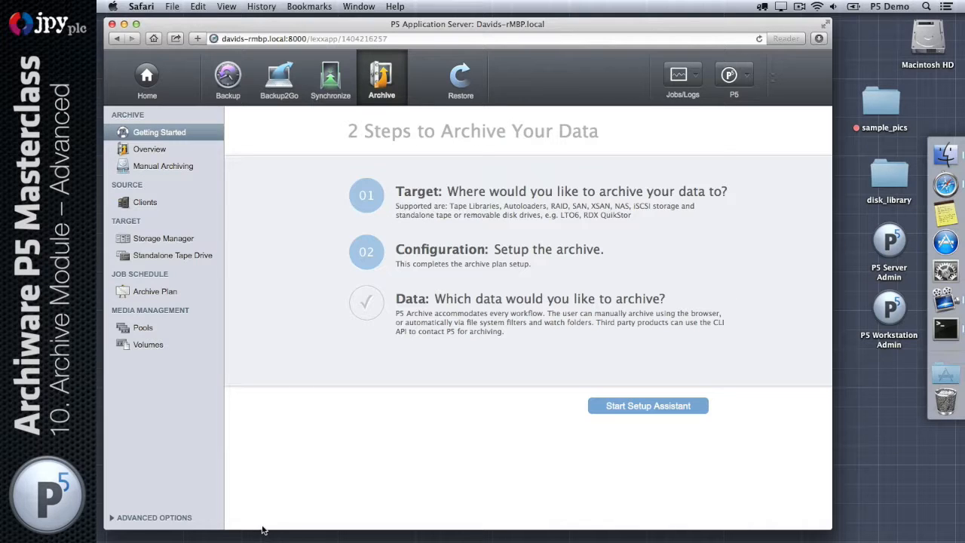
Reveal the advanced archive options and look through the File Filter, Manage Indexes and Access to Indexes lists.
click(151, 518)
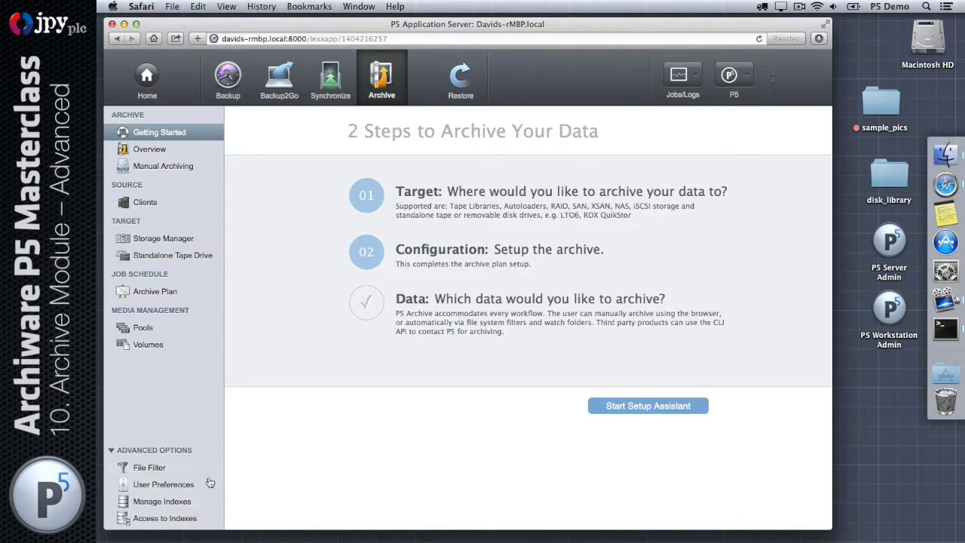
click(151, 470)
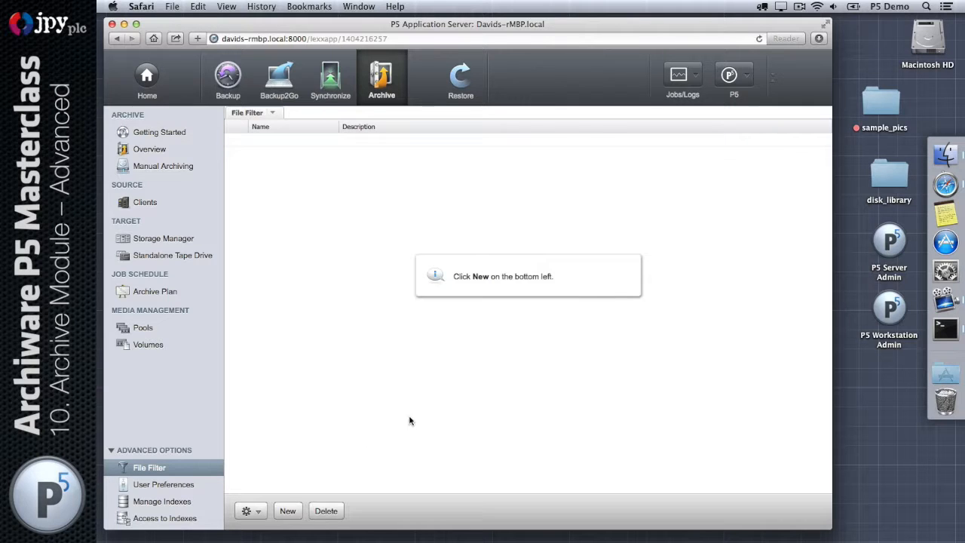
click(182, 506)
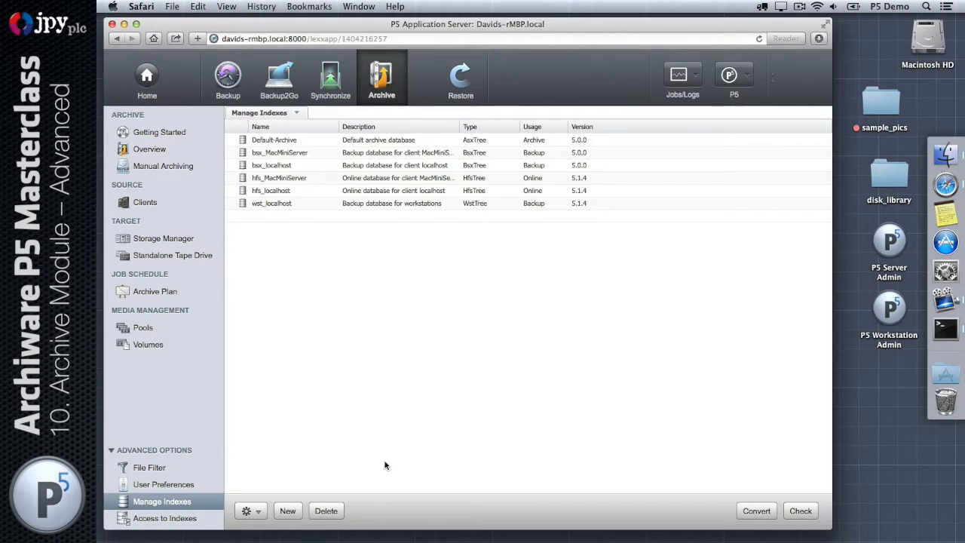
click(186, 520)
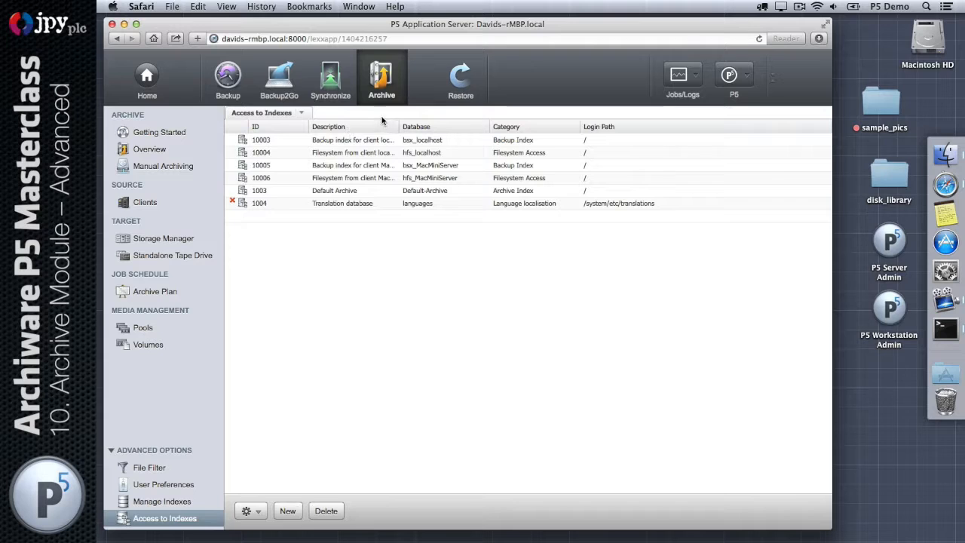
click(380, 190)
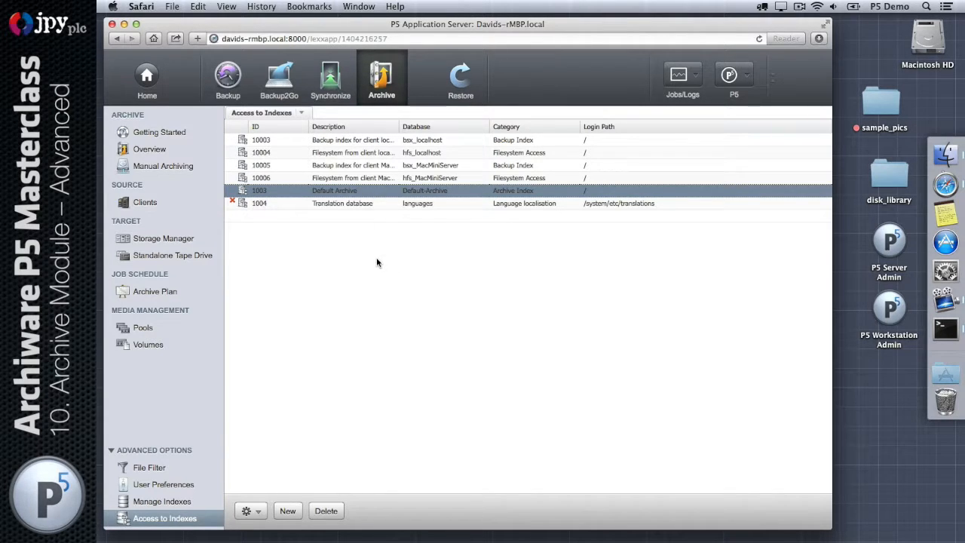
click(347, 165)
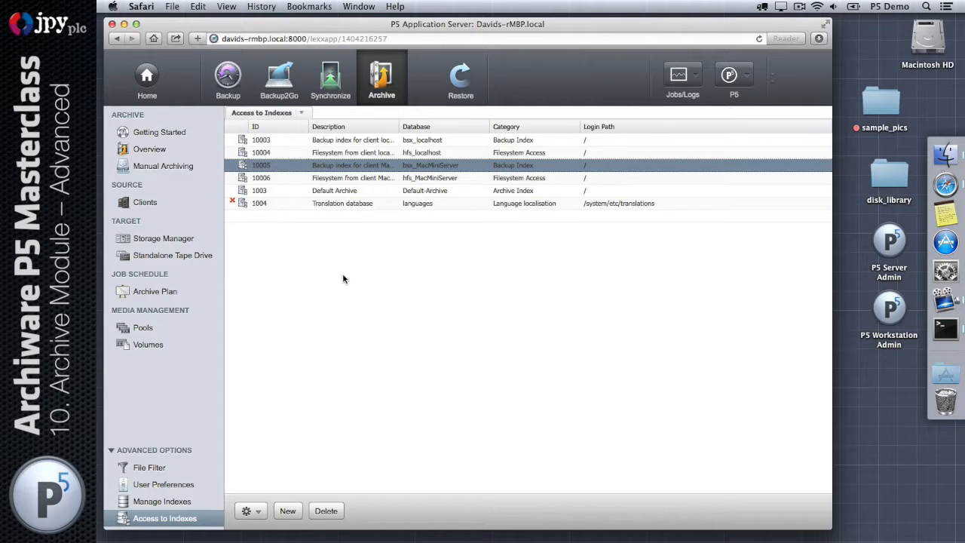
Widen the Description column of the Access to Indexes list and sort the entries by description in ascending order.
drag(400, 127, 448, 127)
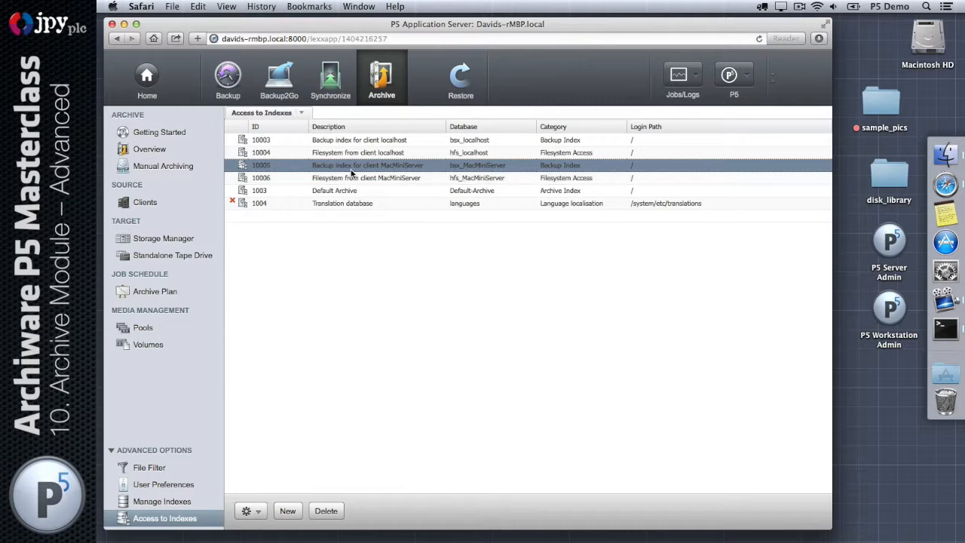
click(351, 140)
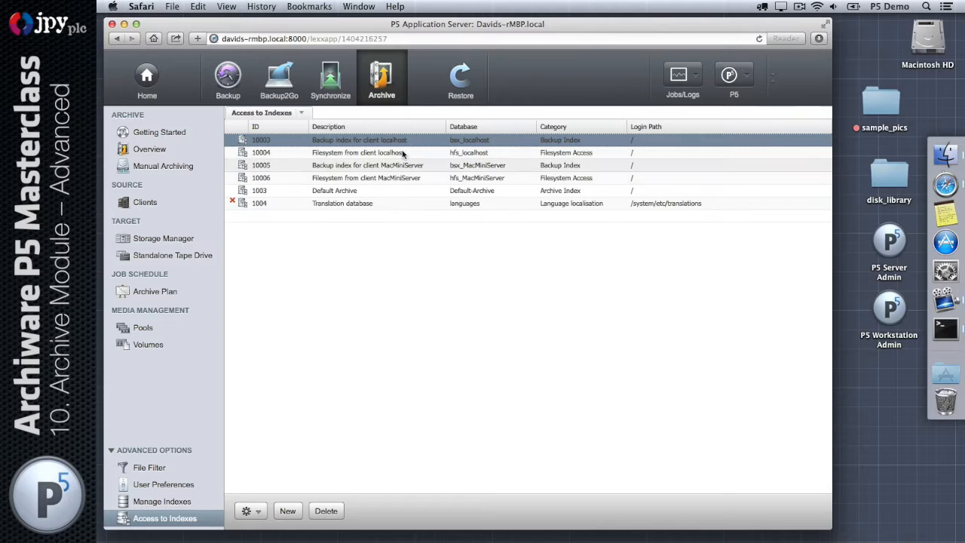
click(441, 126)
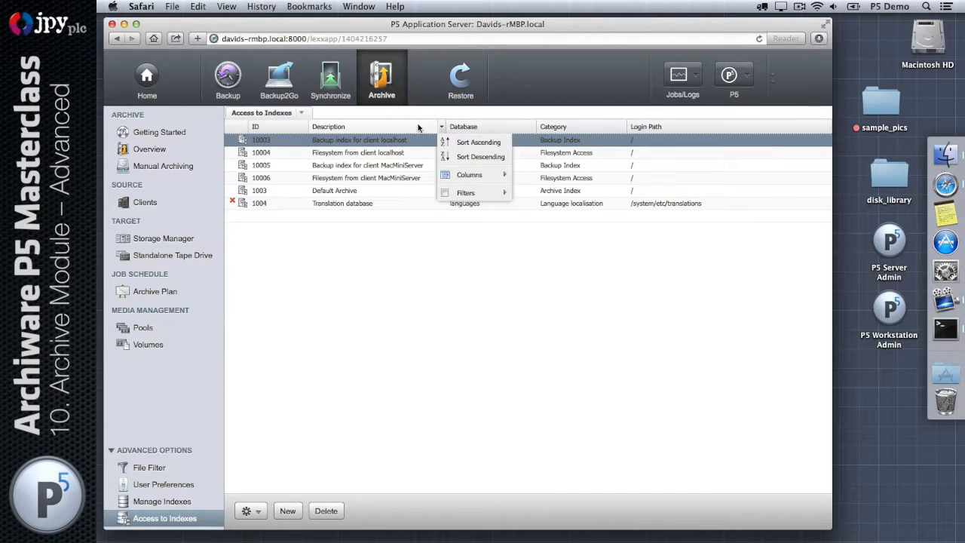
click(419, 127)
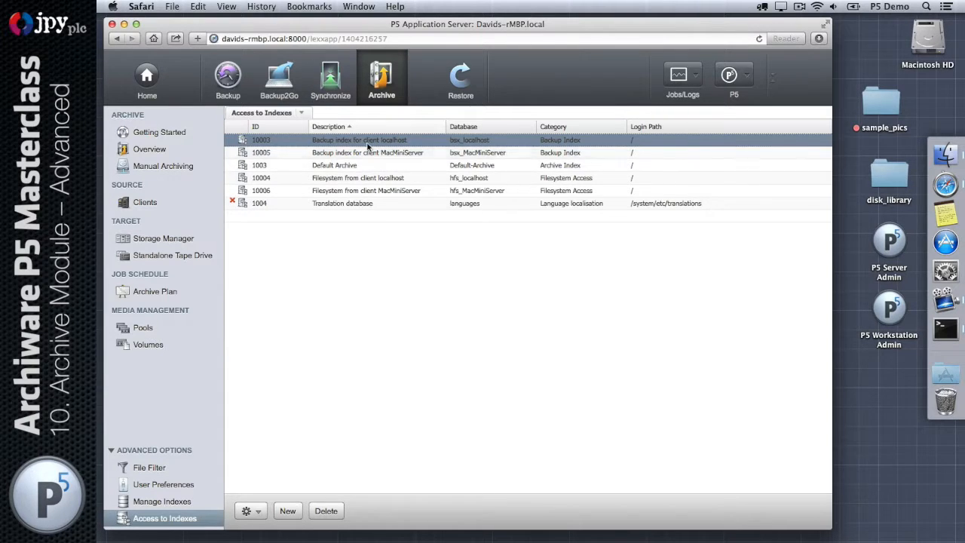
View the backup and archive indexes available for restore, and browse the Default Archive into its Users folder.
click(462, 83)
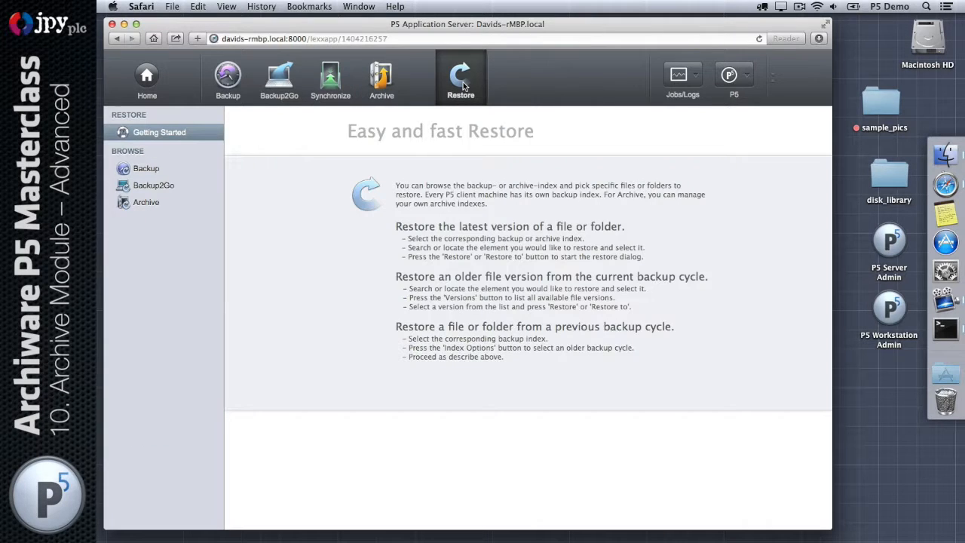
click(144, 170)
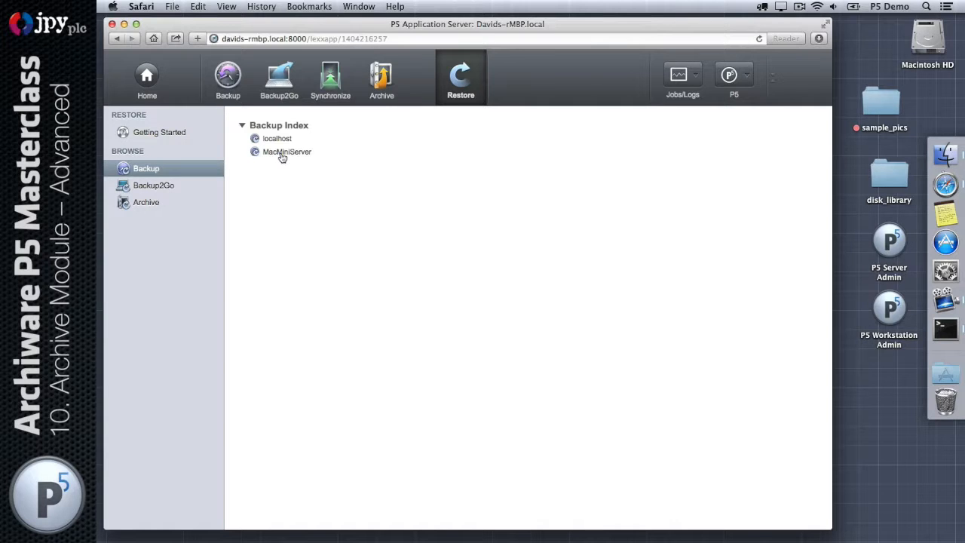
click(146, 202)
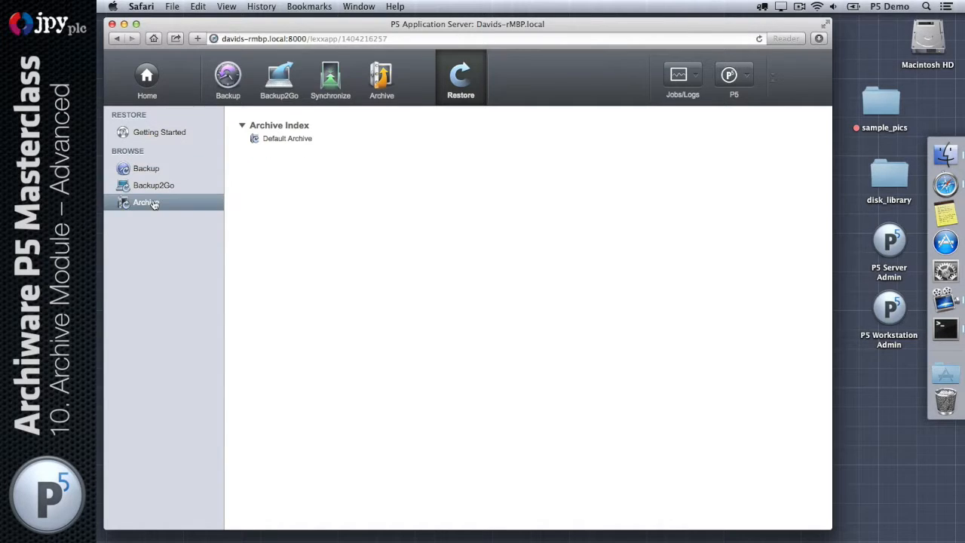
click(292, 141)
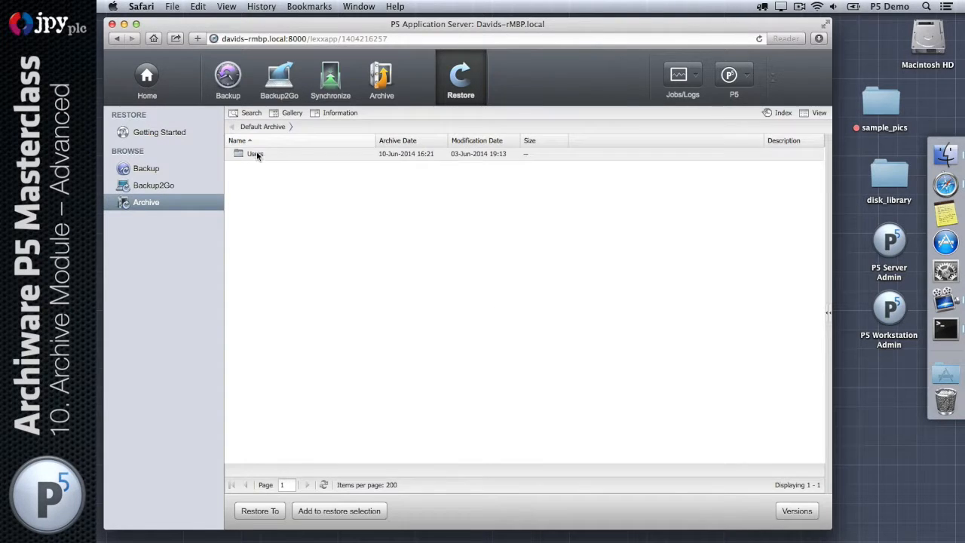
double_click(255, 154)
Return to Access to Indexes, open the configuration of the backup index for client localhost, and review its description and index selection.
click(382, 82)
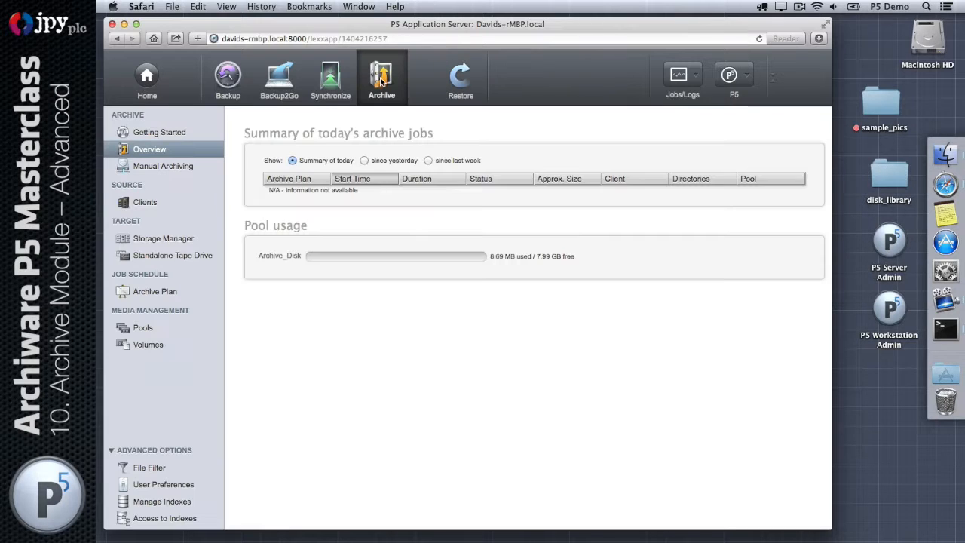
click(156, 519)
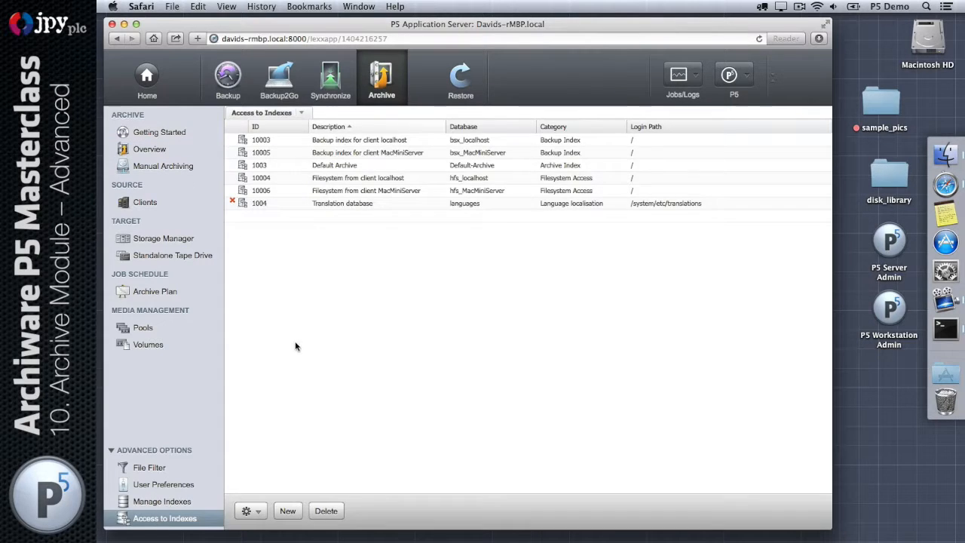
click(427, 141)
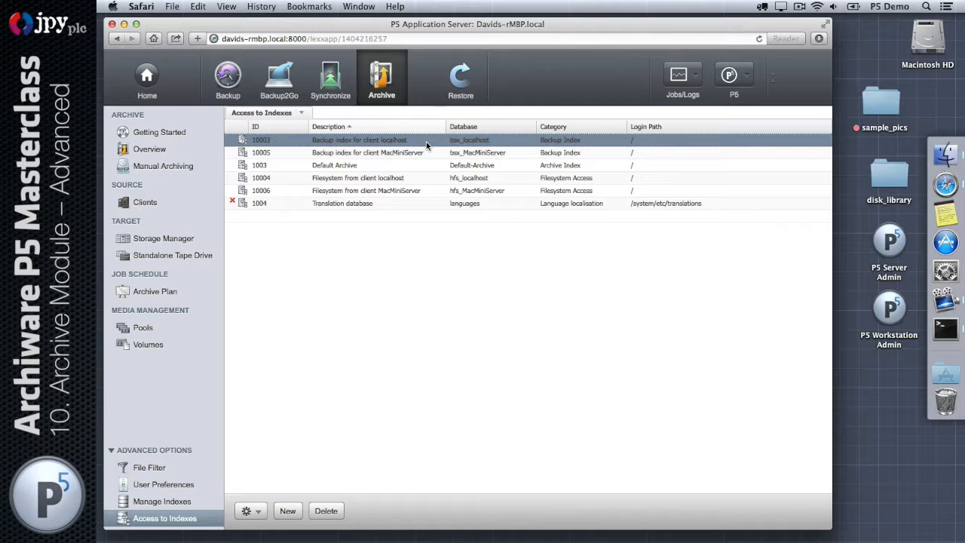
double_click(426, 142)
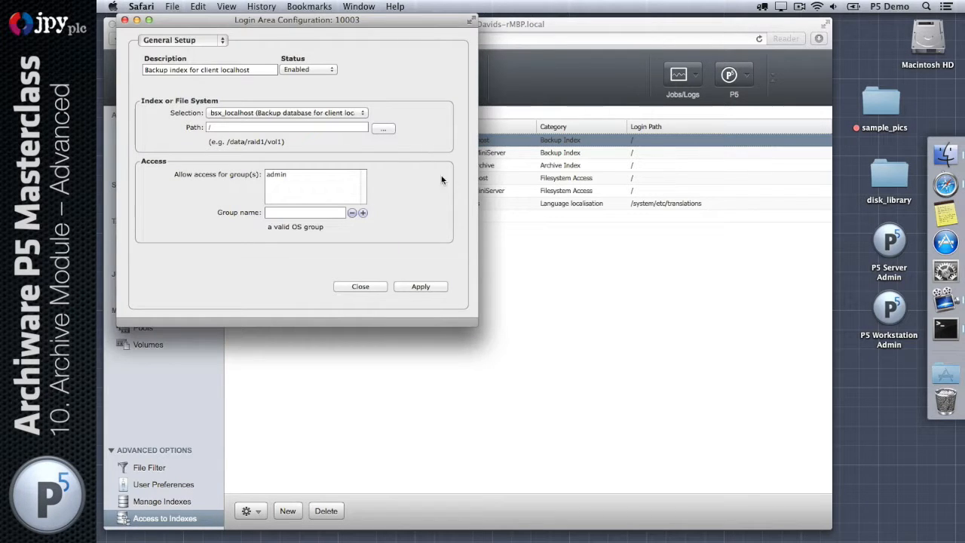
drag(218, 27, 406, 132)
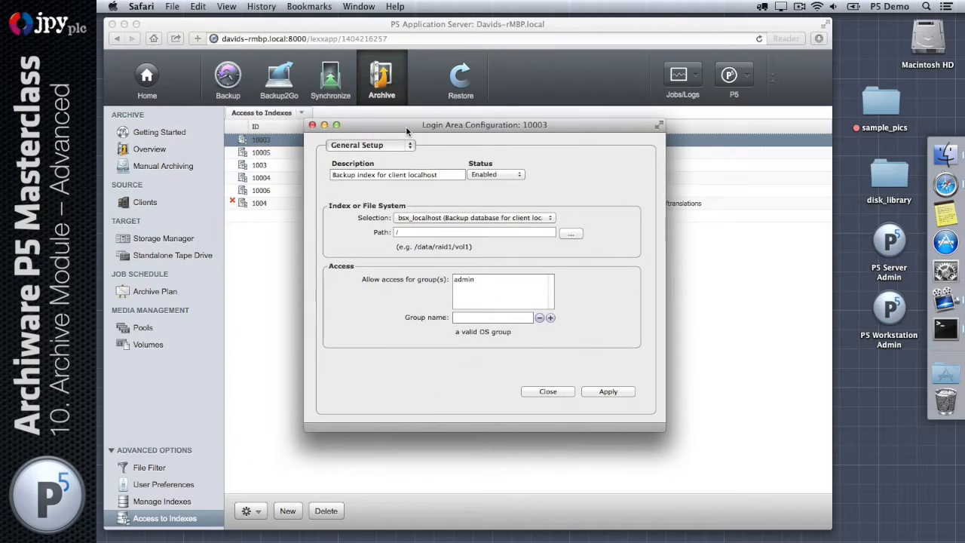
click(450, 175)
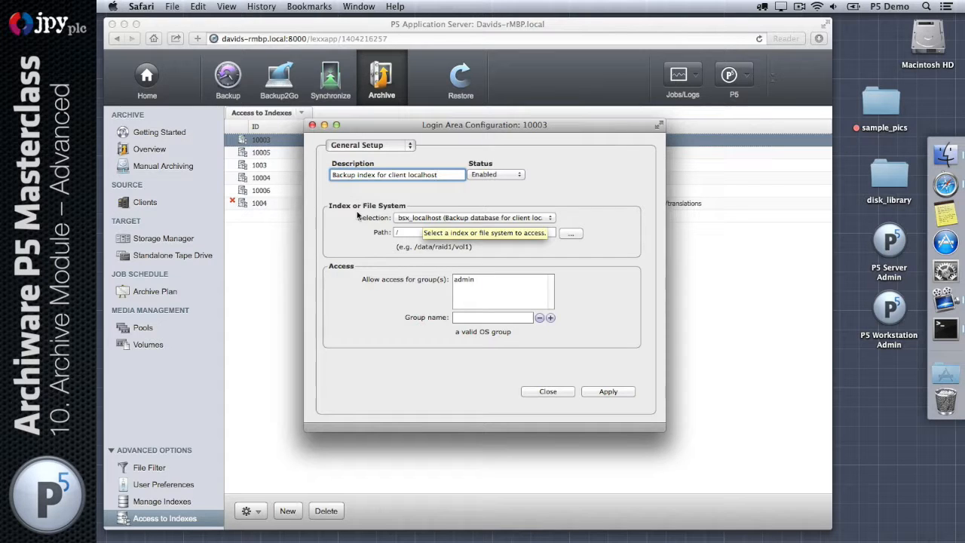
click(445, 218)
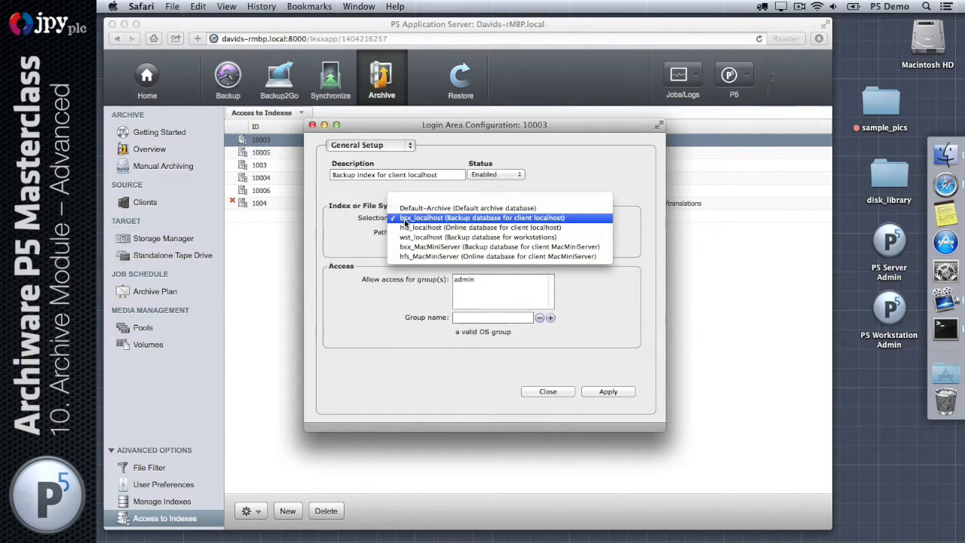
click(431, 219)
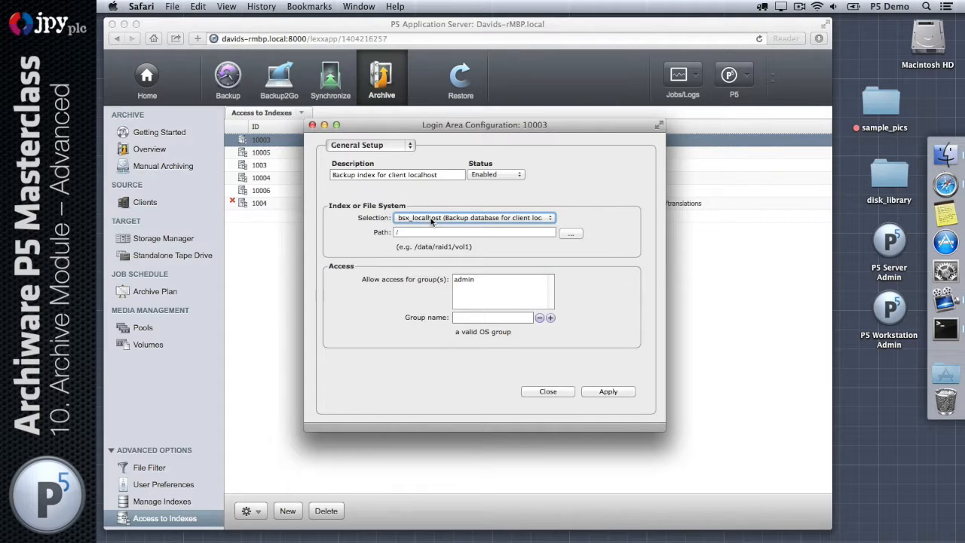
Set the login area's path to /Users/p5demo/Library/Preferences by browsing the index, apply the change and close the configuration.
click(429, 233)
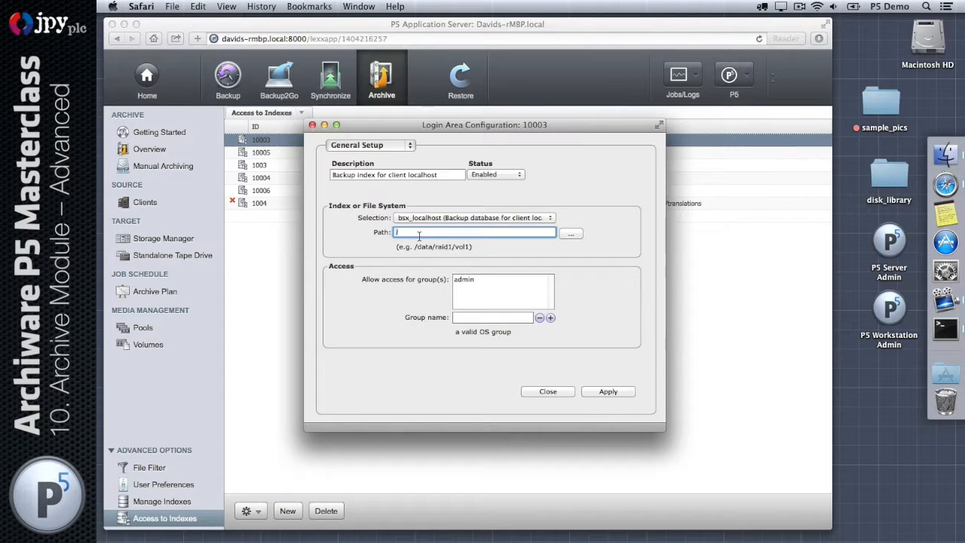
click(573, 235)
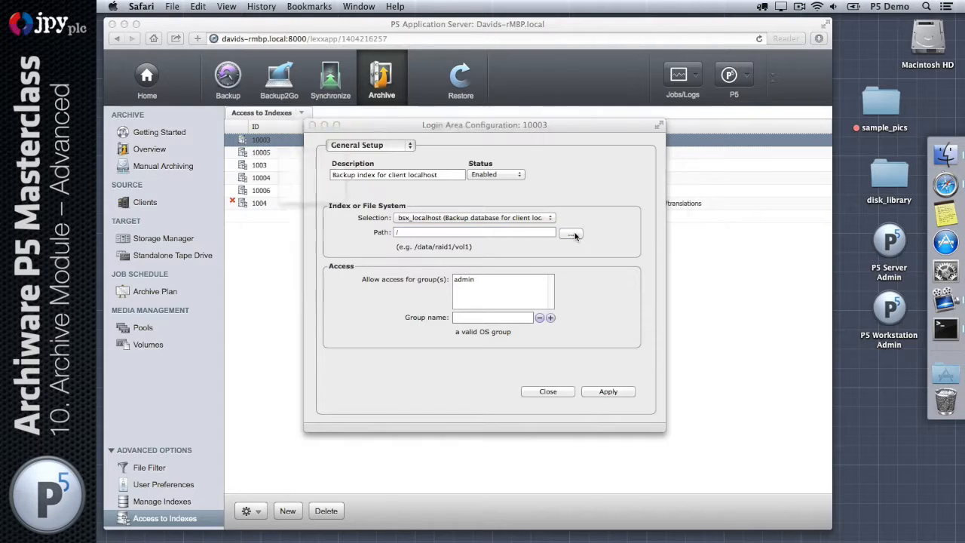
double_click(269, 56)
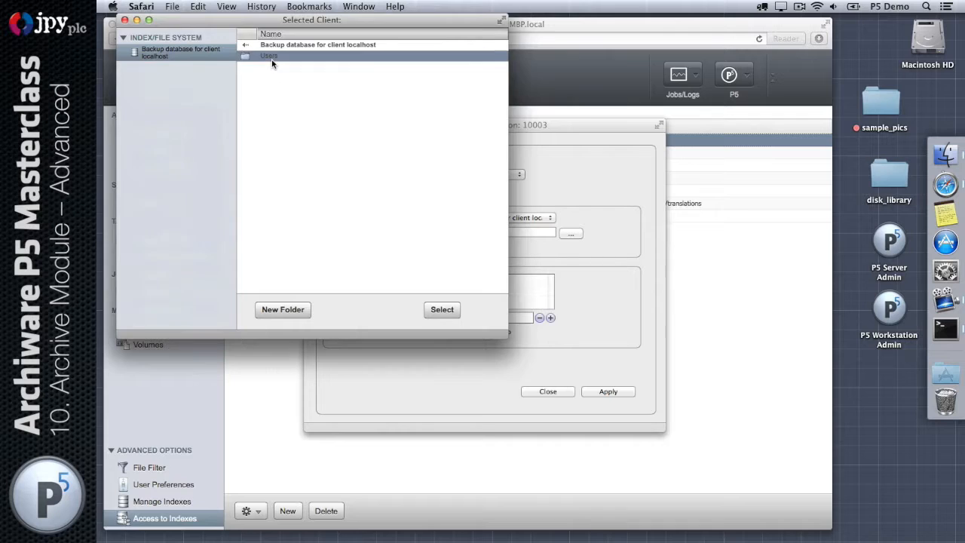
double_click(273, 55)
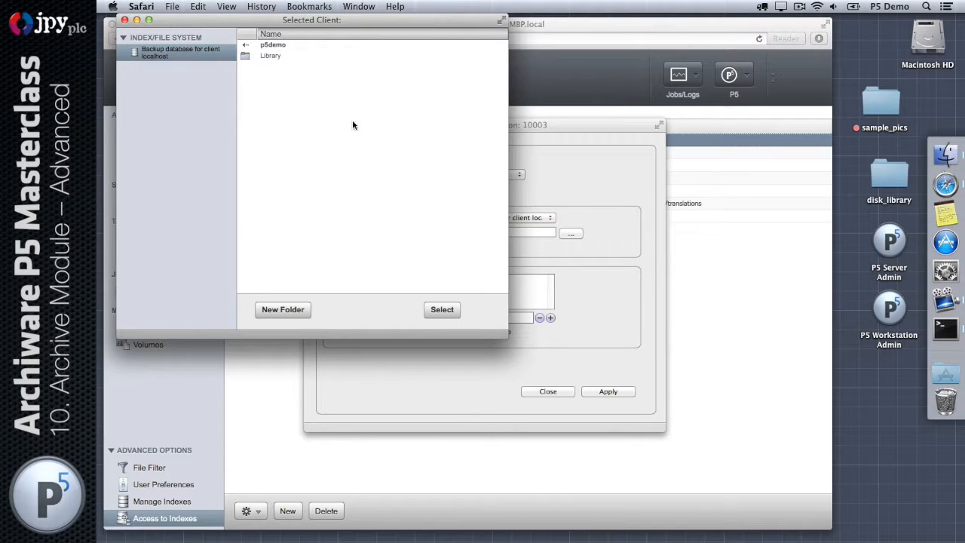
double_click(270, 56)
click(278, 66)
click(442, 310)
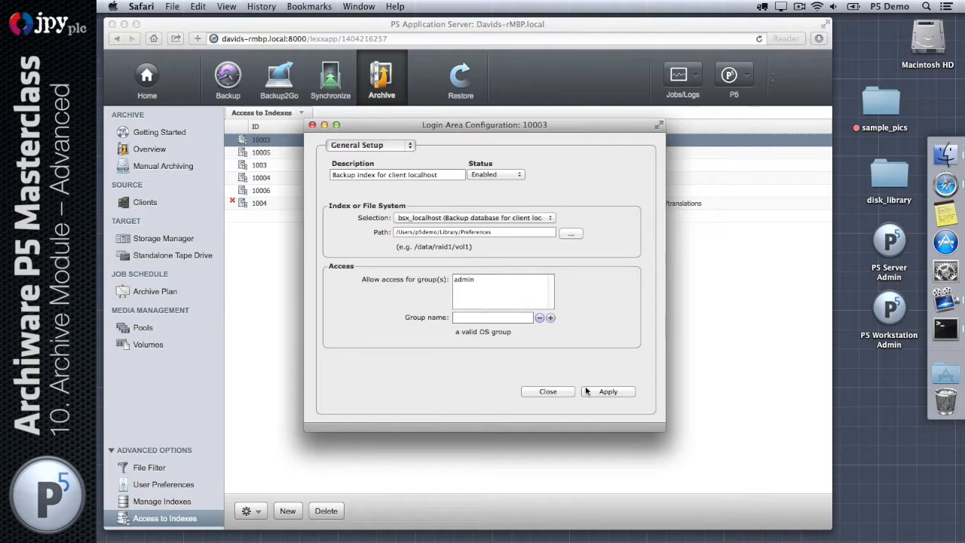
click(614, 393)
click(564, 391)
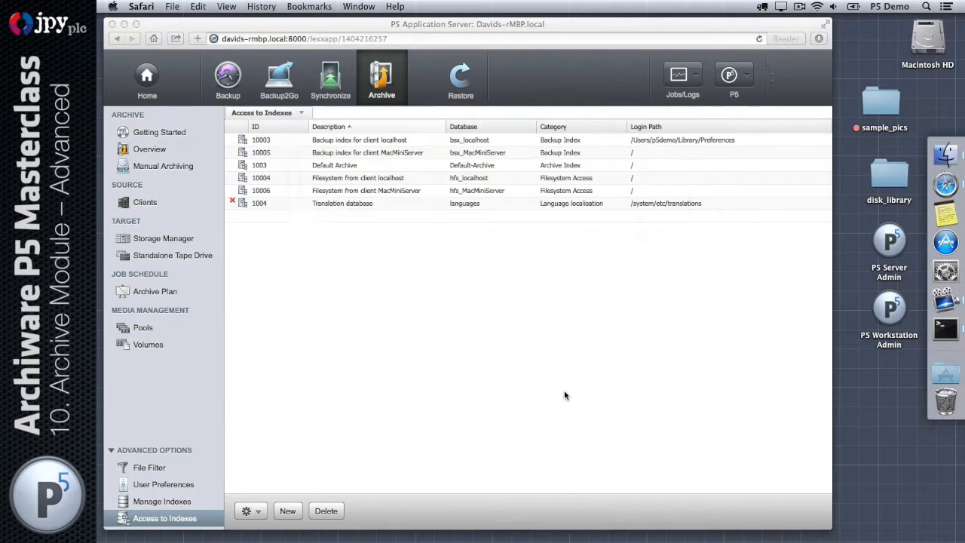
Browse the localhost backup index in the restore area to check which folder it opens at.
click(461, 81)
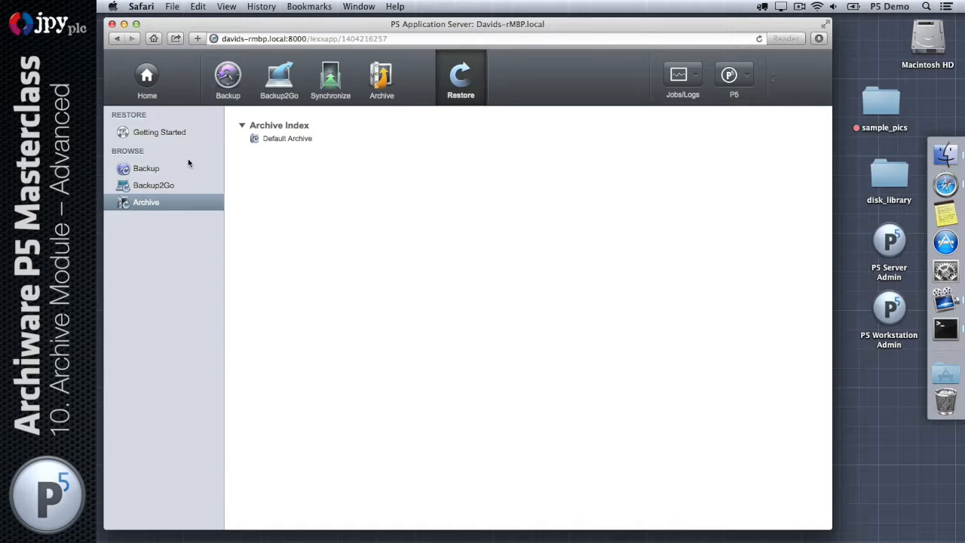
click(142, 168)
click(276, 138)
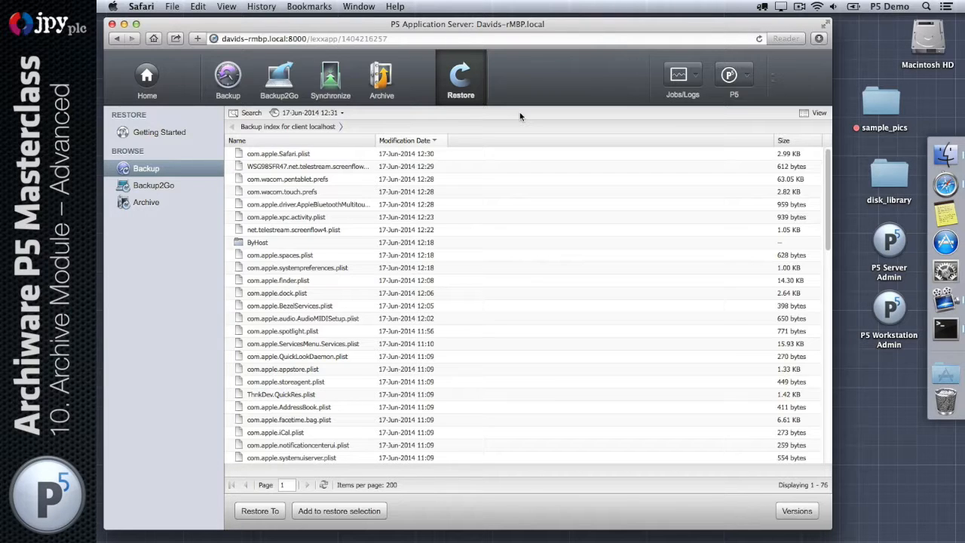
Return to Access to Indexes, set the login path of the backup index for client localhost to /, apply it and close the configuration.
click(381, 73)
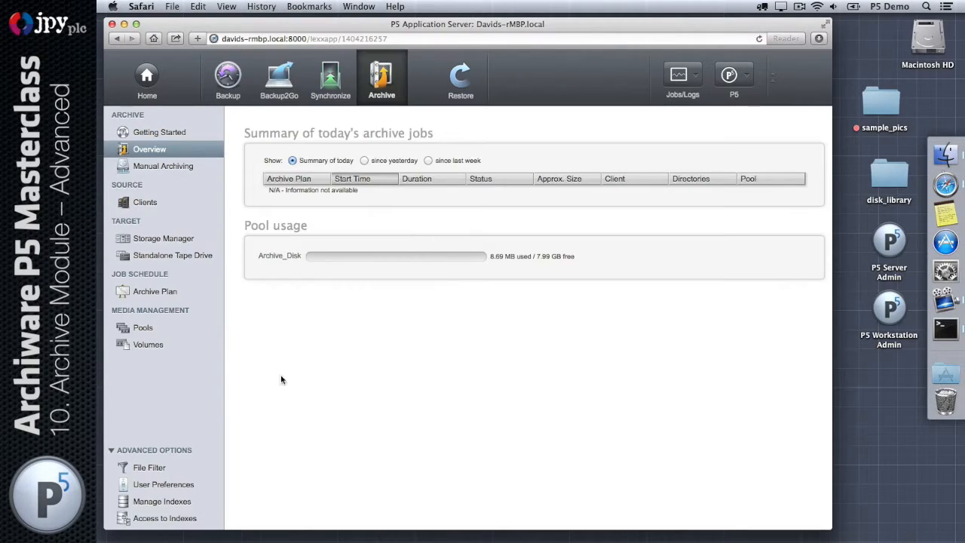
click(185, 520)
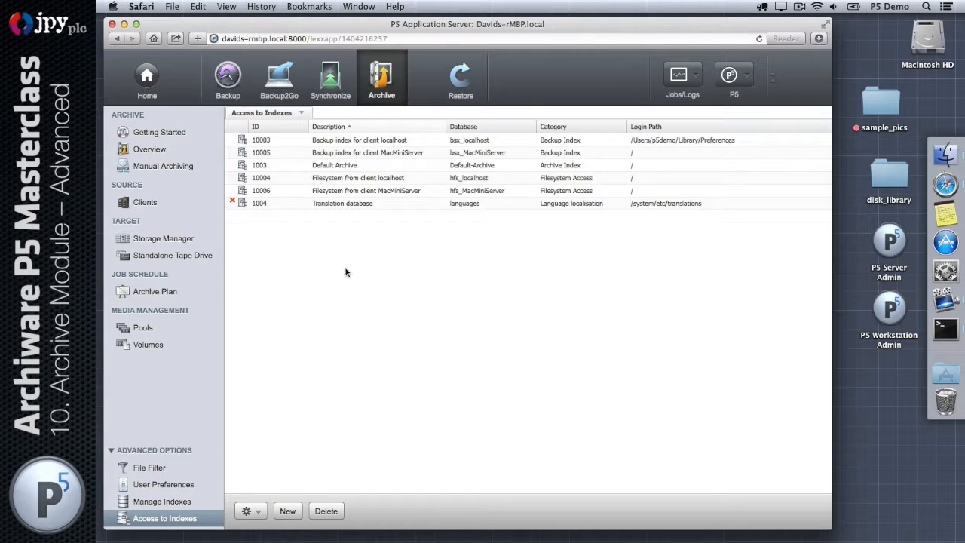
click(386, 140)
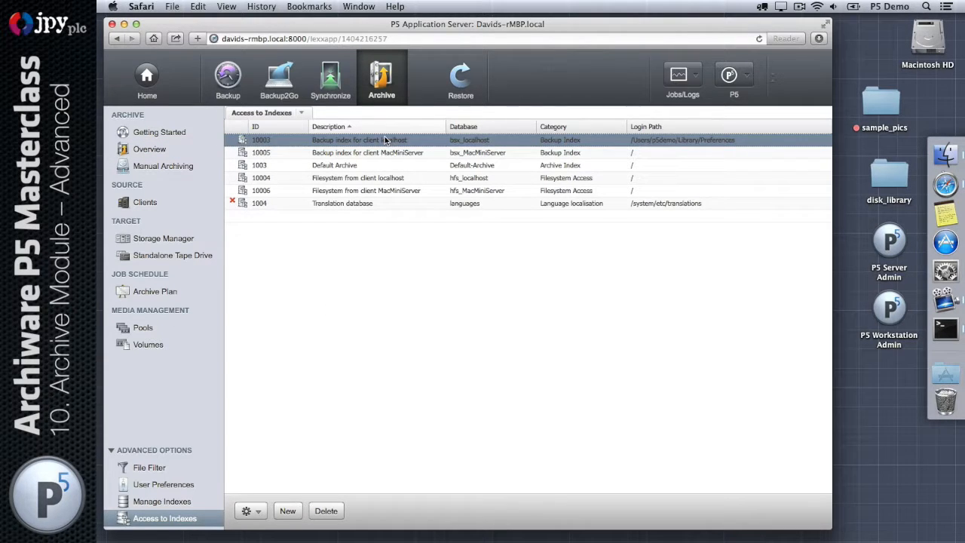
double_click(386, 140)
click(220, 129)
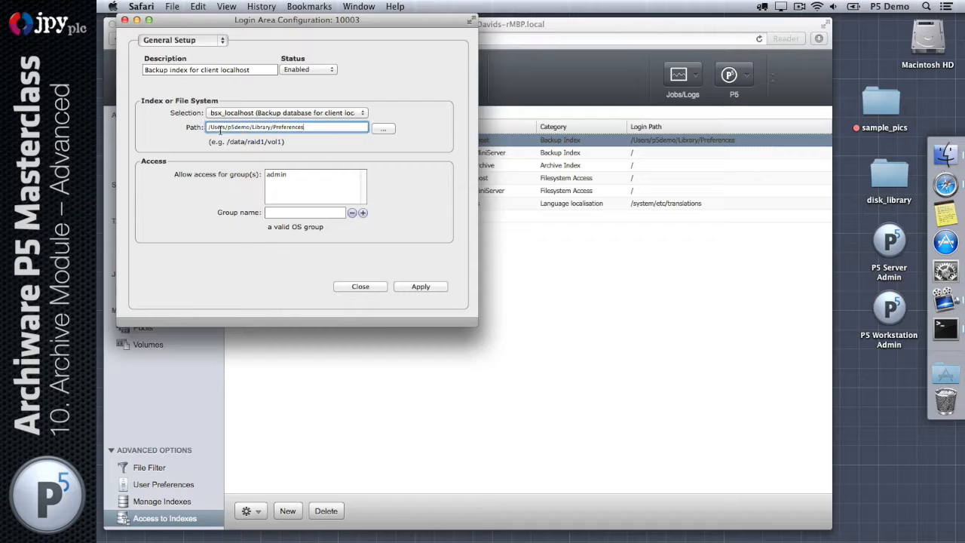
drag(210, 126, 320, 149)
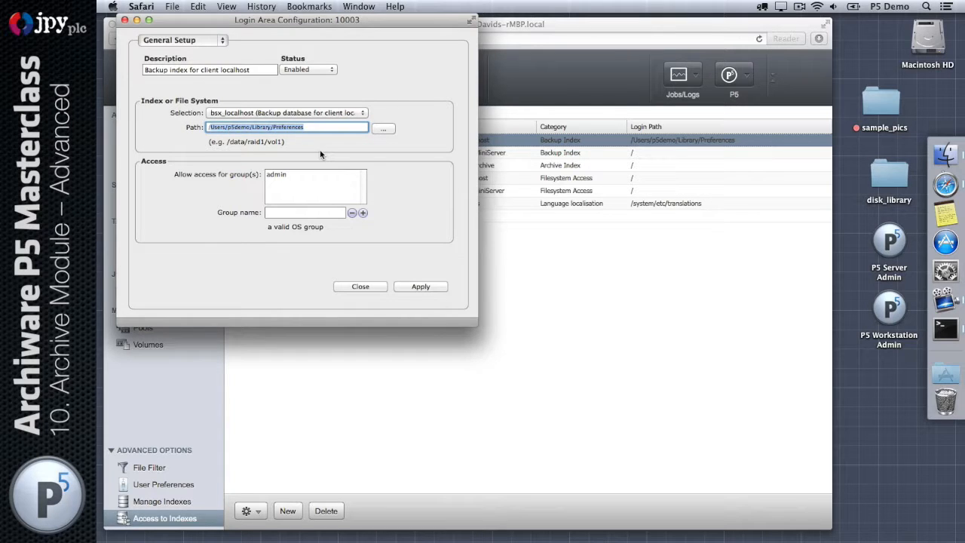
key(BackSpace)
text(/)
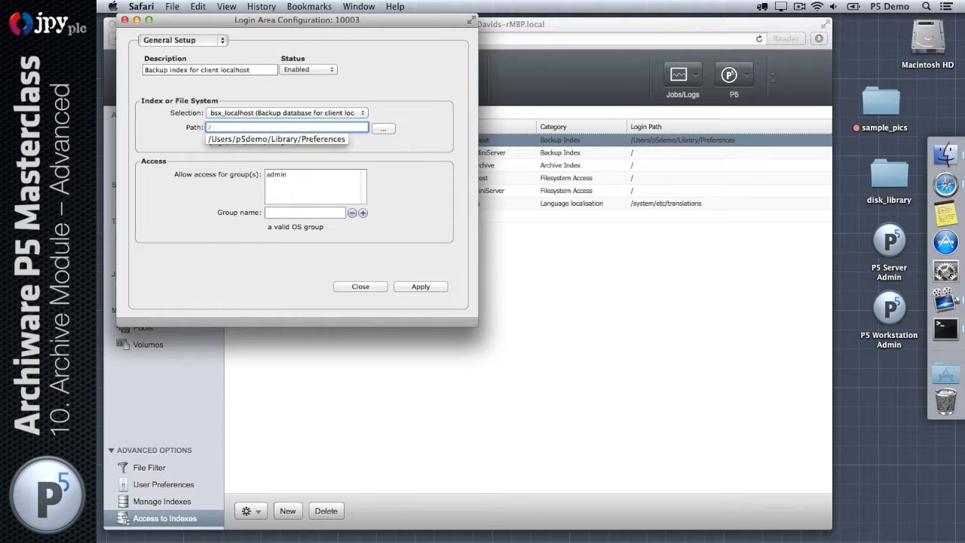
click(417, 287)
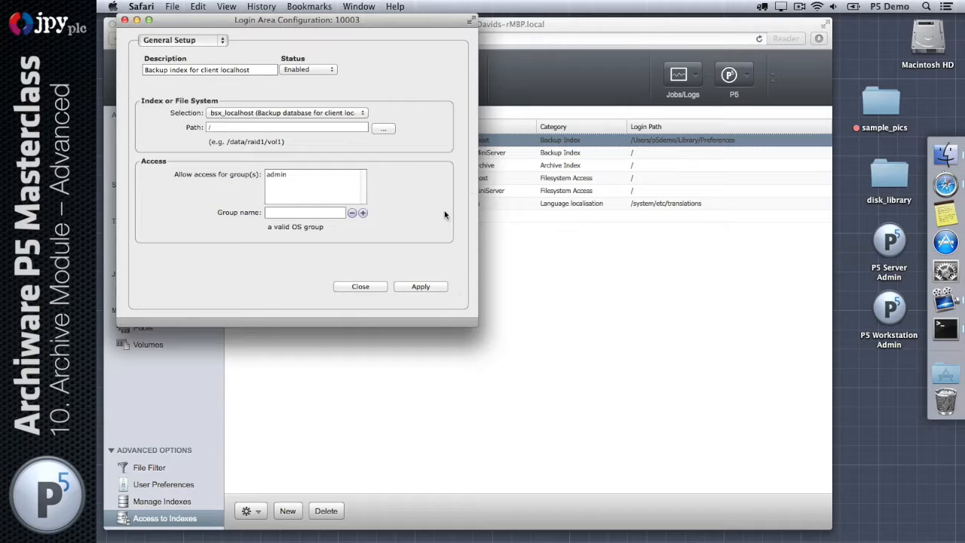
click(373, 285)
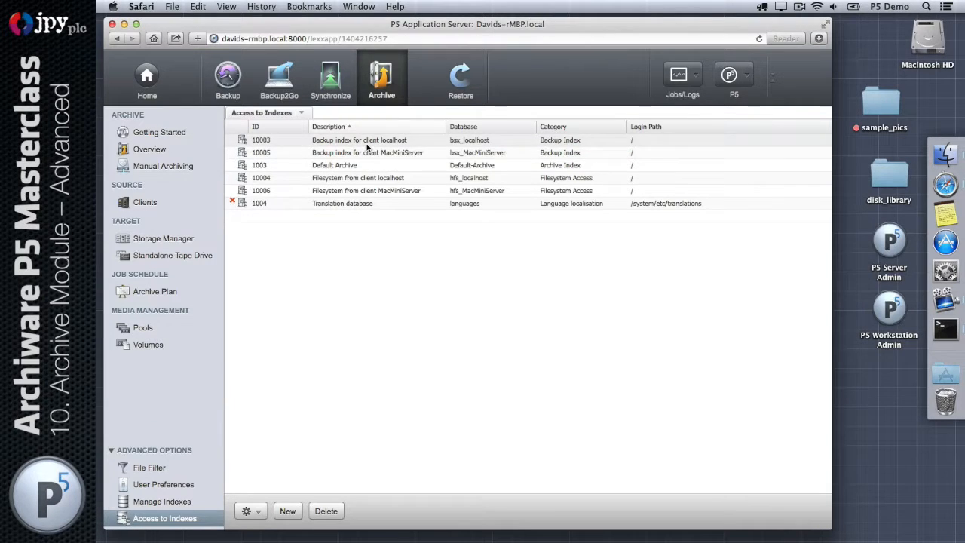
Create a new Access to Indexes entry described as "Restore localhost prefs" and select the bsx_localhost backup database as its index.
click(287, 516)
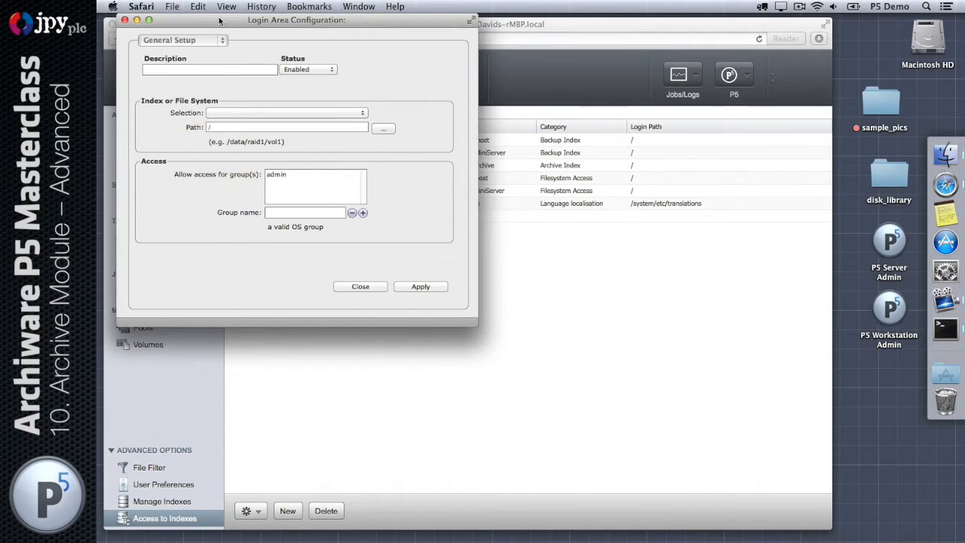
drag(220, 20, 502, 218)
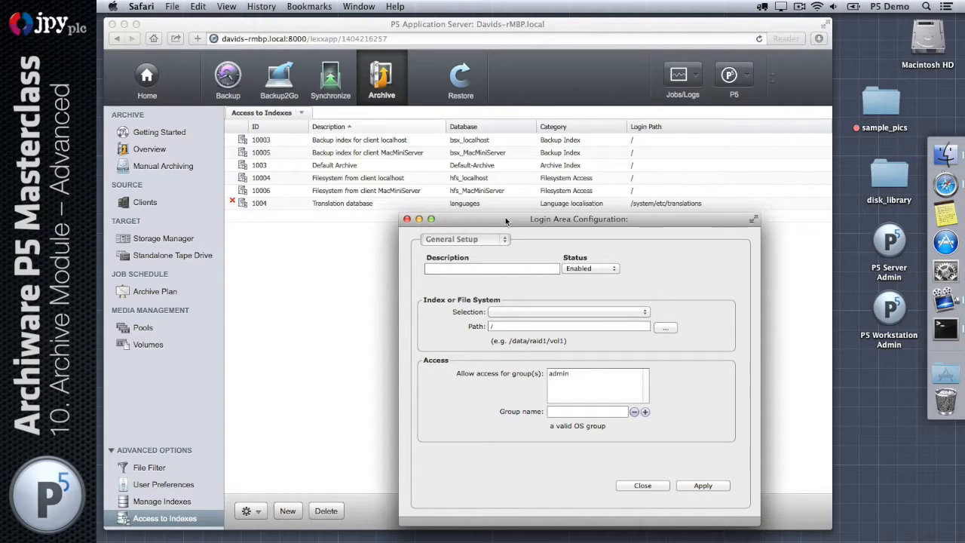
click(506, 269)
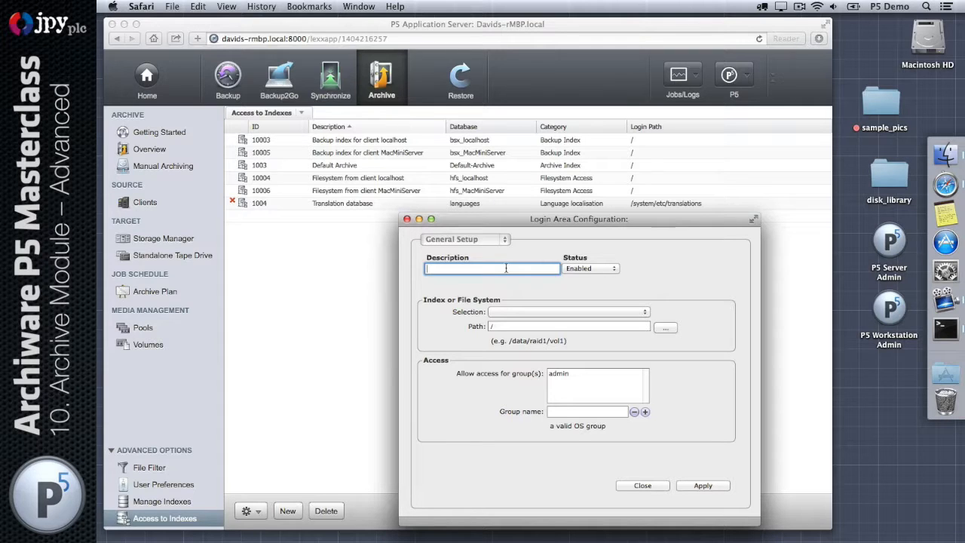
text(store localhost prefs)
click(540, 315)
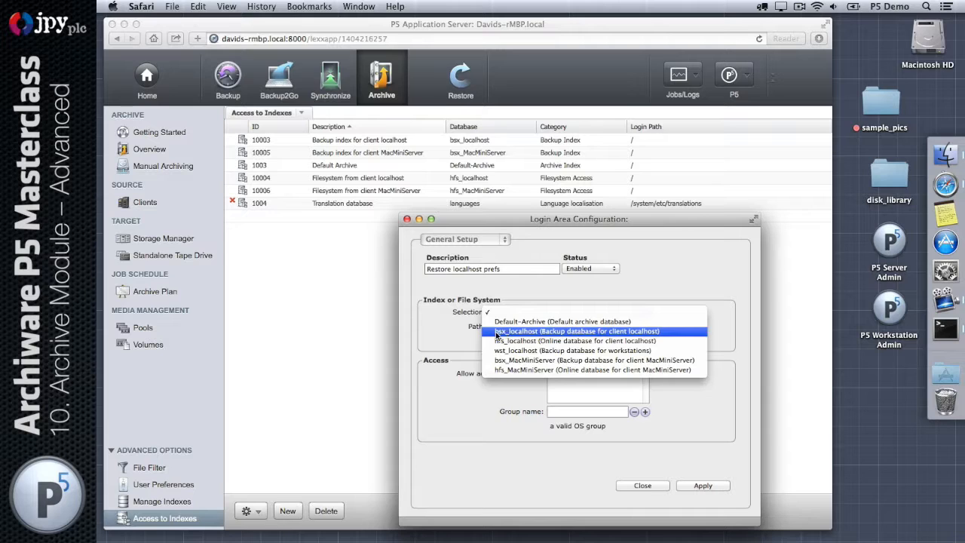
click(586, 333)
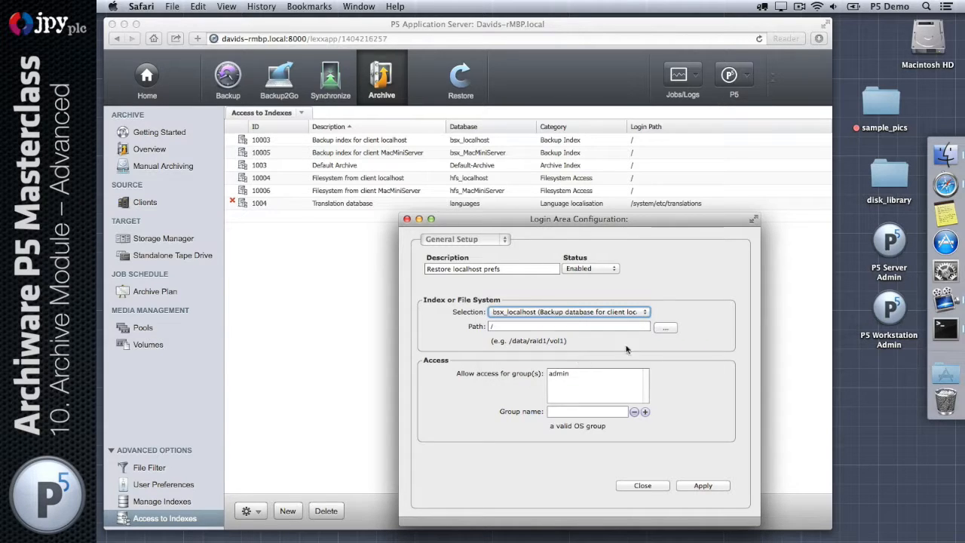
Set the new entry's path to /Users/p5demo/Library/Preferences by browsing the index, apply it and close the configuration.
click(660, 328)
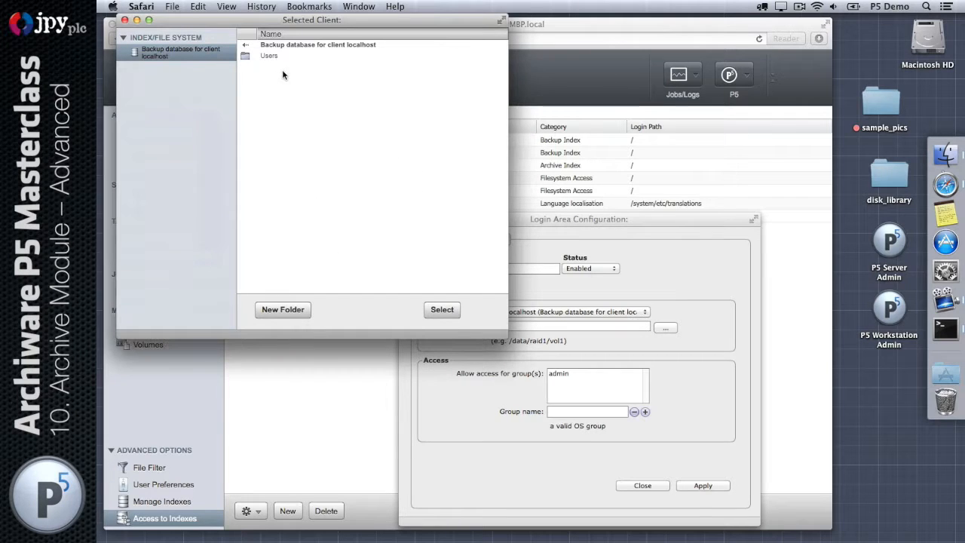
click(269, 57)
double_click(269, 56)
click(268, 57)
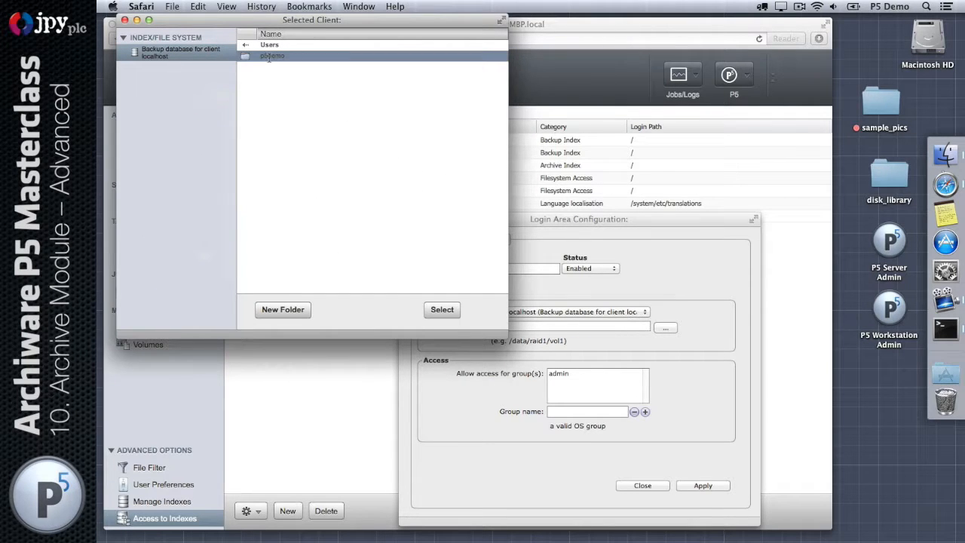
double_click(276, 57)
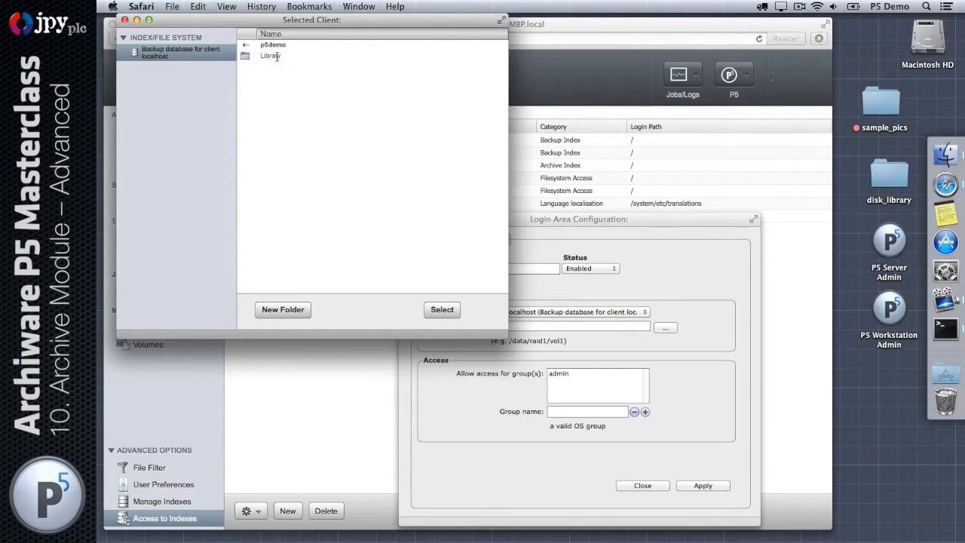
double_click(277, 56)
click(277, 66)
click(444, 309)
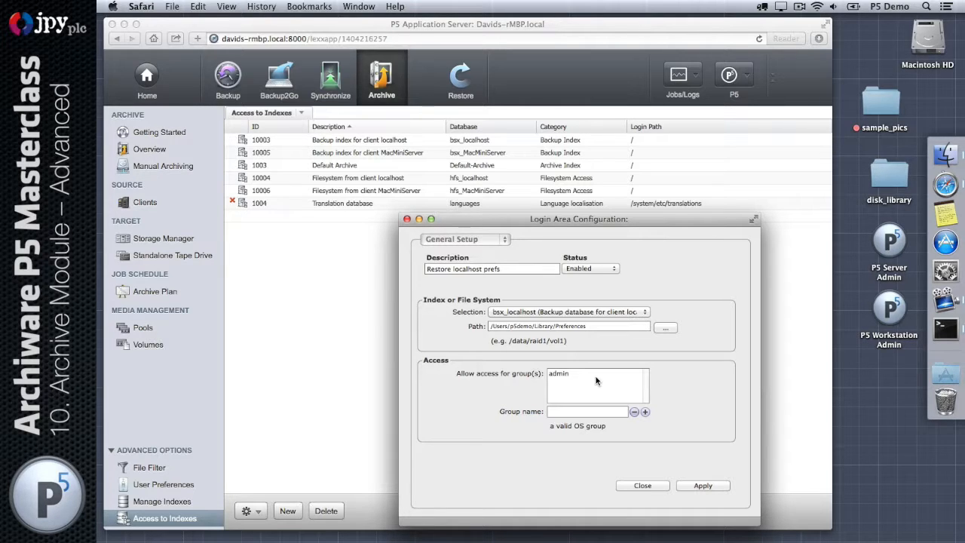
click(703, 486)
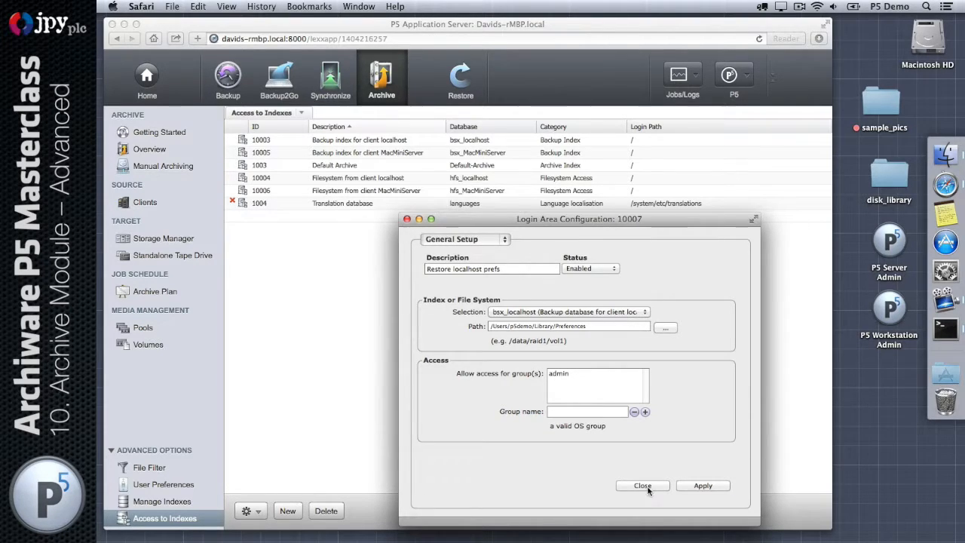
click(643, 485)
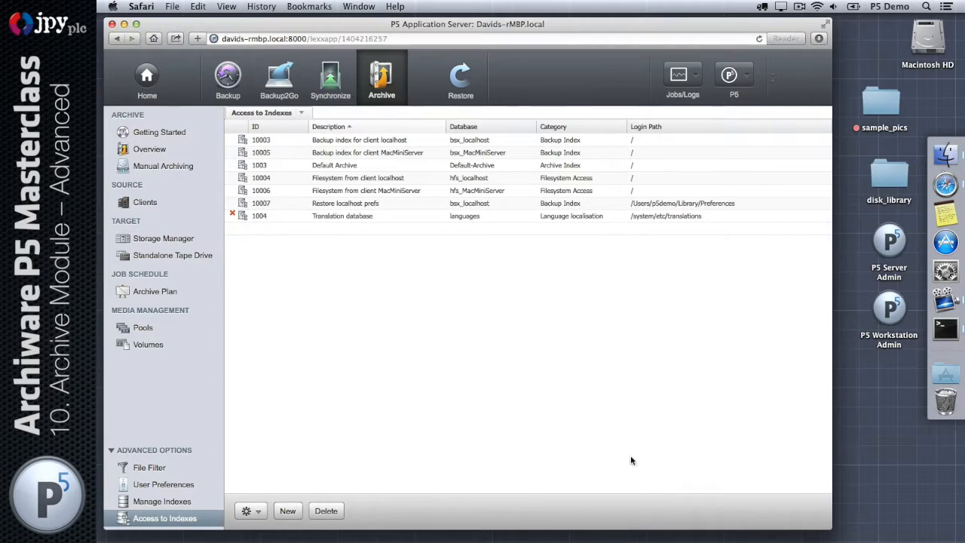
Open the Restore localhost prefs index in the restore area, look through its files and select com.apple.dock.plist to check its path.
click(459, 74)
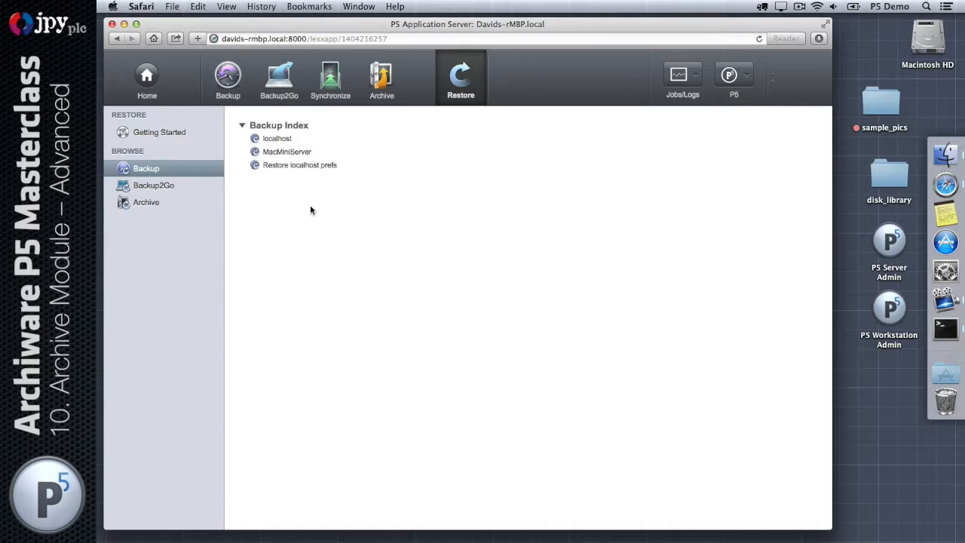
double_click(300, 166)
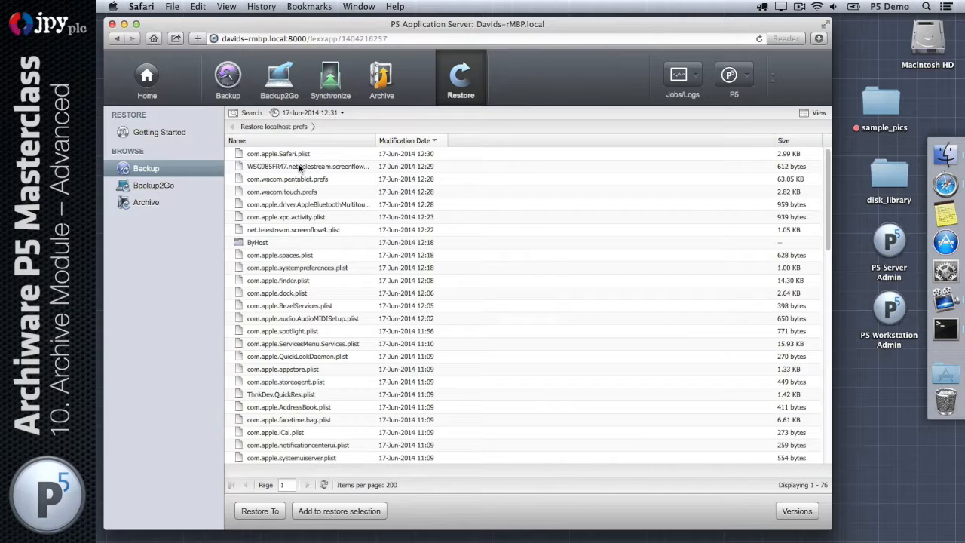
scroll(300, 168, down, 10)
scroll(300, 168, up, 10)
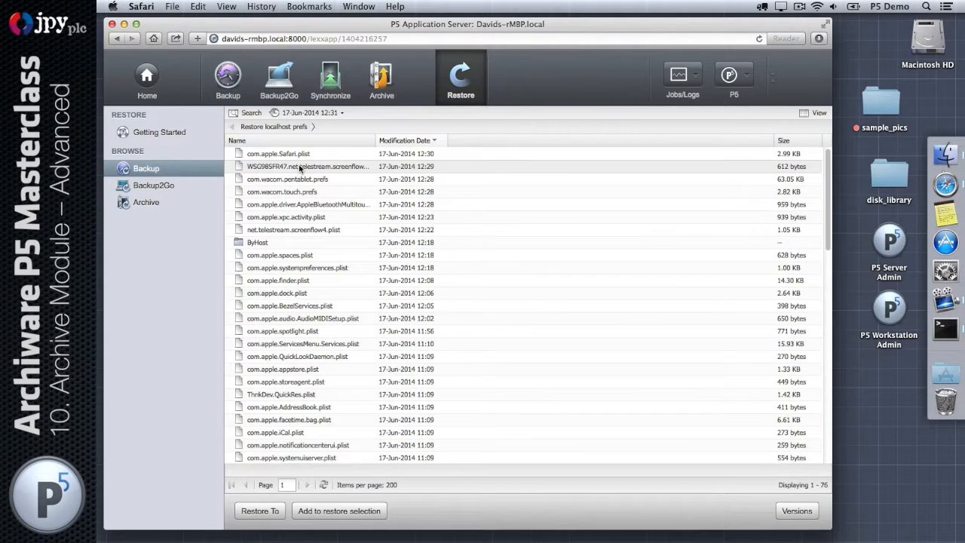
click(300, 248)
click(327, 296)
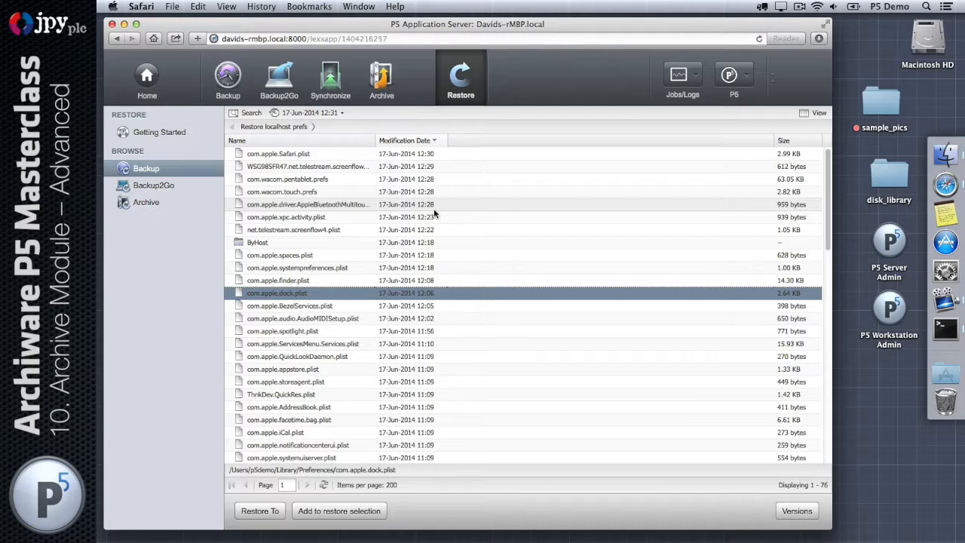
scroll(433, 209, down, 3)
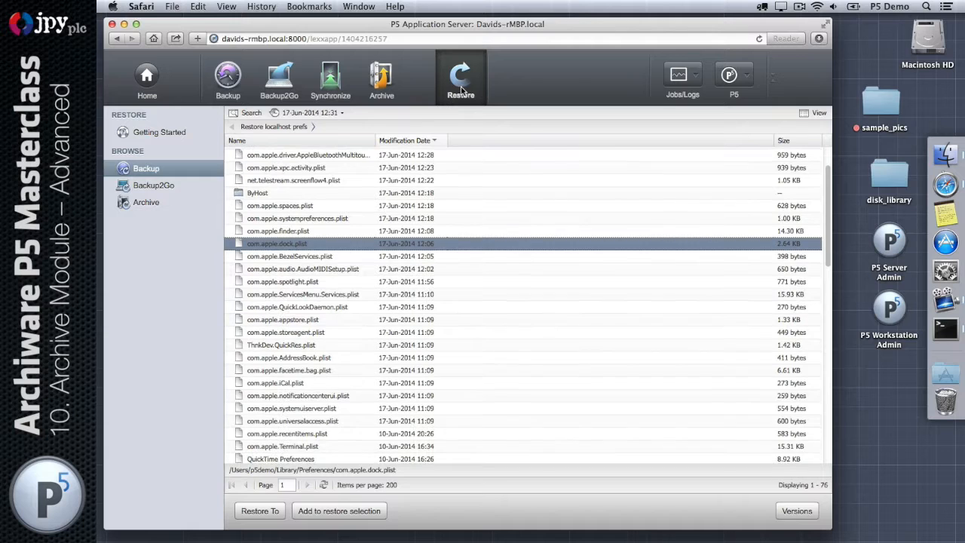
Review the Access to Indexes list, and open the TrainingArchive plan to examine its Automatic Archive settings.
click(381, 77)
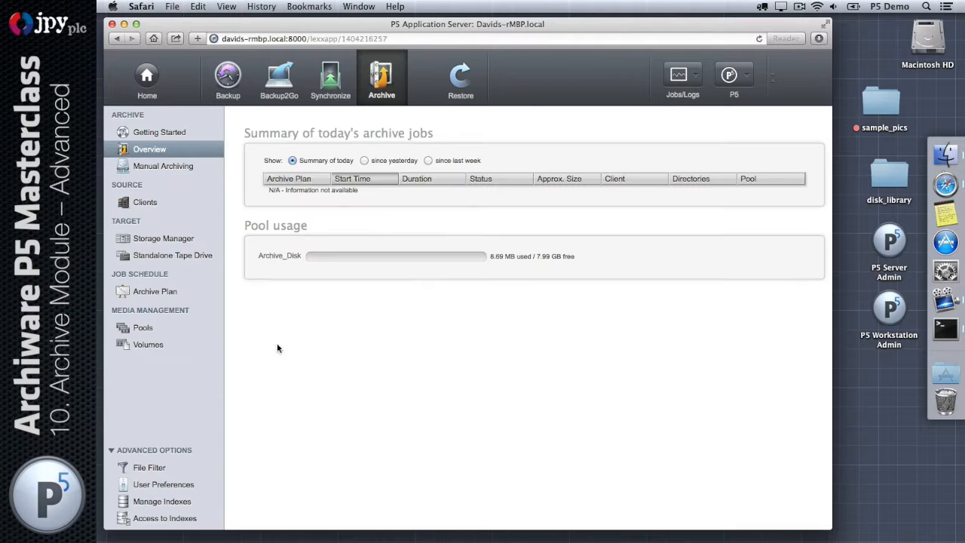
click(164, 519)
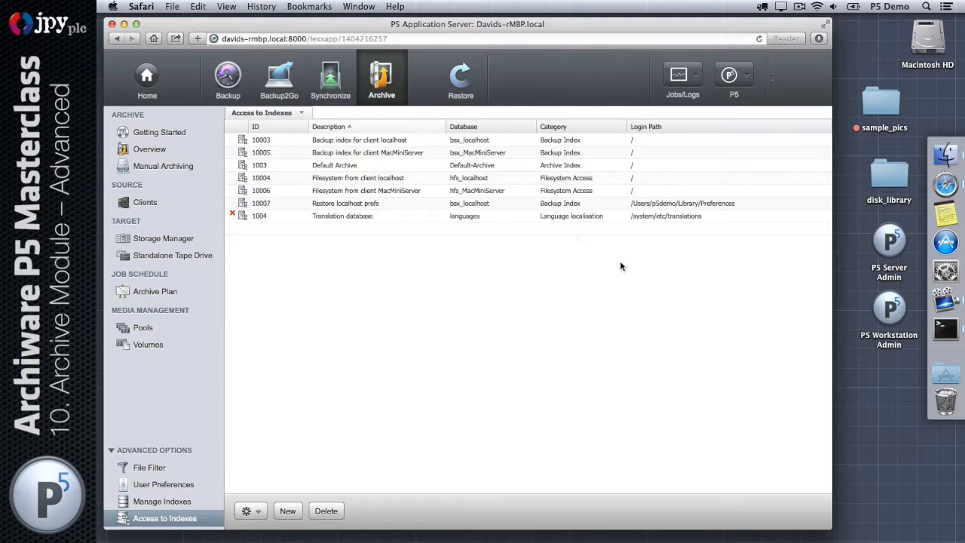
click(160, 294)
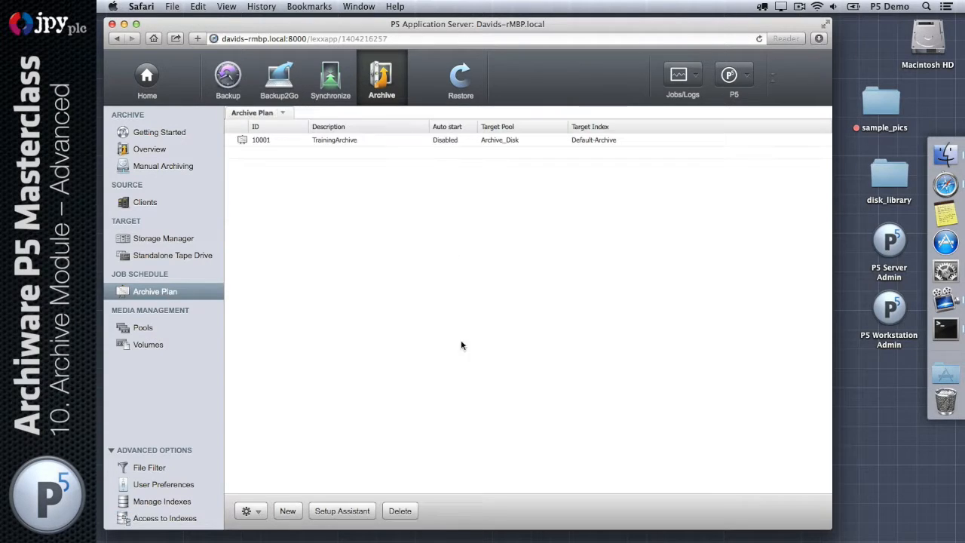
click(387, 139)
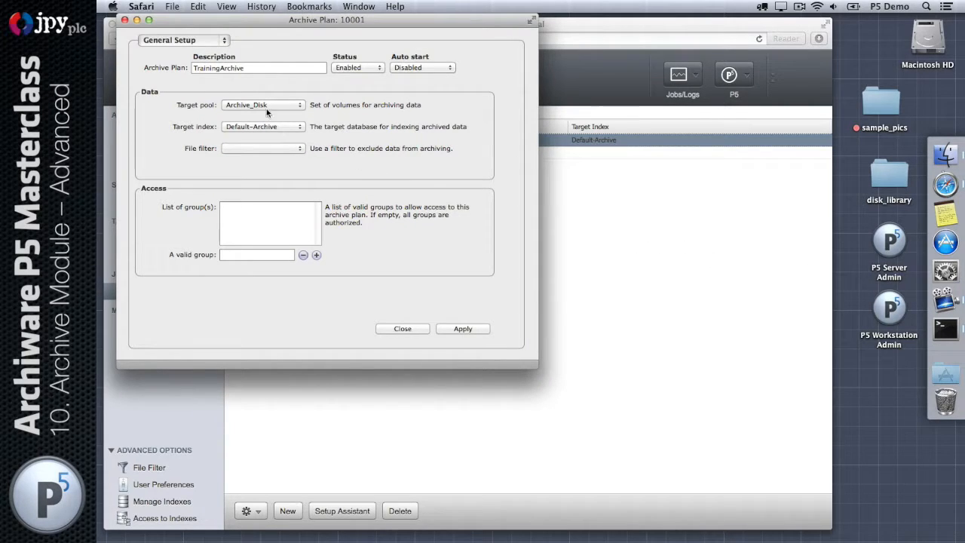
click(168, 40)
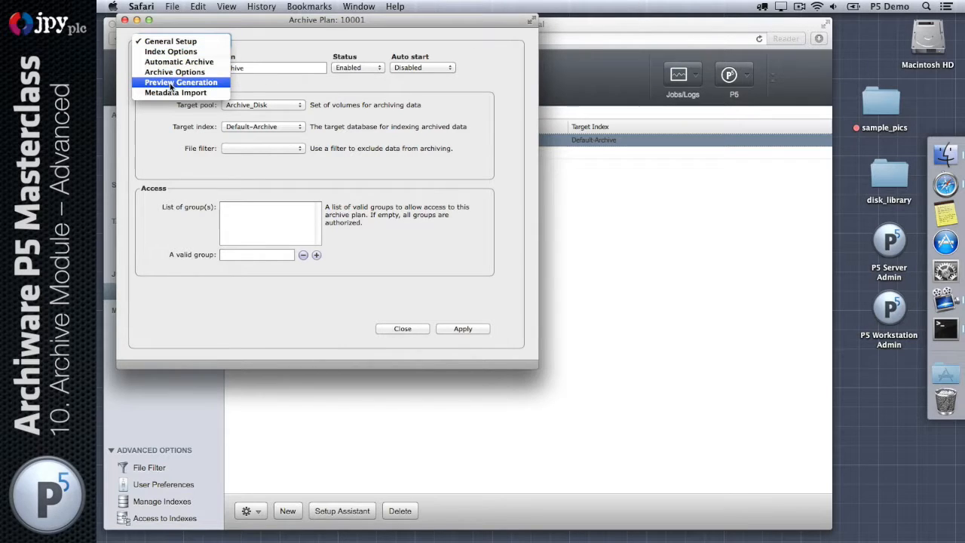
click(178, 62)
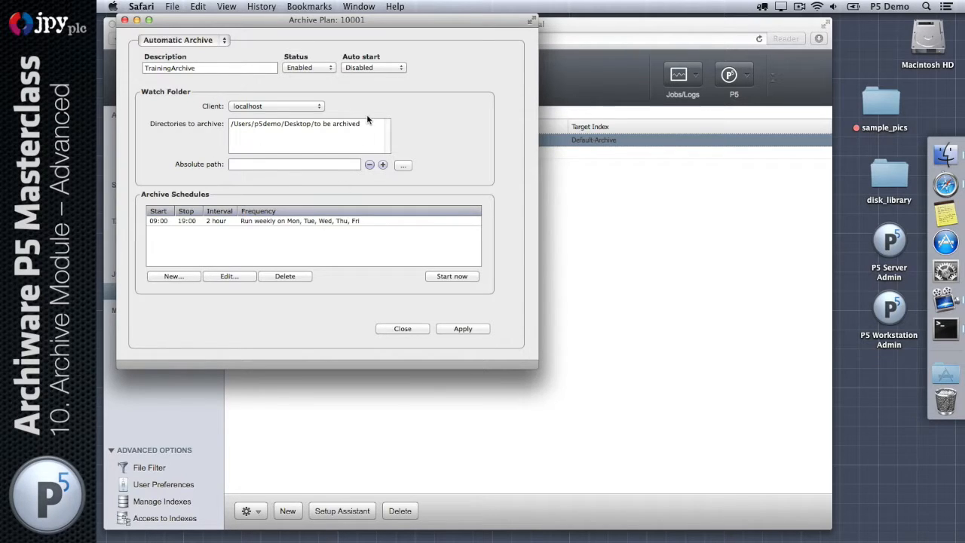
View the localhost folders available for the watch folder, and close the browser and the archive plan without selecting anything.
click(404, 165)
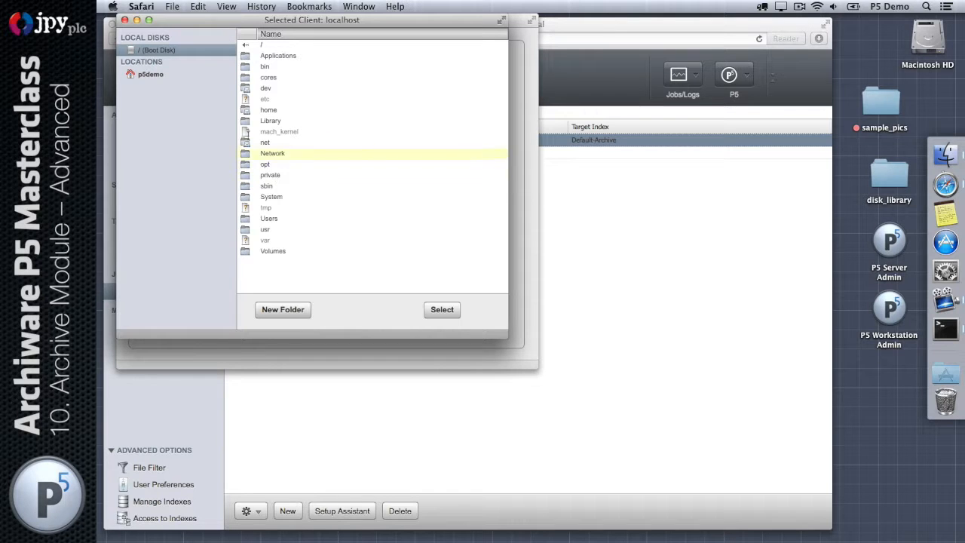
click(124, 21)
click(124, 20)
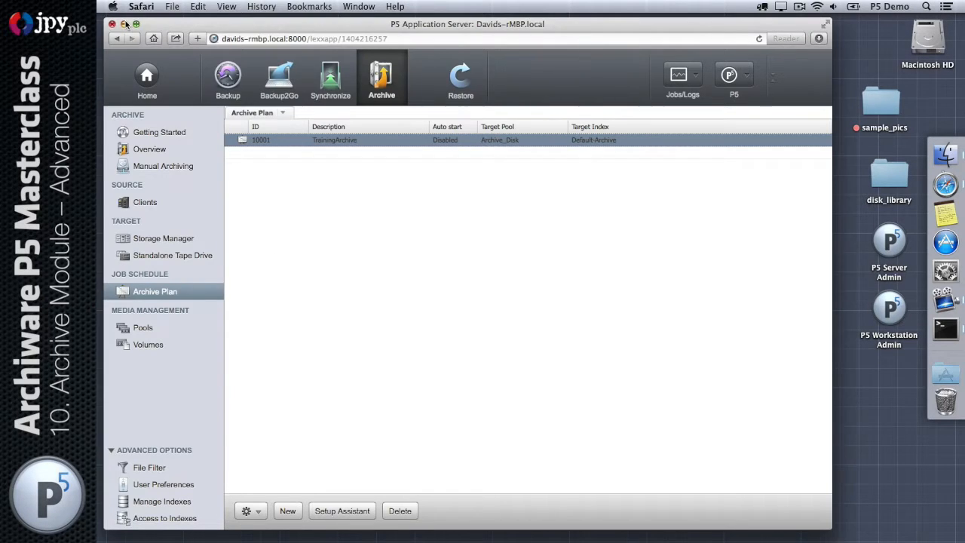
Create an Access to Indexes entry described as Sample Pics Folder, using the hfs_localhost online database.
click(884, 106)
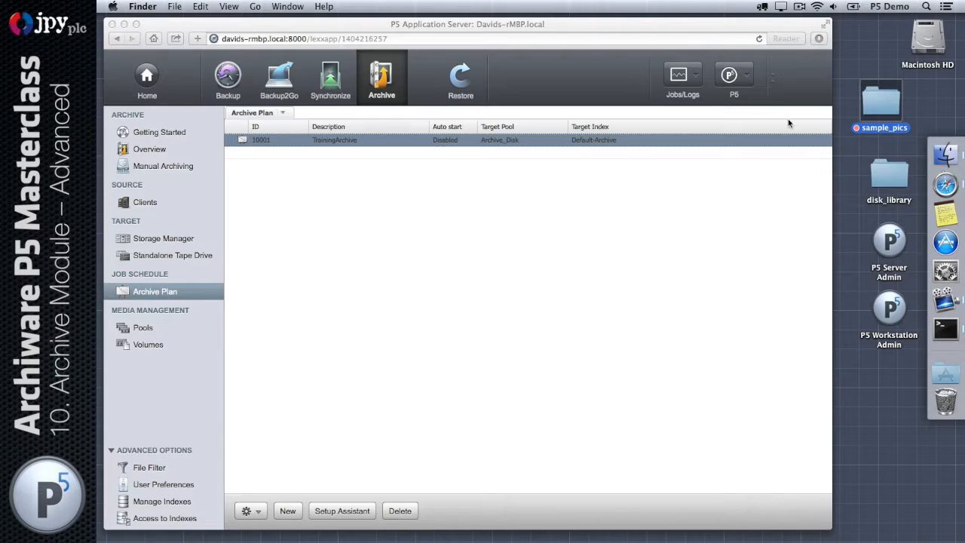
click(172, 519)
click(184, 520)
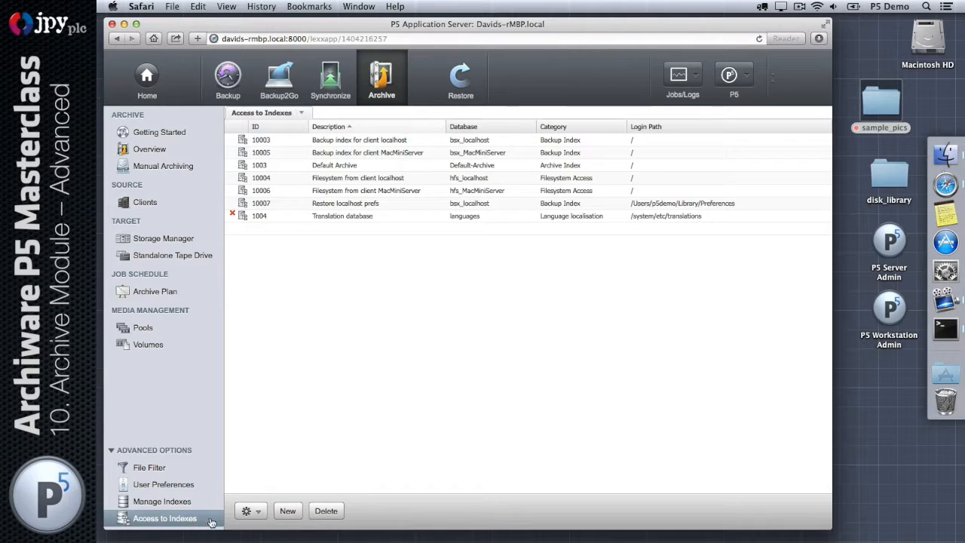
click(290, 511)
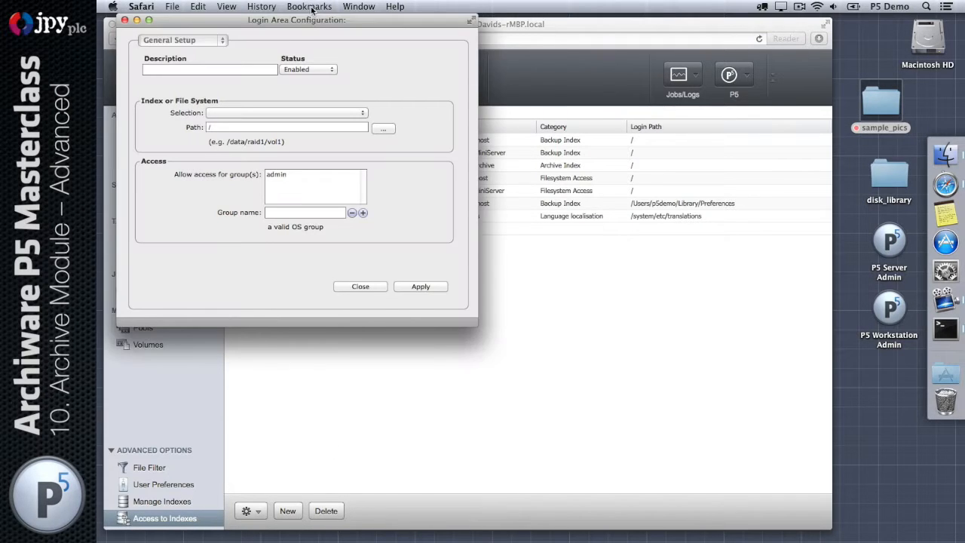
click(226, 69)
text(S)
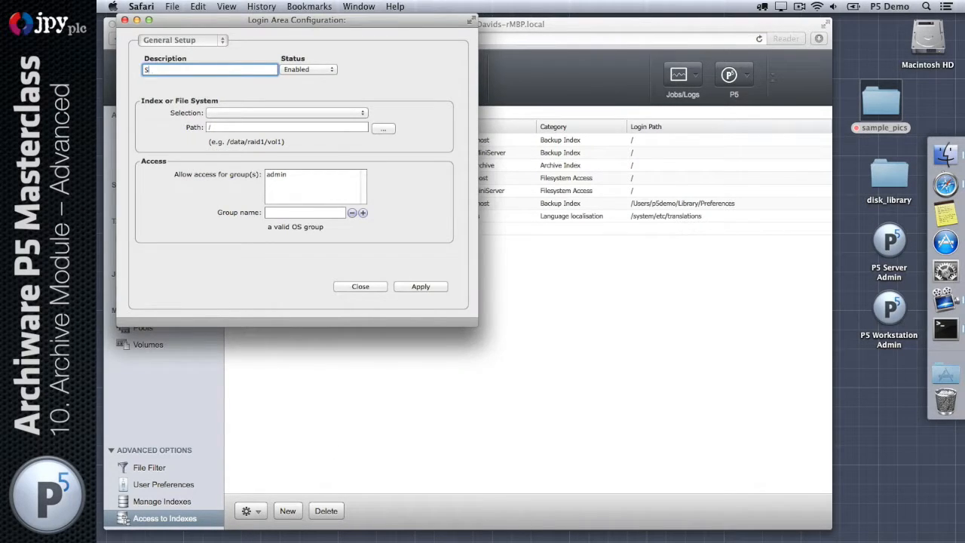
text(ample Pics Folder)
click(248, 112)
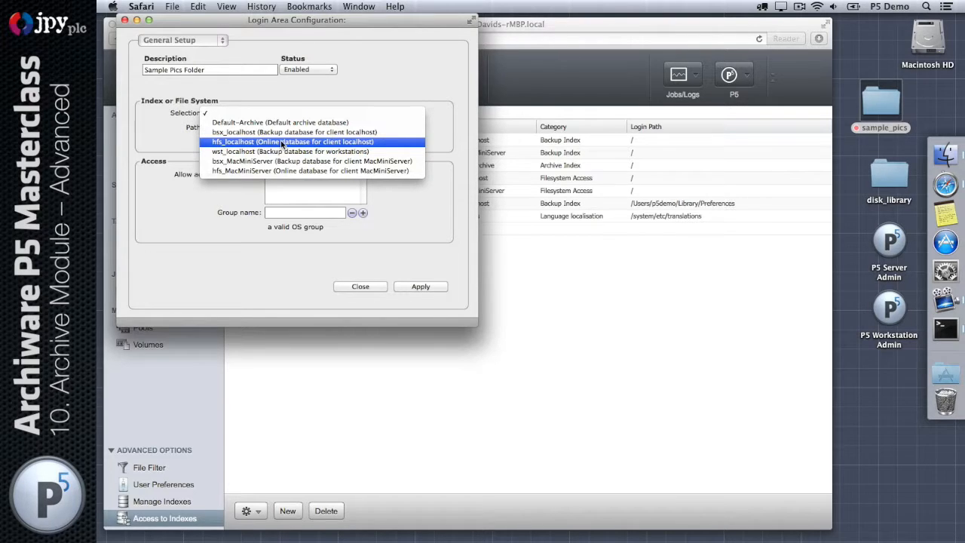
click(393, 142)
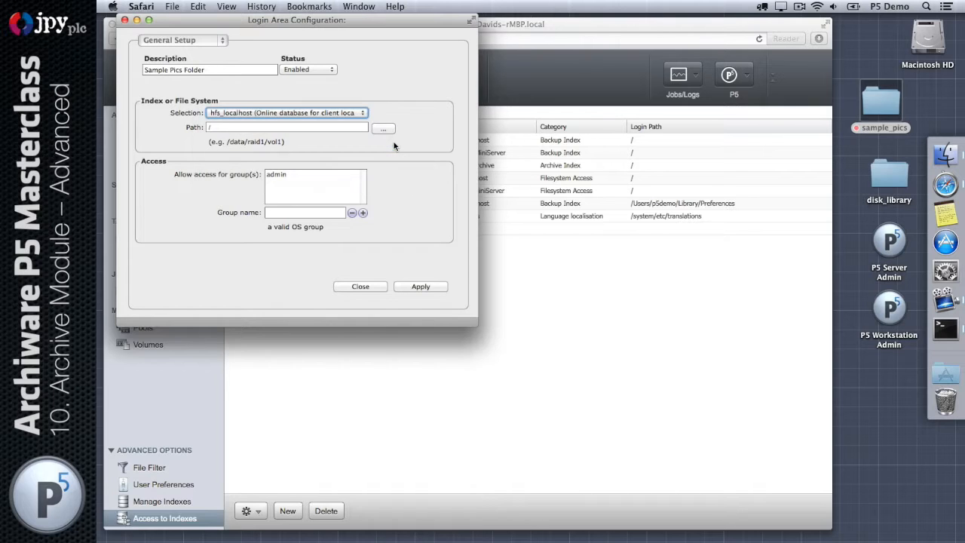
View the root-level folders of Macintosh HD in Finder, and close that window.
click(273, 129)
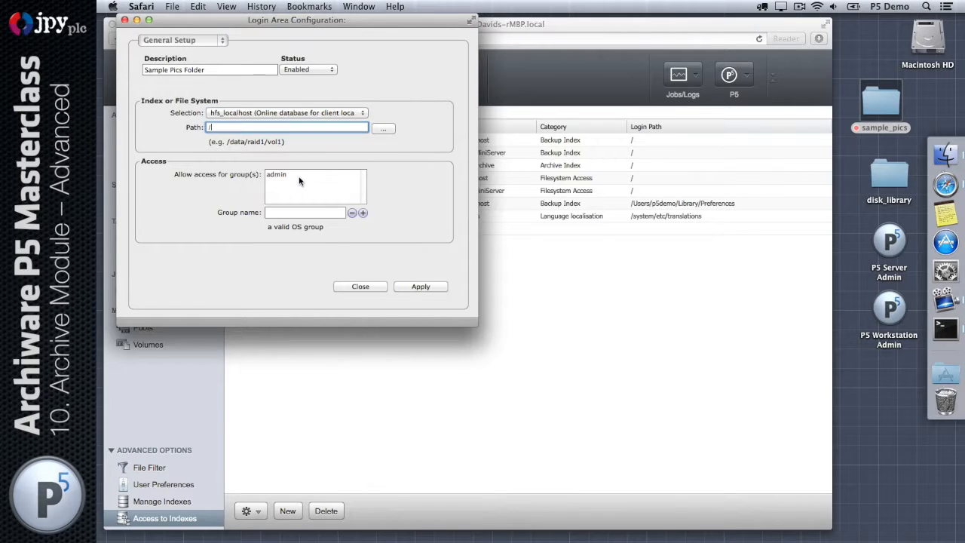
double_click(942, 38)
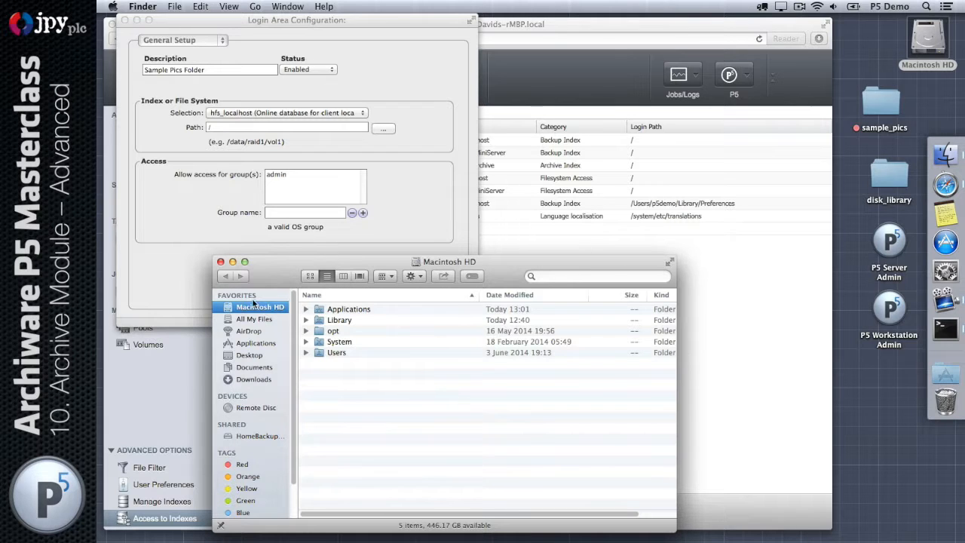
click(221, 261)
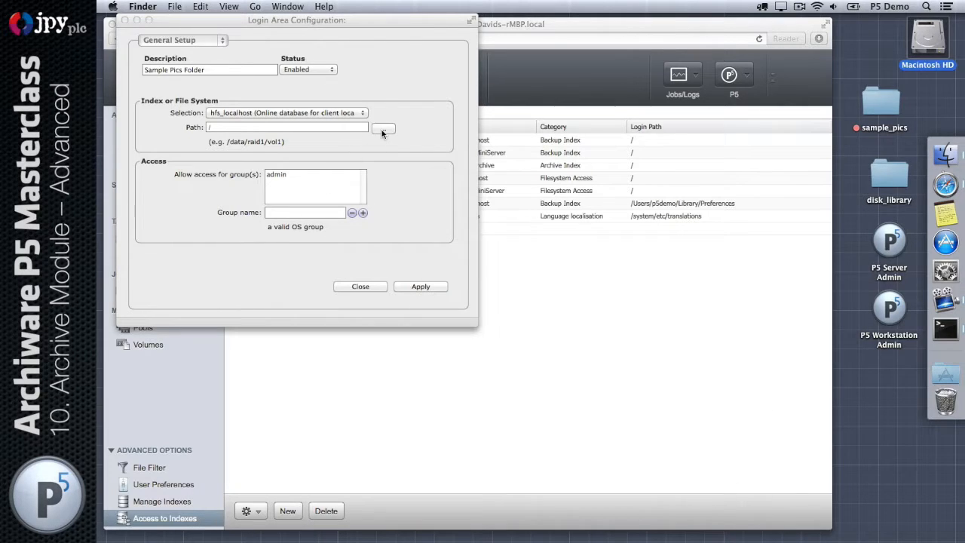
Set the entry's path to /Users/p5demo/Desktop/sample_pics by browsing the client's folders, apply it and close the configuration.
click(382, 130)
click(382, 129)
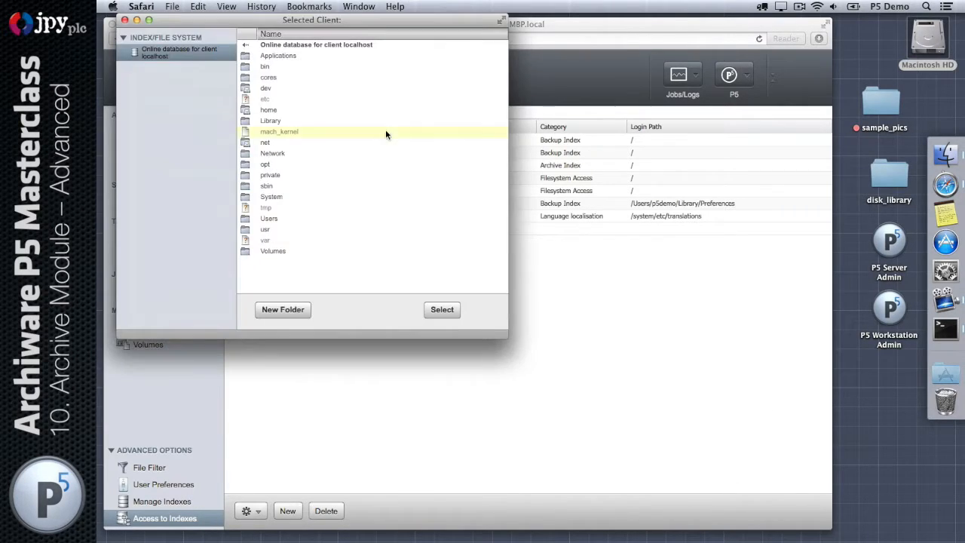
double_click(276, 218)
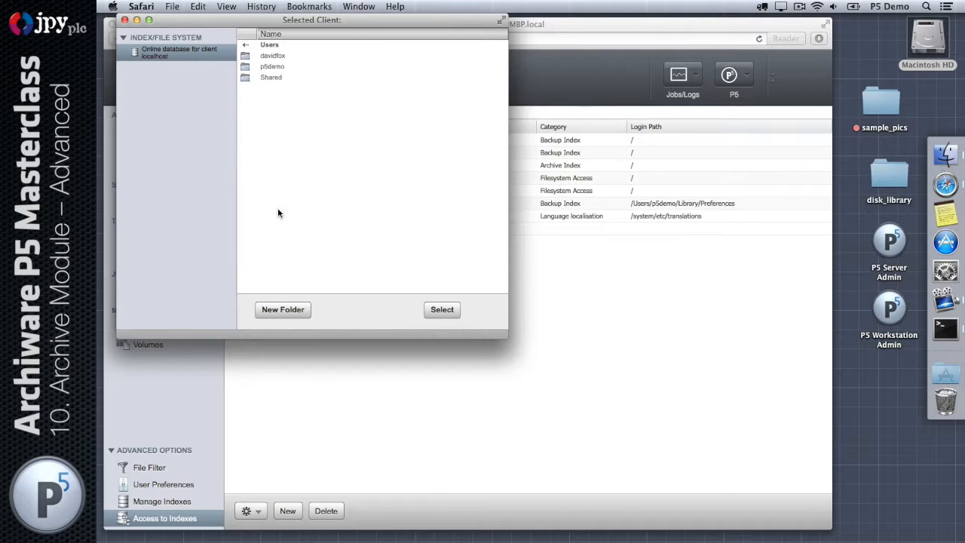
double_click(273, 66)
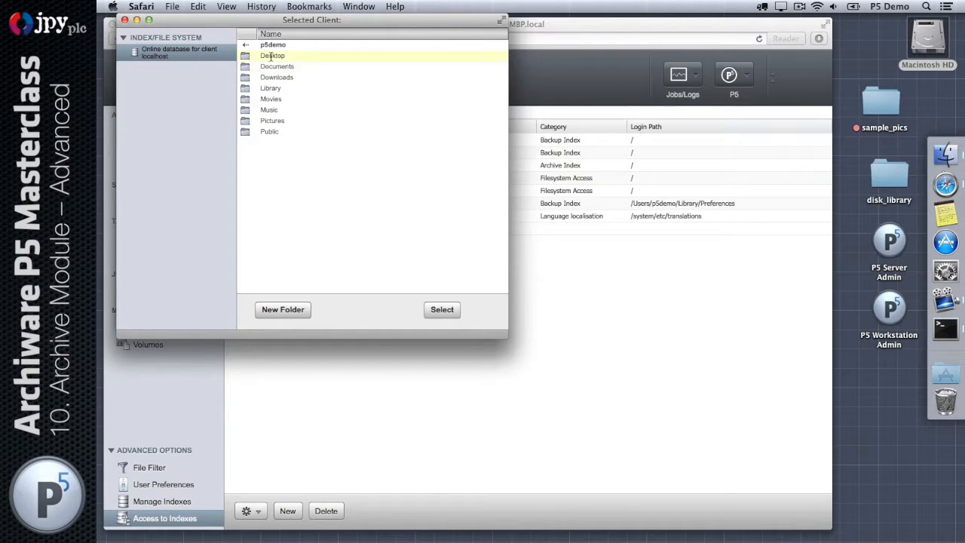
double_click(270, 55)
click(273, 88)
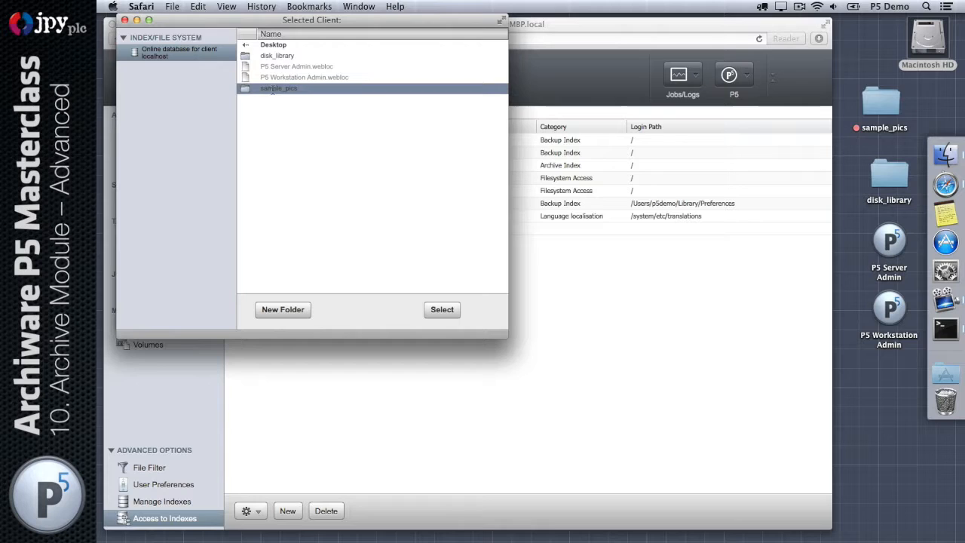
click(436, 310)
drag(342, 127, 190, 121)
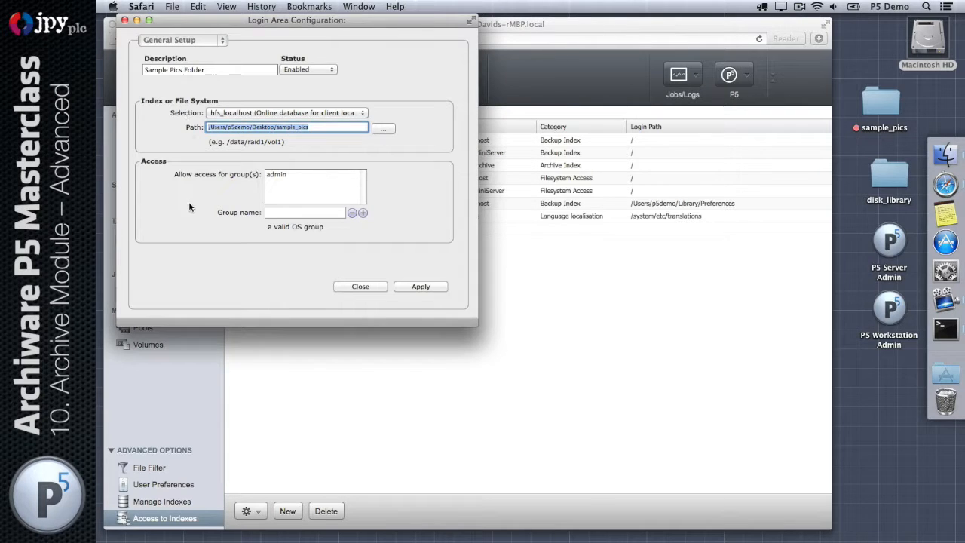
click(415, 286)
click(360, 287)
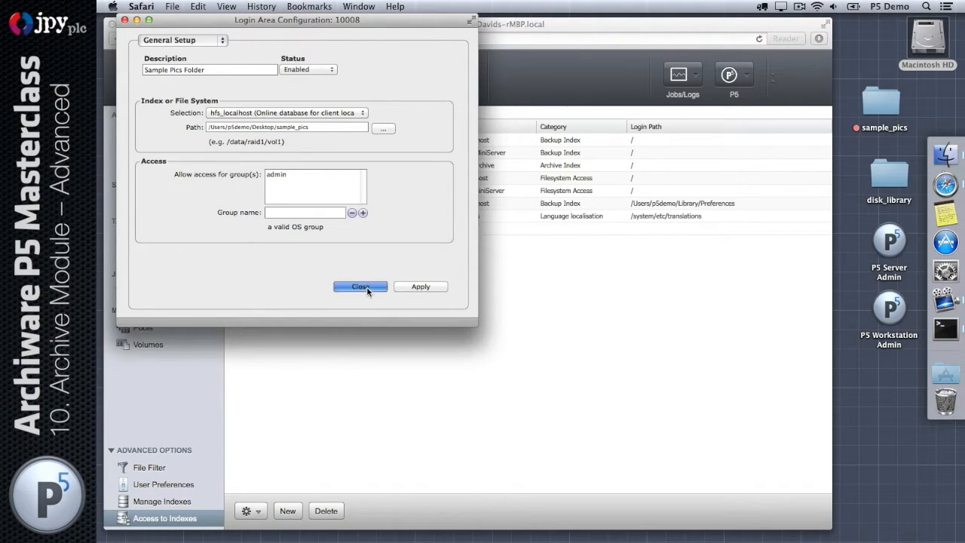
Open the TrainingArchive plan's Automatic Archive settings and browse the localhost folders for its watch folder.
click(177, 295)
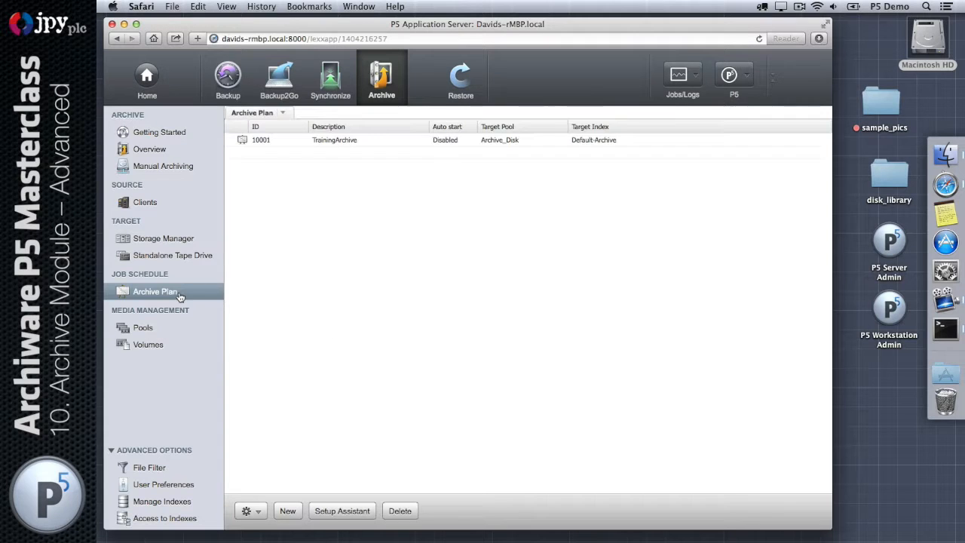
double_click(312, 146)
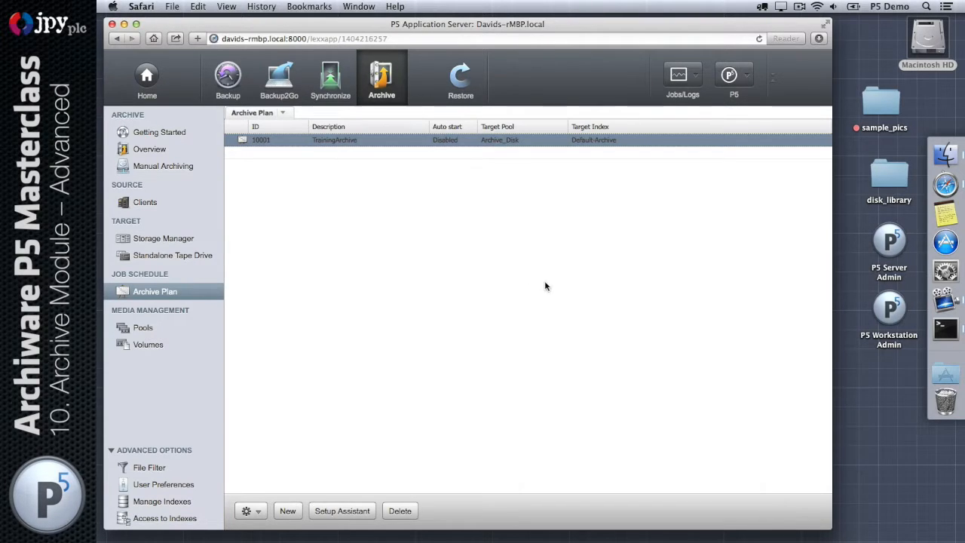
click(178, 41)
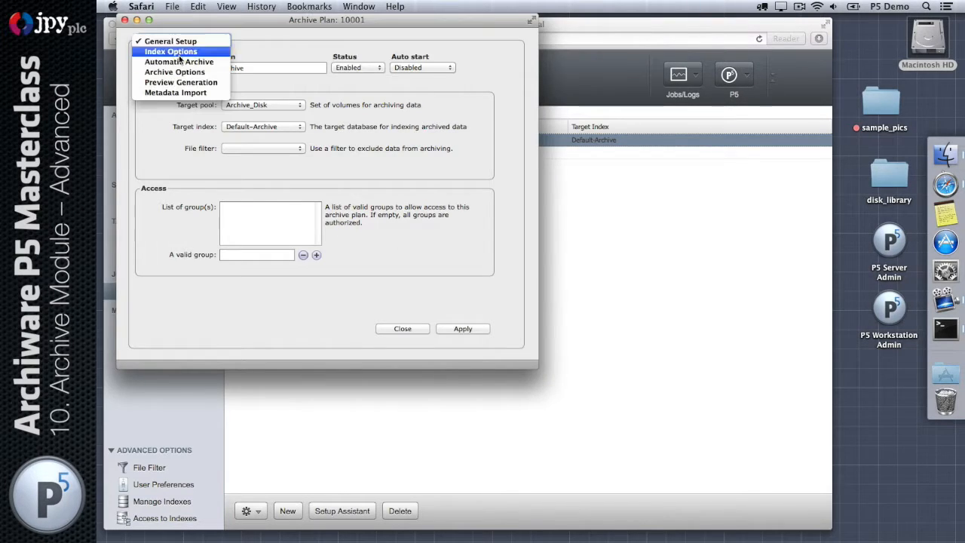
click(179, 62)
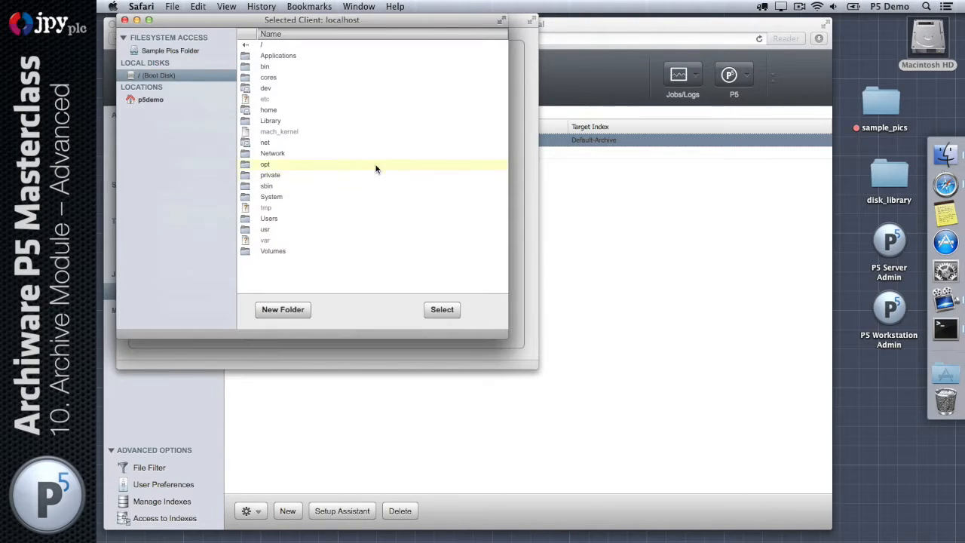
Compare the Sample Pics Folder access with the boot disk, and close the folder browser and the archive plan without selecting anything.
click(182, 48)
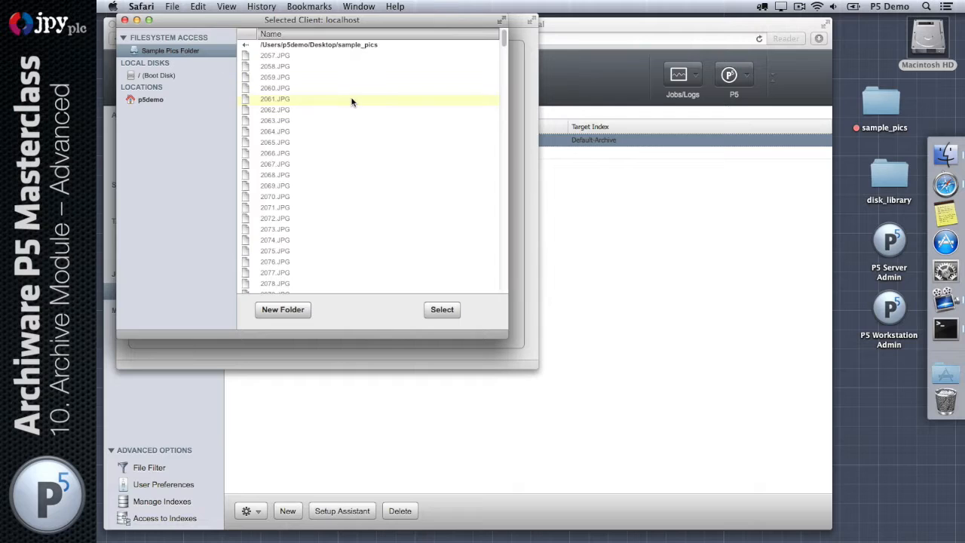
click(158, 77)
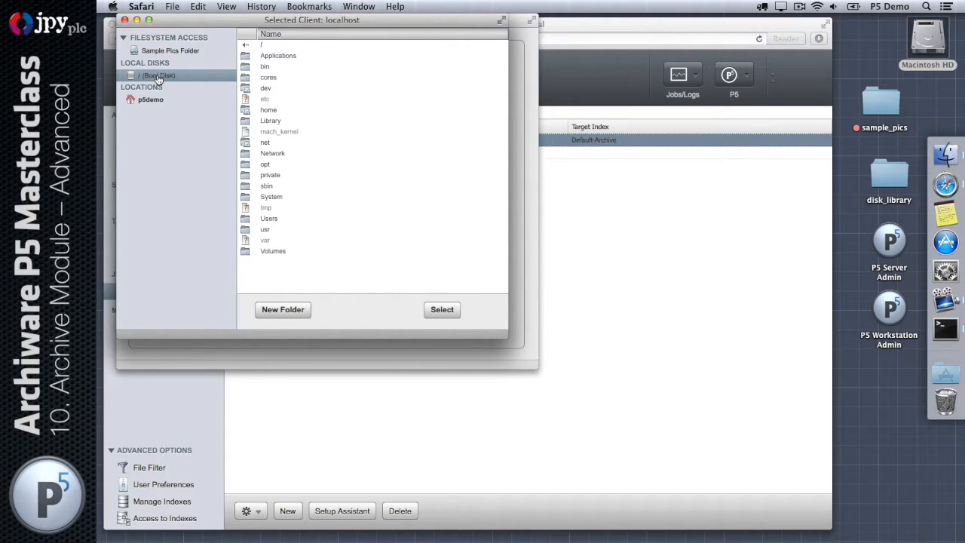
click(170, 50)
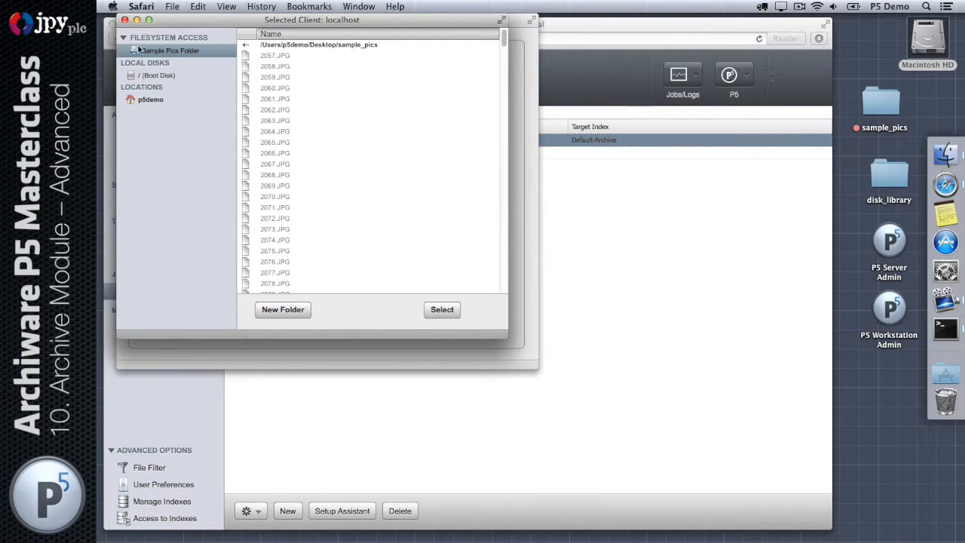
click(124, 21)
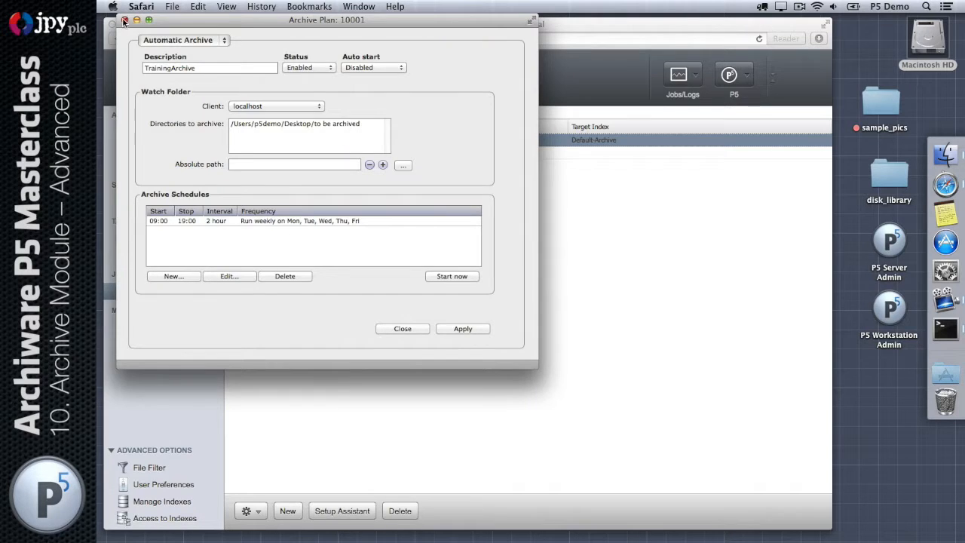
click(125, 21)
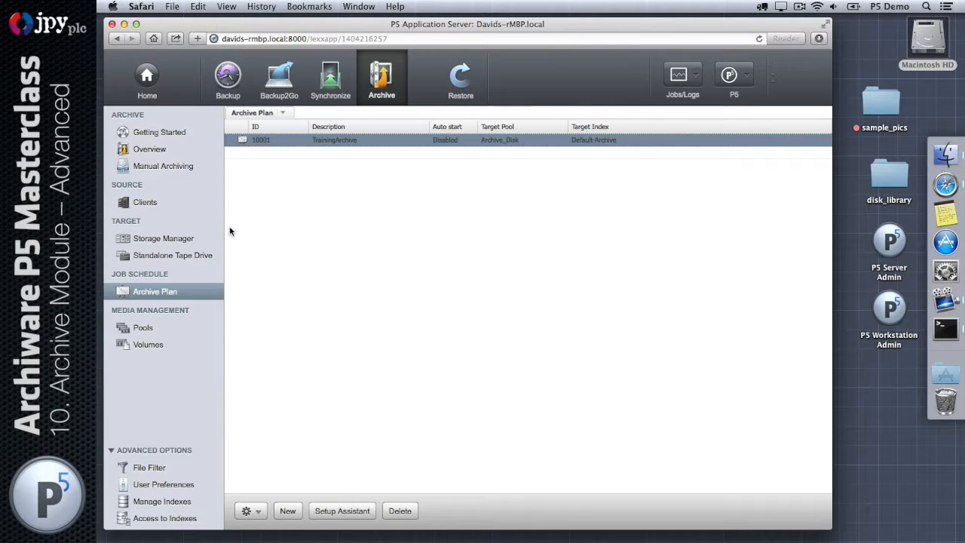
Open Sample Pics Folder under Manual Archiving and select the files 2059.JPG to 2068.JPG.
click(163, 167)
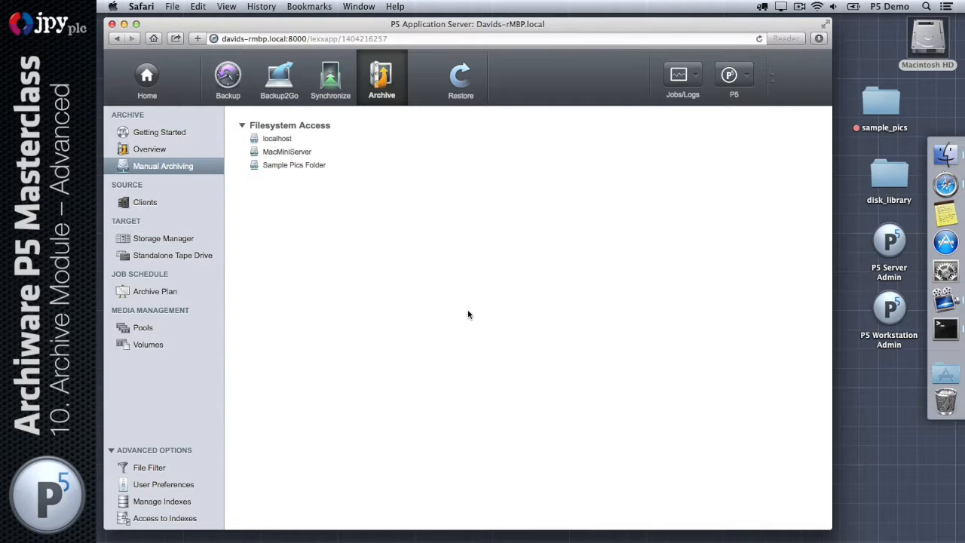
click(295, 166)
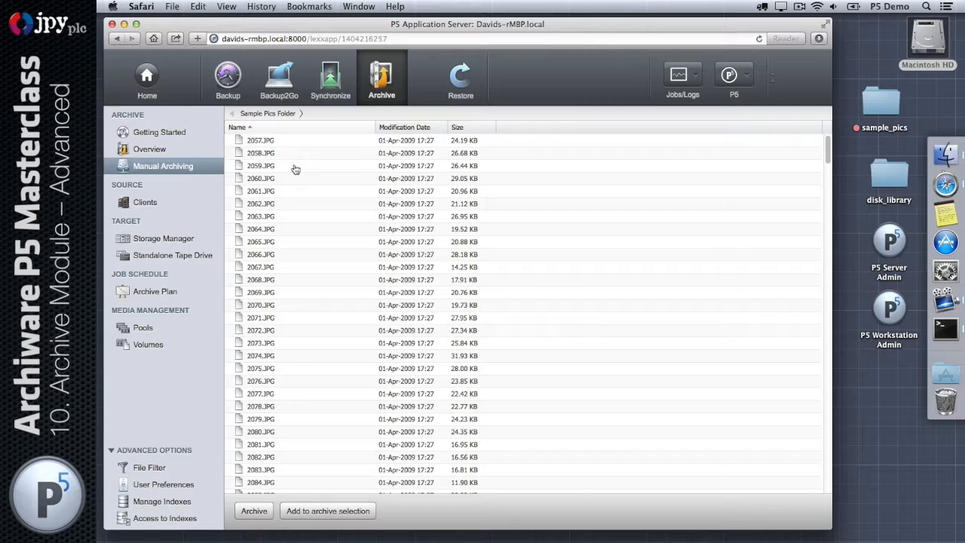
drag(295, 167, 313, 283)
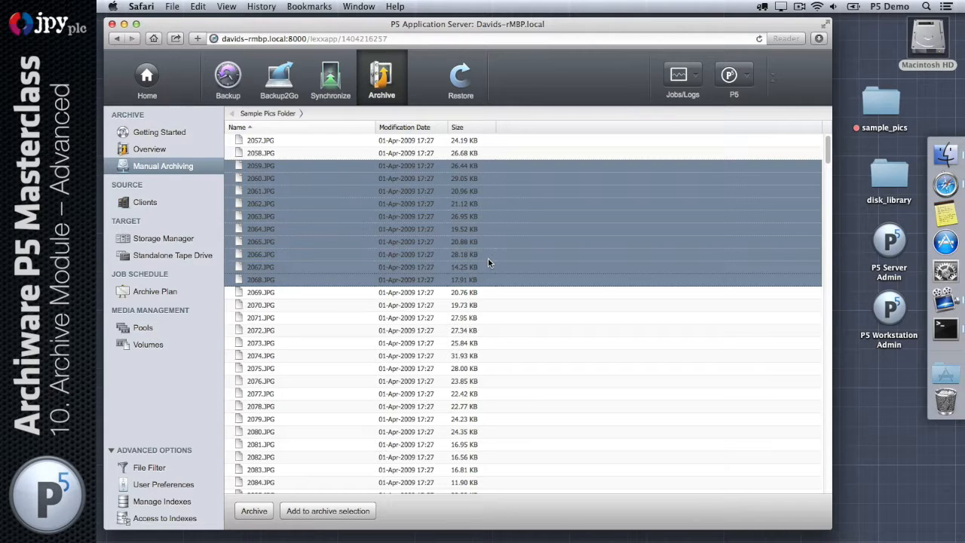
Review the Access to Indexes and Manage Indexes lists, and select the Default-Archive index.
click(177, 519)
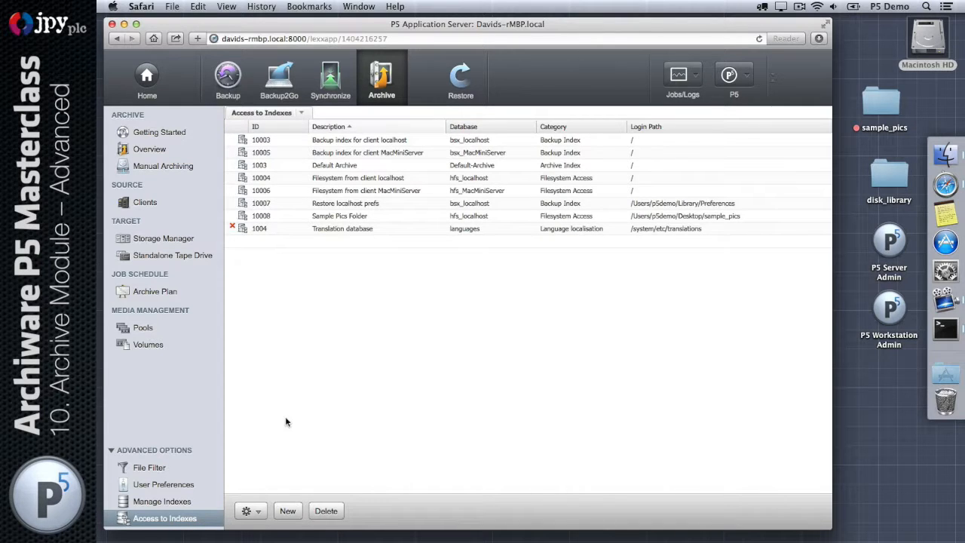
click(180, 503)
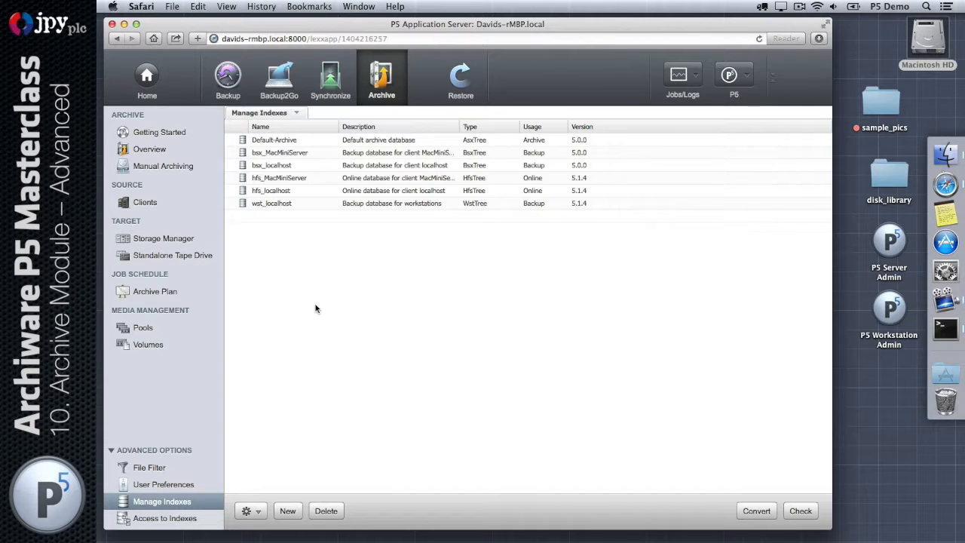
click(301, 141)
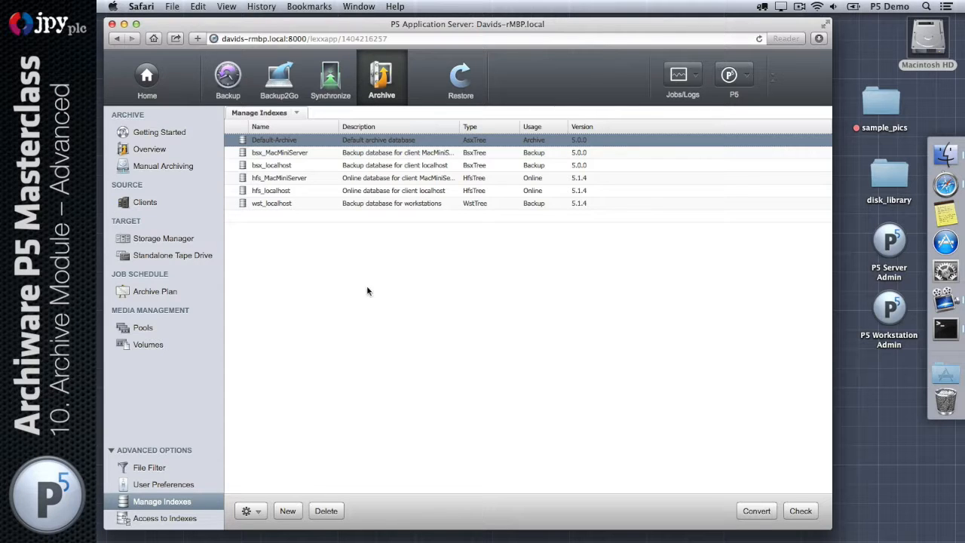
click(159, 510)
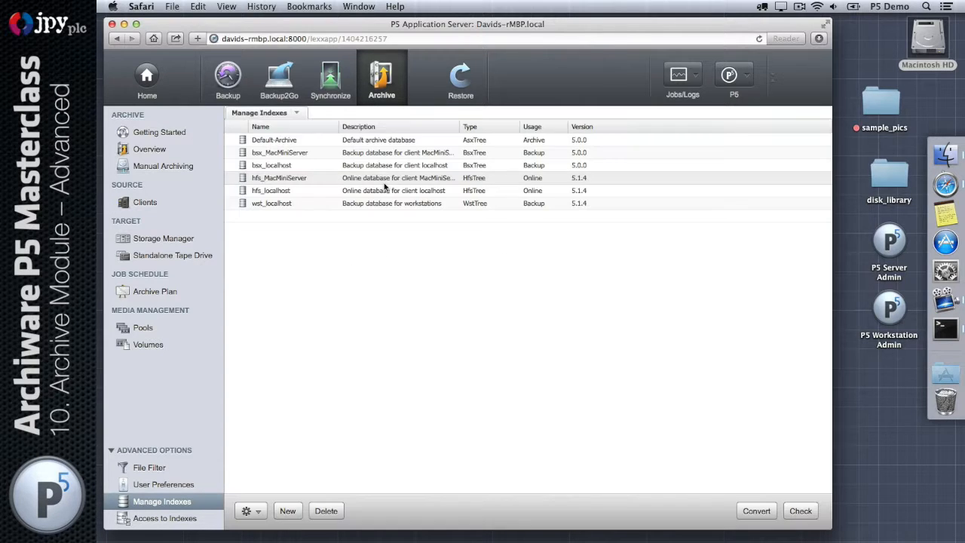
click(382, 143)
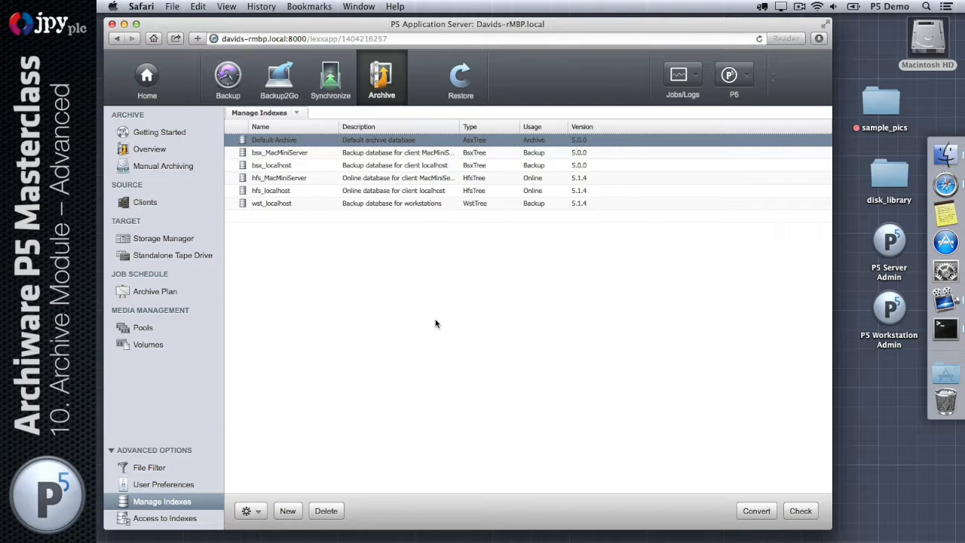
Open the configuration for a new archive index, review its name, type and directory settings, and close it without creating the index.
click(288, 511)
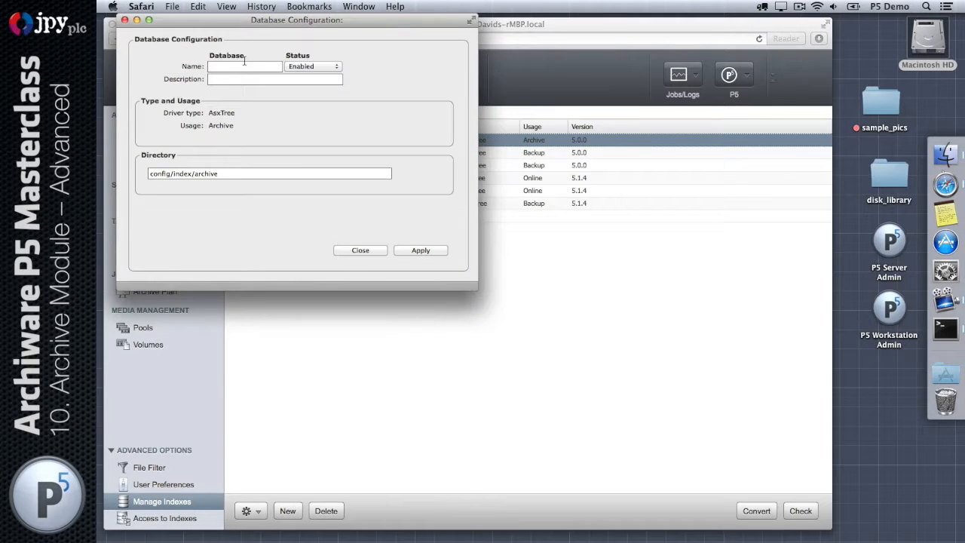
drag(187, 21, 445, 231)
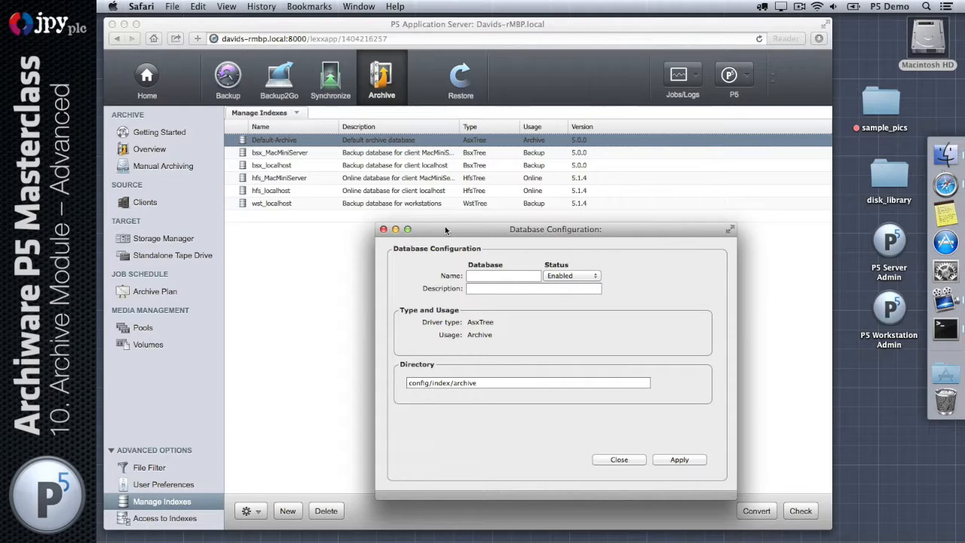
click(487, 275)
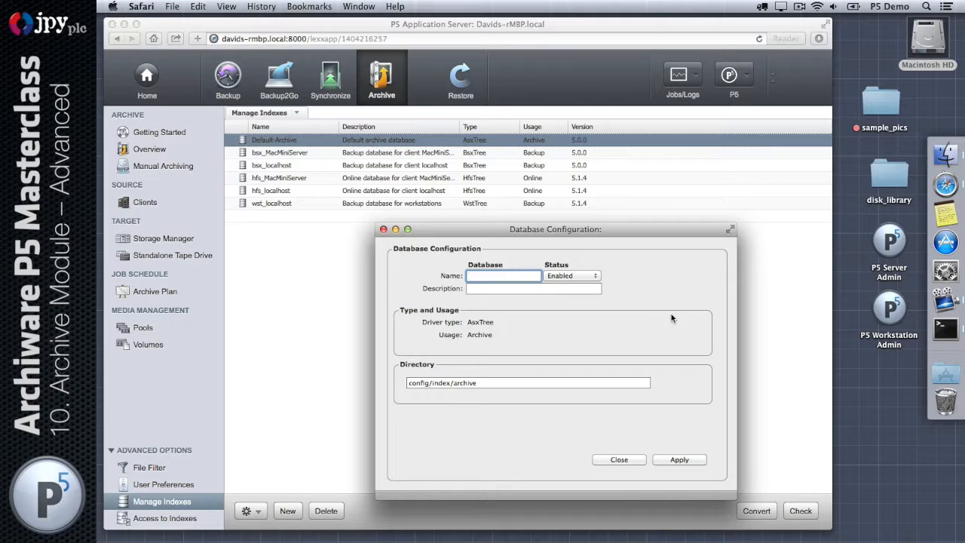
click(618, 459)
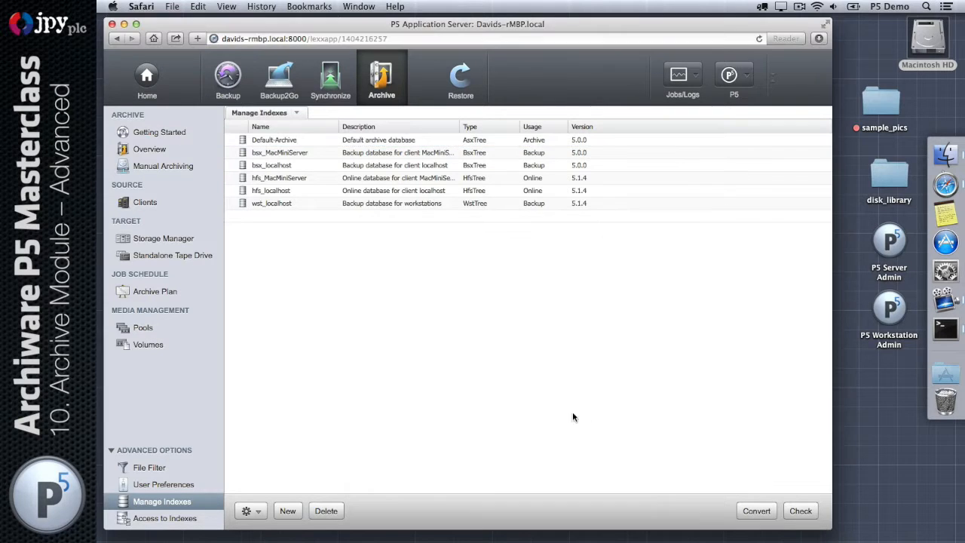
Open the database fields of the Default-Archive index and reposition the dialog below the index list's first rows.
right_click(294, 141)
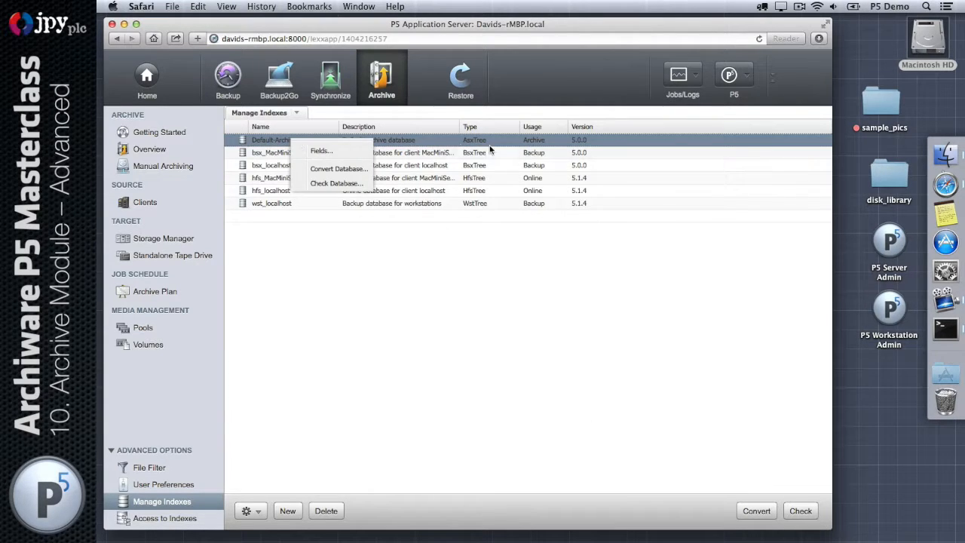
click(305, 145)
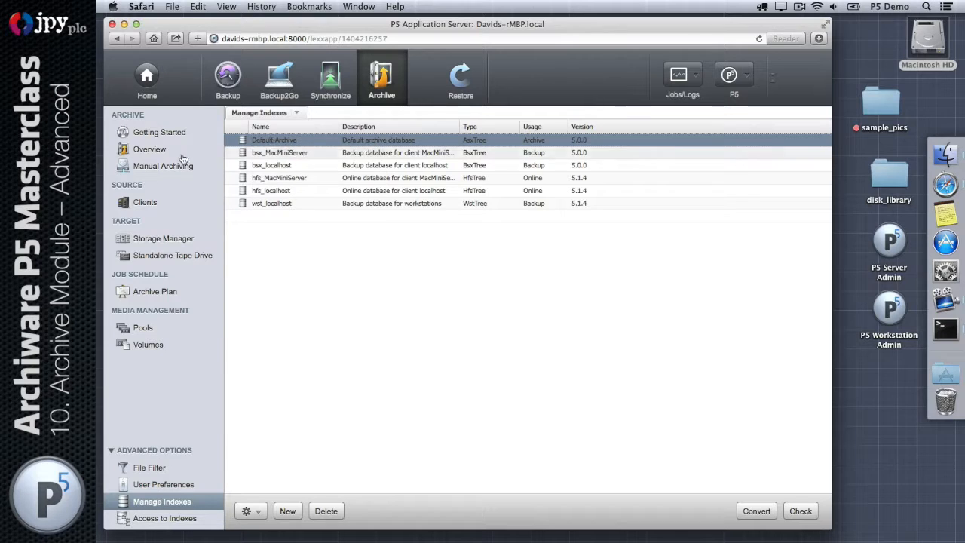
right_click(324, 140)
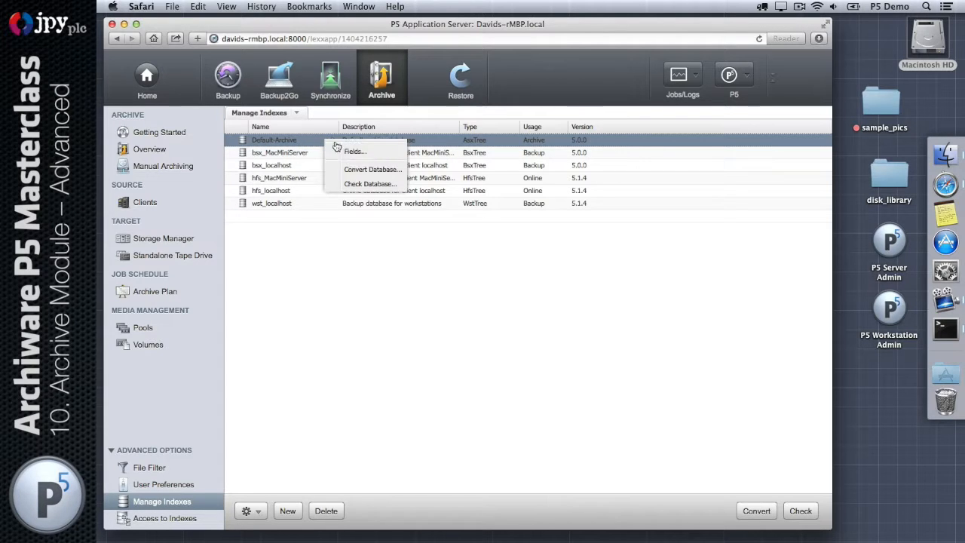
click(382, 152)
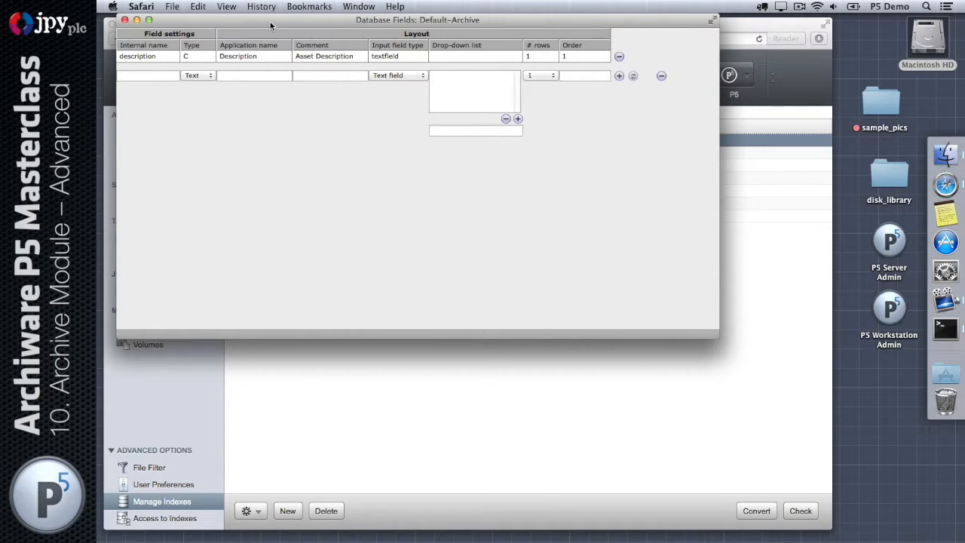
drag(270, 26, 360, 173)
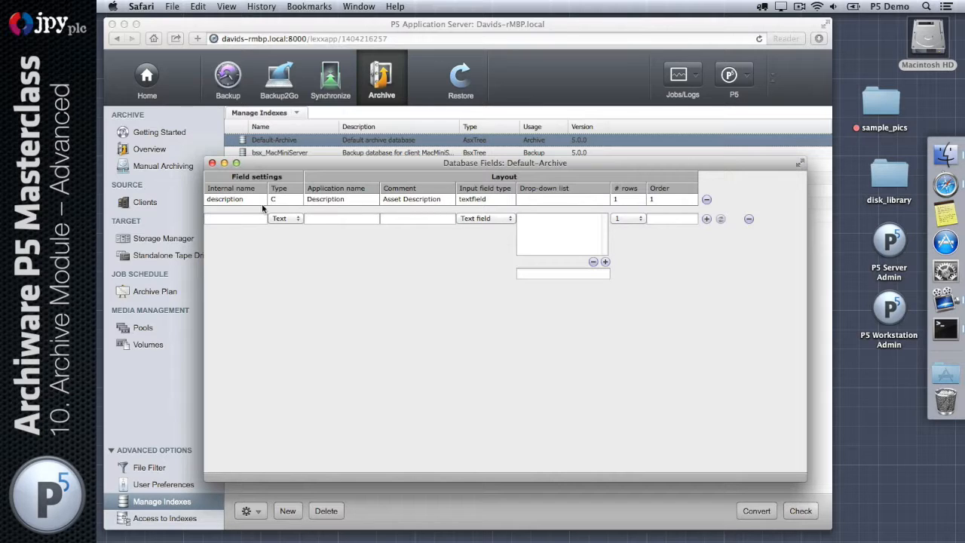
Start a new metadata field with the internal name jobnumber and the type Text.
click(241, 218)
text(jobnumber)
key(Tab)
key(space)
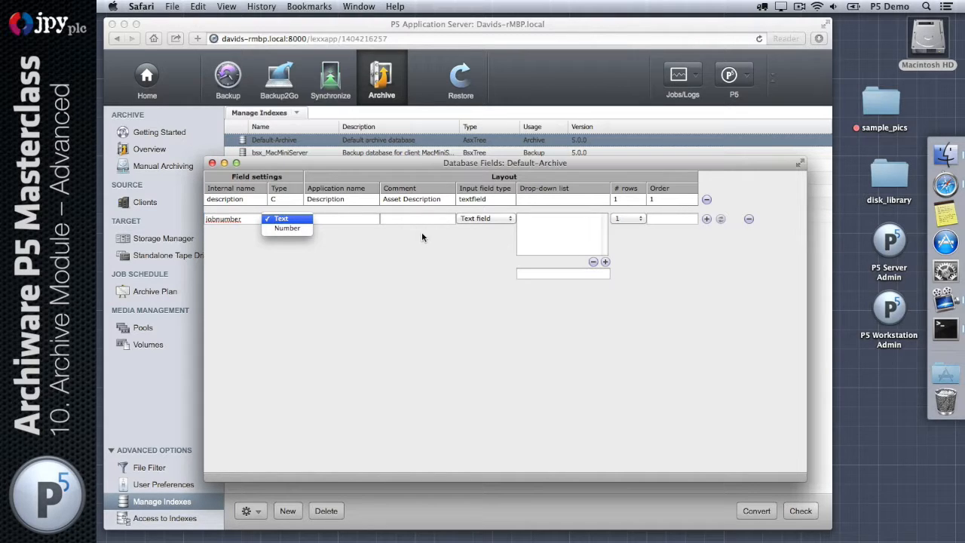
key(Return)
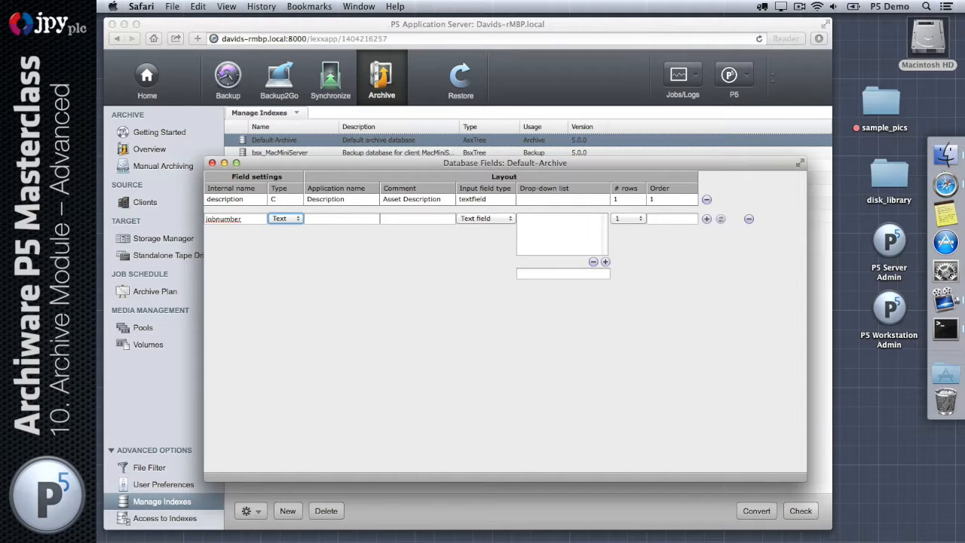
key(shift+Tab)
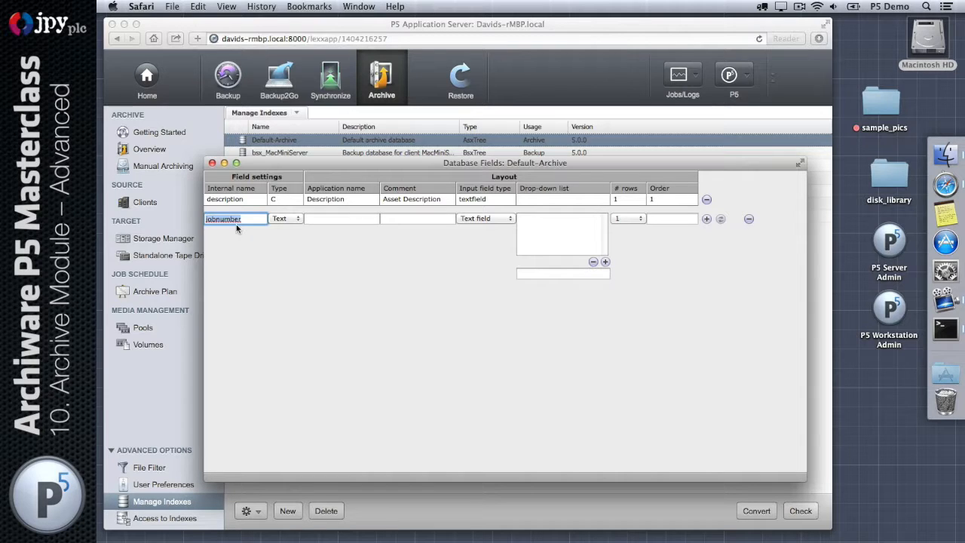
key(Tab)
key(Tab)
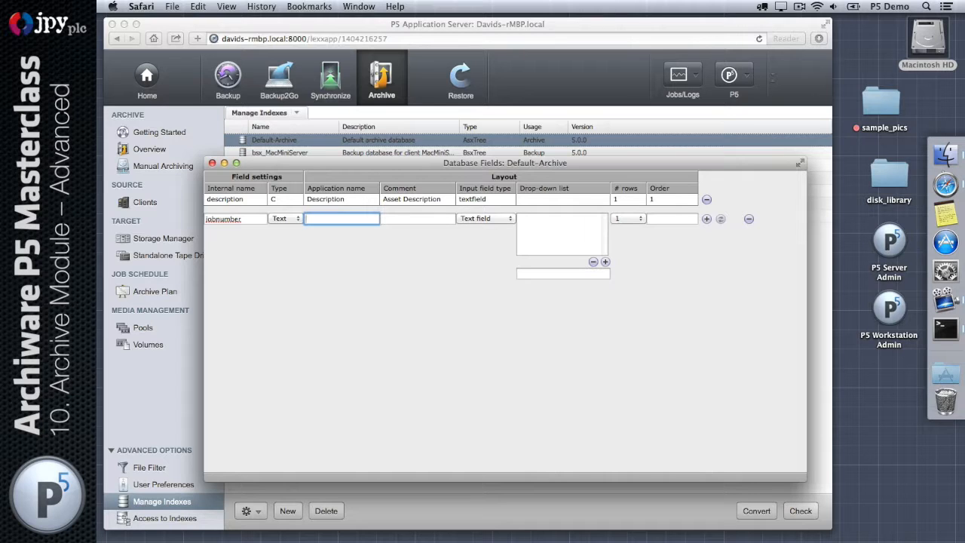
Give the jobnumber field the application name Job Number, input type Text field and order 2, and add it to the index.
text(Job Number)
click(416, 218)
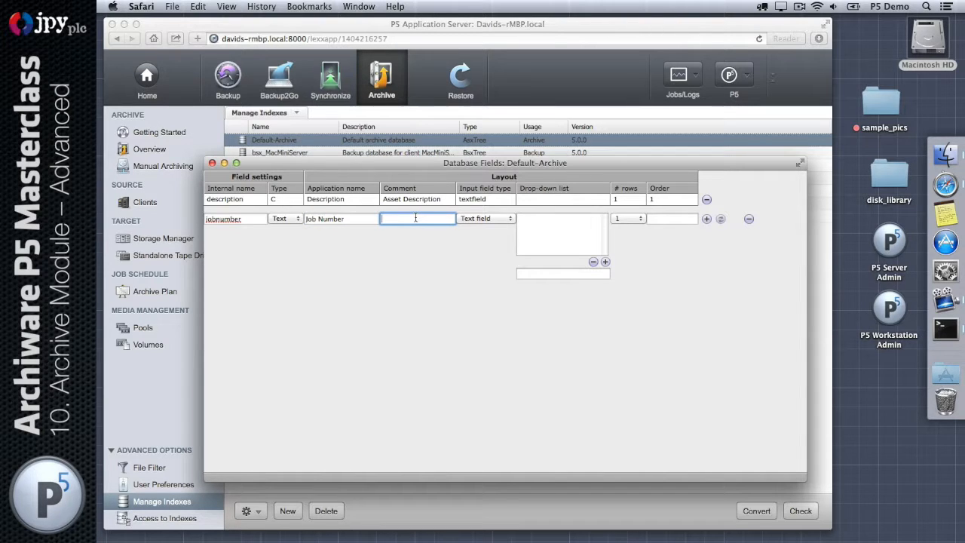
click(487, 219)
click(489, 220)
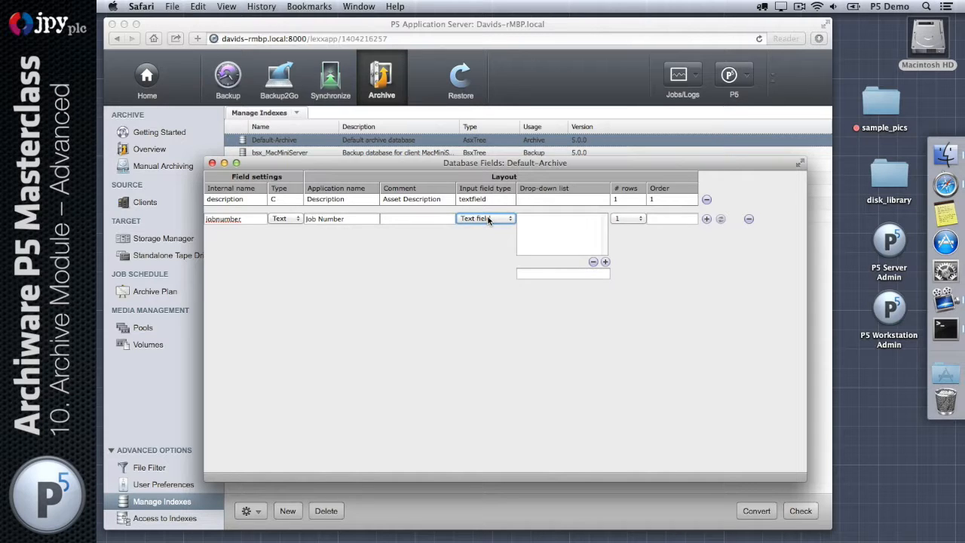
click(666, 219)
text(2)
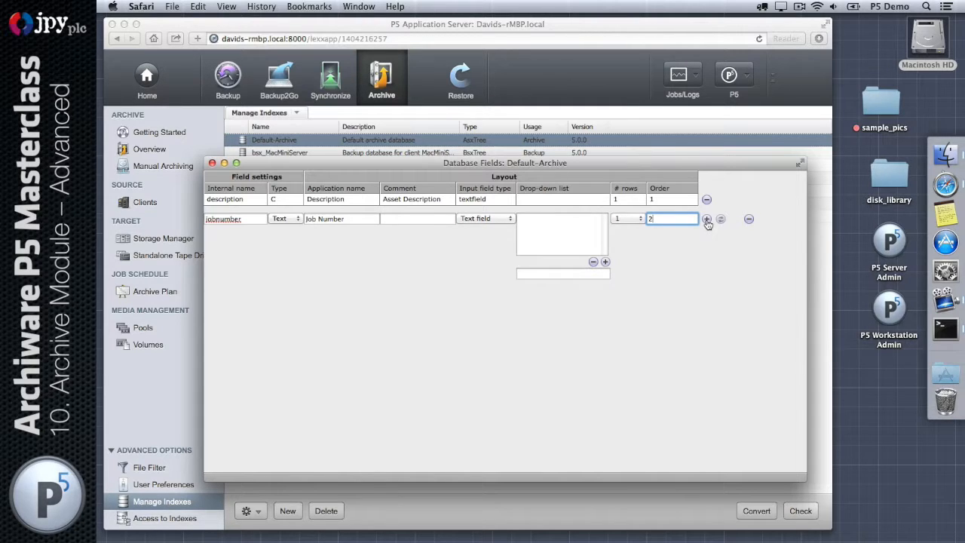
click(706, 220)
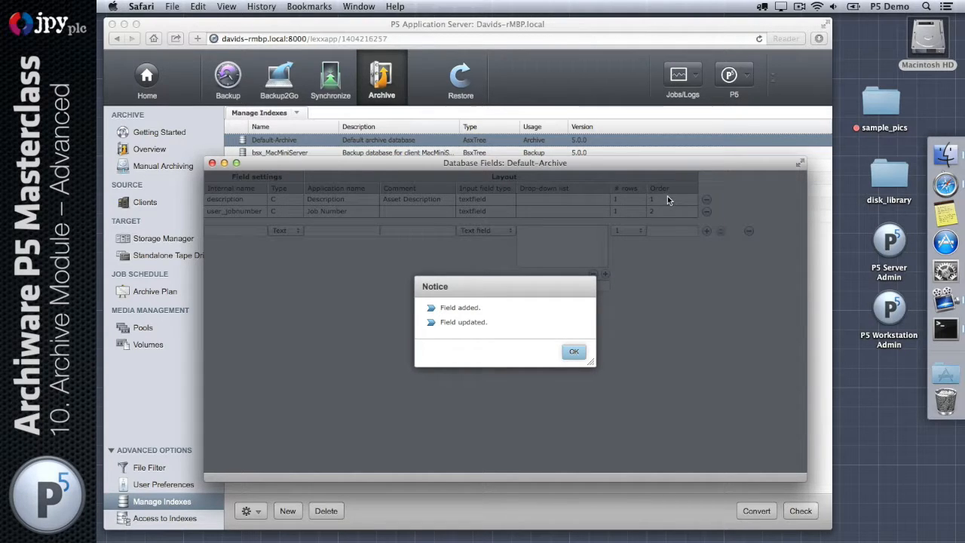
click(574, 354)
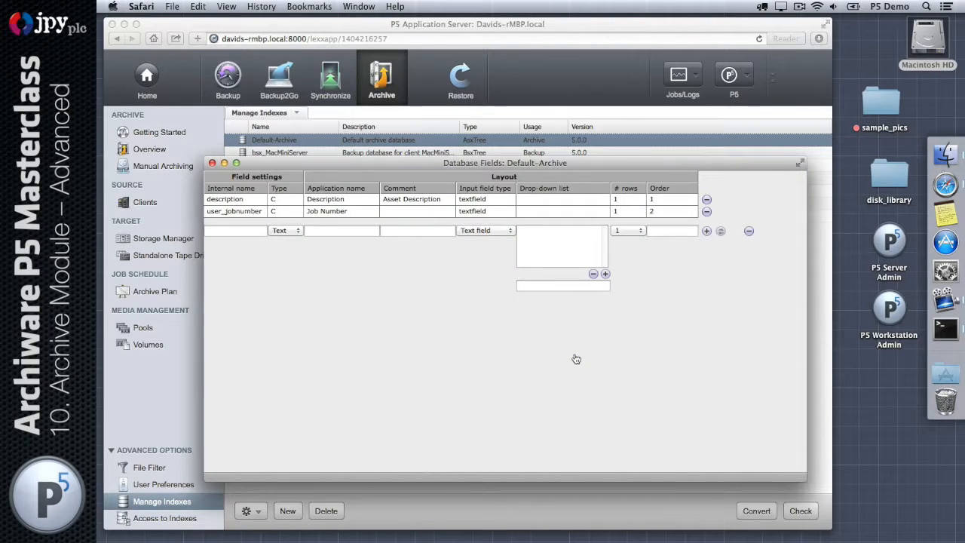
Start another text field with the internal name colourspace and the application name Colourspace.
click(248, 235)
text(colourspace)
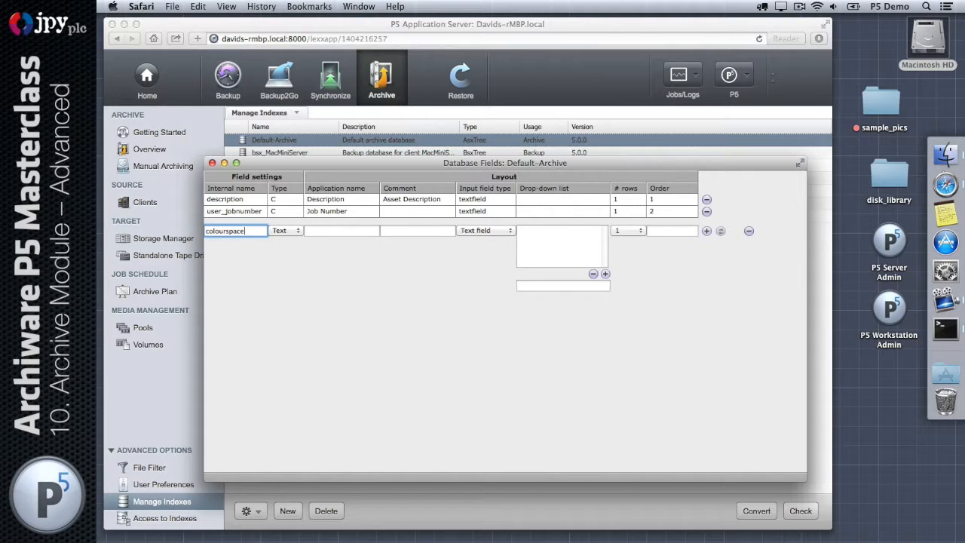
key(Tab)
key(Tab)
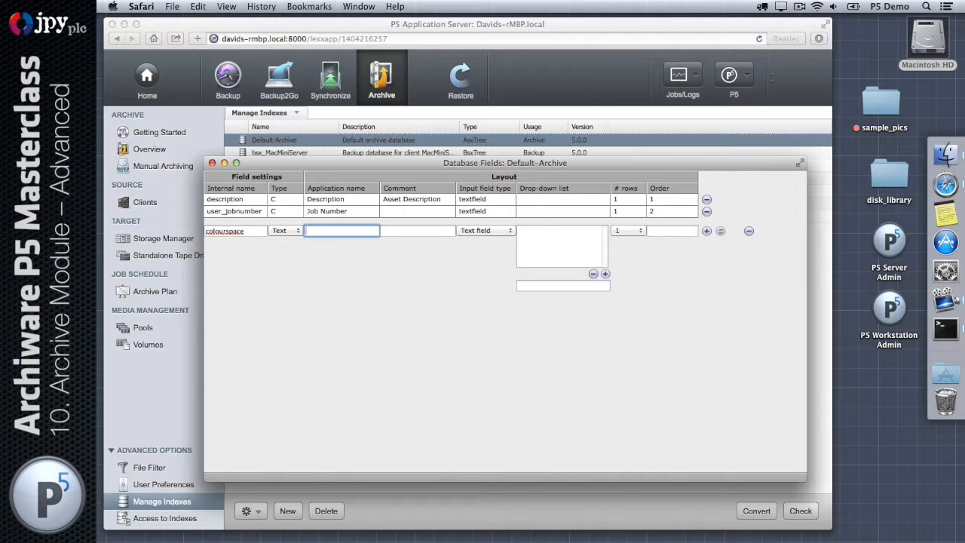
text(C)
text(lou)
key(BackSpace)
key(BackSpace)
key(BackSpace)
text(lour sp)
key(BackSpace)
key(BackSpace)
key(BackSpace)
text(space)
Keep the colourspace field at 1 row, set its order to 3, and add it to the index.
click(629, 230)
click(629, 231)
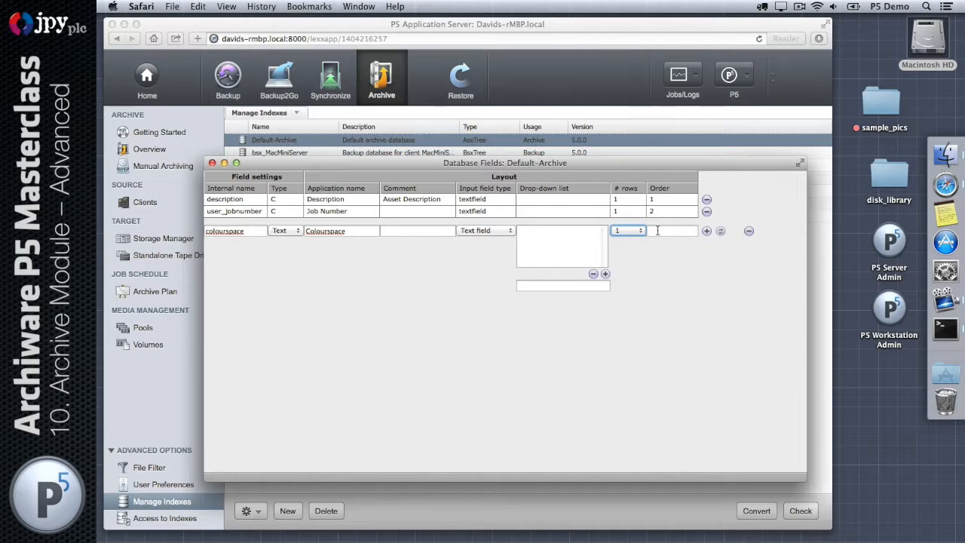
click(658, 231)
text(3)
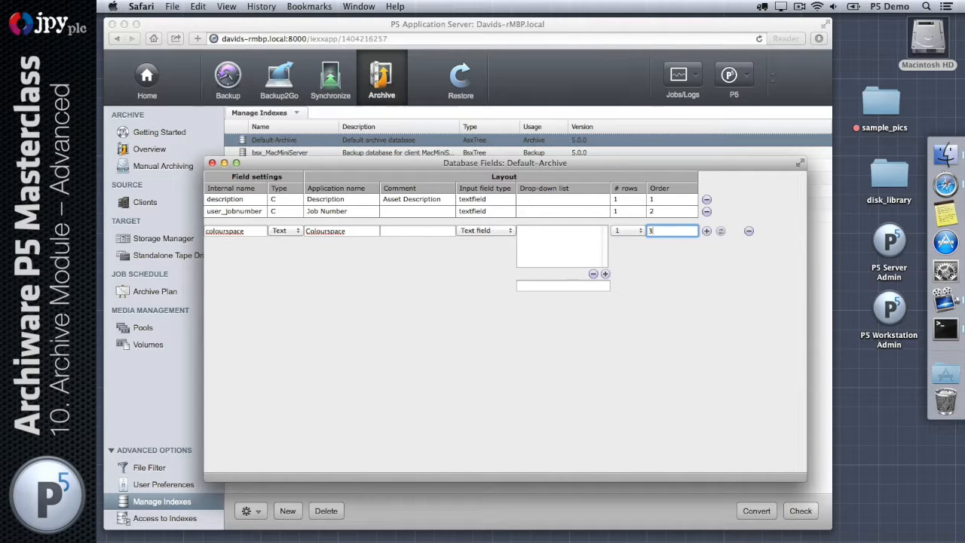
click(707, 232)
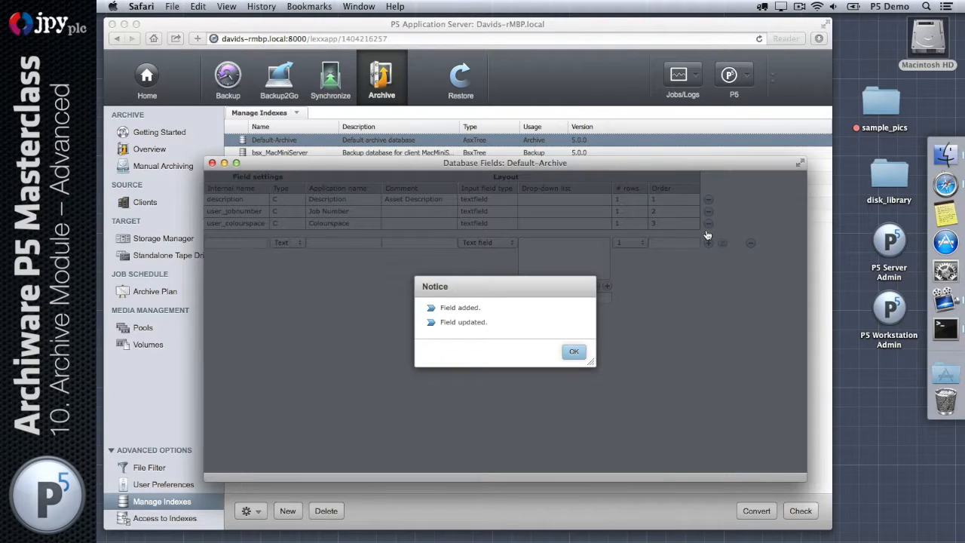
click(576, 352)
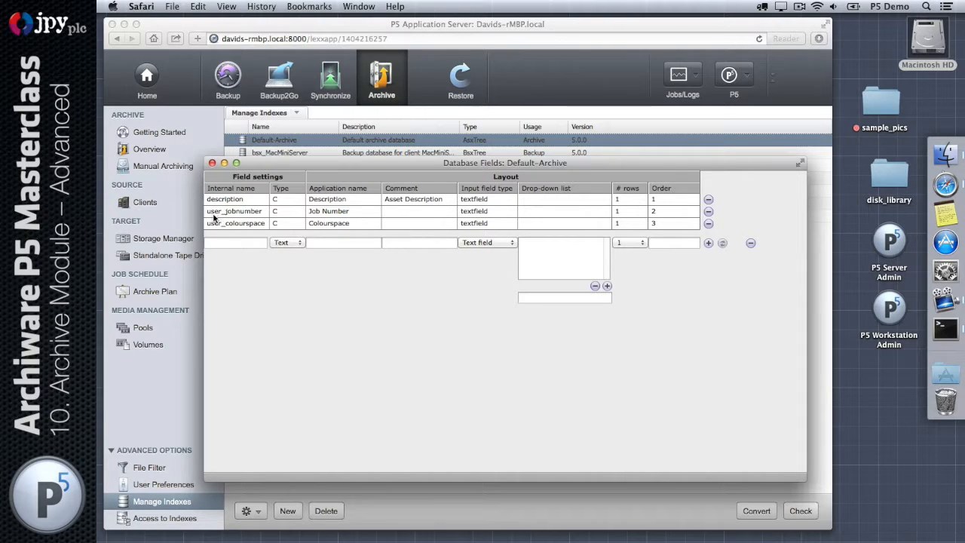
Define a field with internal name dropdown_example, application name Dropdown Example and input field type Drop-down.
click(241, 242)
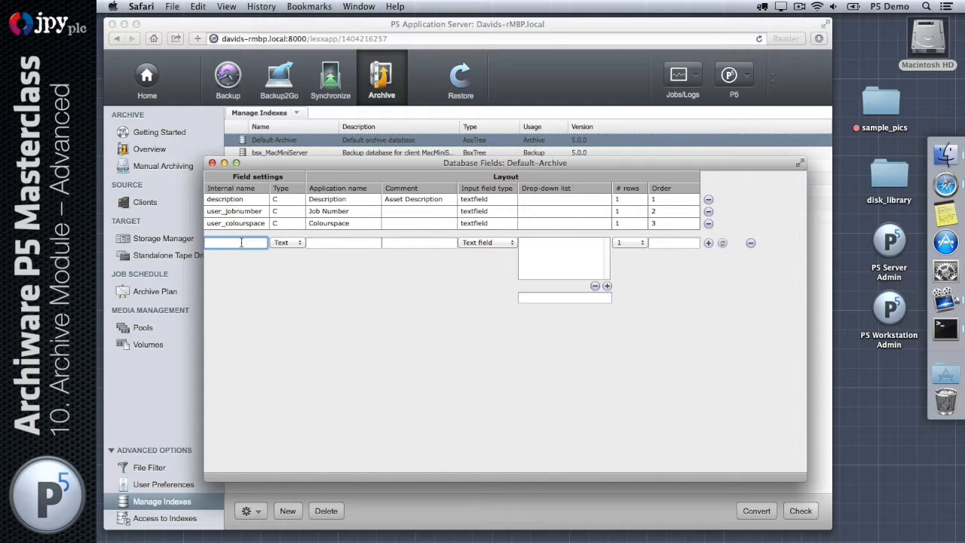
text(drop)
text(down_example)
key(Tab)
key(Tab)
text(Dro)
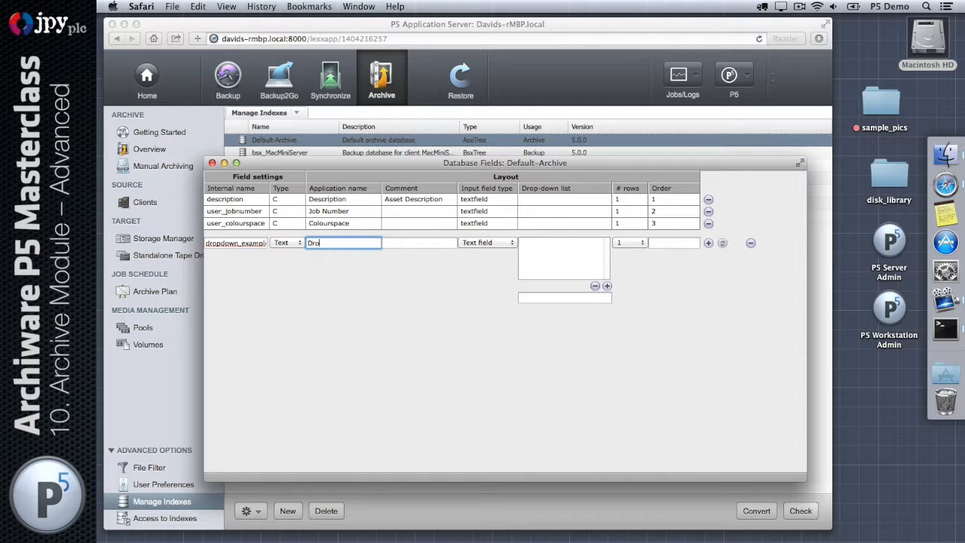
text(pdown Example)
click(492, 242)
click(489, 253)
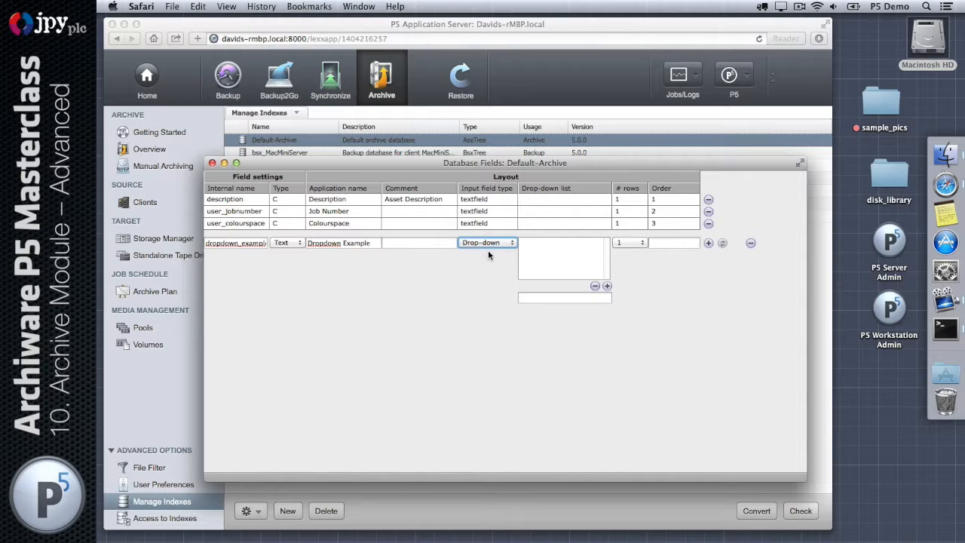
Add the values yellow and blue to the Dropdown Example field's drop-down list.
click(555, 258)
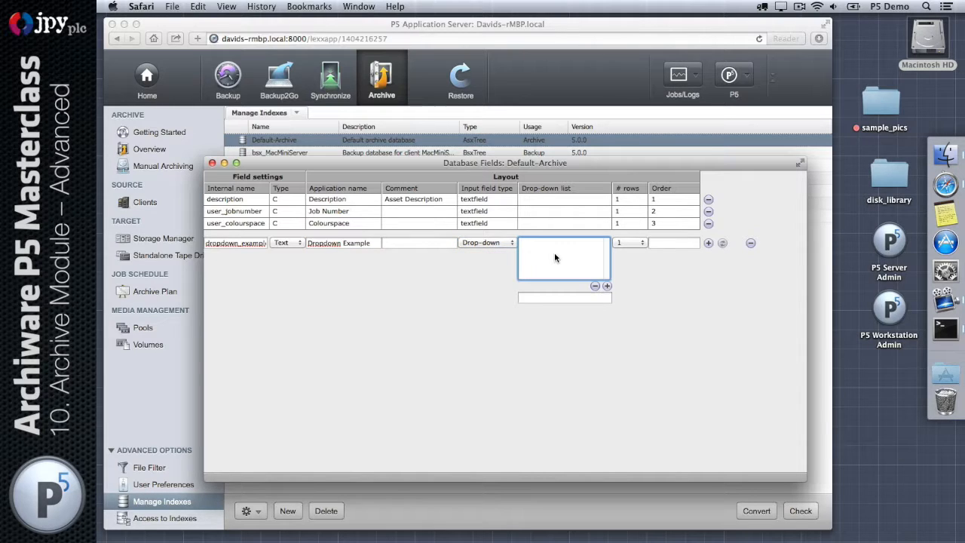
click(548, 297)
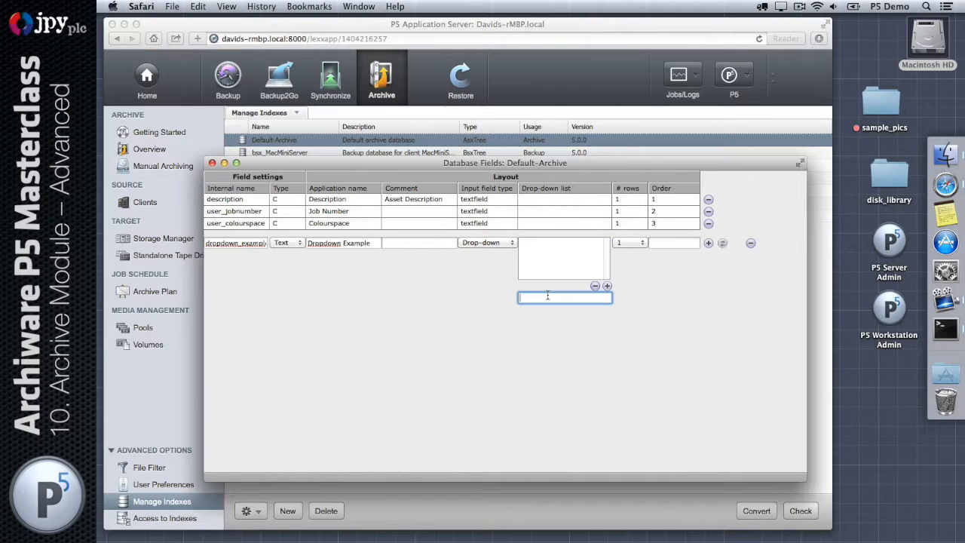
text(yellow)
click(608, 287)
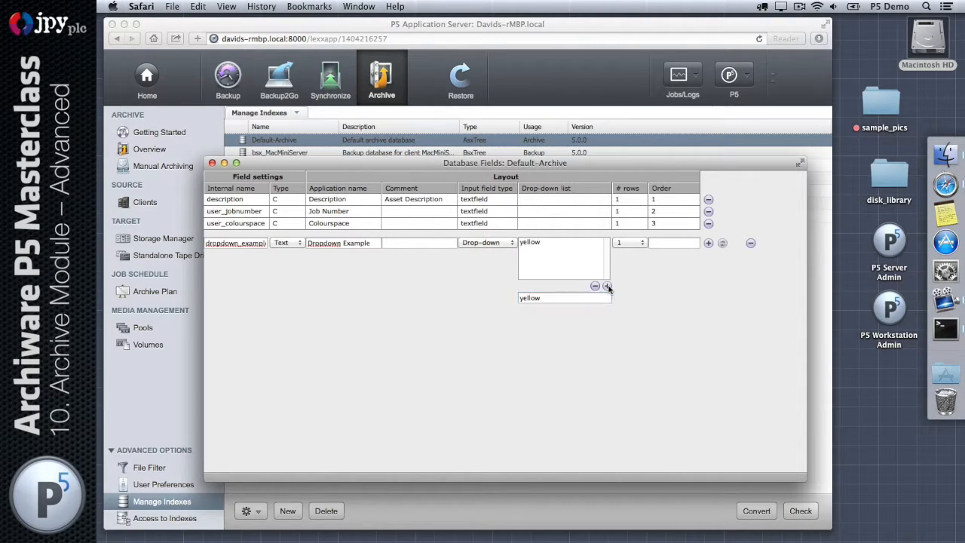
double_click(582, 297)
text(blu)
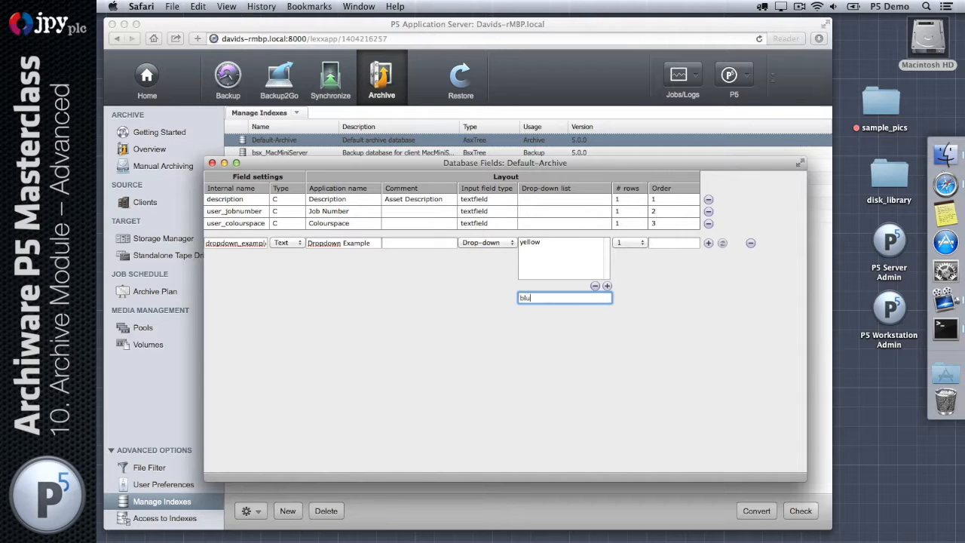
text(e)
click(608, 286)
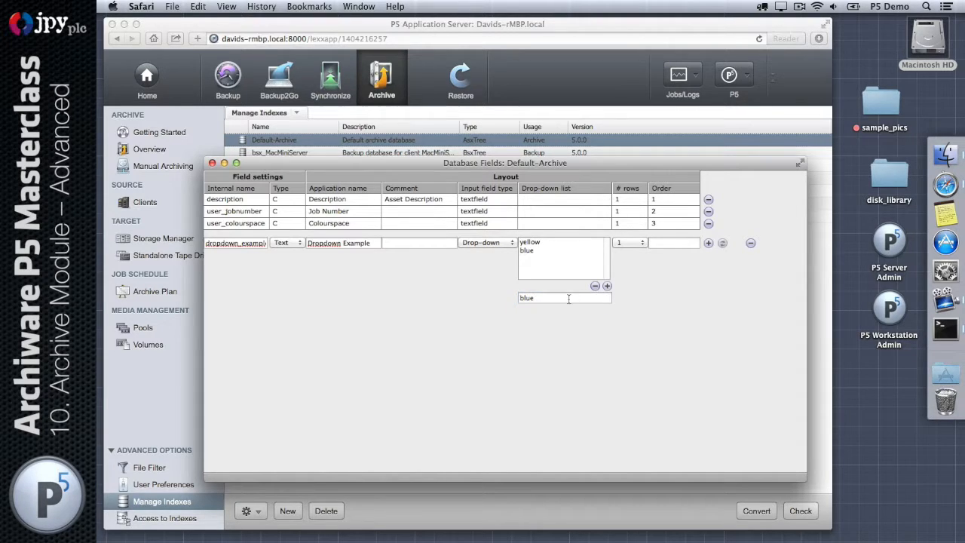
Add the values red and orange to the Dropdown Example field's drop-down list, and keep the field at 1 row.
double_click(570, 298)
text(red)
click(608, 287)
click(568, 298)
double_click(568, 297)
text(oragne)
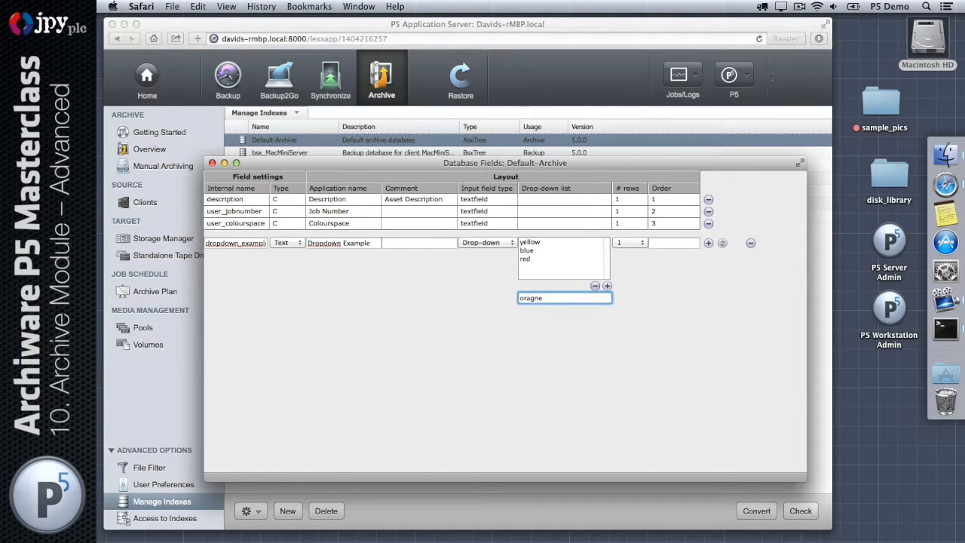
text(n)
key(BackSpace)
click(607, 286)
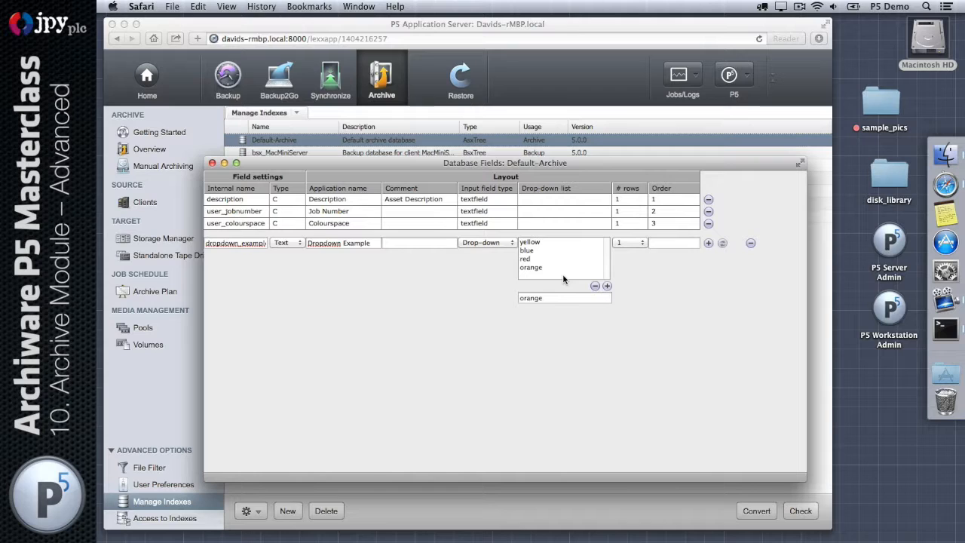
click(643, 244)
click(644, 245)
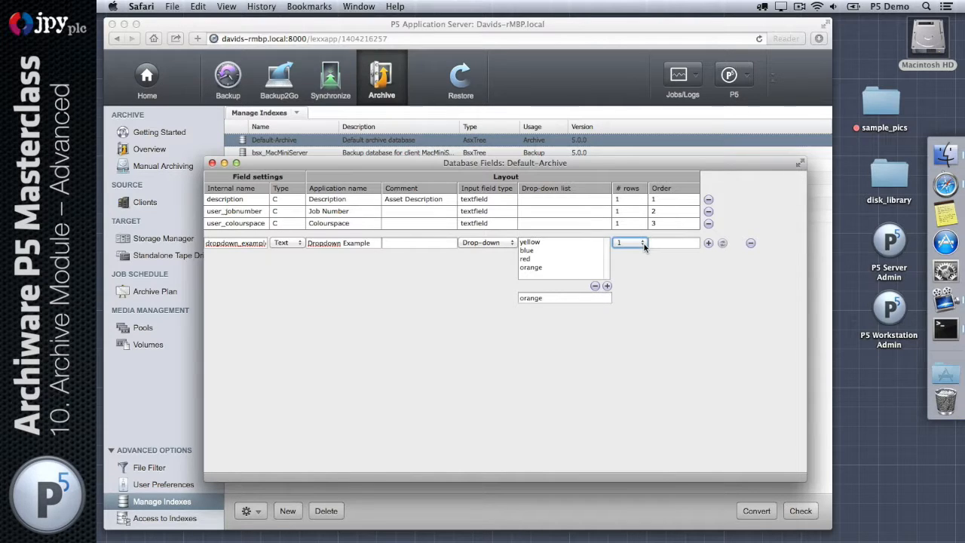
Set the Dropdown Example field's order to 4, add it to the Default-Archive index, and close the database fields window.
click(677, 244)
text(4)
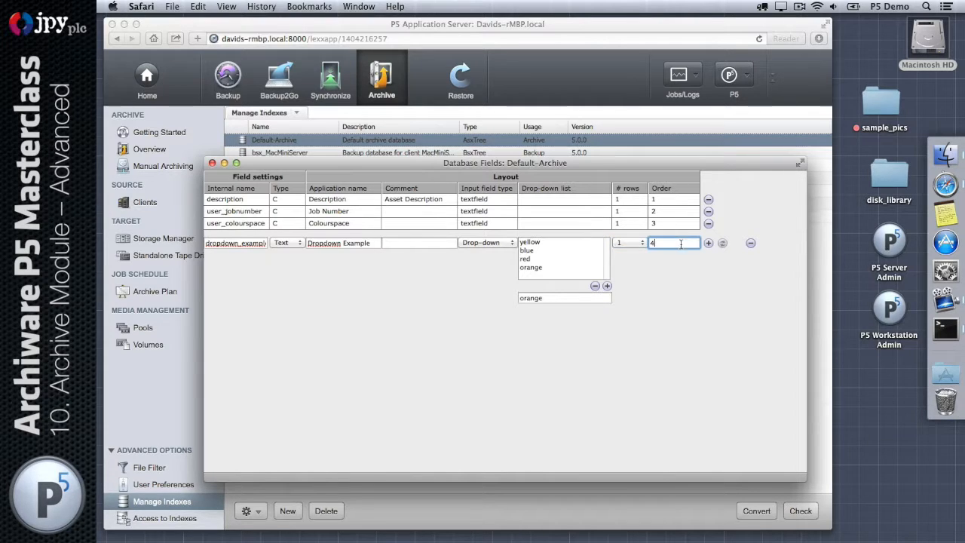
click(708, 243)
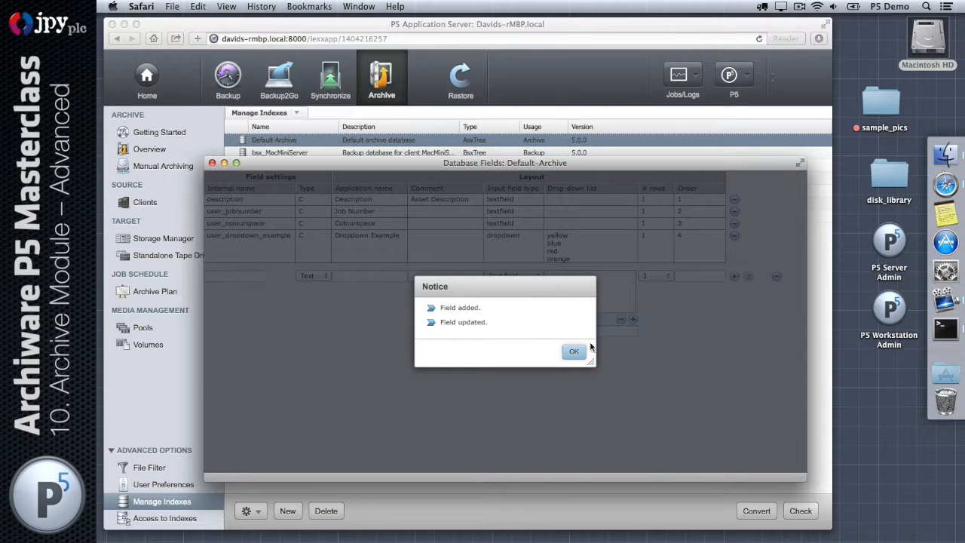
click(577, 353)
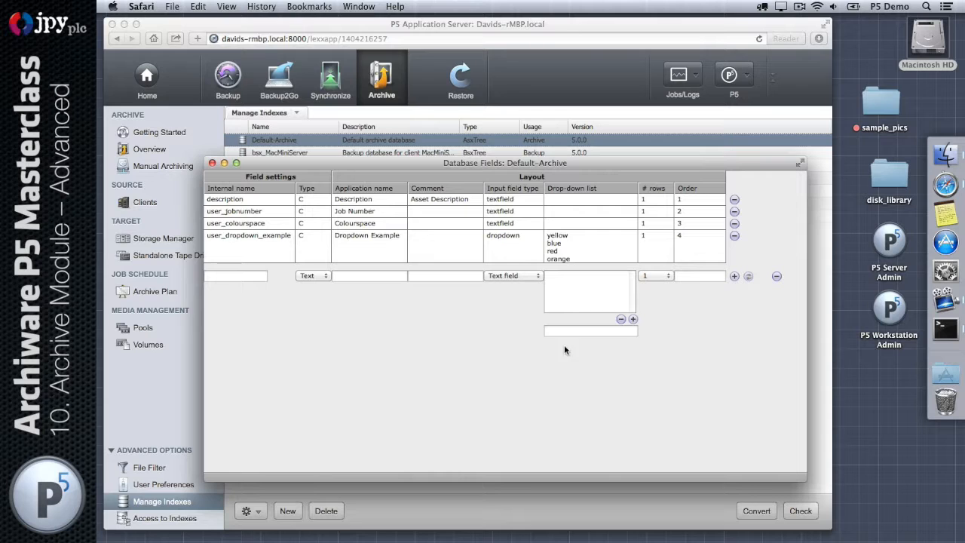
click(212, 163)
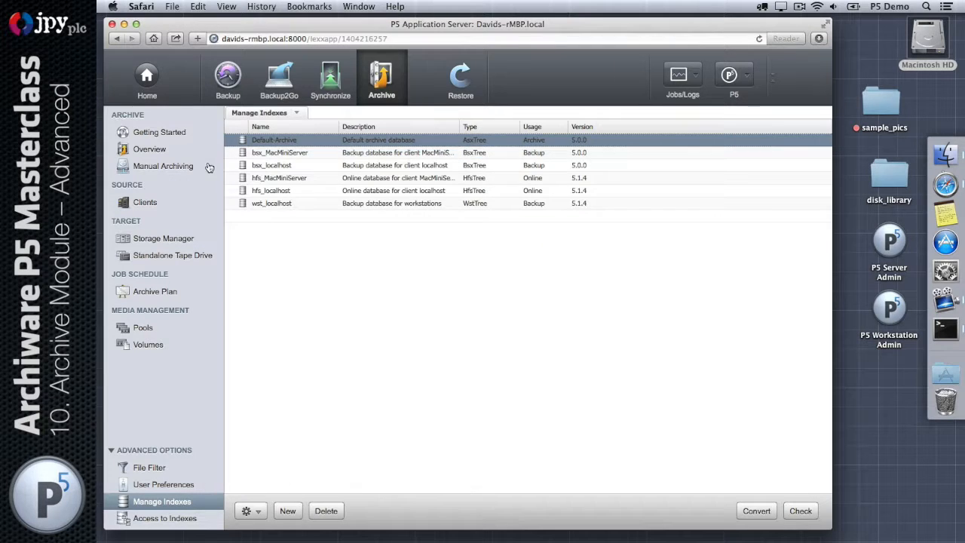
Check which target index the TrainingArchive plan uses, and close the plan without changes.
click(149, 292)
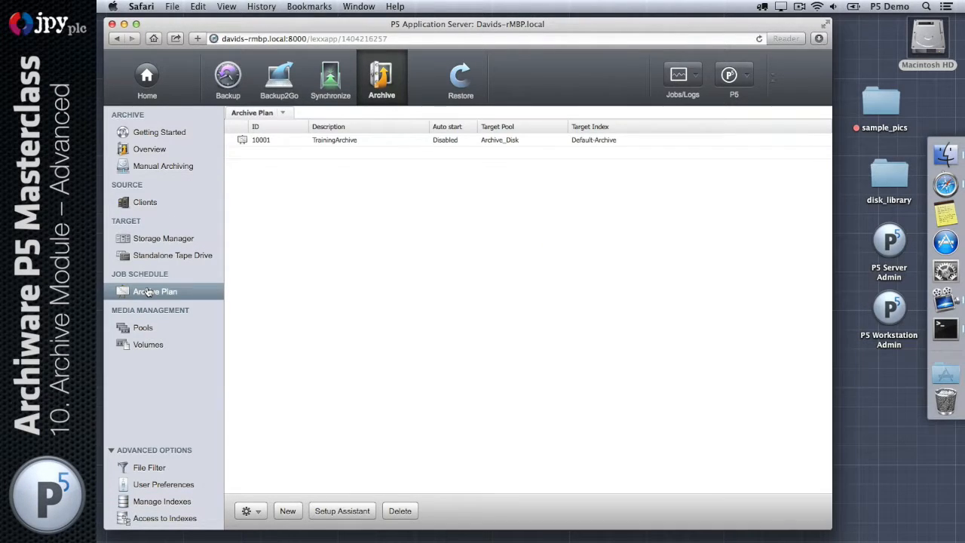
click(273, 140)
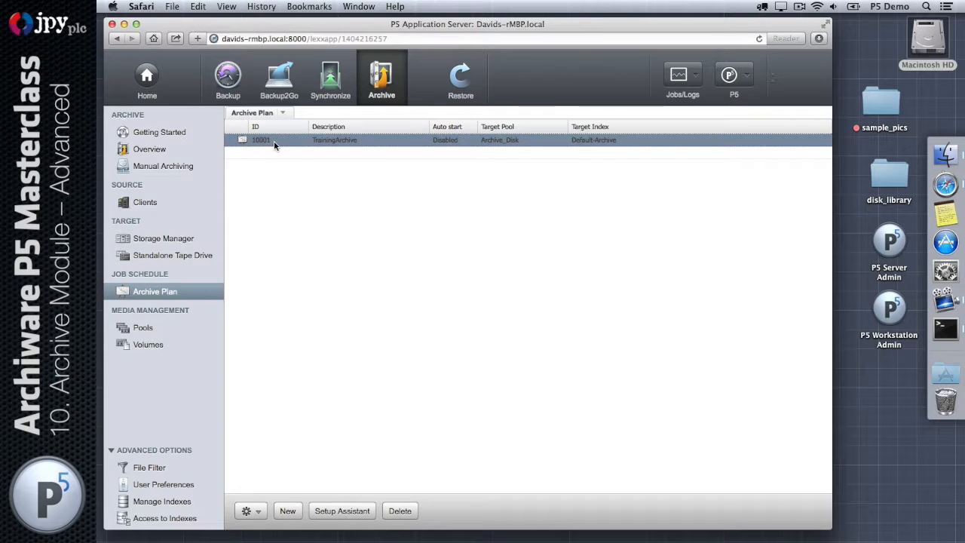
double_click(273, 140)
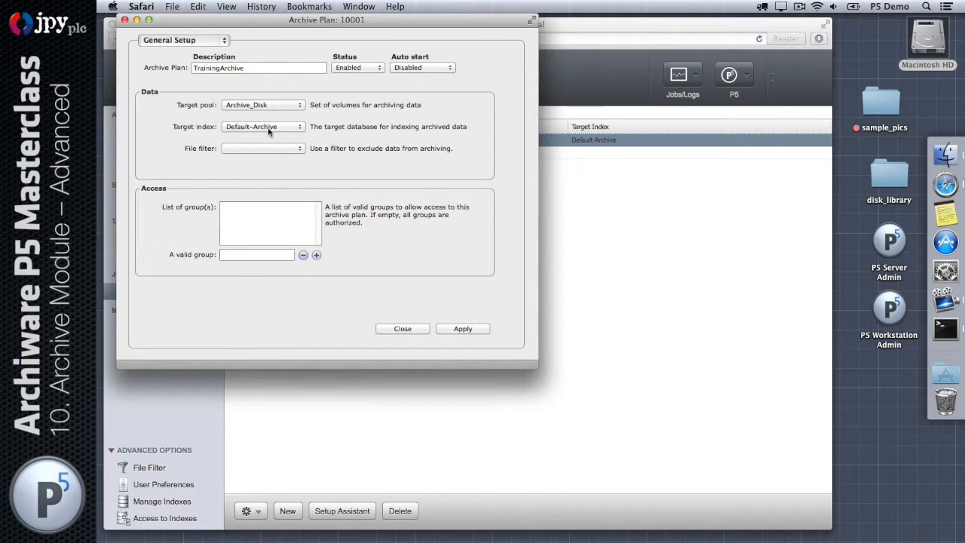
click(396, 329)
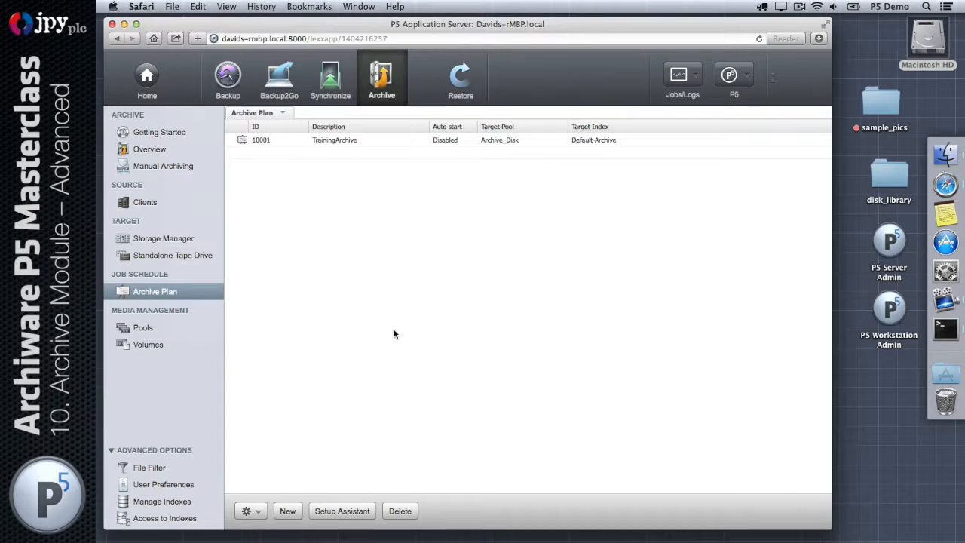
Select 2059.JPG through 2063.JPG in the Sample Pics Folder for manual archiving and open their archive options.
click(192, 169)
double_click(288, 172)
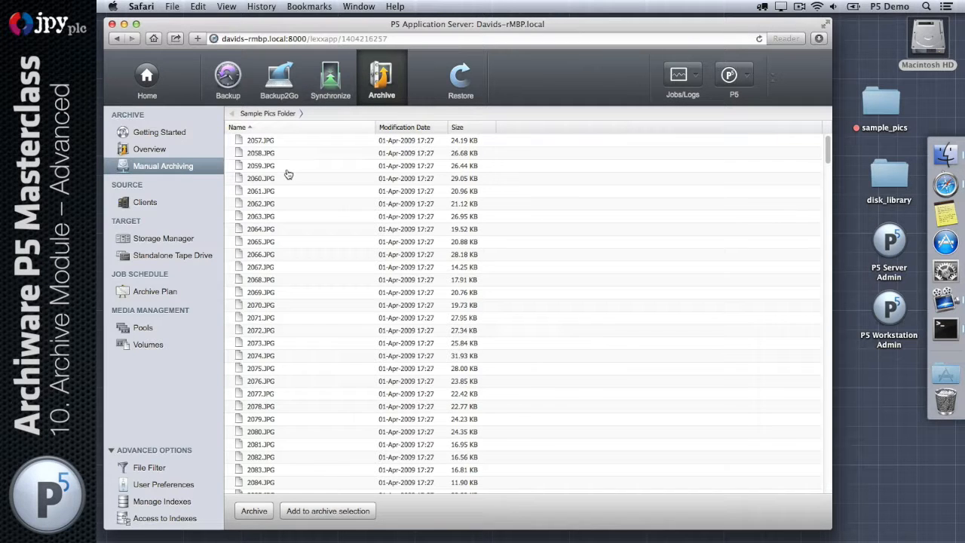
click(300, 164)
shift+click(296, 219)
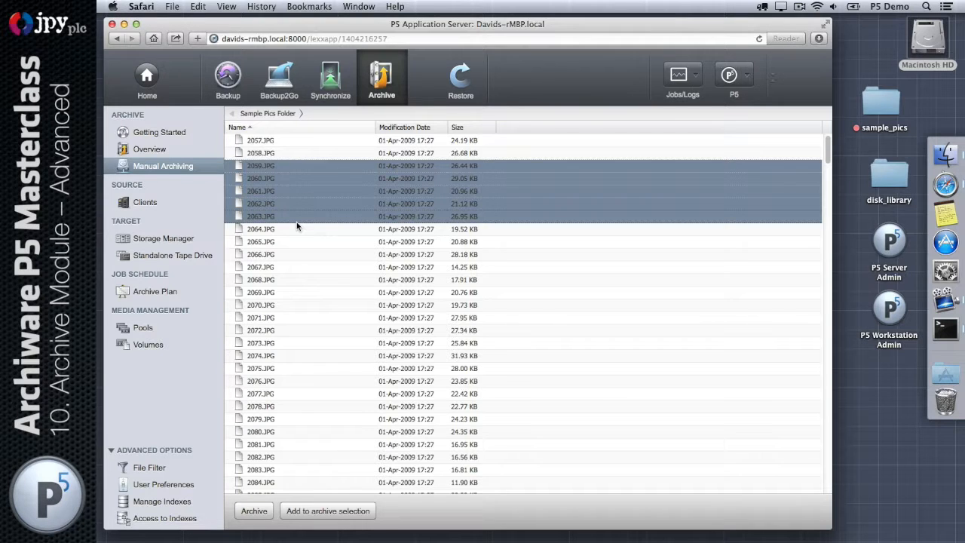
click(253, 510)
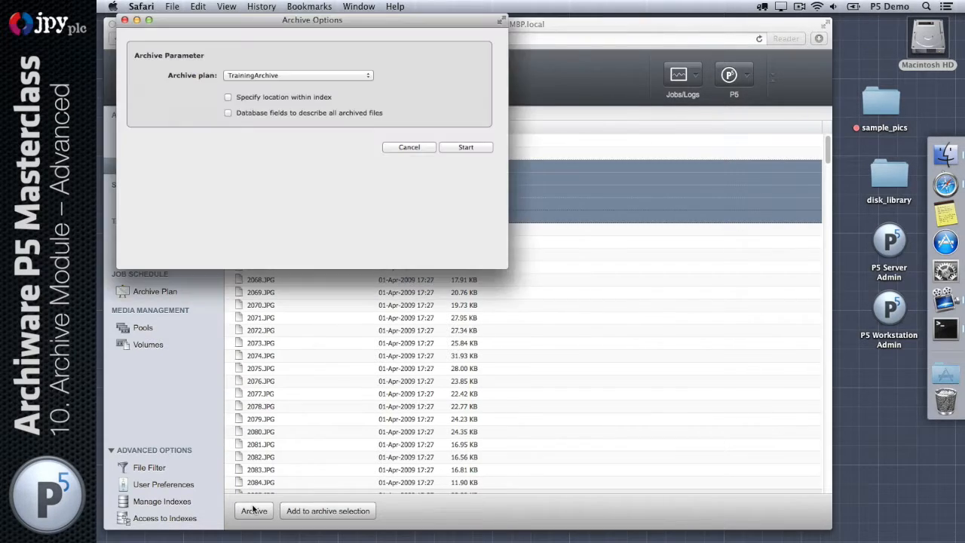
Enable the Default-Archive database fields with Job Number 12345 and Dropdown Example yellow, and start the archive with the TrainingArchive plan.
click(229, 113)
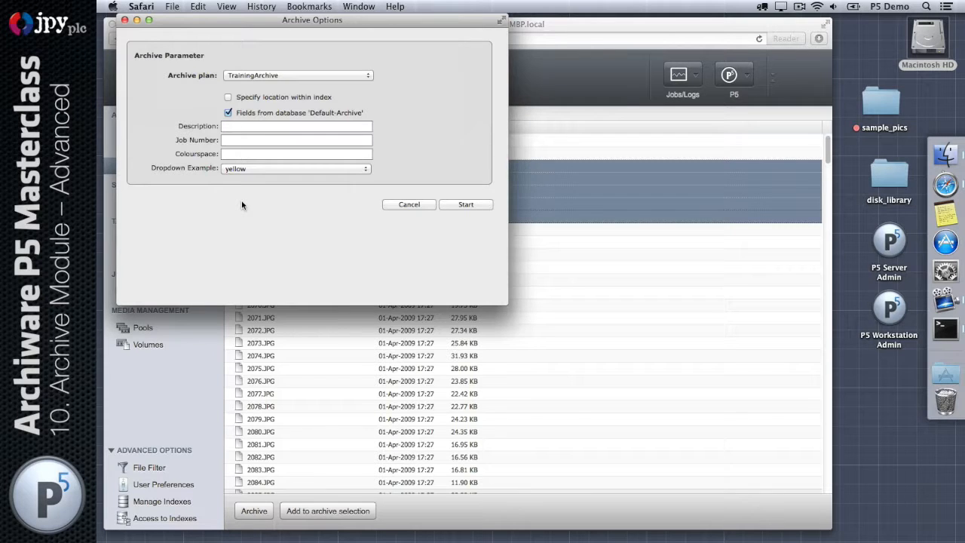
click(258, 127)
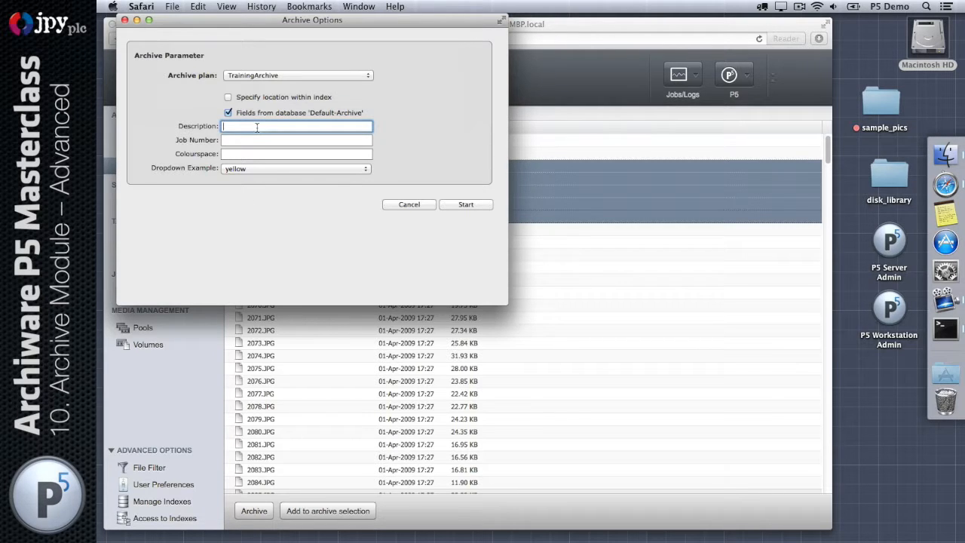
click(253, 141)
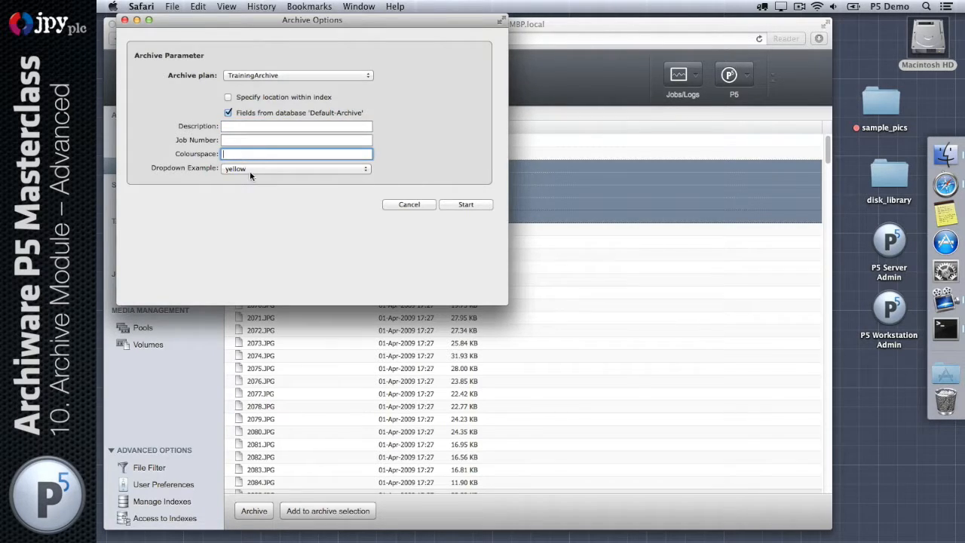
click(249, 169)
click(248, 219)
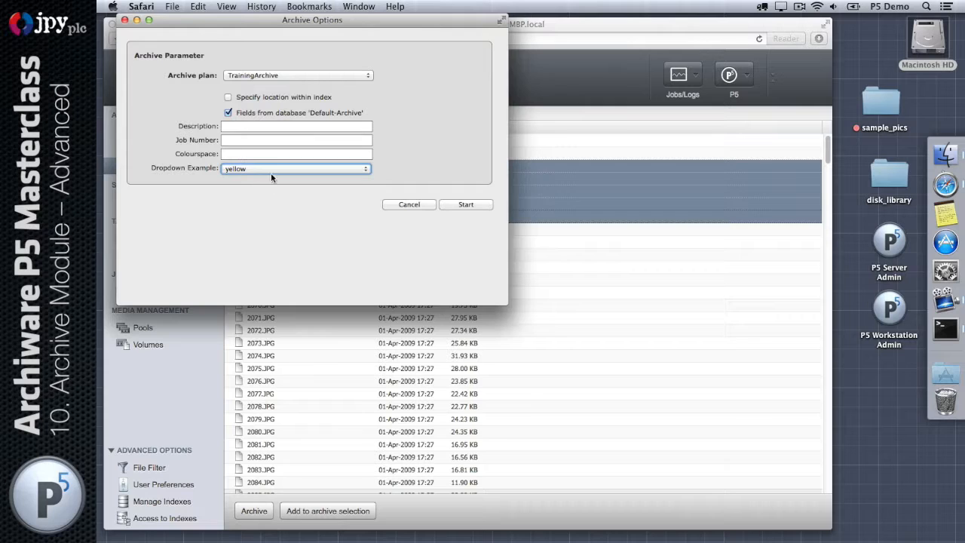
click(255, 140)
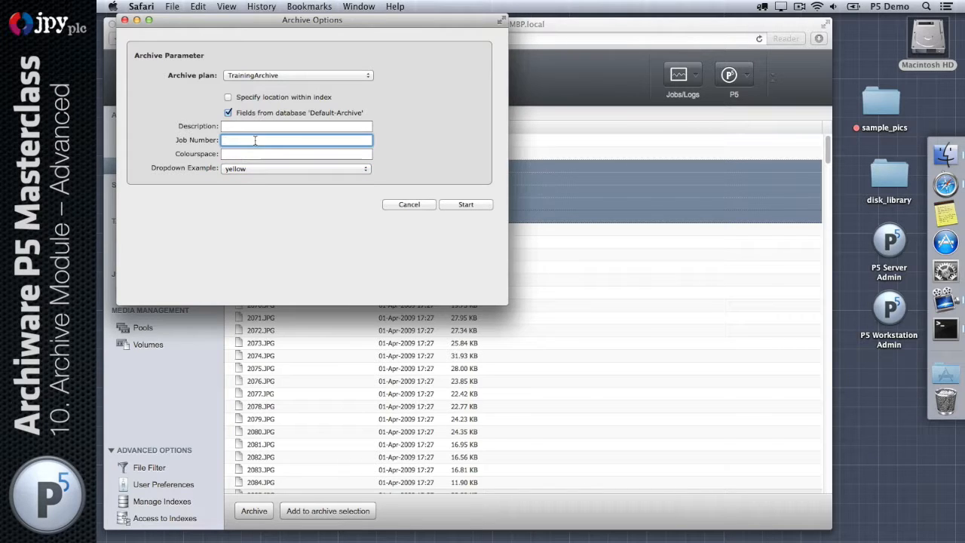
text(12345)
click(459, 205)
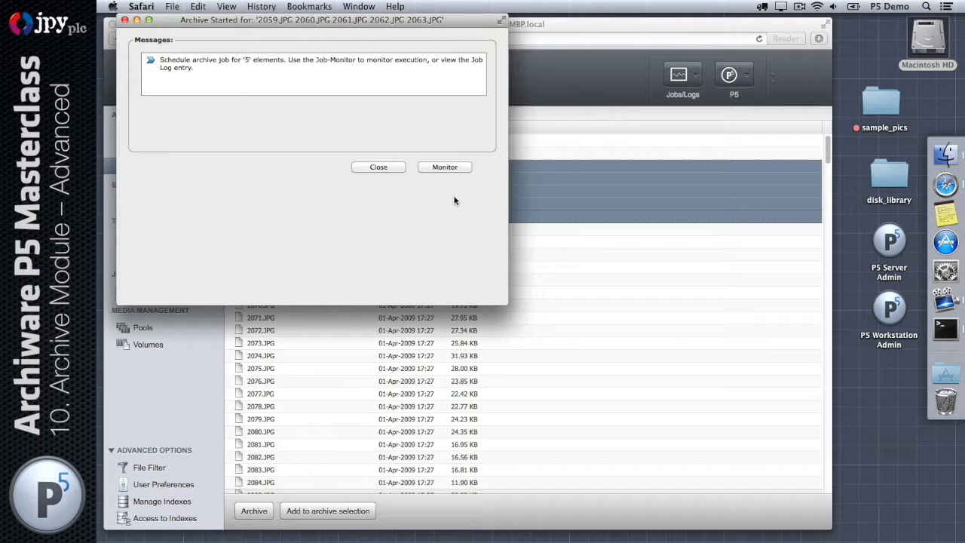
Monitor the TrainingArchive job, review the finished job's details including its metadata, and close the job windows.
click(444, 167)
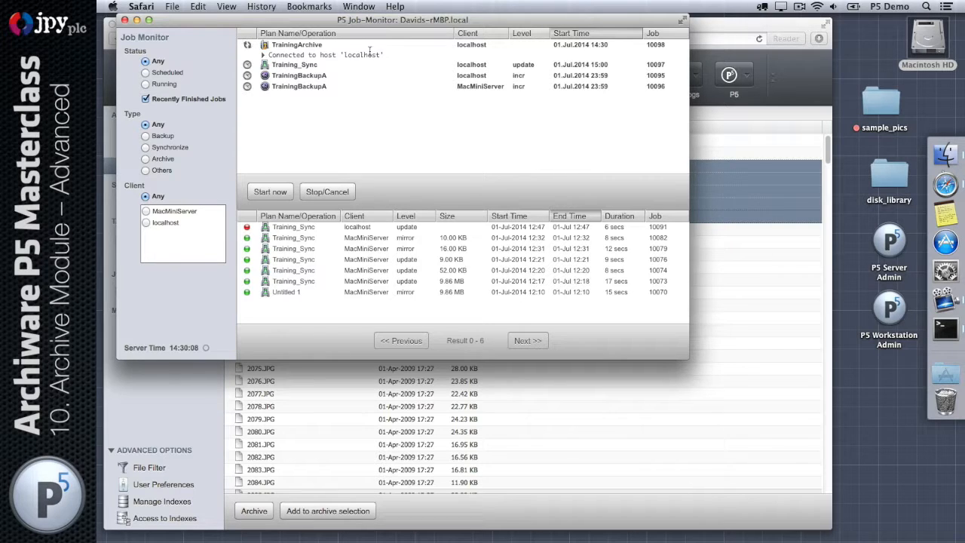
click(263, 55)
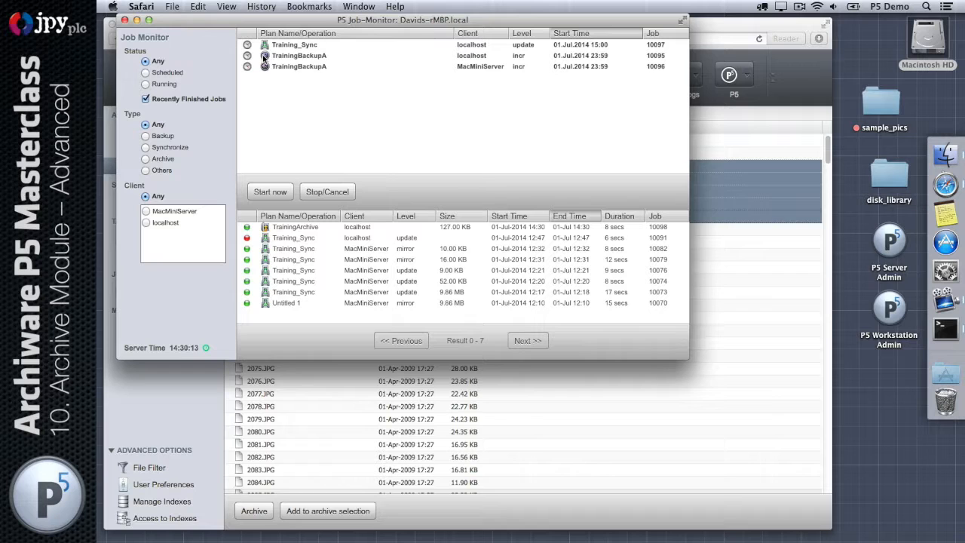
click(294, 226)
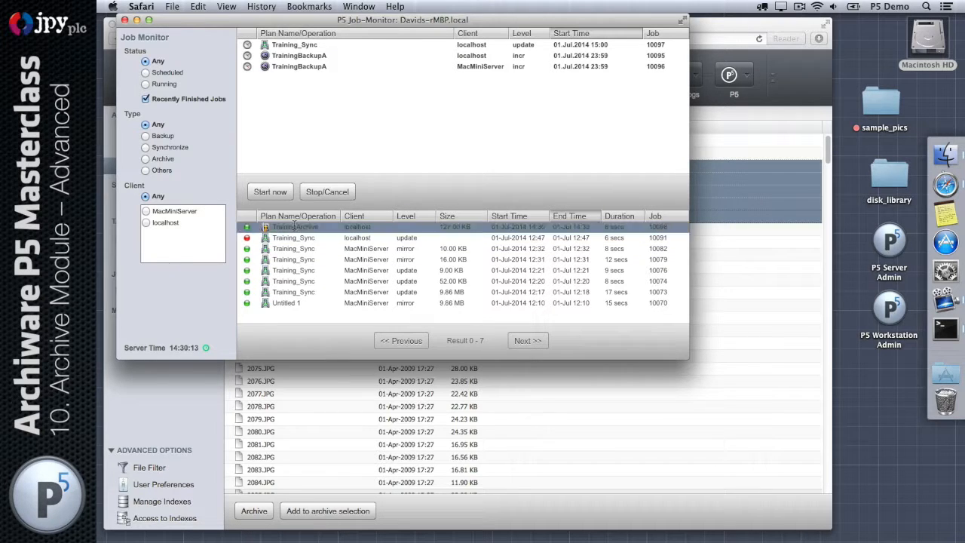
double_click(294, 226)
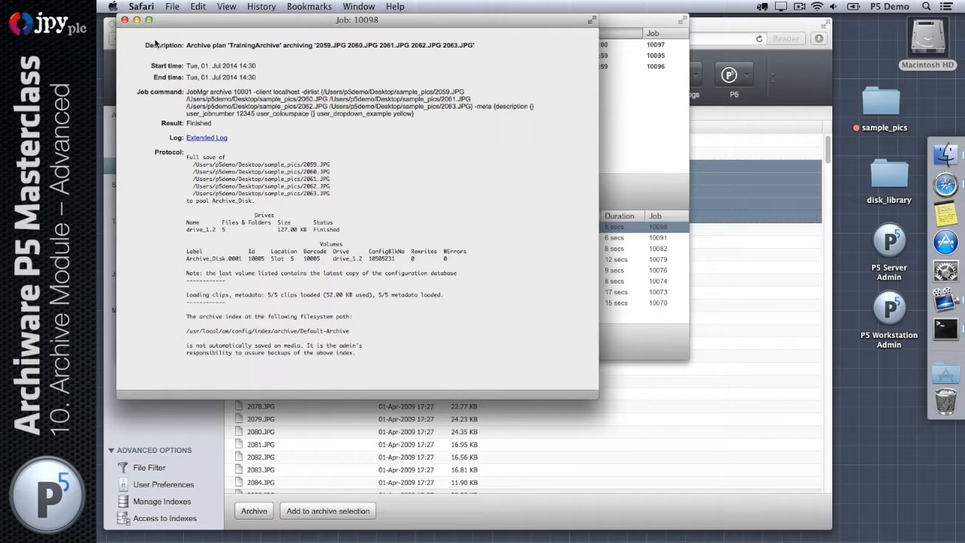
click(125, 20)
click(124, 22)
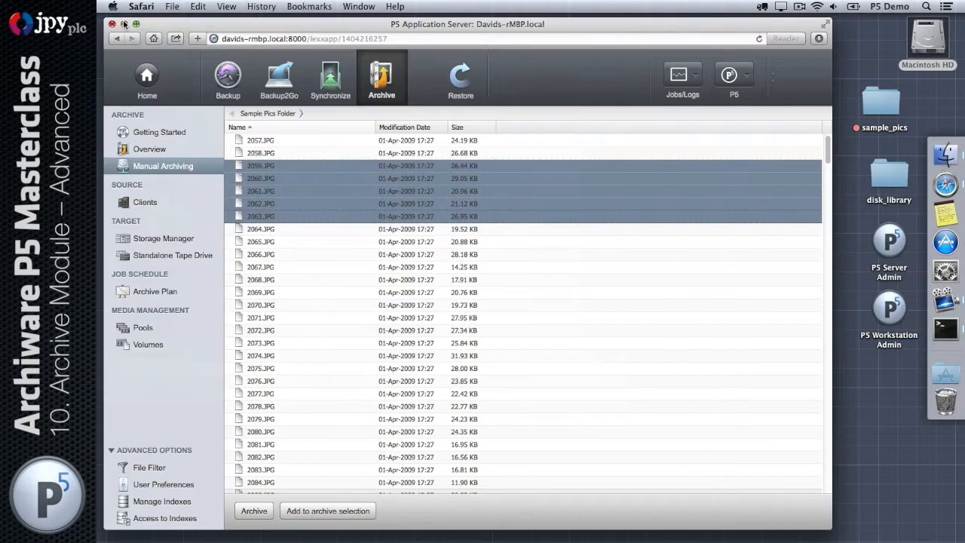
Browse the Default Archive restore index to Users/p5demo/Desktop/sample_pics and sort the files by archive date, newest first.
click(450, 87)
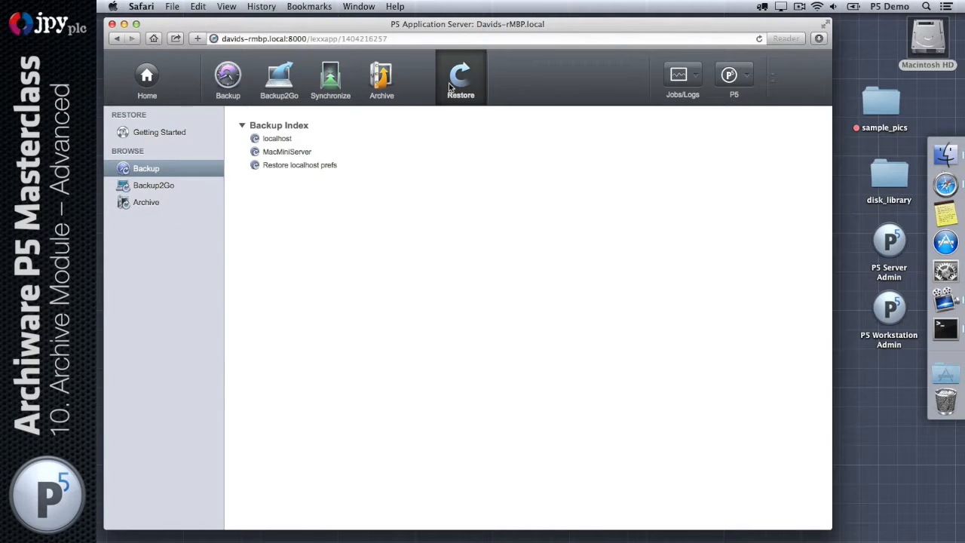
click(153, 202)
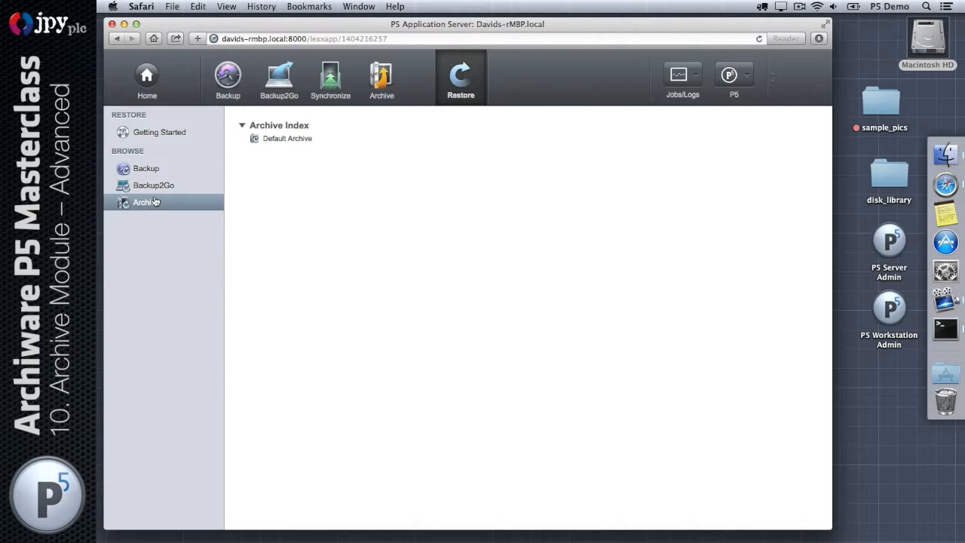
click(285, 139)
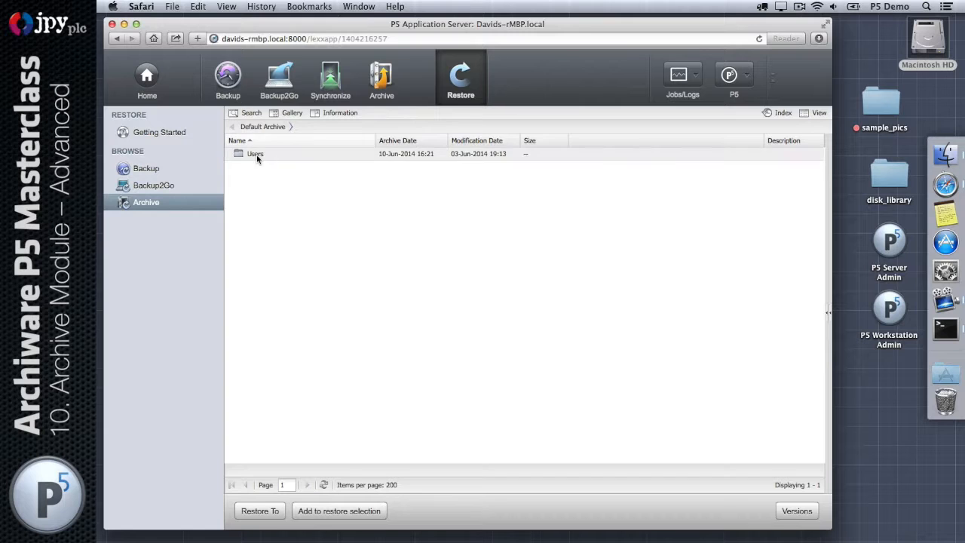
double_click(256, 155)
double_click(256, 155)
click(257, 154)
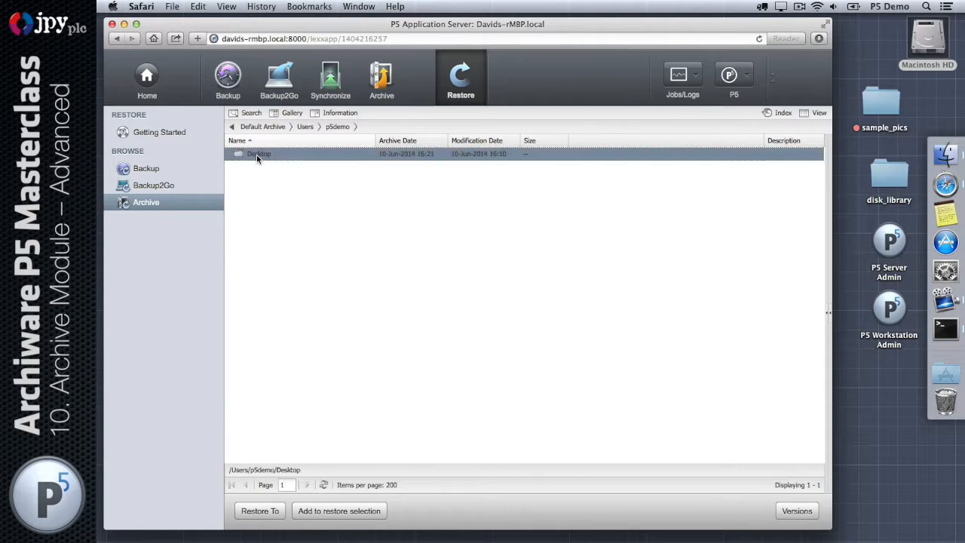
double_click(256, 155)
double_click(256, 155)
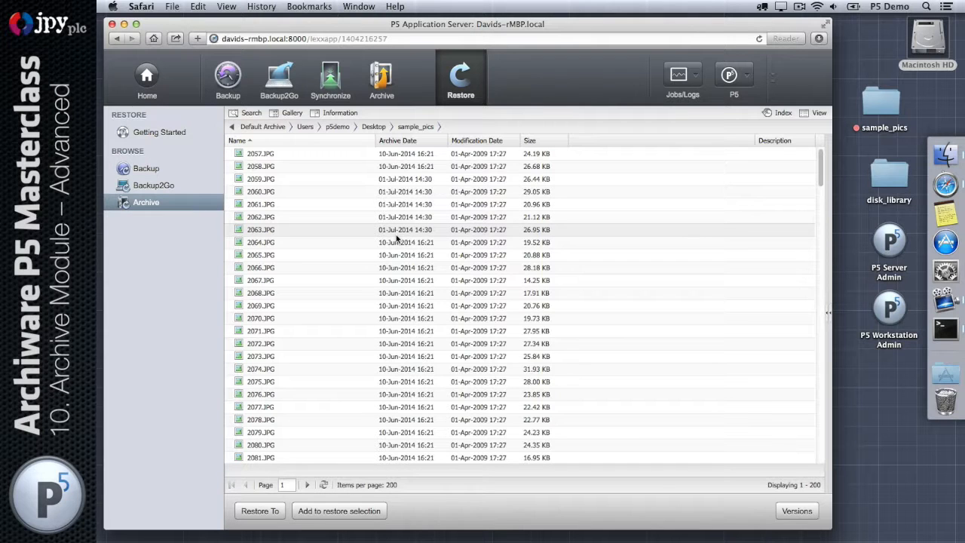
click(411, 140)
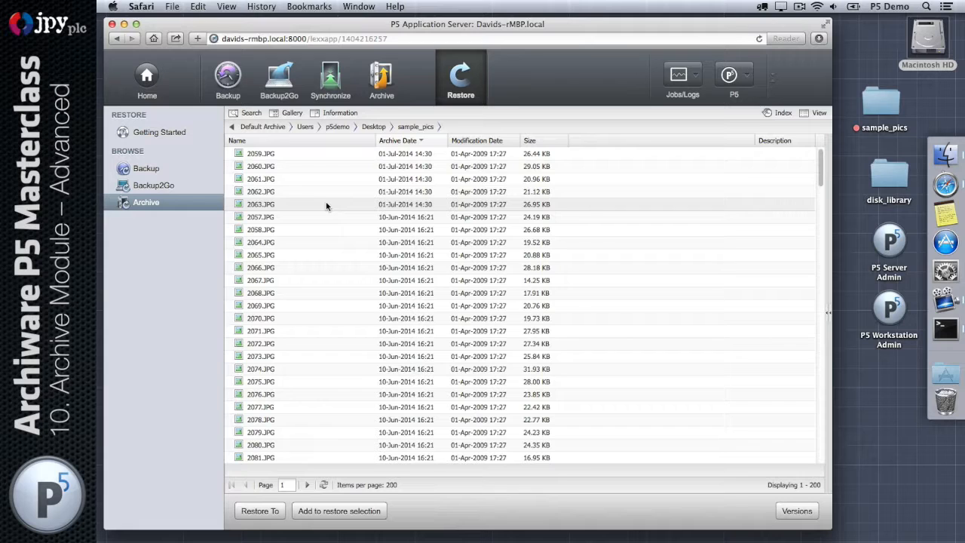
Show the Job Number column in the archive listing, reopen the sample_pics folder, and place the column directly after Size.
click(816, 115)
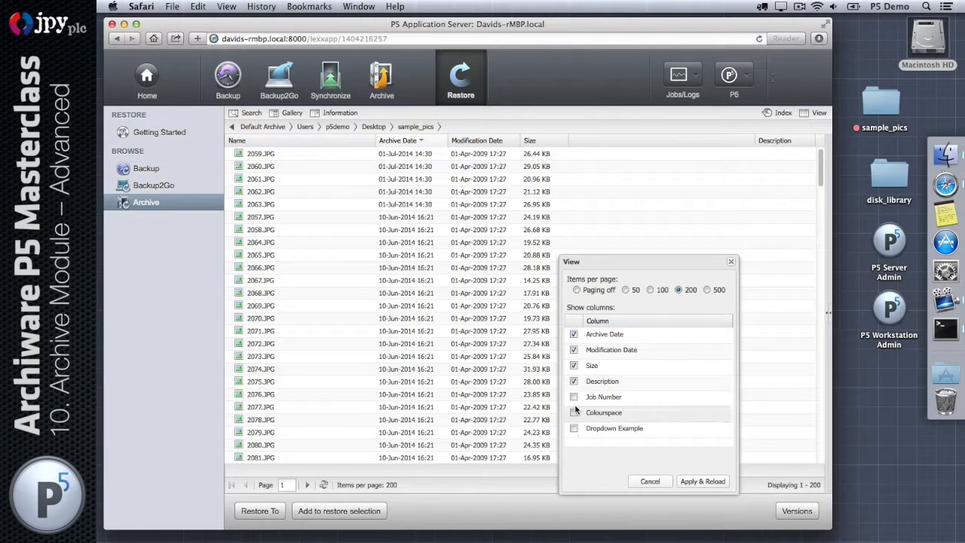
click(701, 482)
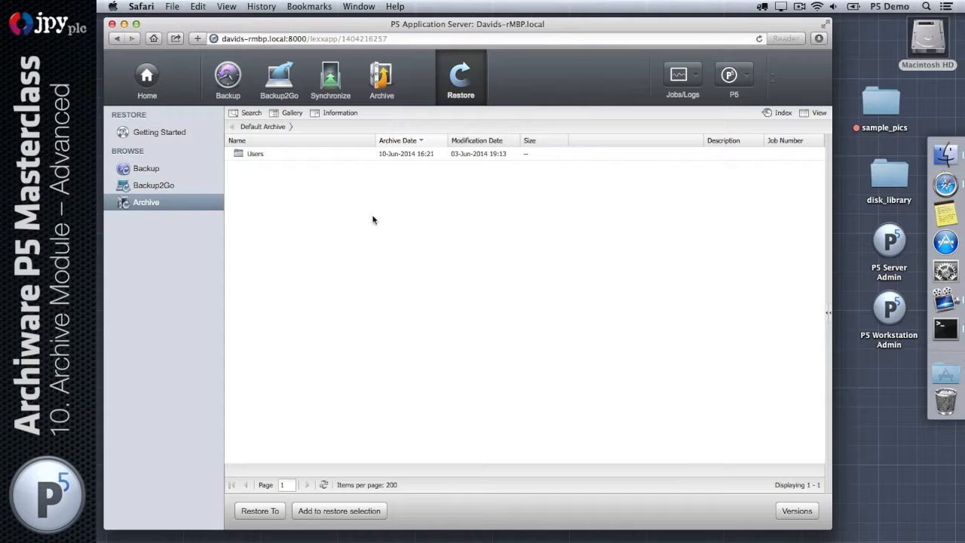
double_click(272, 154)
double_click(271, 154)
click(272, 154)
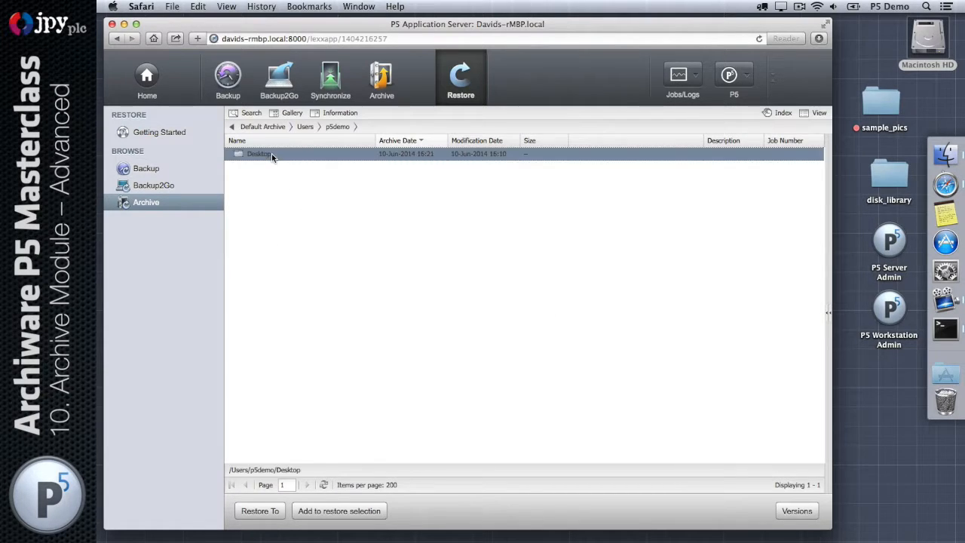
double_click(271, 154)
double_click(271, 154)
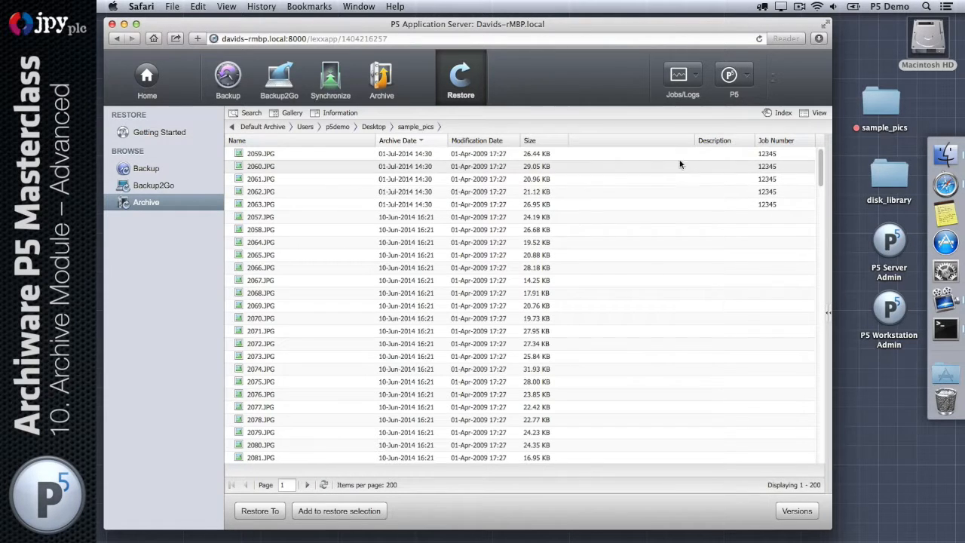
drag(772, 146, 582, 146)
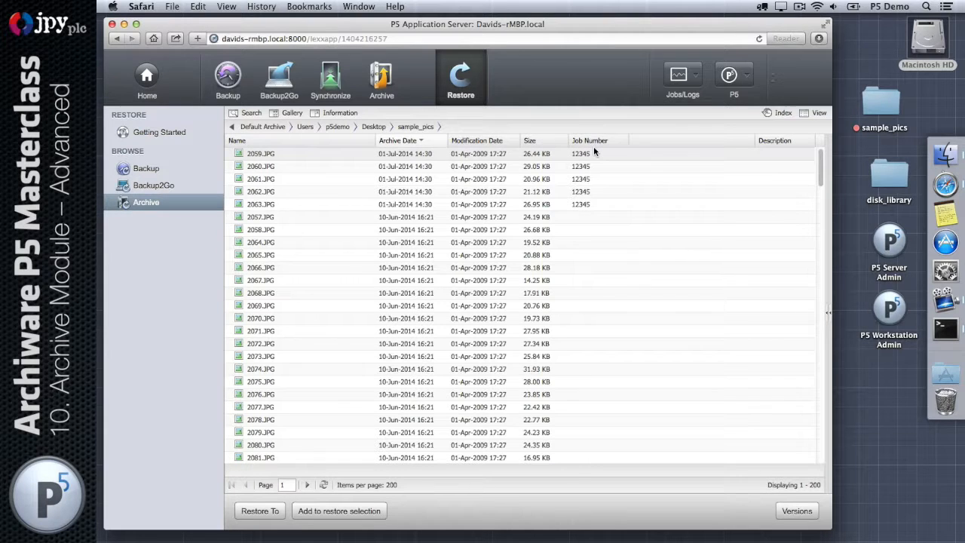
Search the Default Archive for files whose Job Number starts with 12345.
click(252, 113)
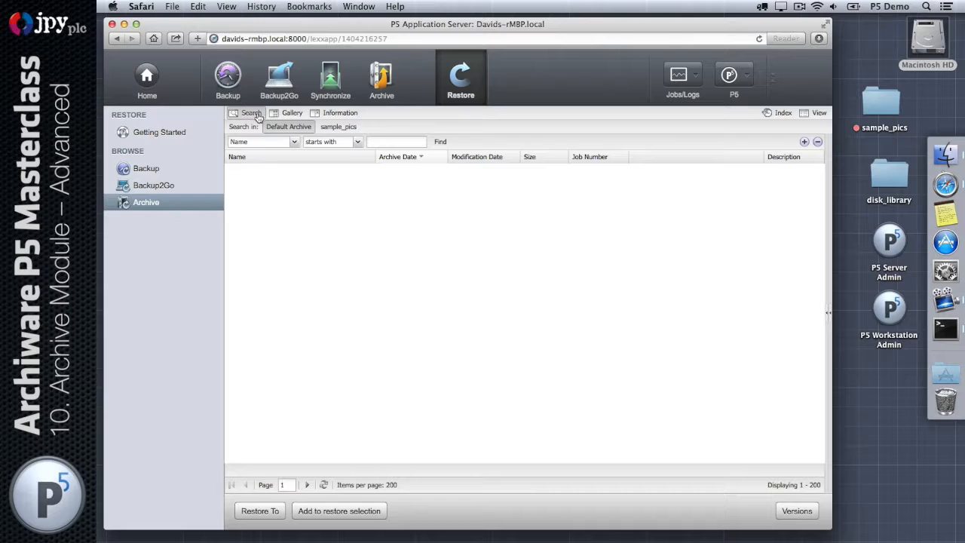
click(294, 146)
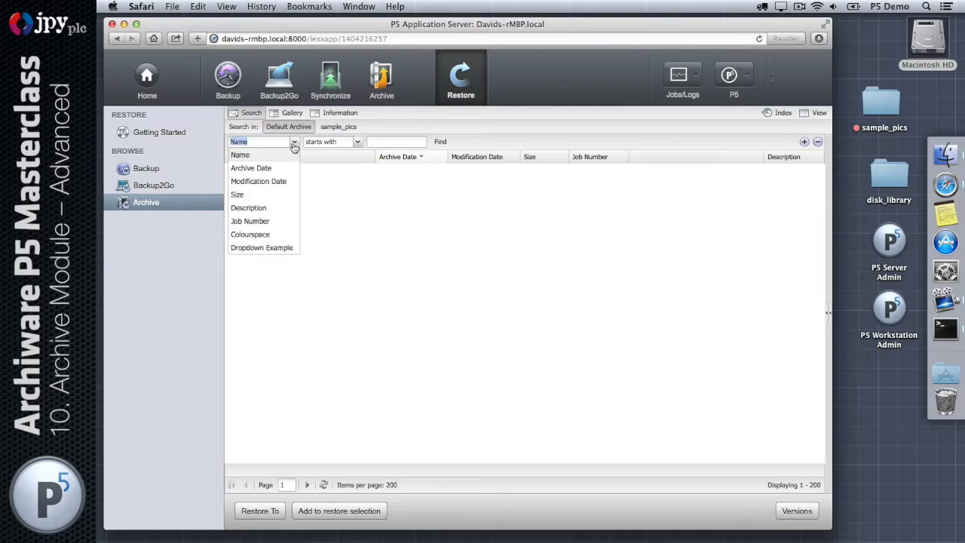
click(277, 220)
click(392, 141)
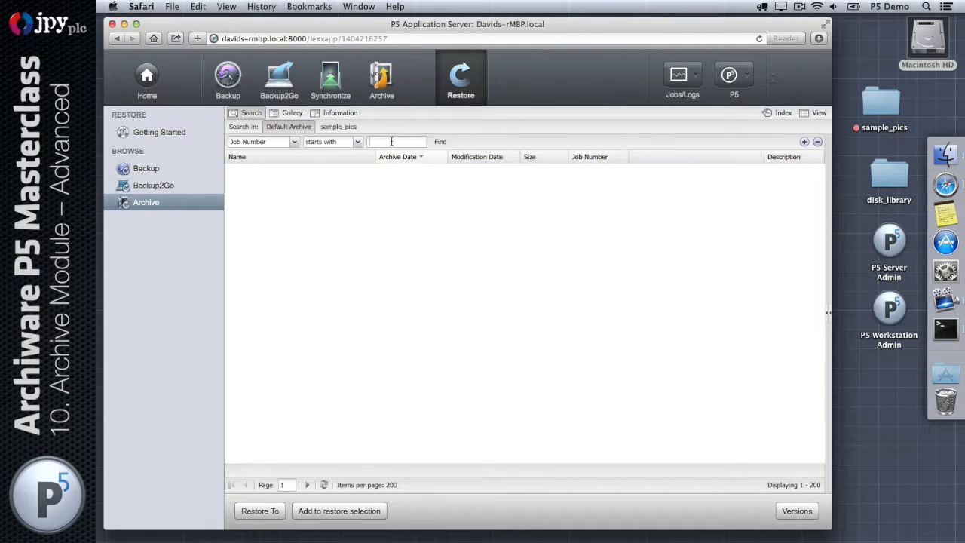
text(12345)
click(439, 143)
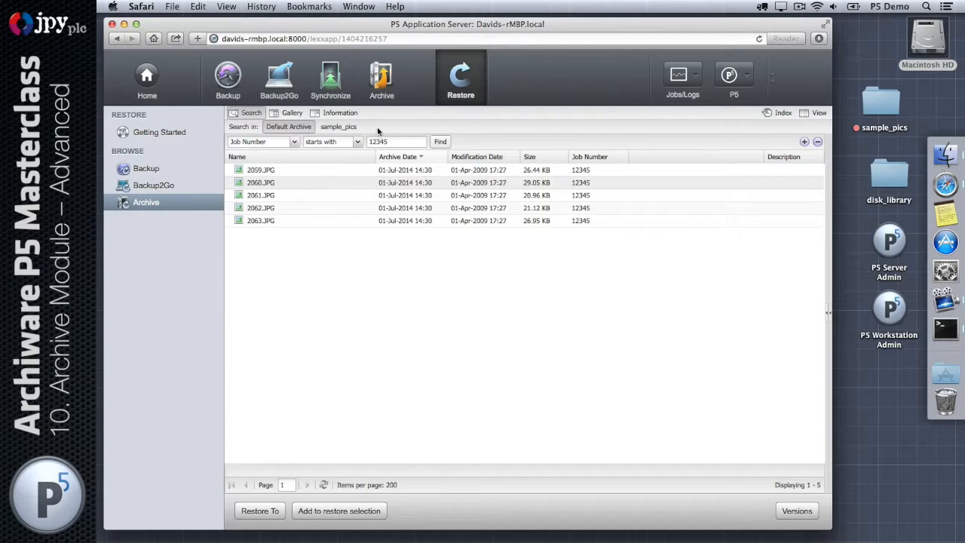
Open the TrainingArchive archive plan and show its Metadata Import settings.
click(381, 95)
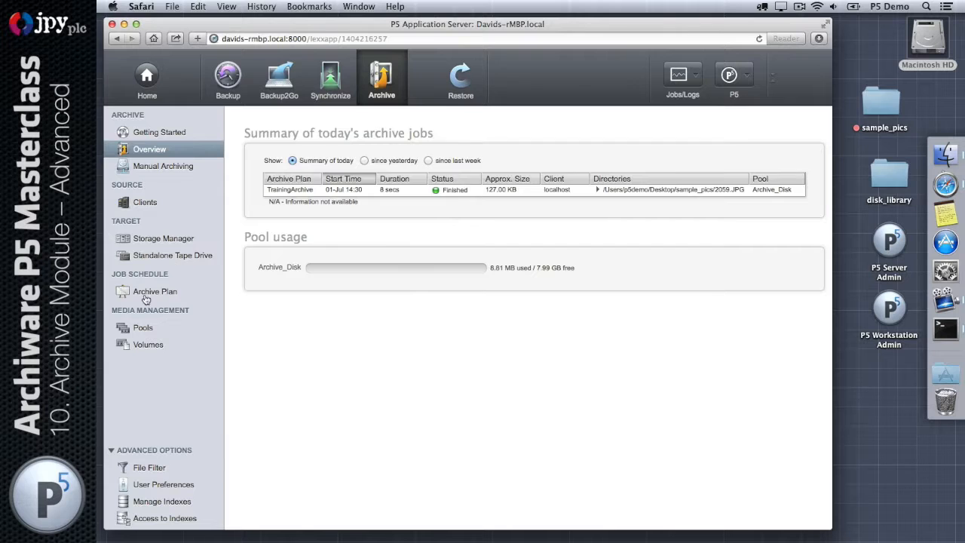
click(146, 294)
click(316, 142)
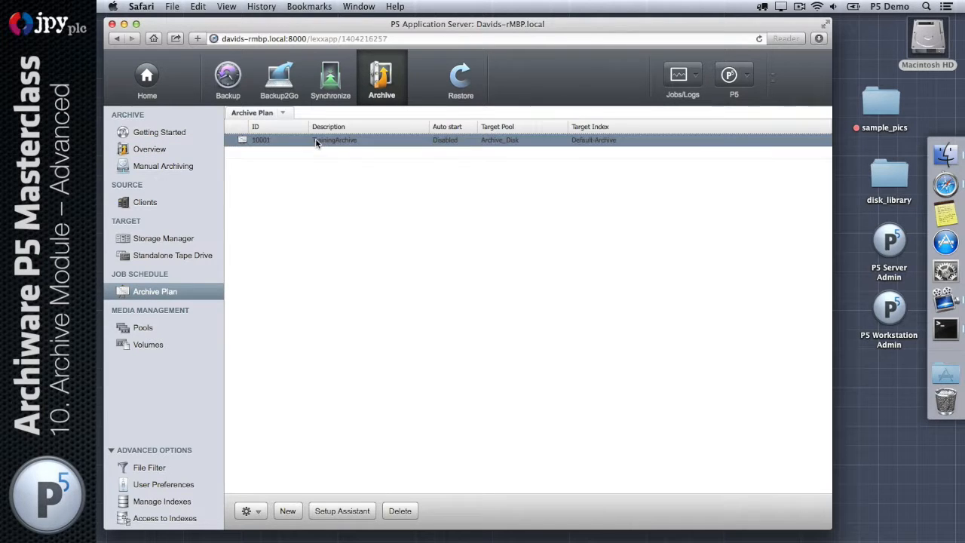
double_click(317, 142)
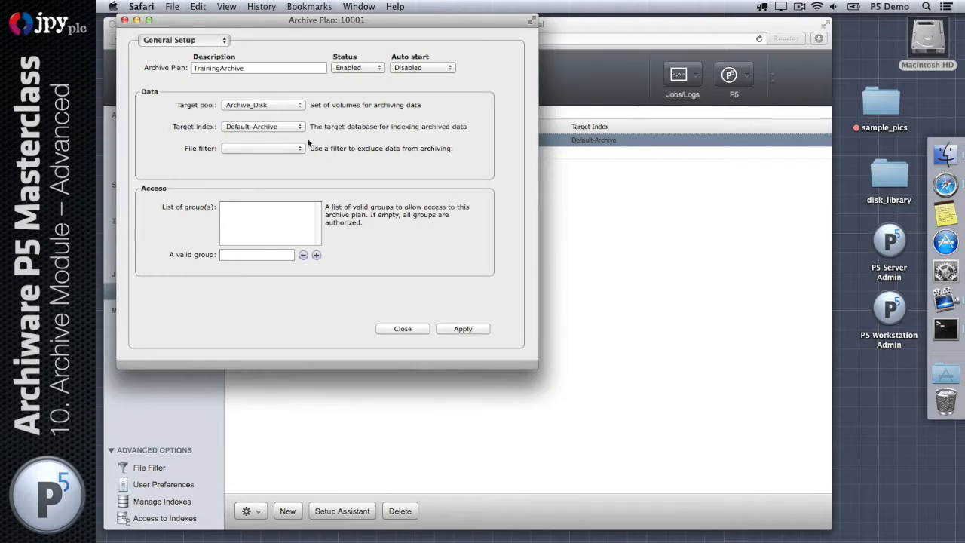
click(200, 44)
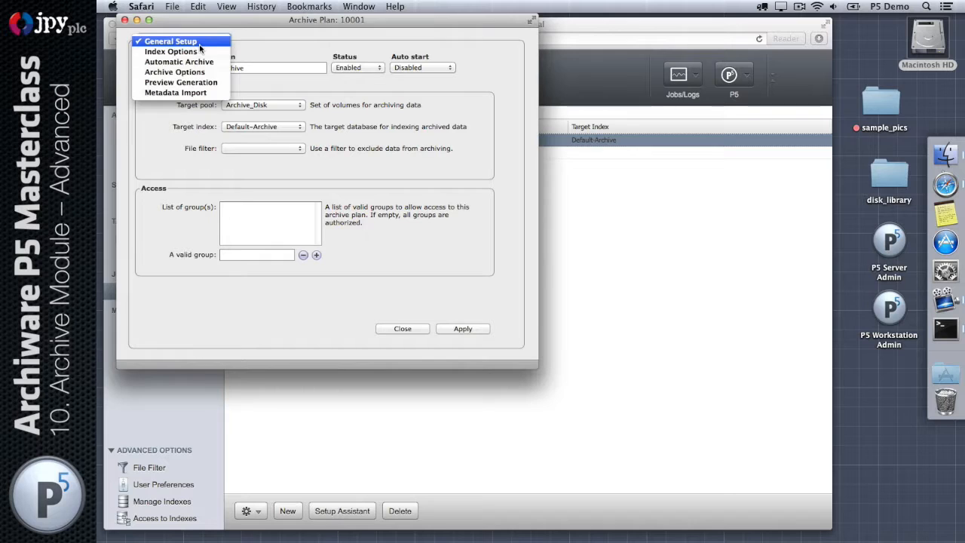
click(204, 92)
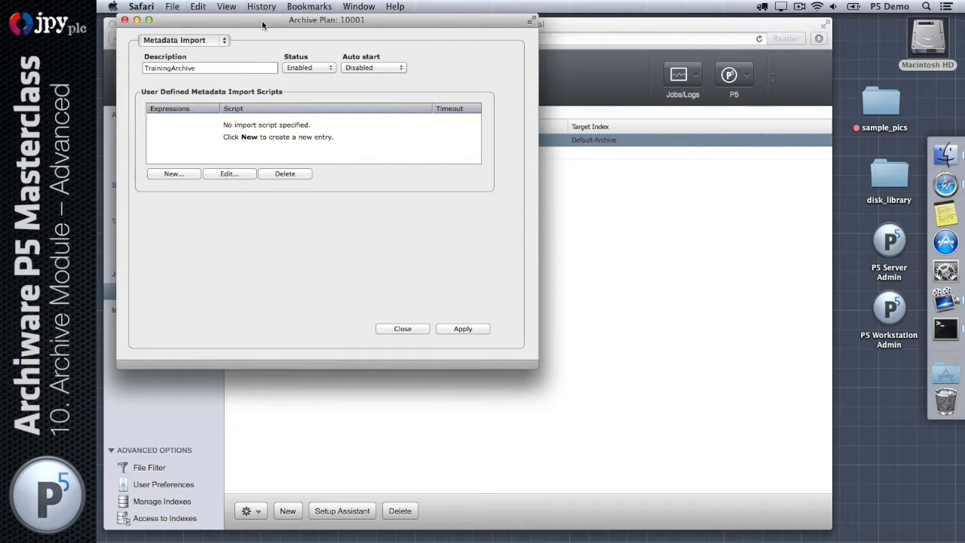
drag(256, 23, 378, 167)
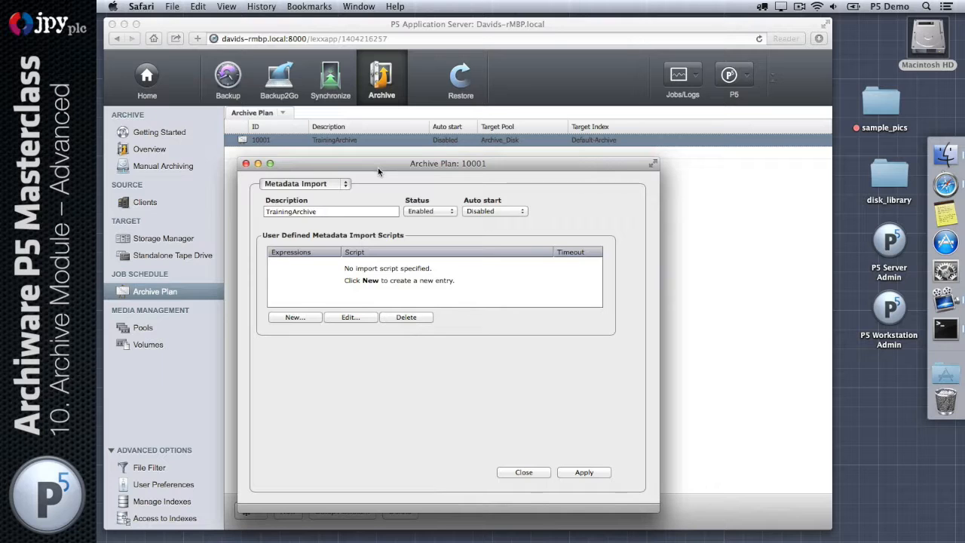
Open a new metadata import script entry and check the file extensions in the desktop's sample_pics folder.
click(307, 319)
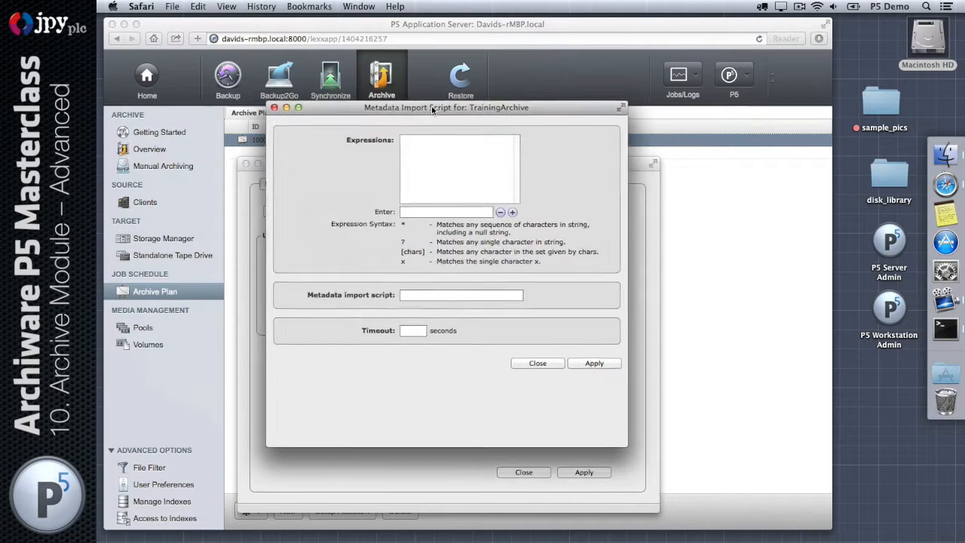
click(454, 175)
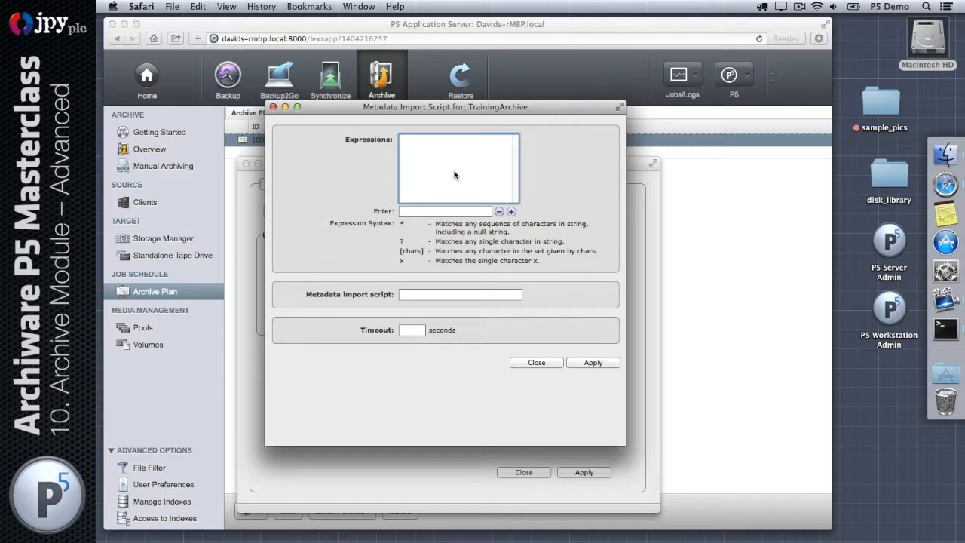
double_click(885, 108)
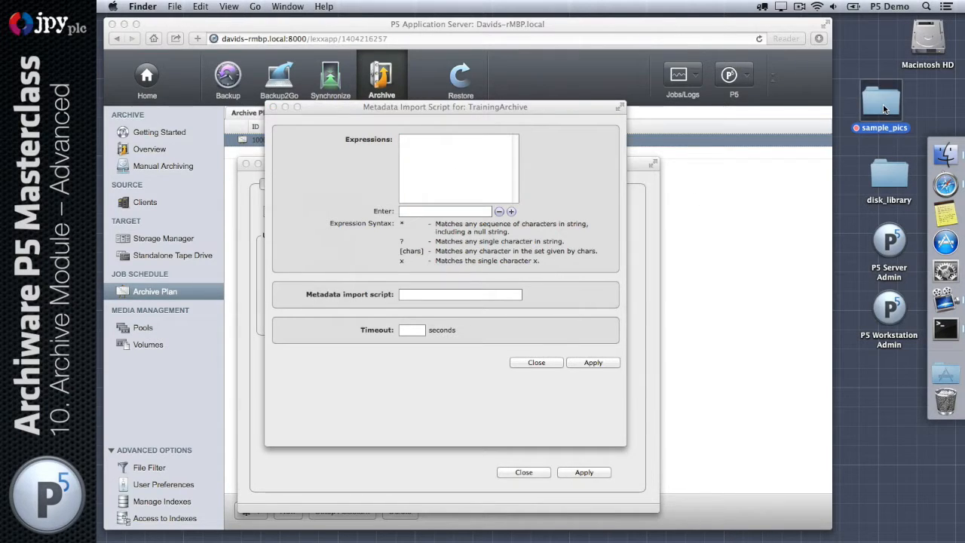
scroll(482, 308, up, 10)
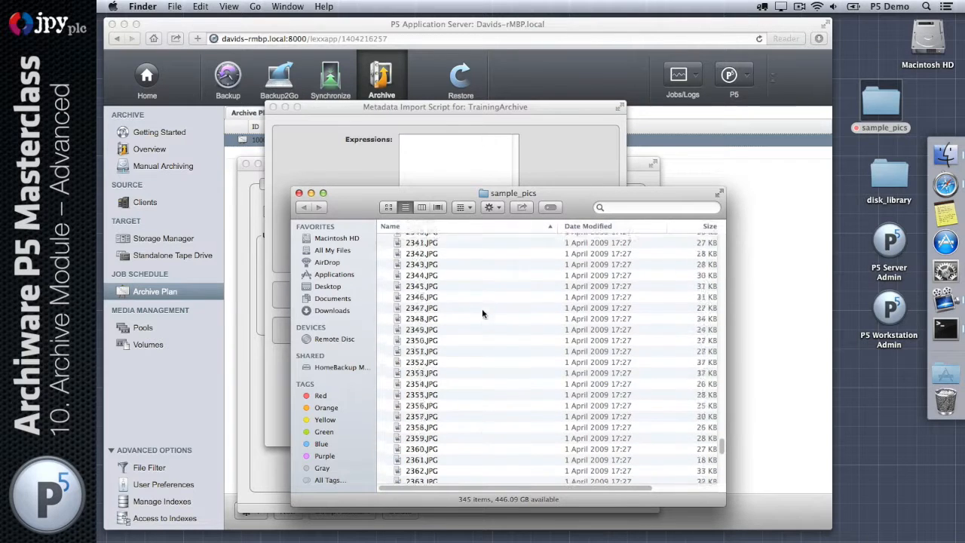
key(super+w)
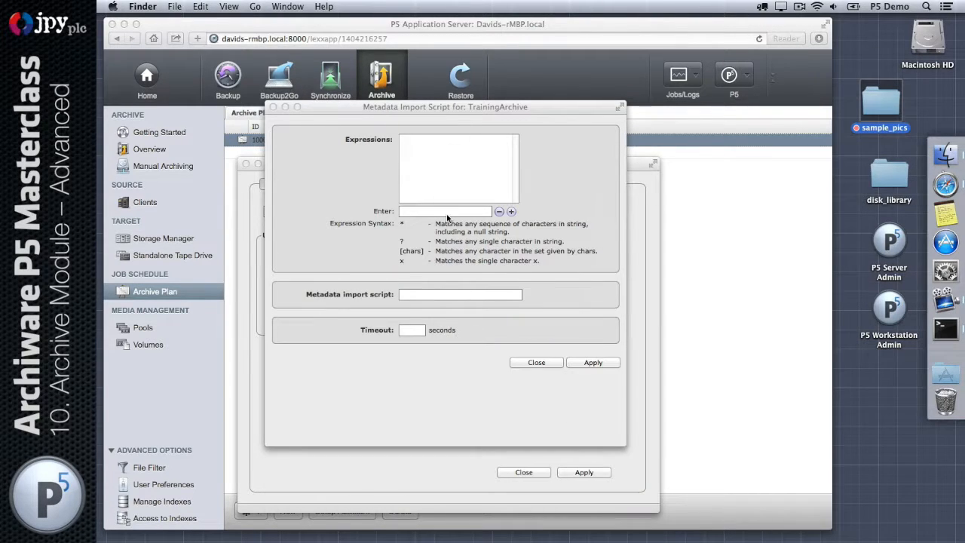
Enter *.JPEG as the import script's file expression, review the script and timeout fields, and close both plan windows without applying.
click(447, 217)
click(455, 211)
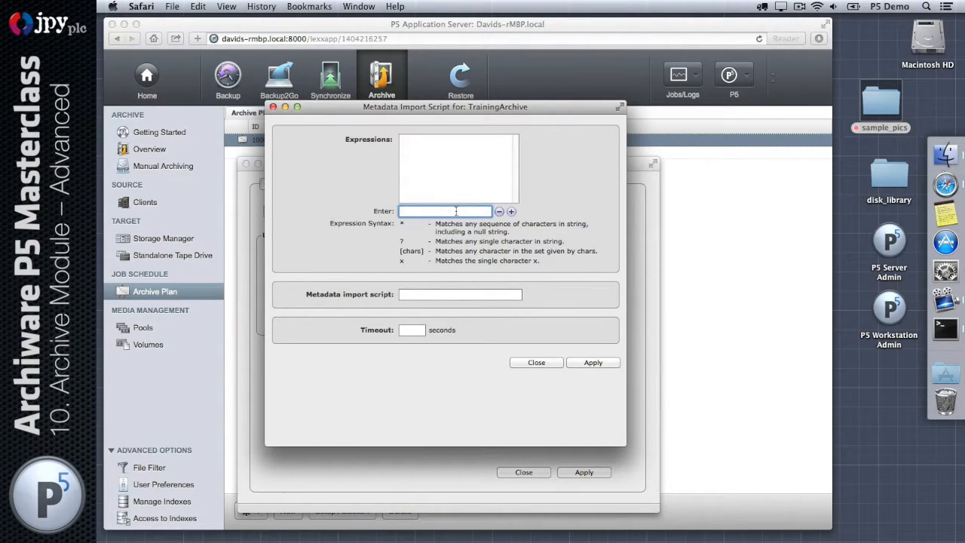
text(*.JPEG)
click(460, 295)
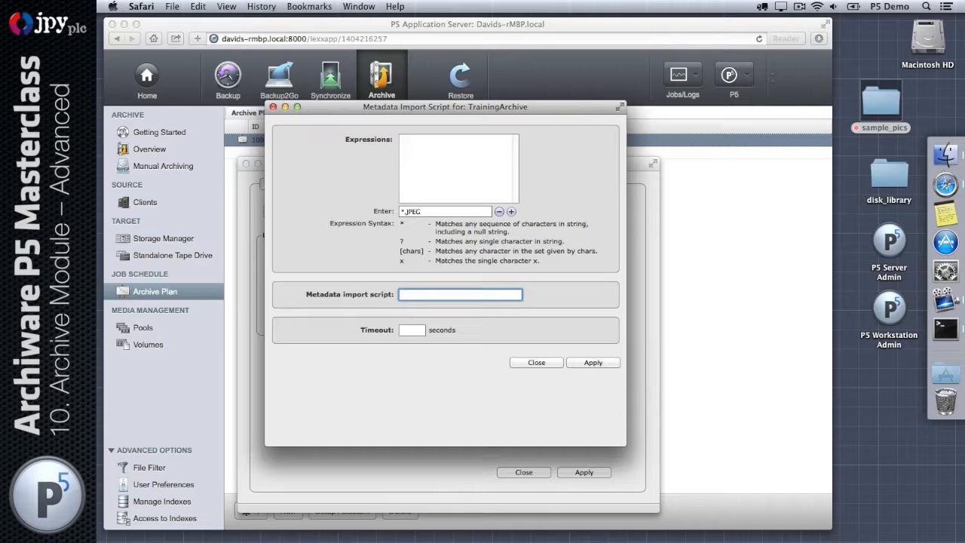
key(Tab)
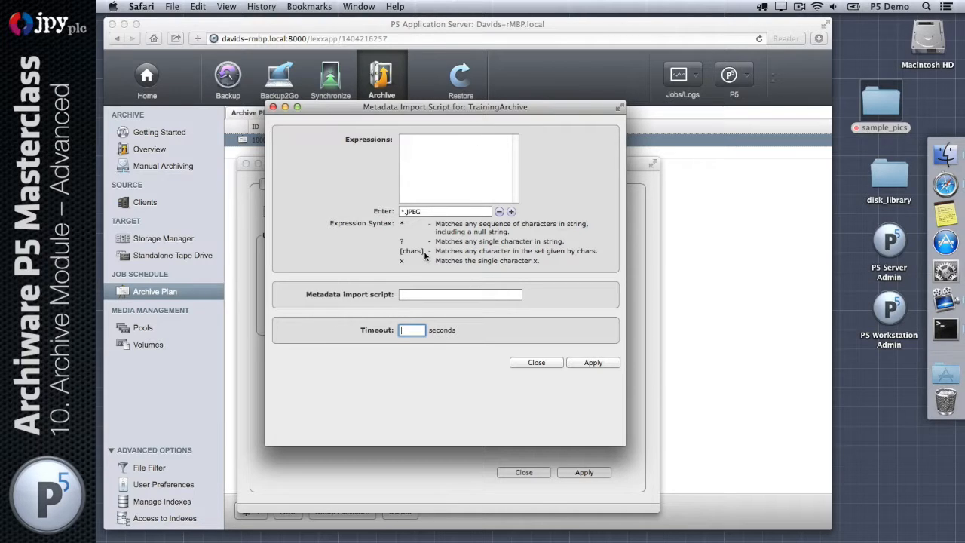
click(423, 294)
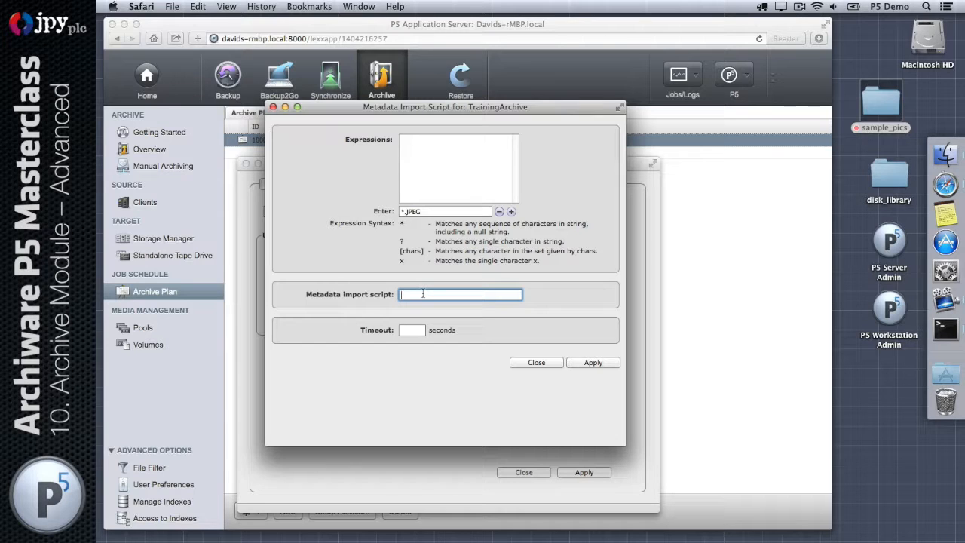
click(274, 110)
click(246, 163)
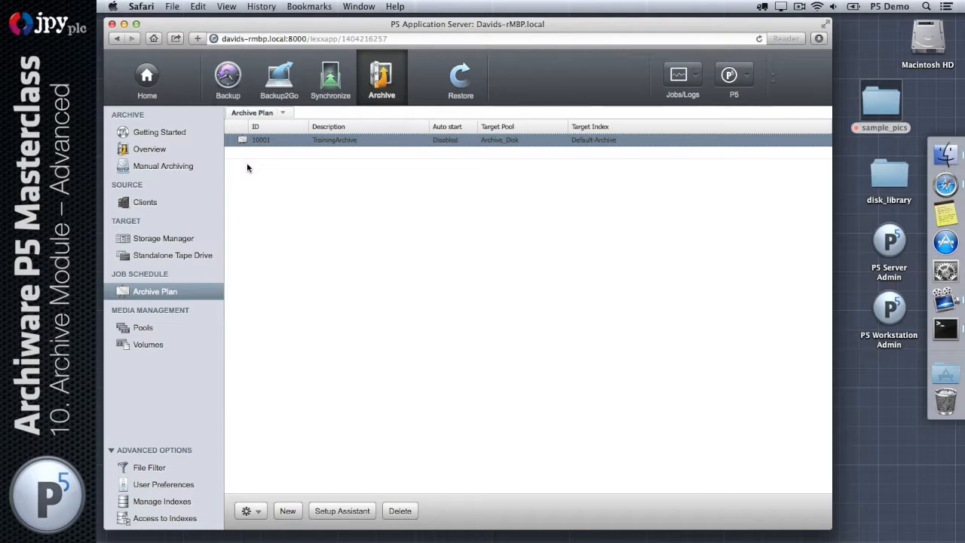
key(super+t)
text(archiware.)
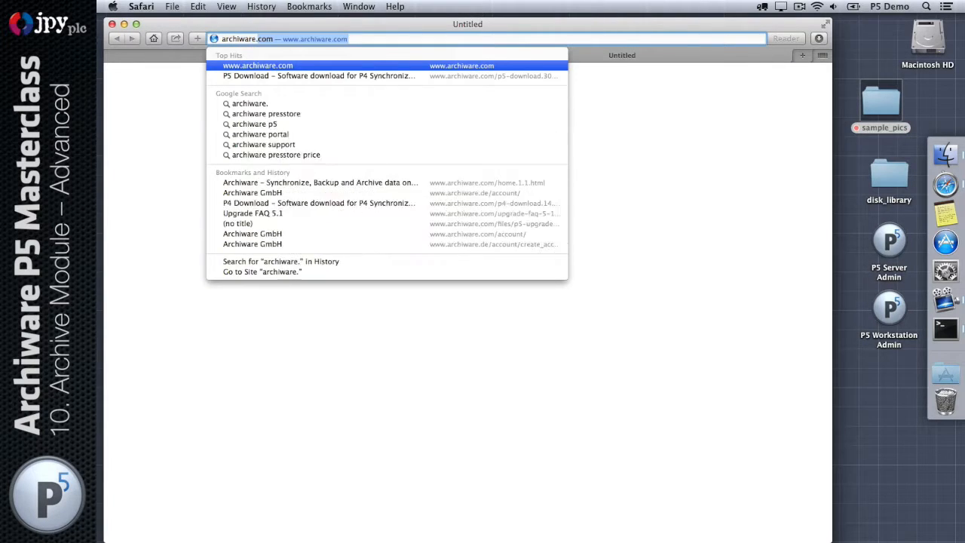
key(Return)
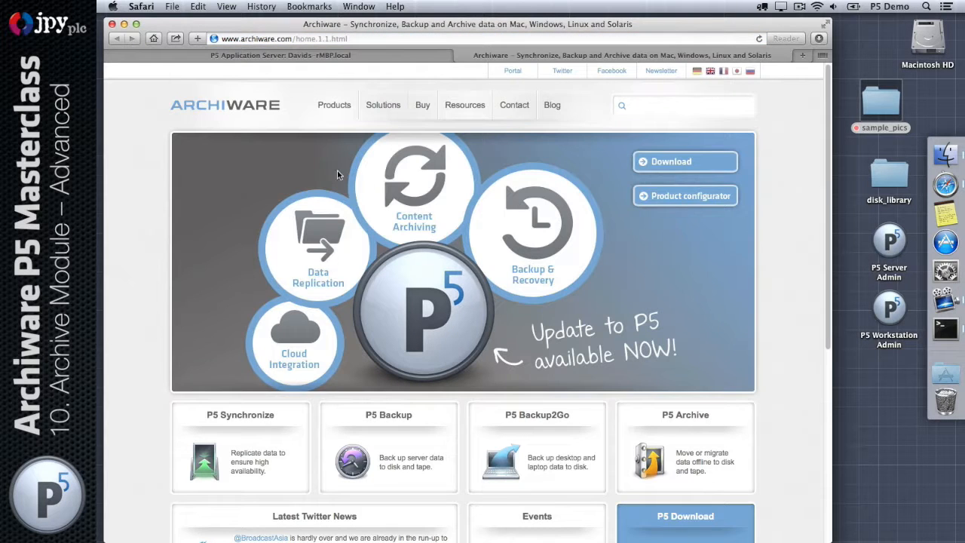
mouse_move(464, 110)
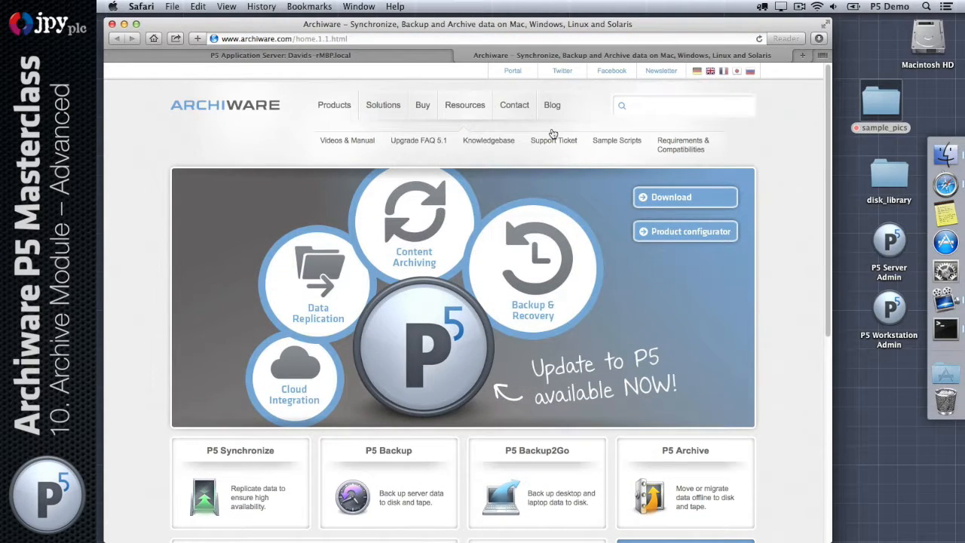
click(613, 141)
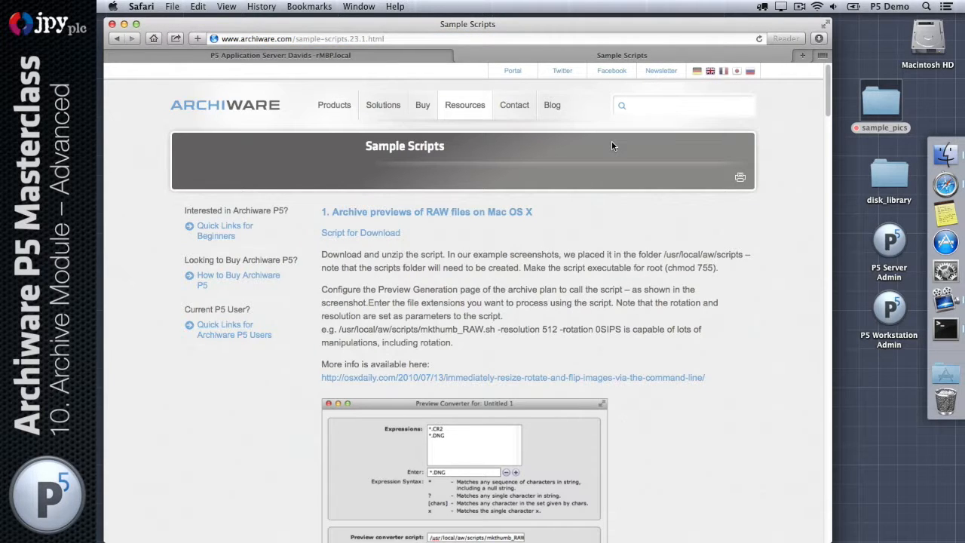
Find section 4, Import metadata into metadata fields of P5 Archive, and open its downloadable script.
scroll(611, 145, down, 10)
scroll(612, 146, down, 10)
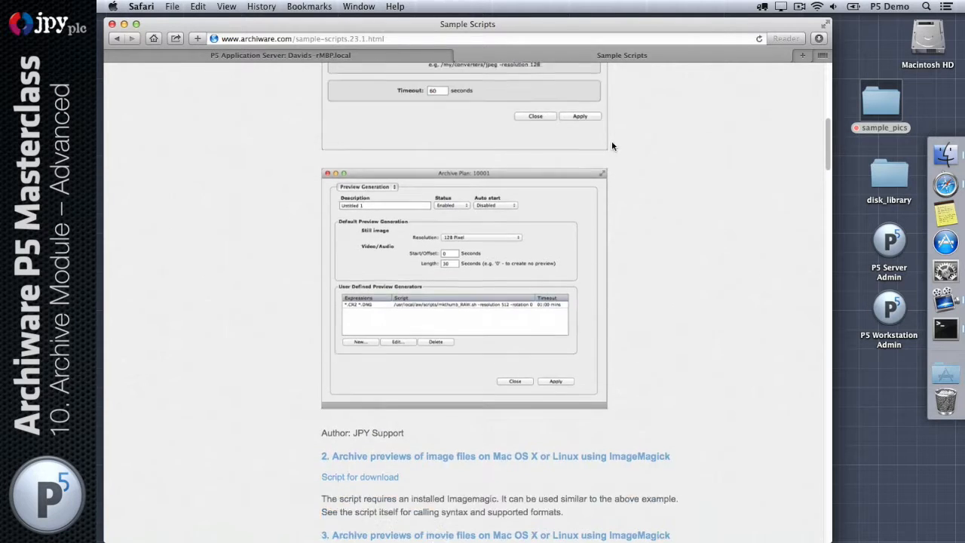
scroll(612, 143, down, 8)
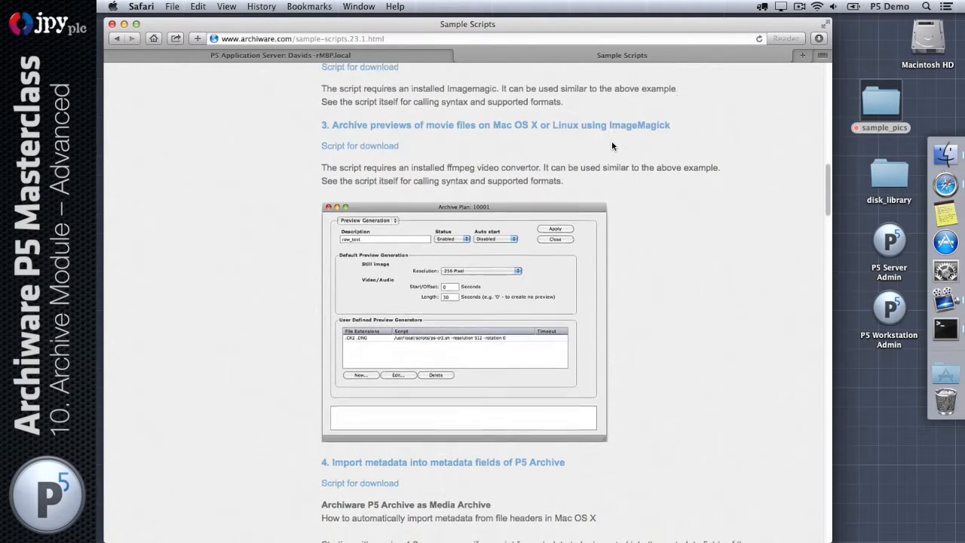
scroll(611, 145, down, 3)
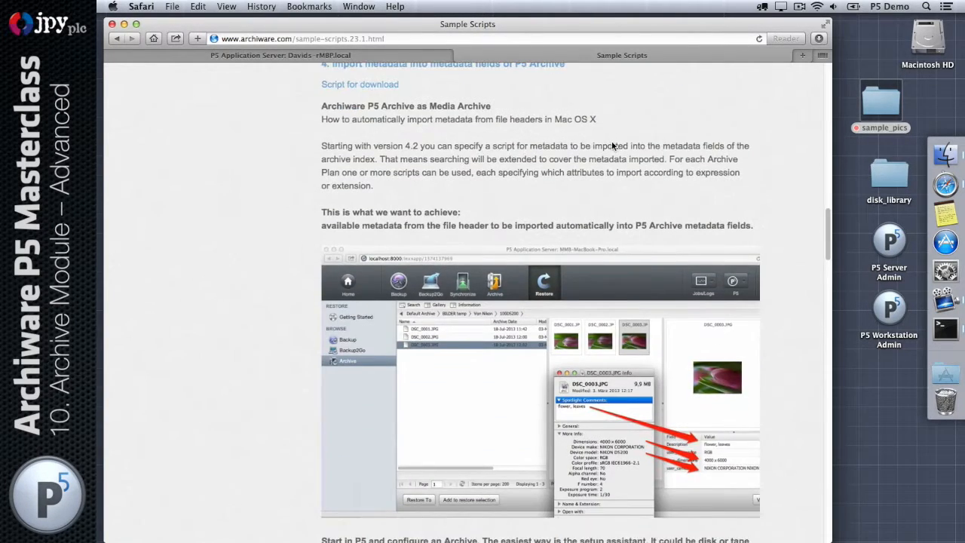
scroll(612, 145, up, 2)
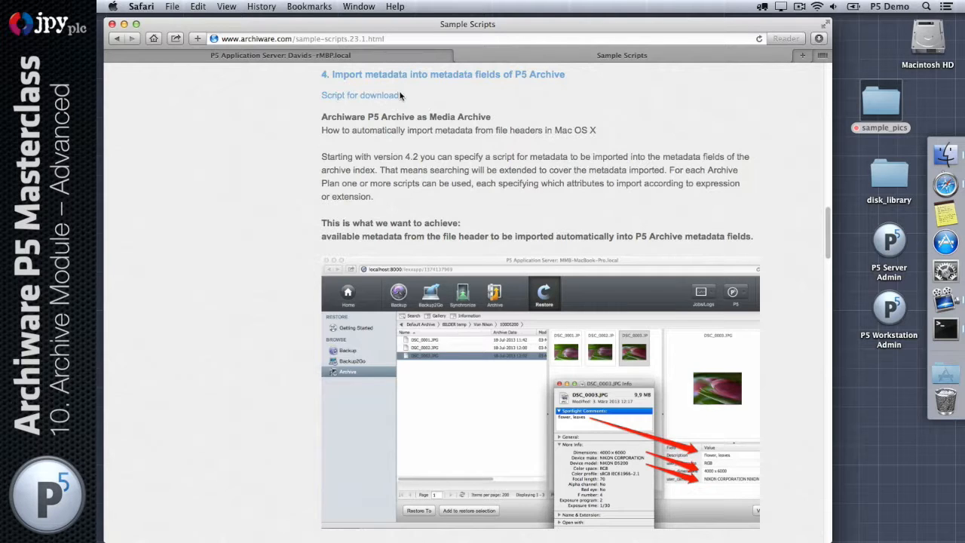
click(377, 99)
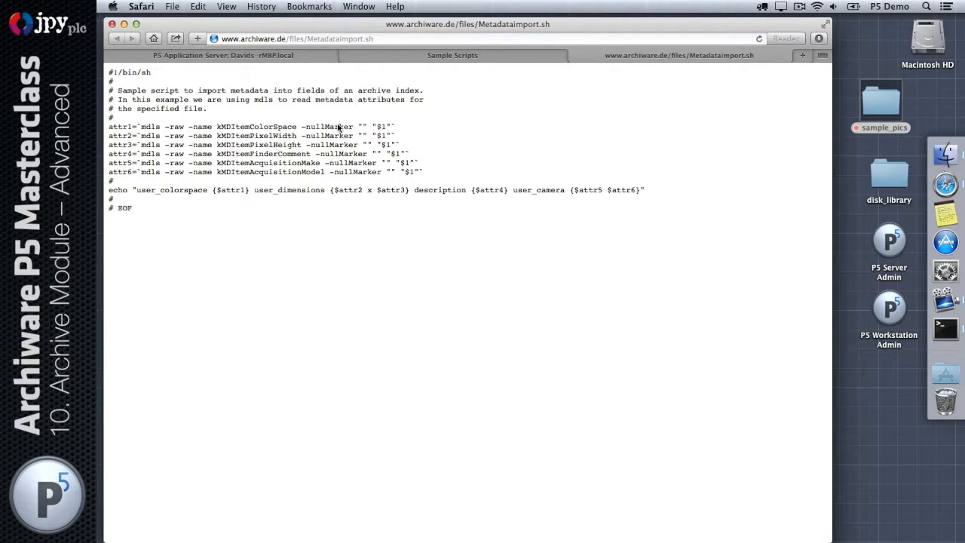
Copy the whole Metadataimport.sh script and paste it into an untitled file in Sublime Text.
drag(180, 260, 106, 71)
key(super+c)
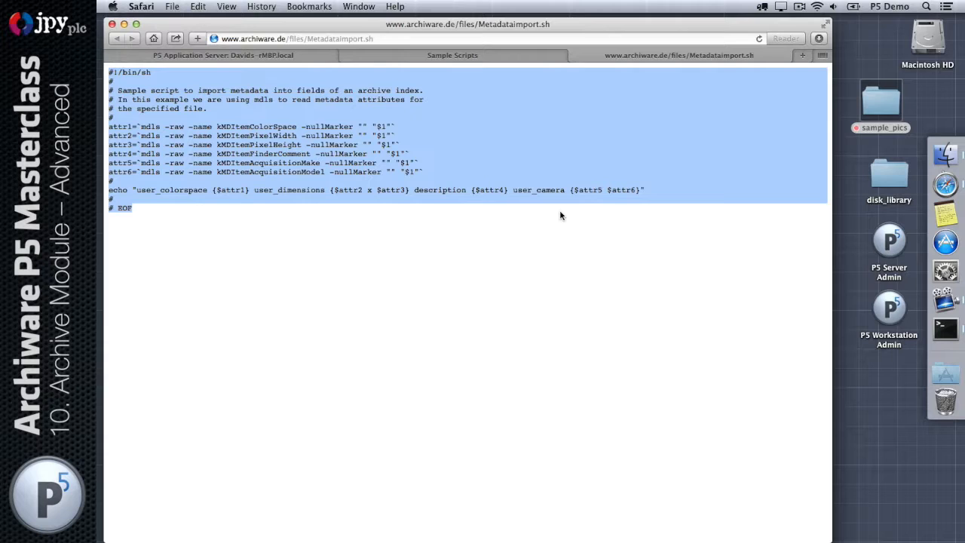
key(super+space)
text(sub)
key(Return)
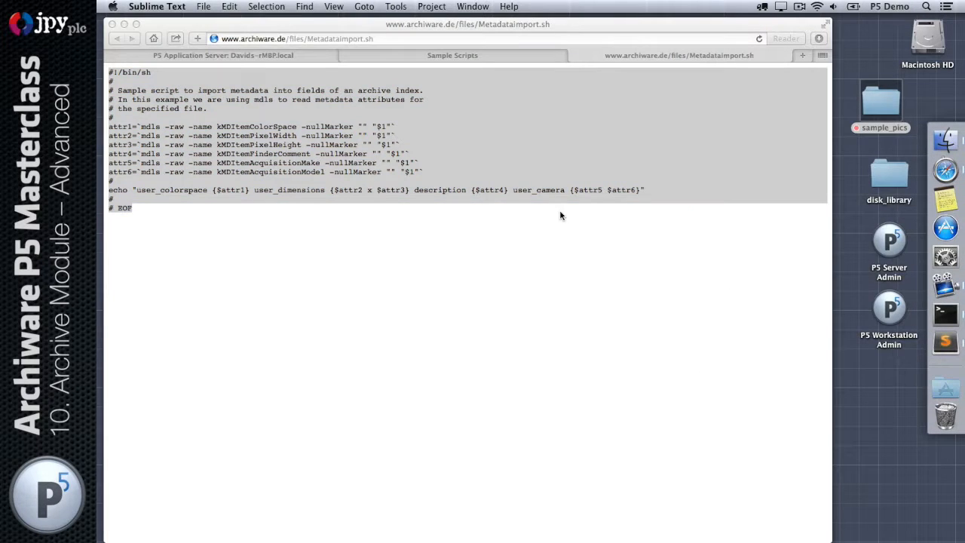
key(super+v)
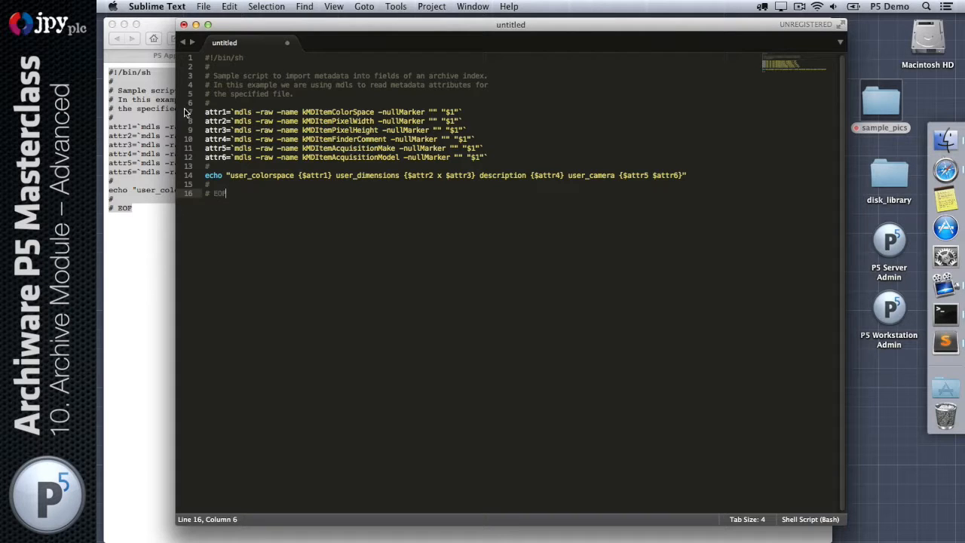
Examine the script's attr1 to attr6 lines, including the mdls command and the kMDItem attribute names it reads.
drag(187, 111, 178, 168)
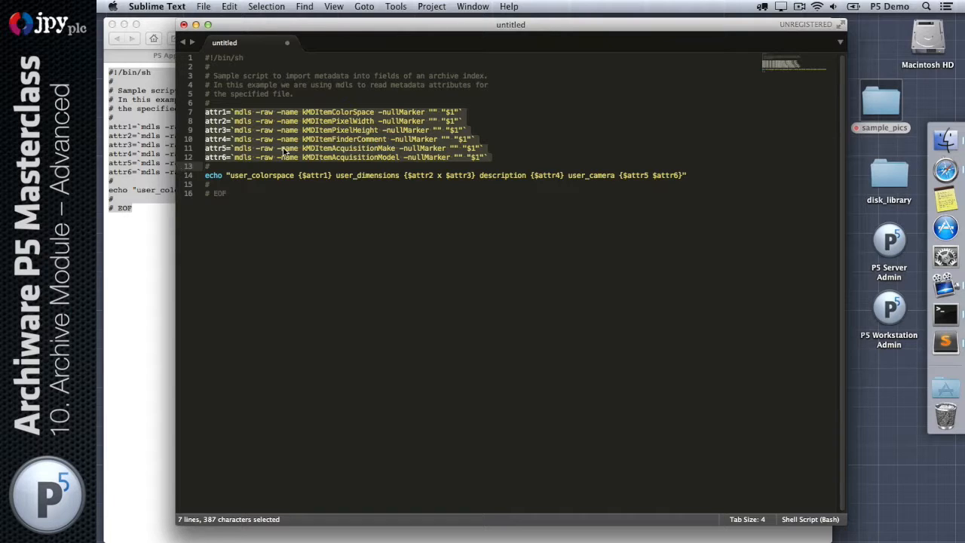
double_click(368, 113)
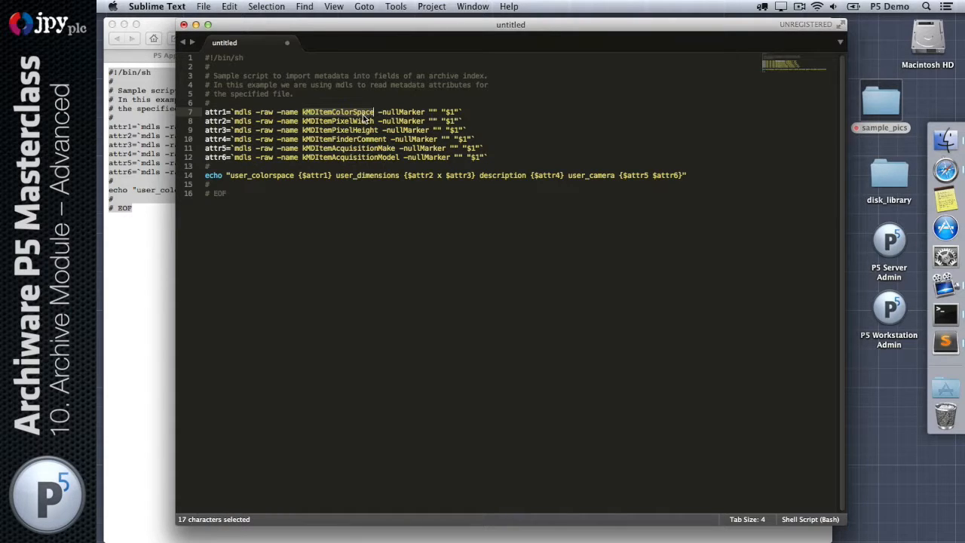
double_click(364, 121)
double_click(363, 129)
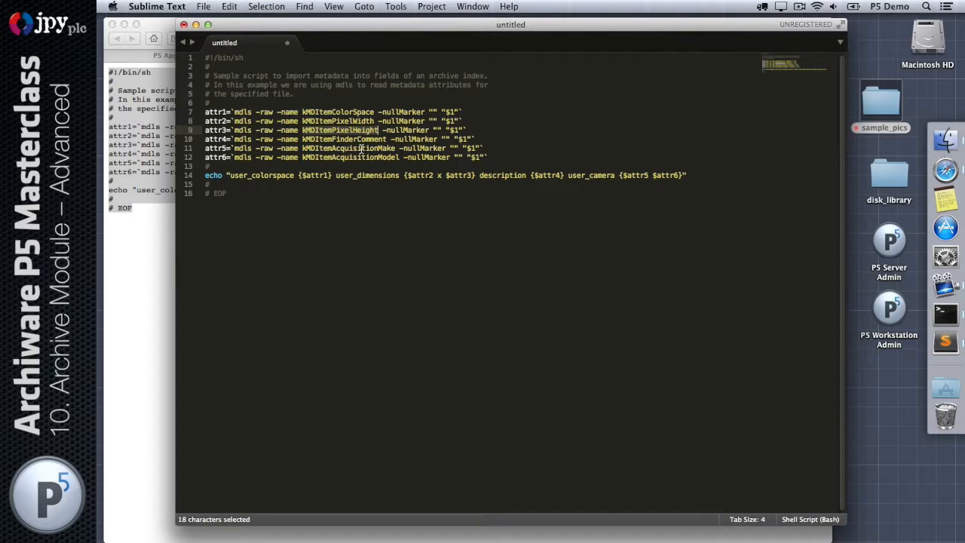
drag(362, 149, 363, 159)
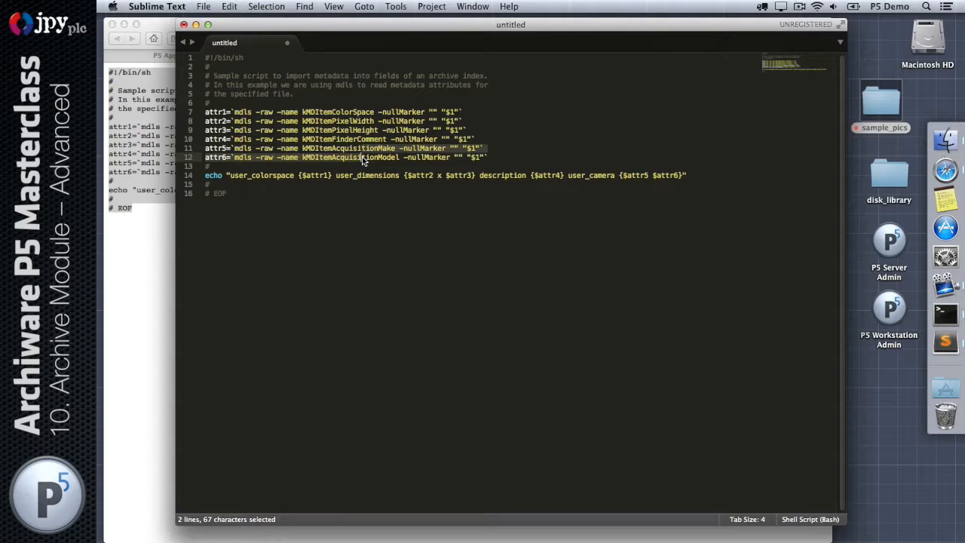
double_click(246, 112)
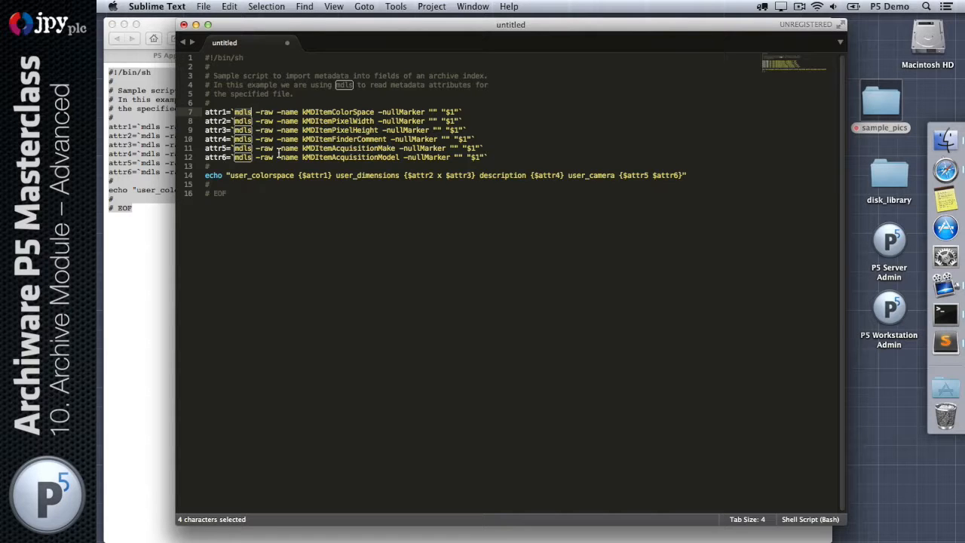
double_click(330, 113)
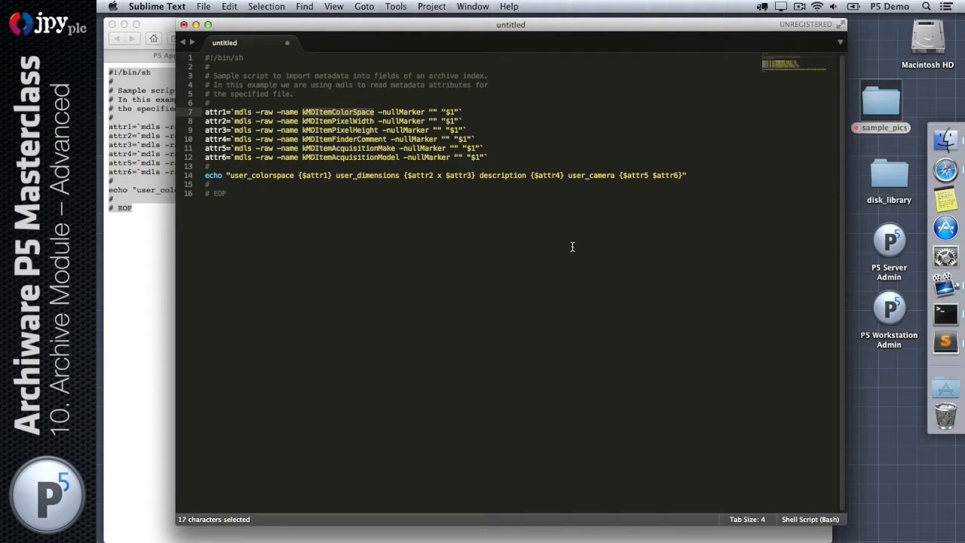
Switch to Terminal and run mdls without arguments to view its usage information.
click(947, 313)
text(mdls)
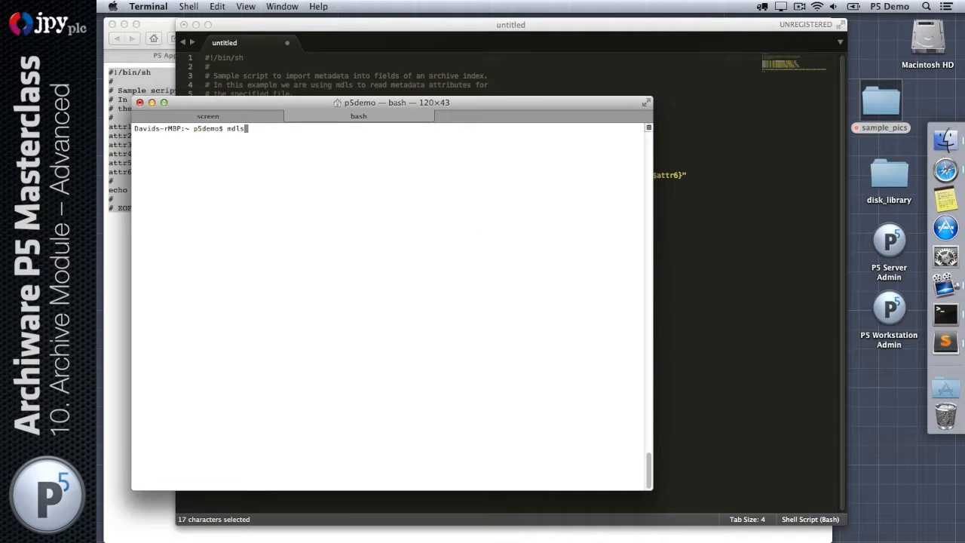
key(Return)
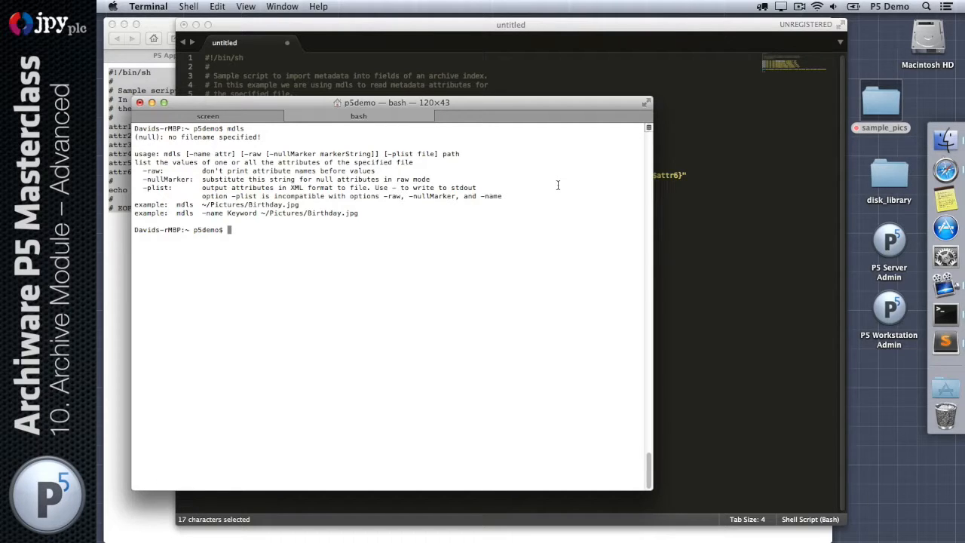
Run mdls on 2337.JPG from the sample_pics folder and examine its kMDItemColorSpace attribute.
text(mdls)
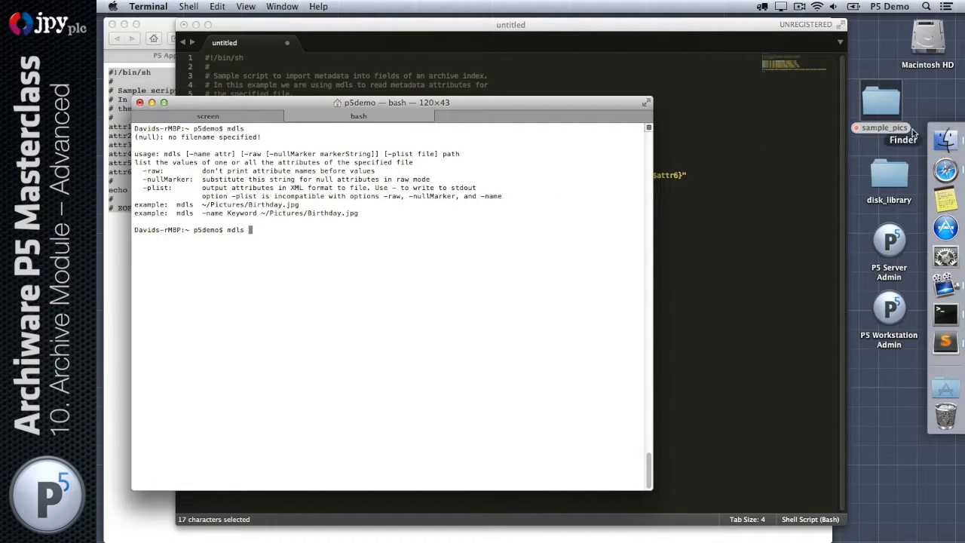
double_click(880, 106)
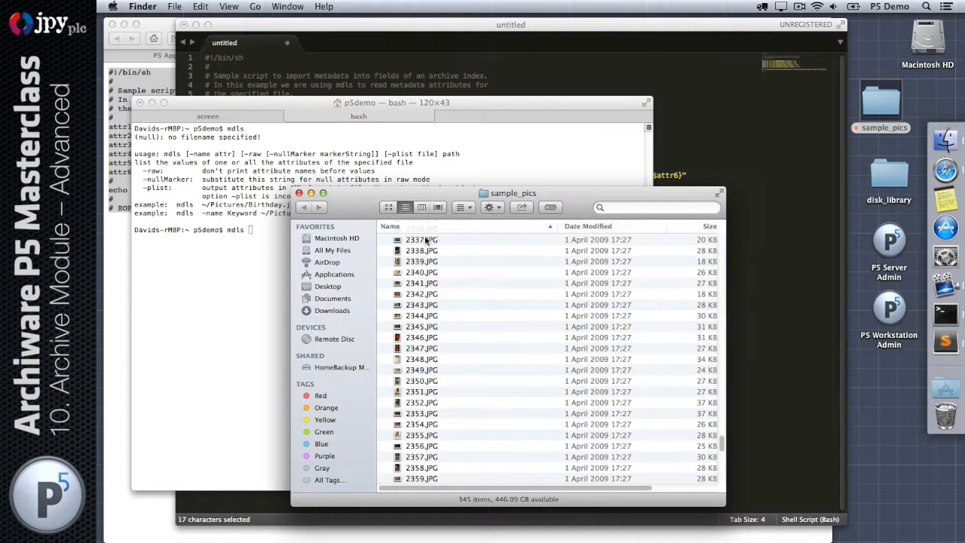
drag(424, 240, 270, 236)
click(271, 236)
key(Return)
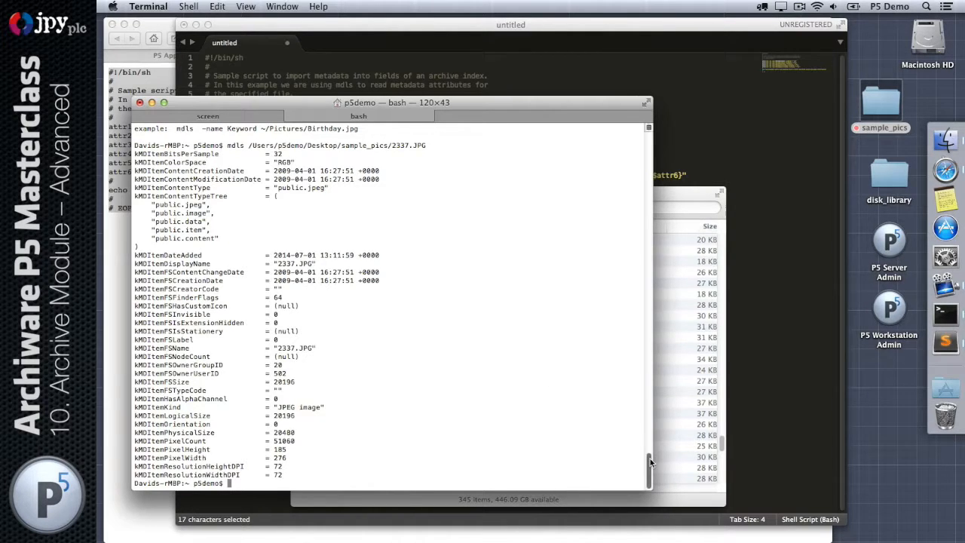
mouse_move(650, 459)
mouse_down()
mouse_move(650, 441)
mouse_move(648, 463)
mouse_up()
triple_click(134, 162)
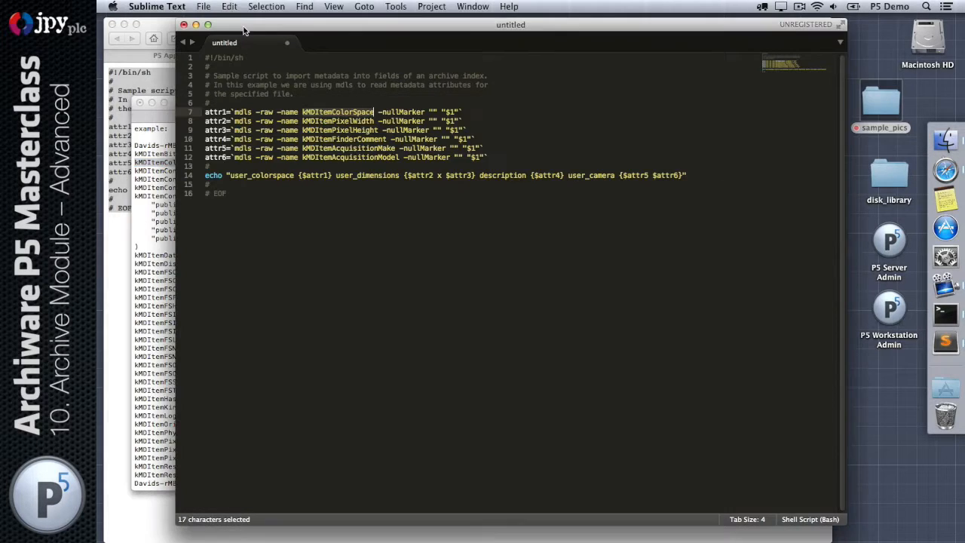
Return to the script in Sublime Text and delete the attr2 to attr6 lines, keeping only attr1 for kMDItemColorSpace.
click(244, 28)
double_click(330, 116)
drag(204, 121, 204, 166)
key(BackSpace)
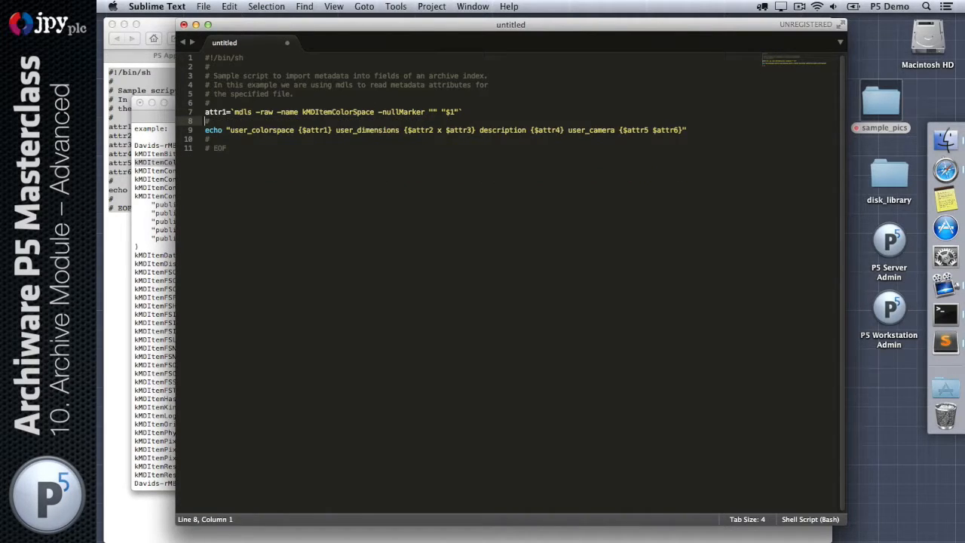
Compare the script's attr1 variable with the mdls output in Terminal and examine how the echo line pairs user_colorspace with {$attr1}.
double_click(244, 113)
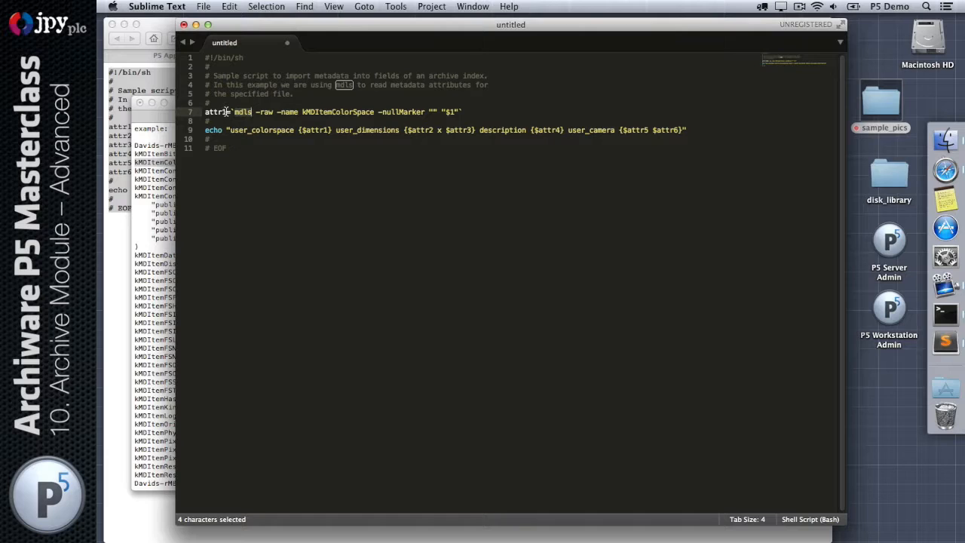
click(225, 111)
drag(225, 112, 204, 111)
click(163, 137)
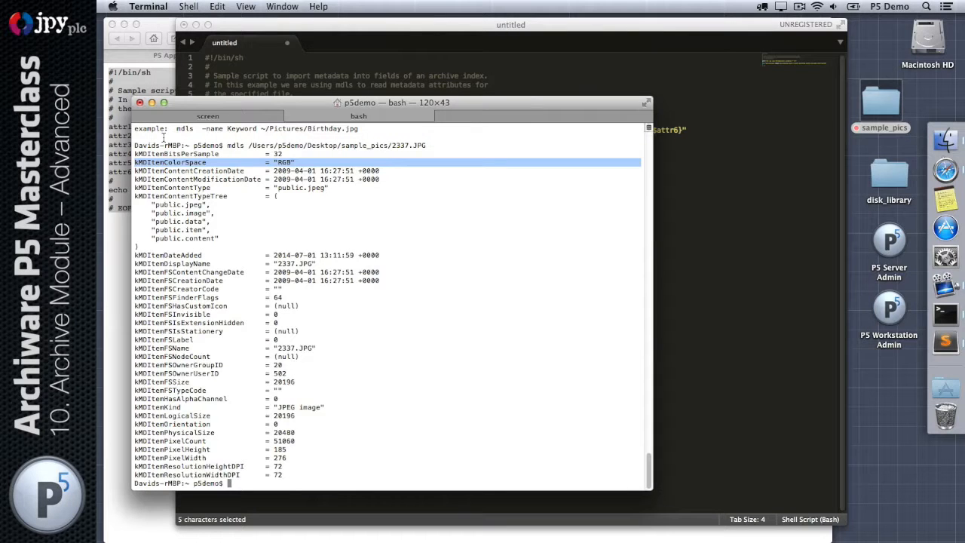
triple_click(292, 162)
click(328, 32)
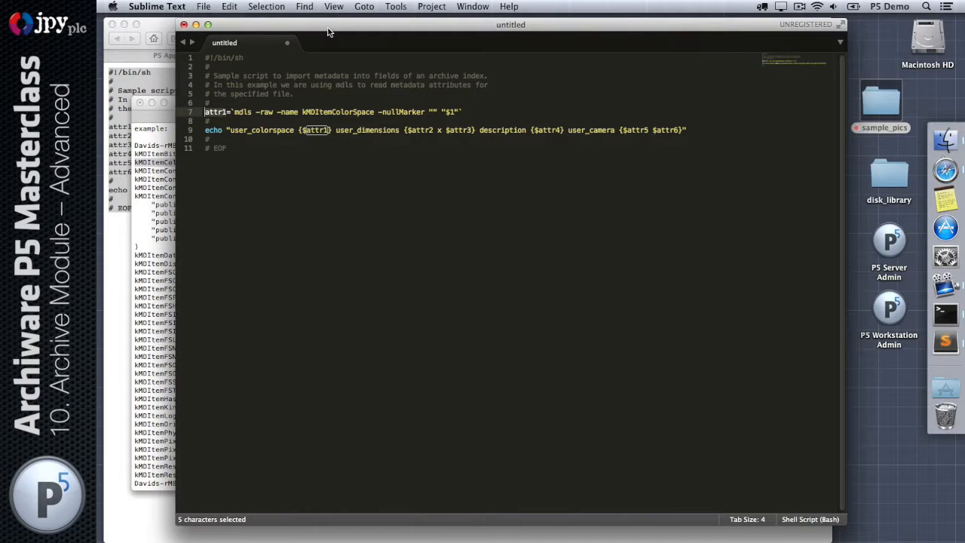
double_click(216, 112)
double_click(243, 130)
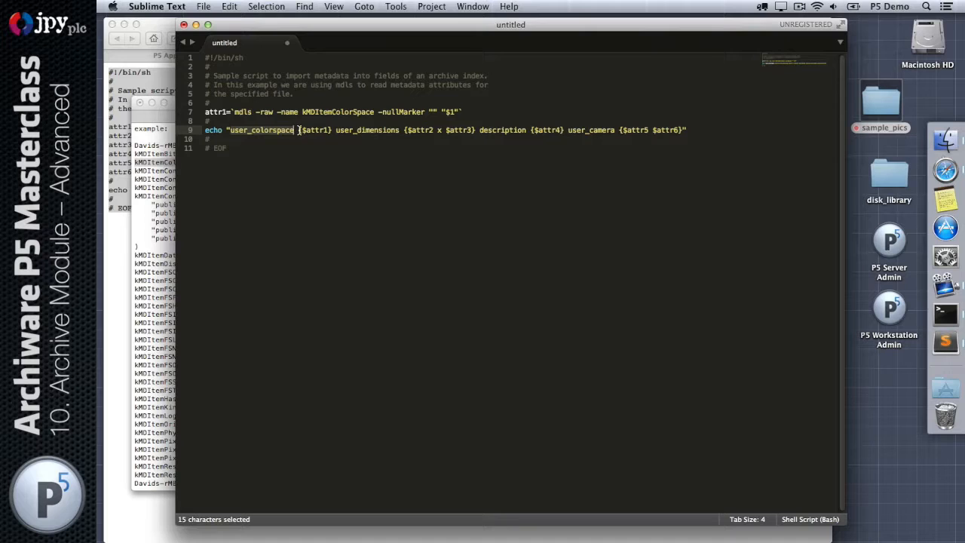
drag(300, 130, 333, 131)
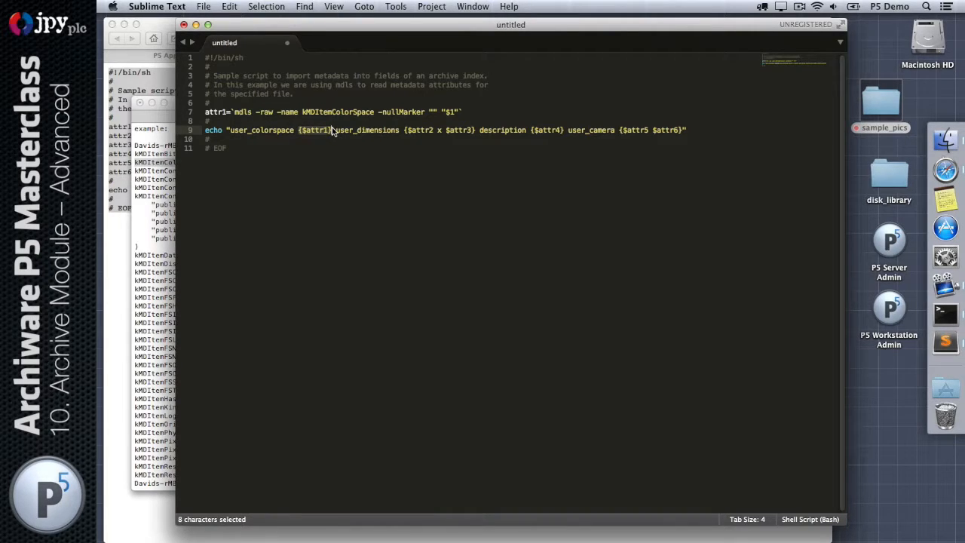
Switch to P5 in Safari and open the database fields of the Default-Archive index.
click(166, 31)
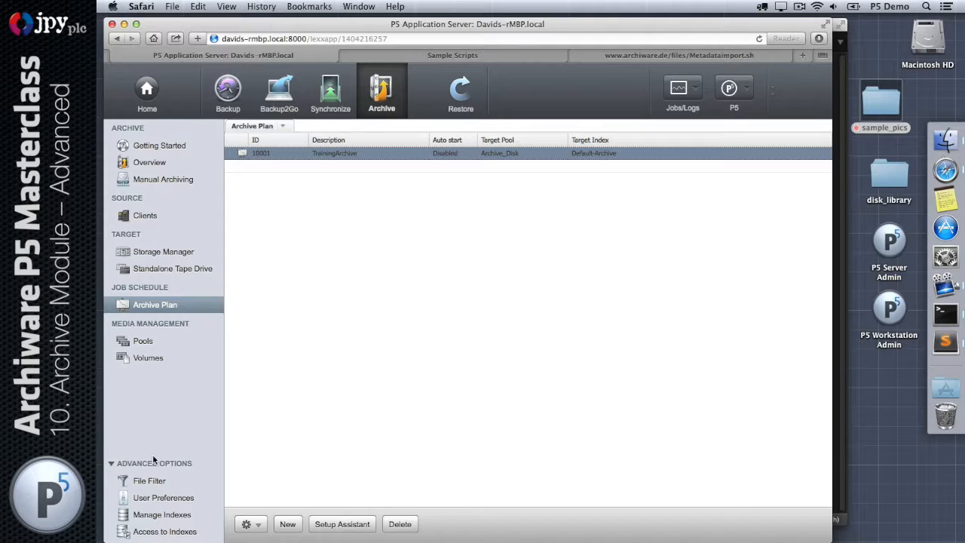
click(155, 519)
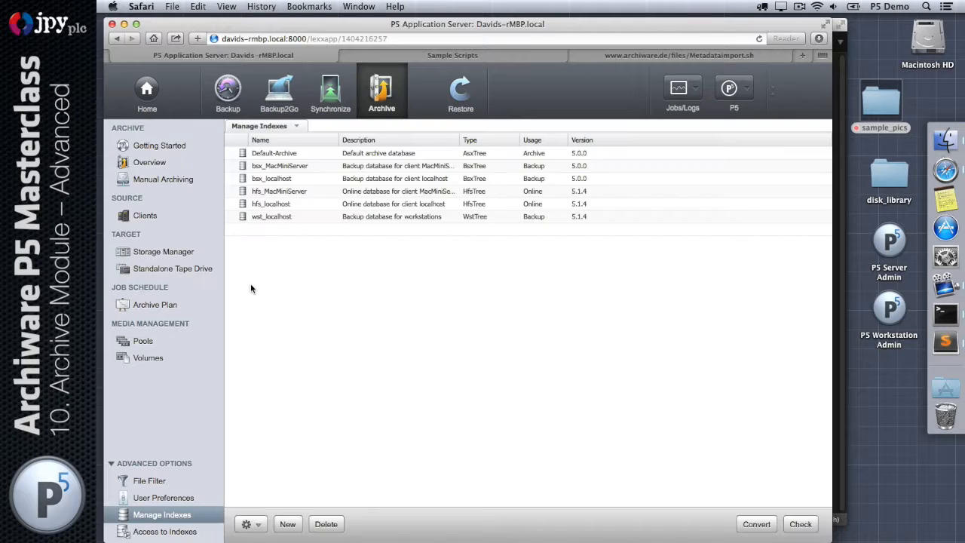
double_click(286, 153)
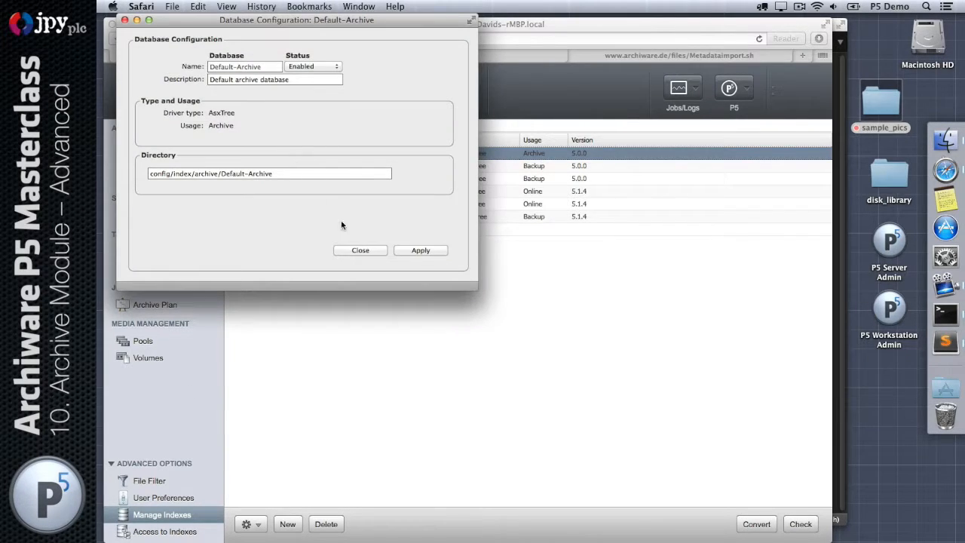
click(345, 251)
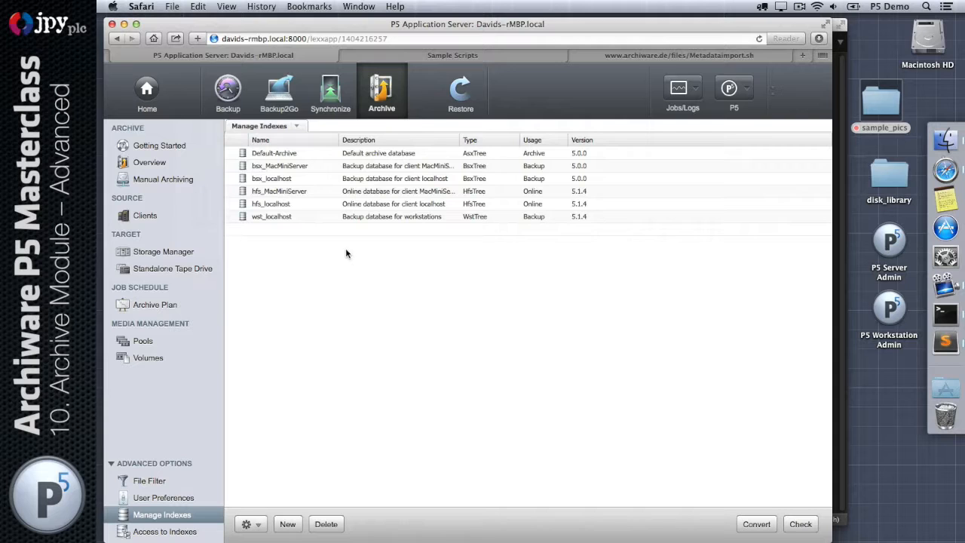
click(286, 156)
right_click(287, 155)
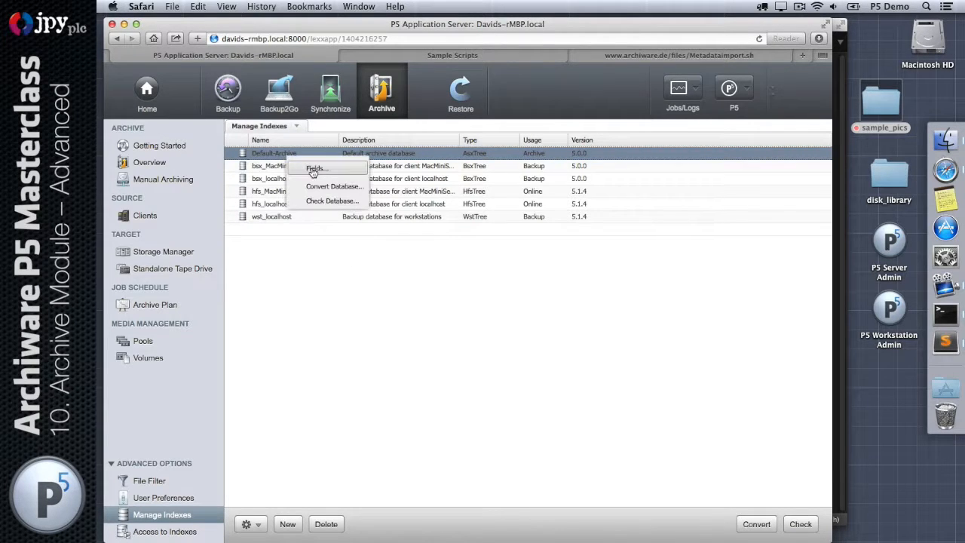
click(313, 167)
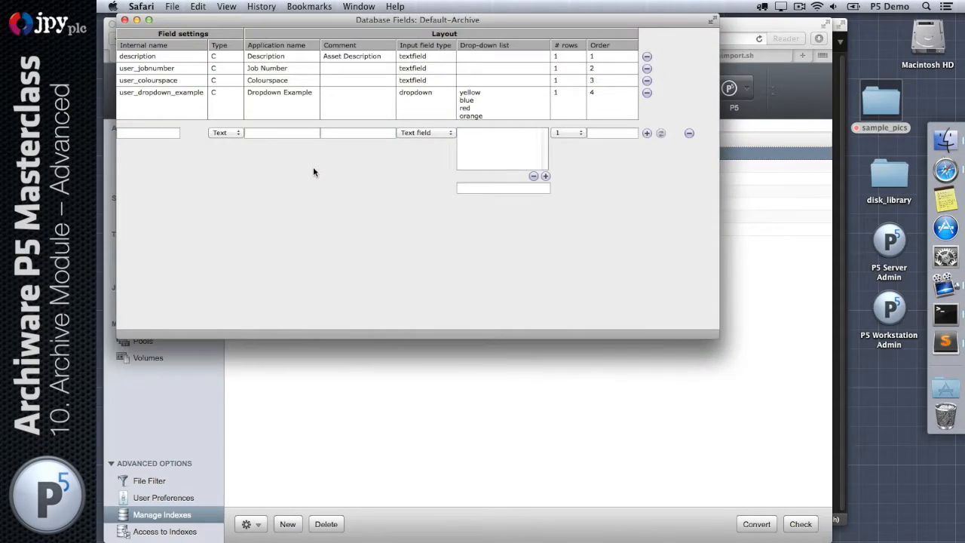
Copy the Colourspace field's internal name, user_colourspace, and paste it over user_colorspace in the script's echo line in Sublime Text.
click(174, 80)
double_click(163, 135)
key(super+c)
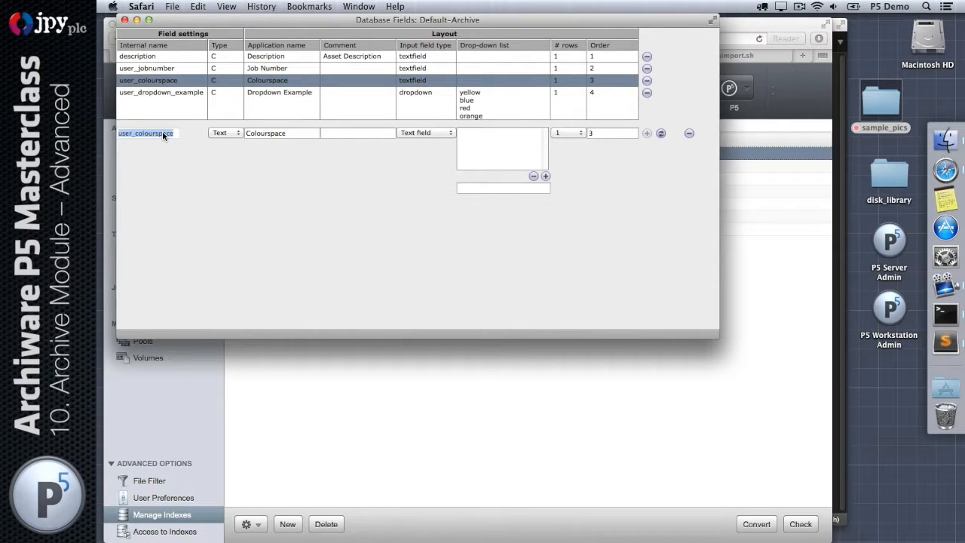
click(124, 20)
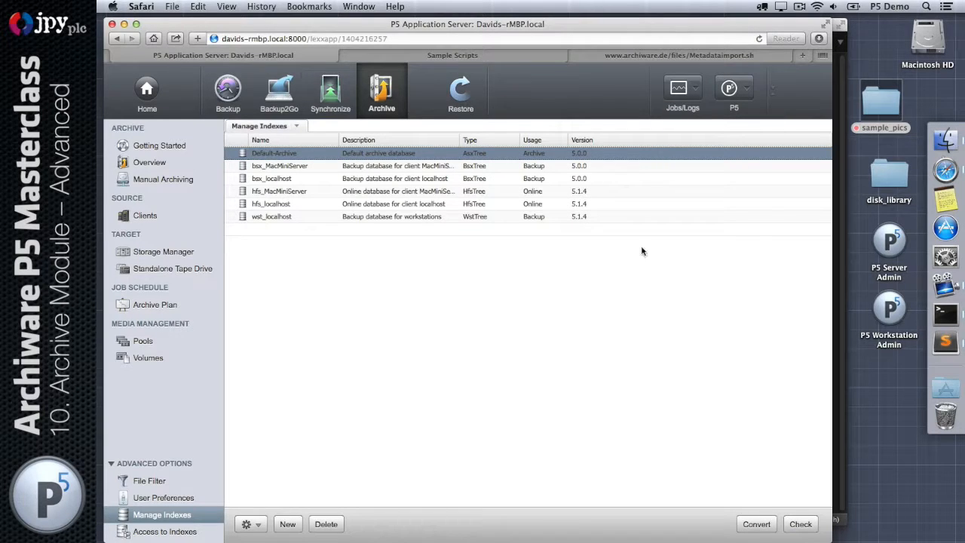
click(940, 336)
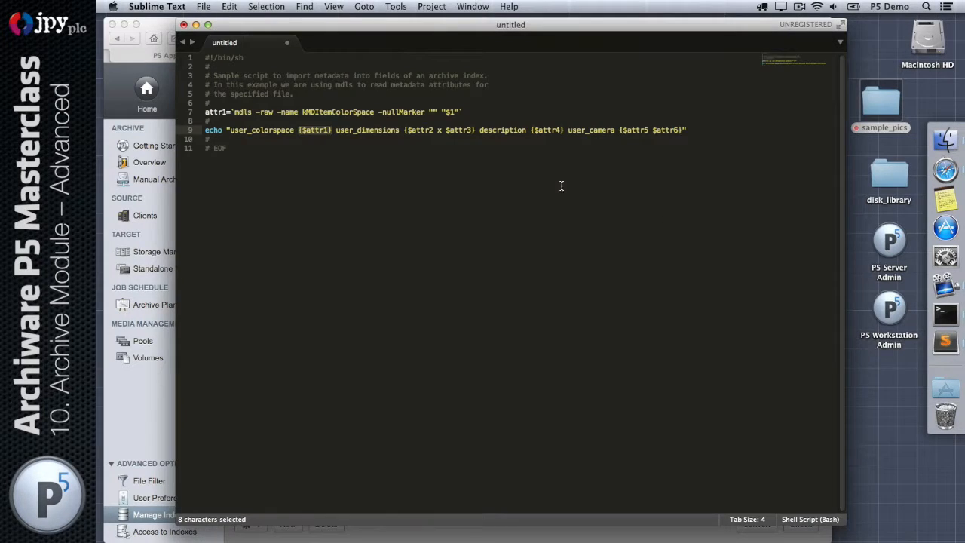
double_click(241, 131)
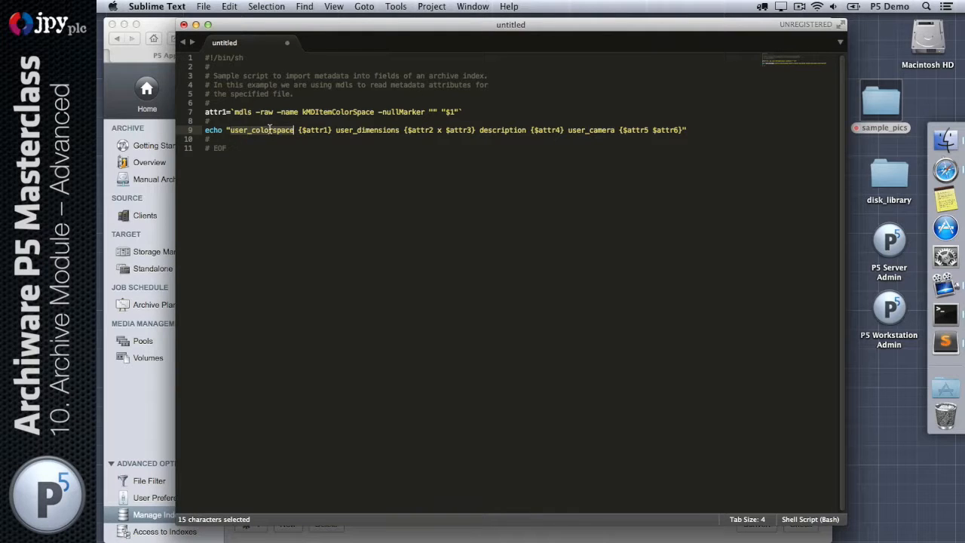
key(super+v)
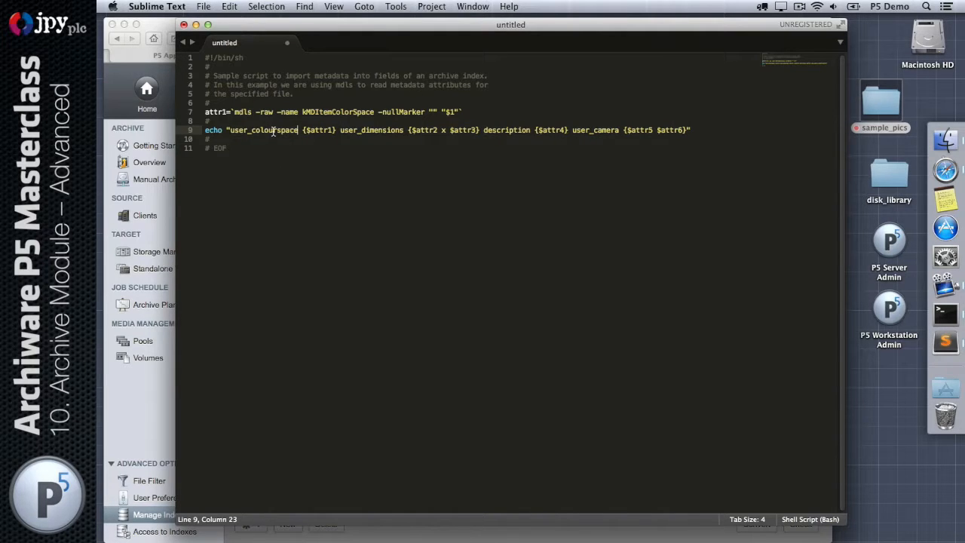
Delete the user_dimensions, description and user_camera entries from the echo line, keeping only user_colourspace {$attr1}.
double_click(217, 112)
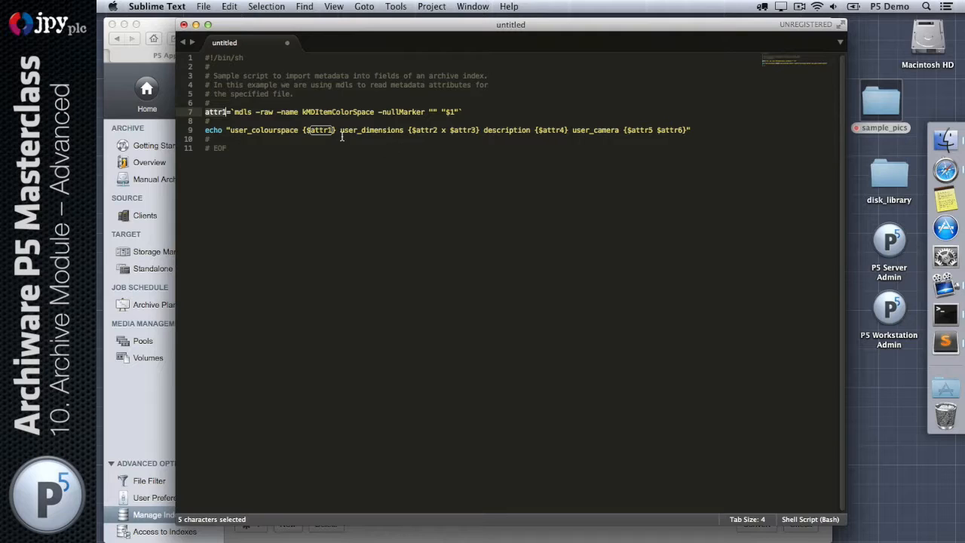
drag(337, 130, 686, 130)
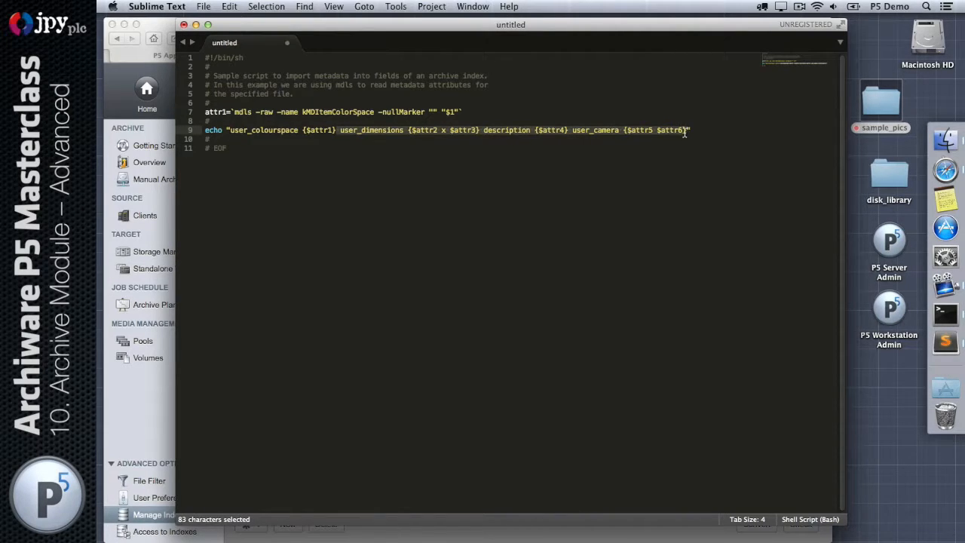
key(BackSpace)
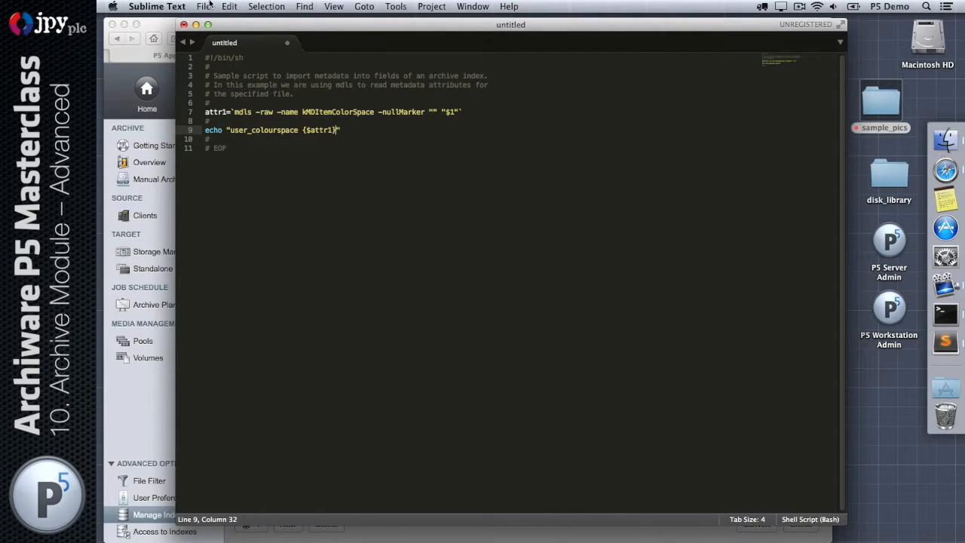
Save the script to the Desktop as extract_colourspace.sh.
click(207, 6)
click(220, 101)
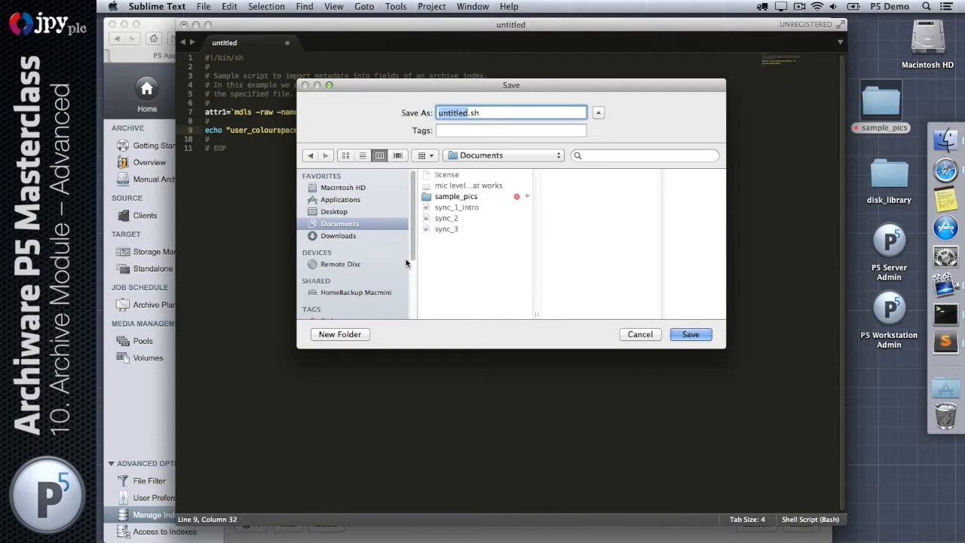
text(extract_colourspace)
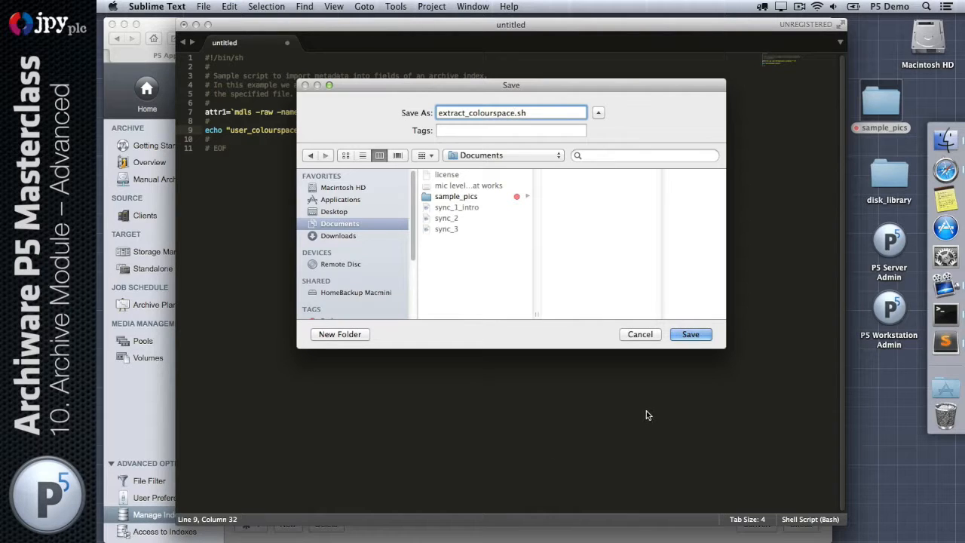
key(super+d)
click(692, 334)
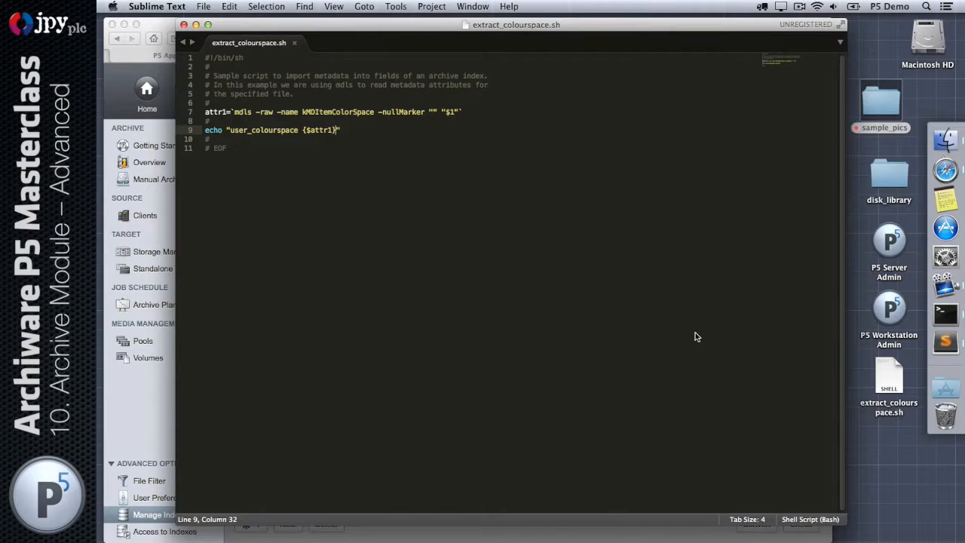
Make extract_colourspace.sh on the Desktop executable with chmod +x in Terminal and copy the script's full path.
click(886, 387)
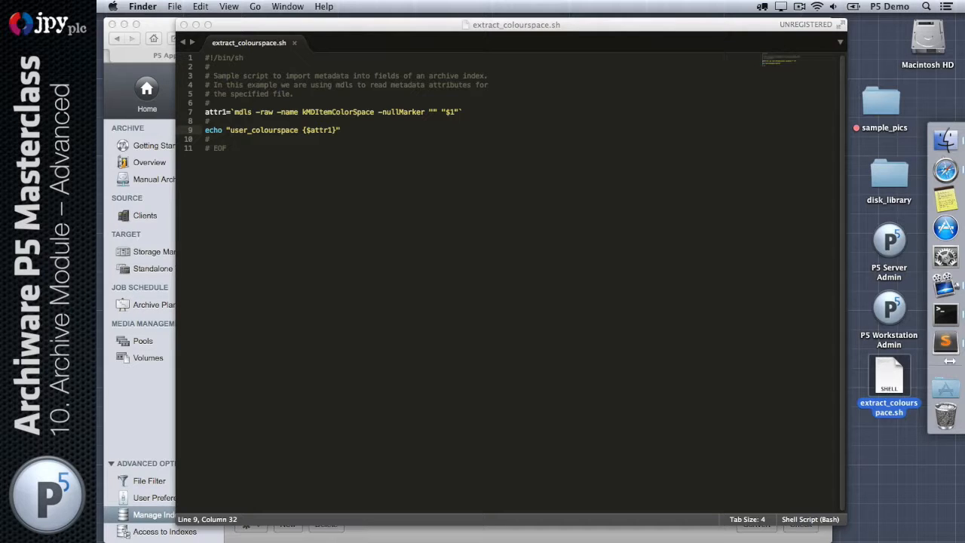
click(946, 313)
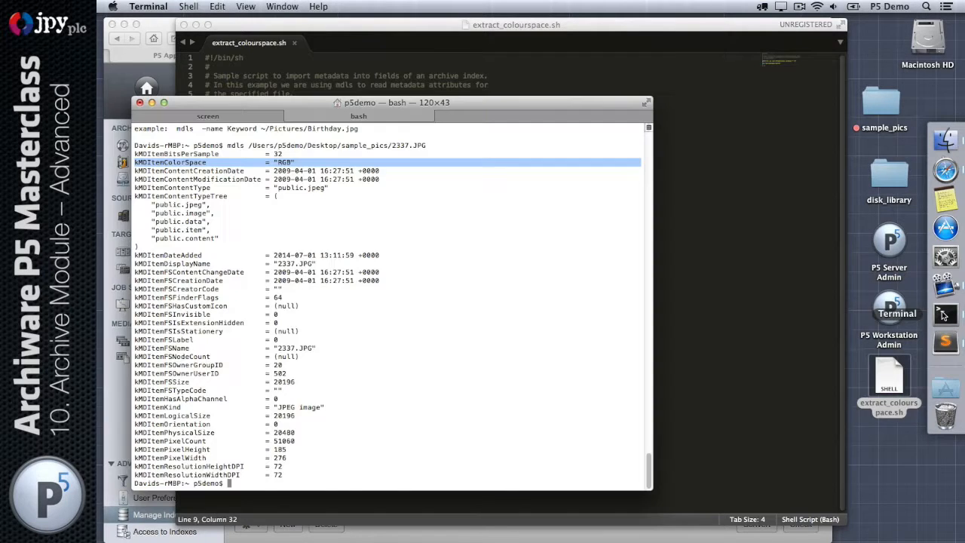
click(571, 340)
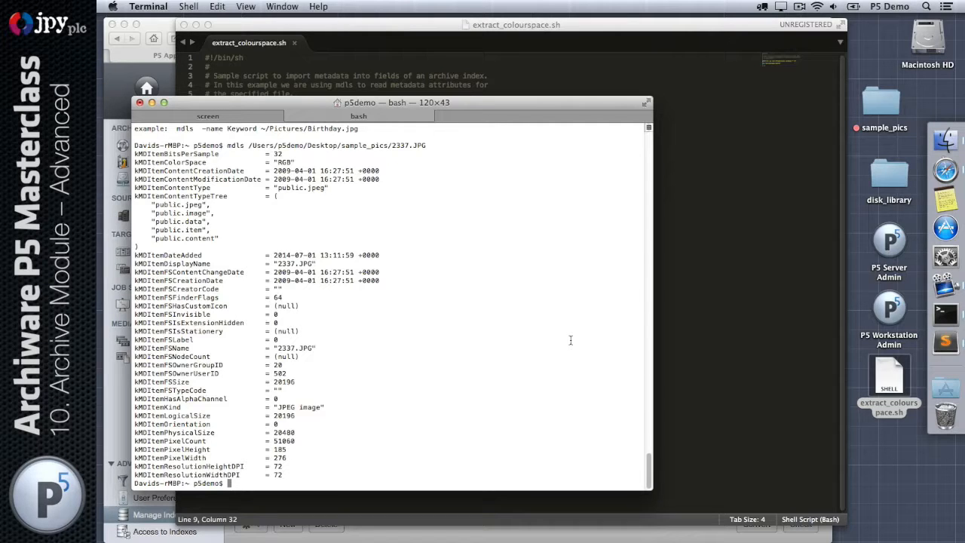
text(chmod +x)
drag(892, 381, 474, 428)
key(Return)
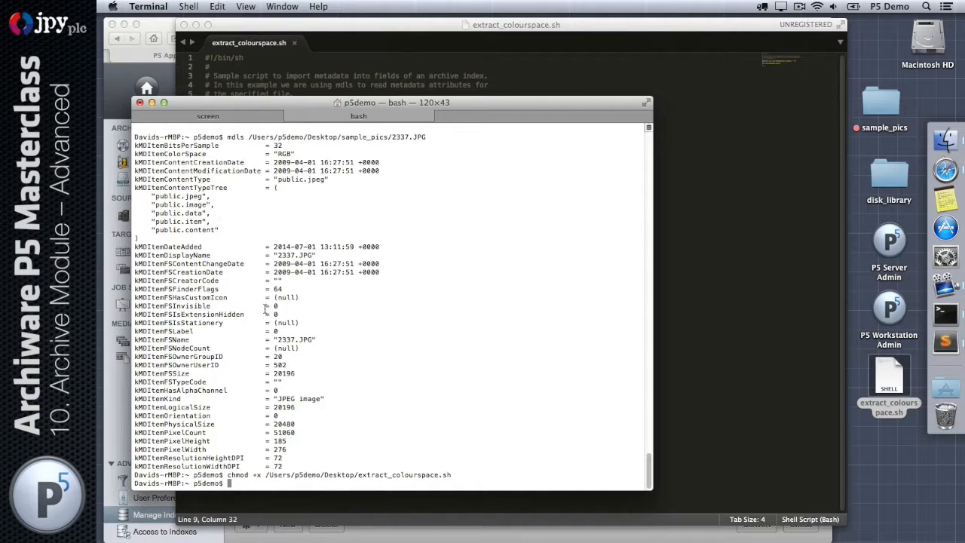
drag(265, 475, 448, 473)
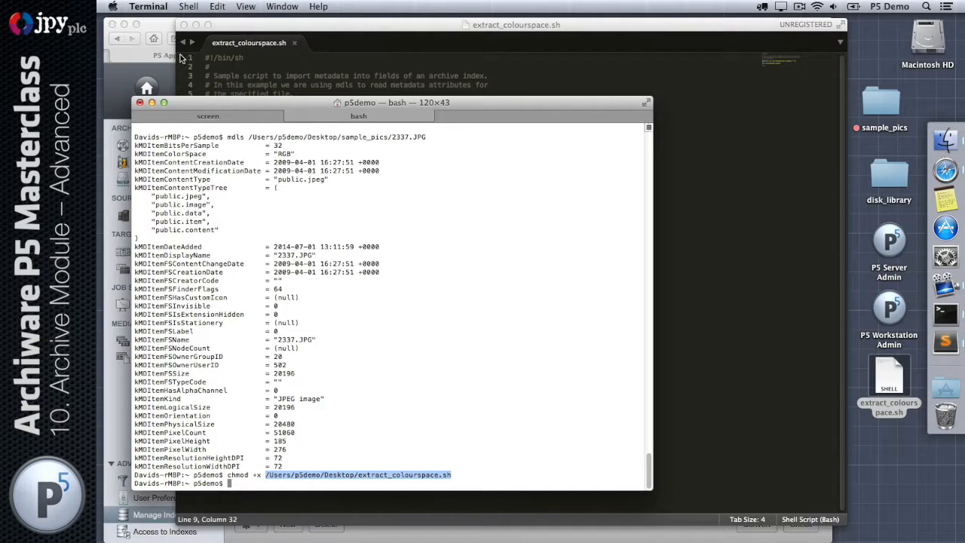
Switch to P5 in Safari, open the TrainingArchive archive plan and start a new metadata import script entry.
click(164, 34)
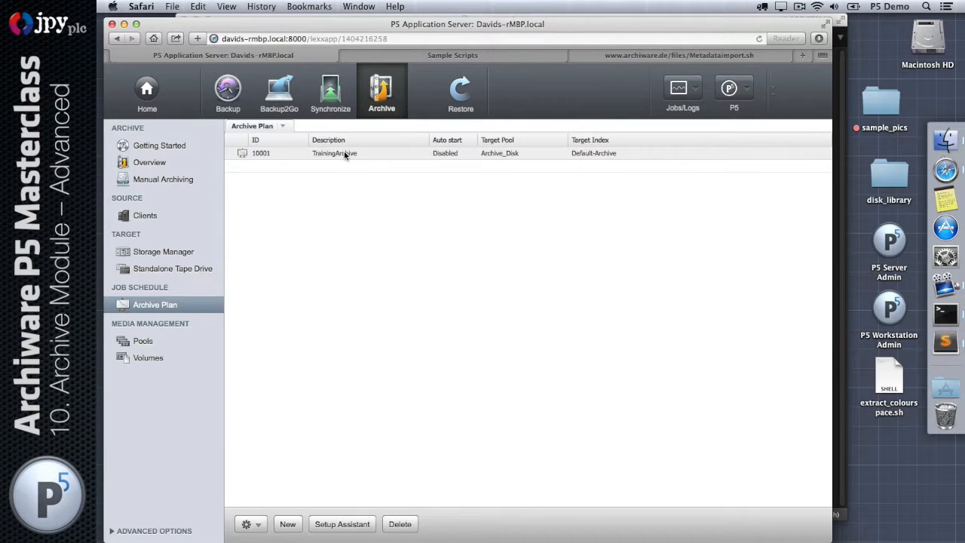
click(344, 154)
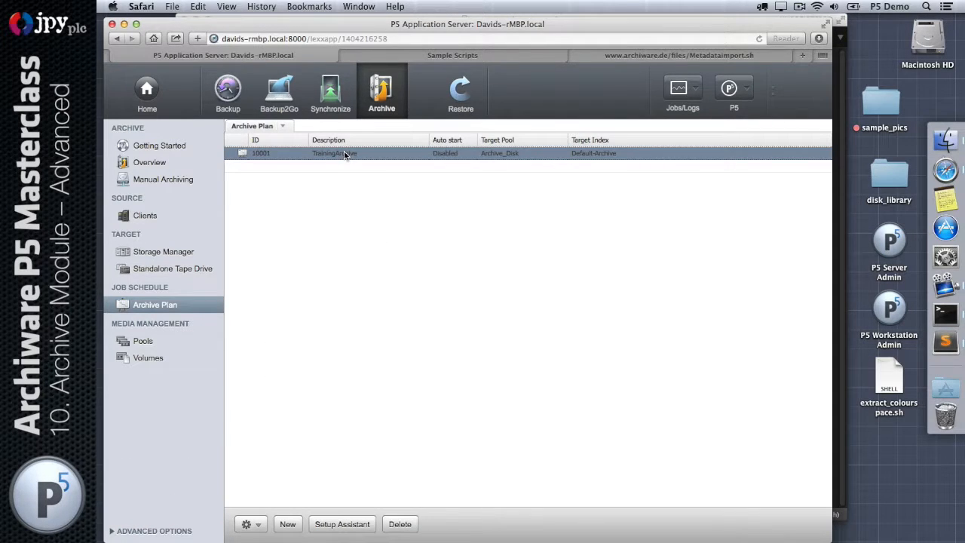
double_click(344, 154)
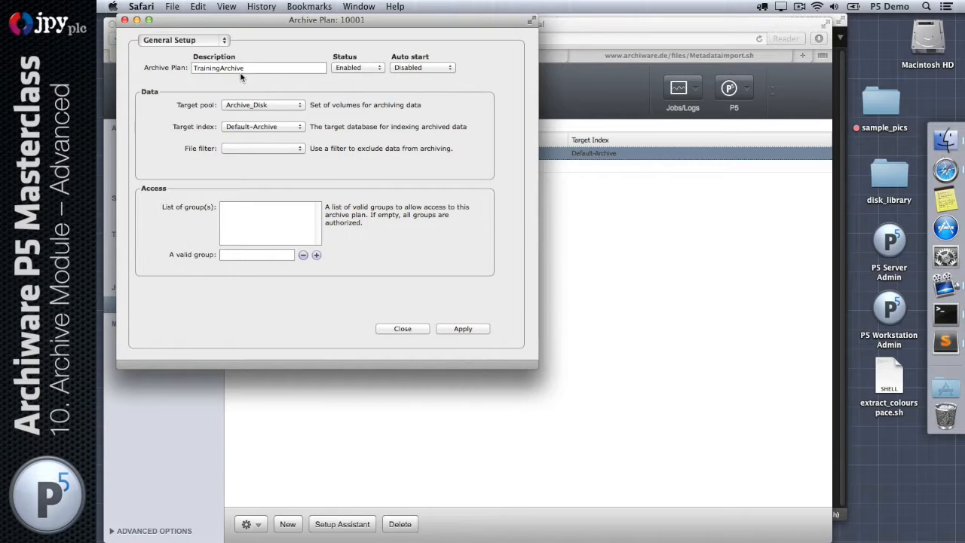
click(210, 42)
click(201, 93)
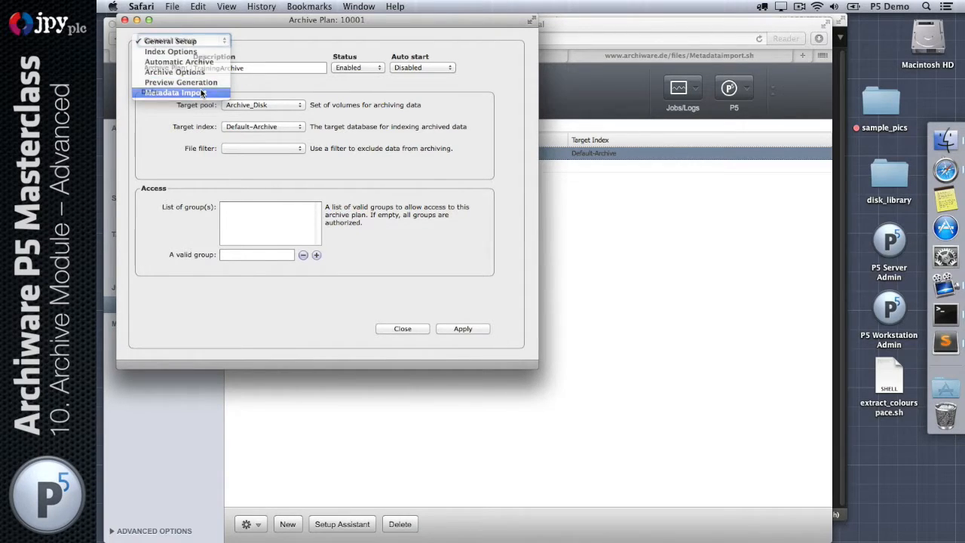
click(180, 175)
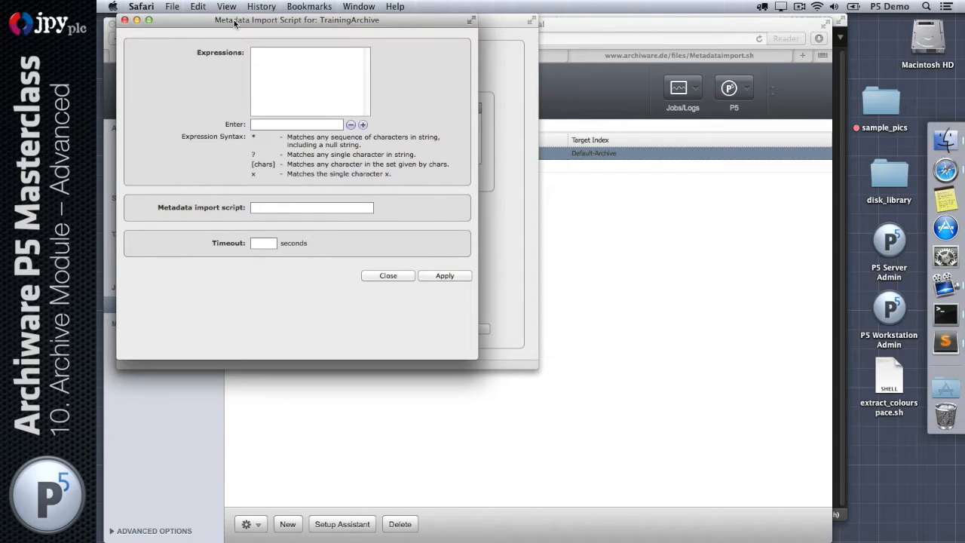
drag(235, 23, 396, 99)
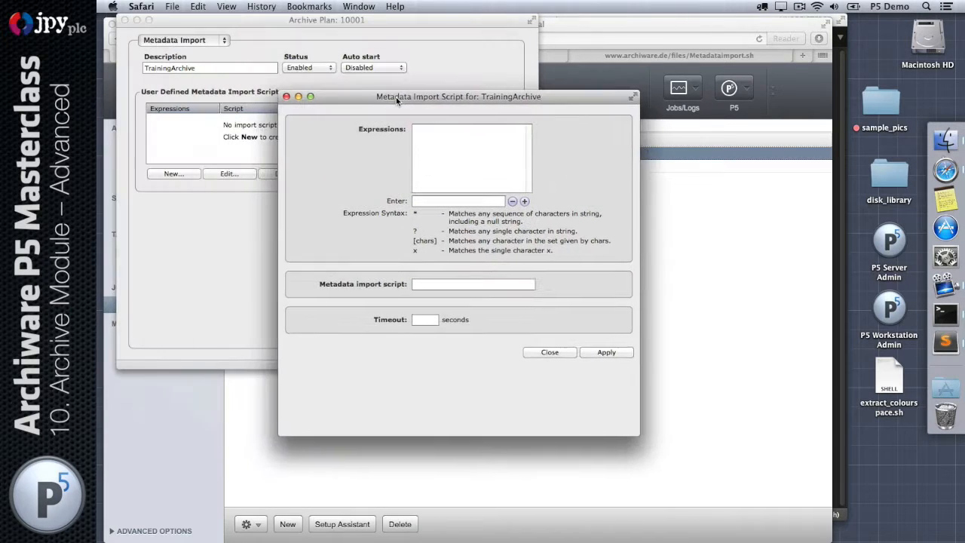
Add the expression *.JPG to the metadata import script, checking the file extension's case in the sample_pics folder.
click(444, 201)
text(*.)
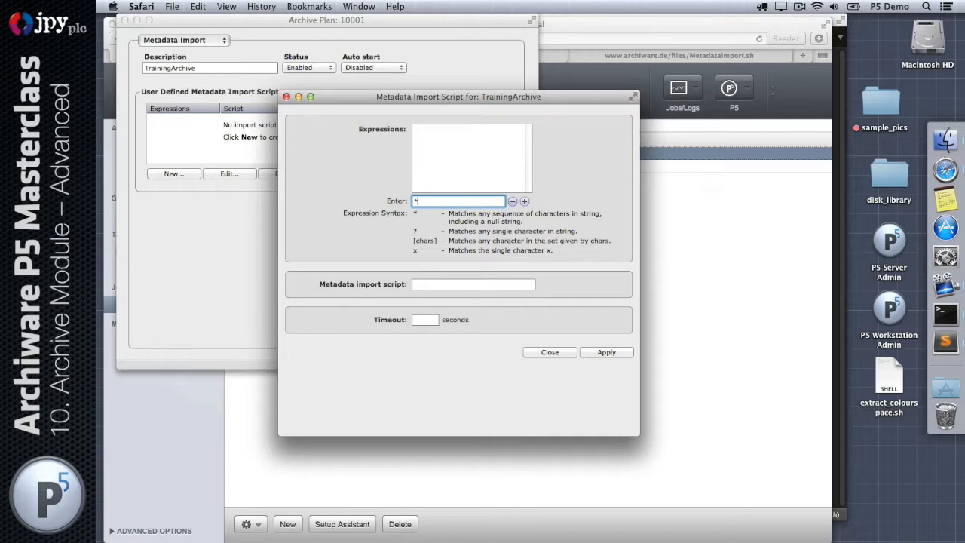
text(jpg)
key(BackSpace)
key(BackSpace)
key(BackSpace)
key(BackSpace)
key(BackSpace)
text(*.JPG)
double_click(882, 98)
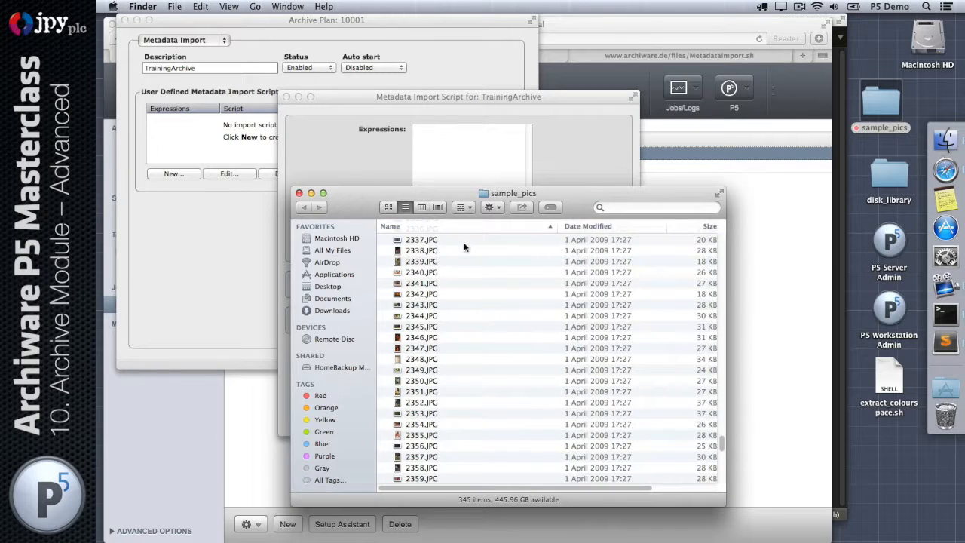
click(299, 193)
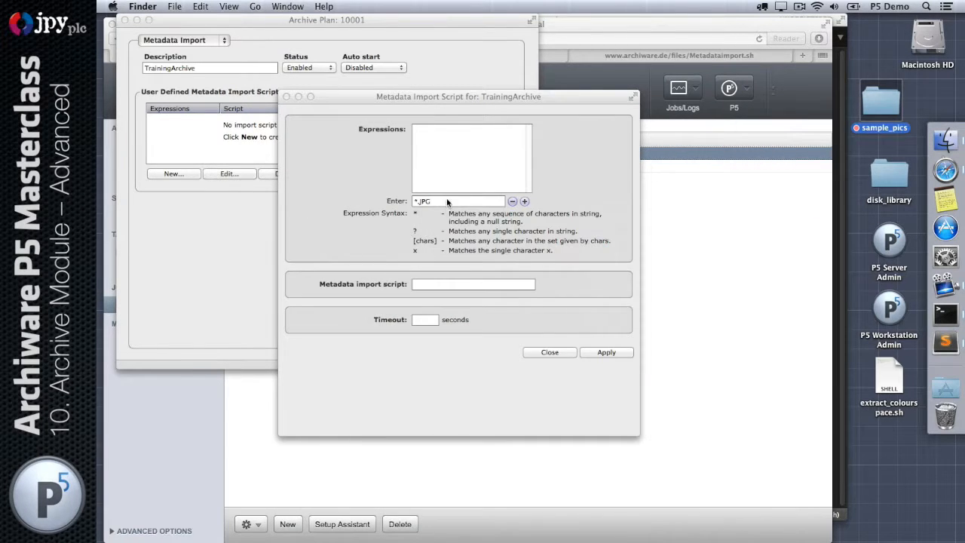
click(456, 201)
text(*.JPG)
click(525, 201)
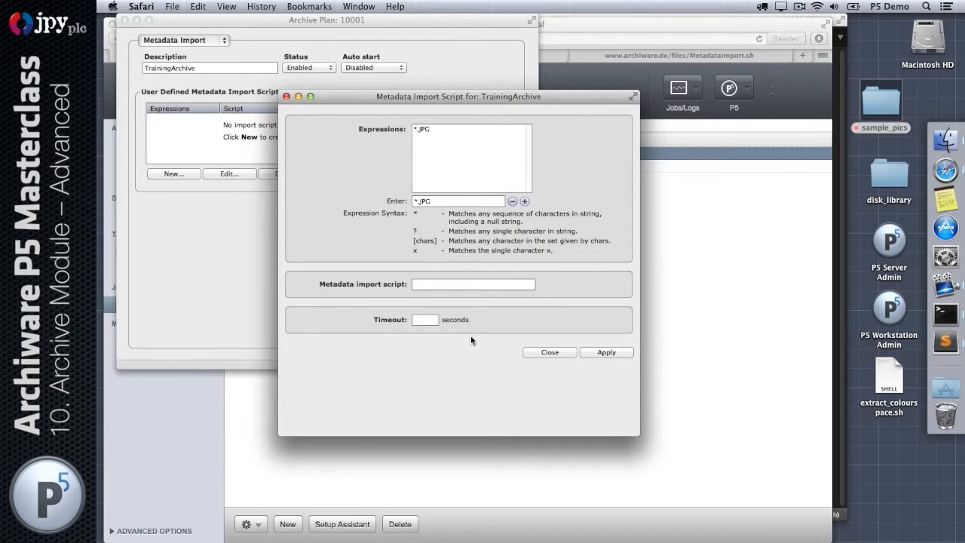
Set the import script to /Users/p5demo/Desktop/extract_colourspace.sh with a 30-second timeout, and save the entry and the archive plan.
click(440, 280)
key(super+v)
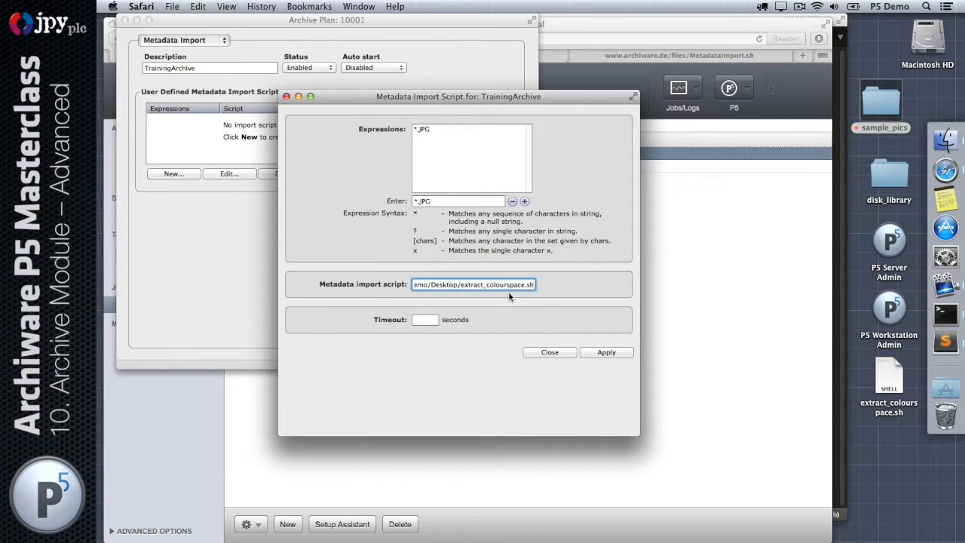
drag(515, 285, 641, 286)
click(890, 381)
click(529, 322)
click(435, 321)
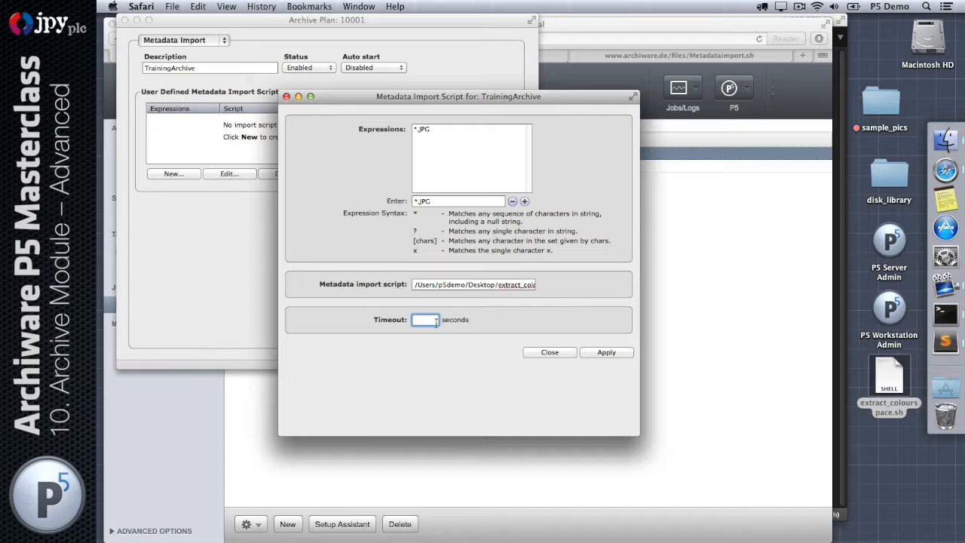
text(30)
click(593, 354)
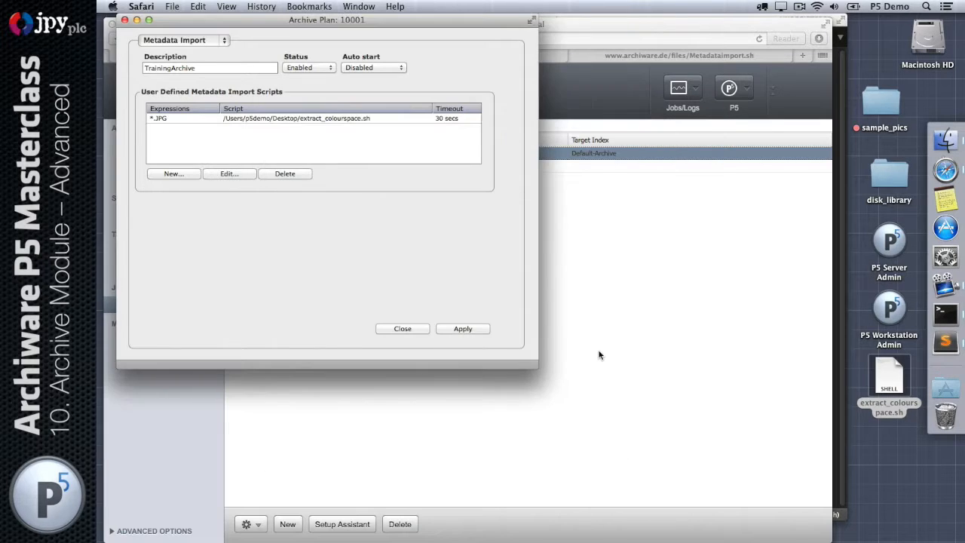
click(464, 328)
click(401, 329)
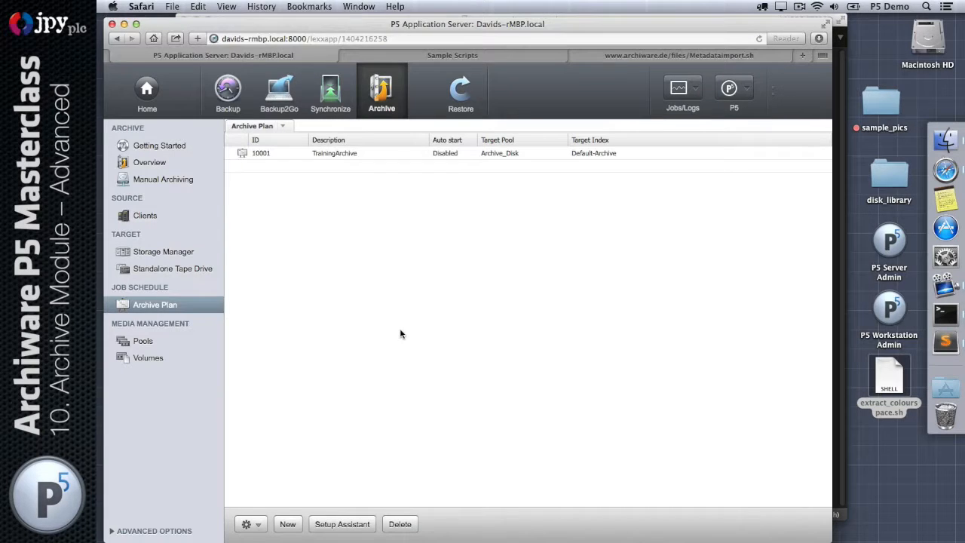
Select 2057.JPG to 2061.JPG in the Sample Pics Folder for manual archiving and open the archive options.
click(194, 179)
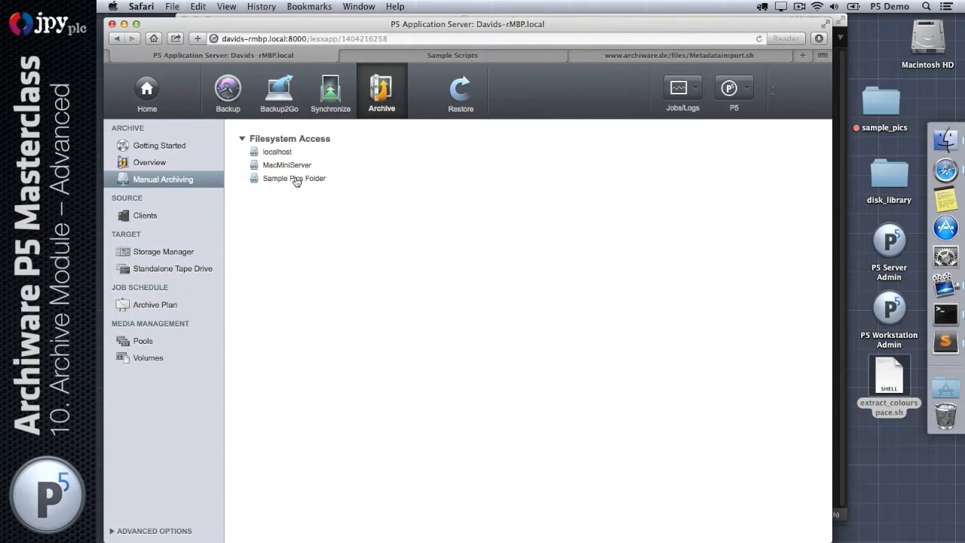
double_click(295, 181)
click(289, 153)
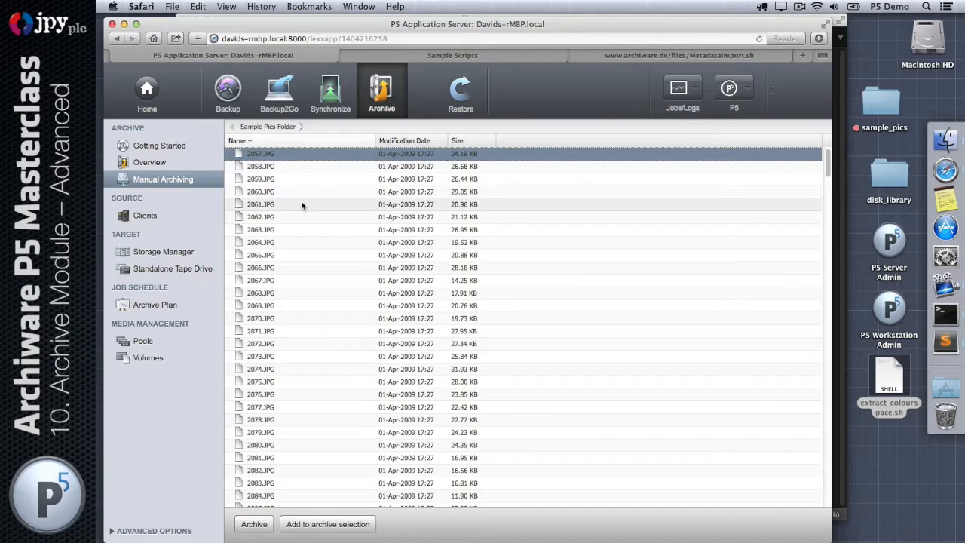
shift+click(301, 202)
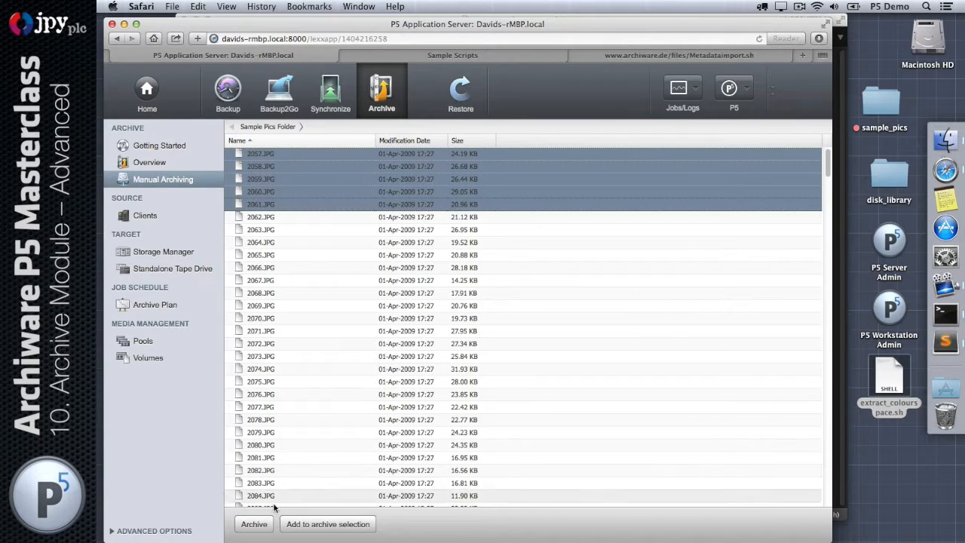
click(254, 526)
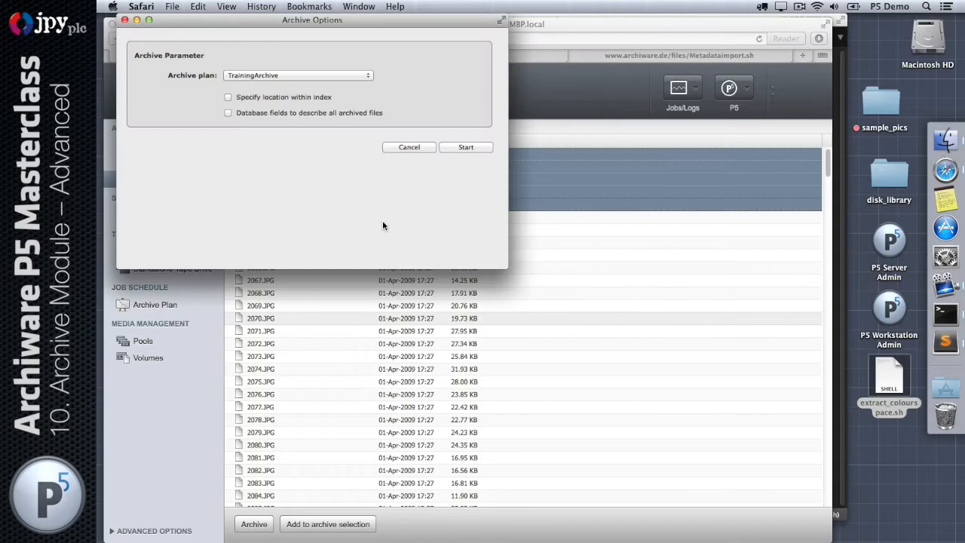
click(229, 113)
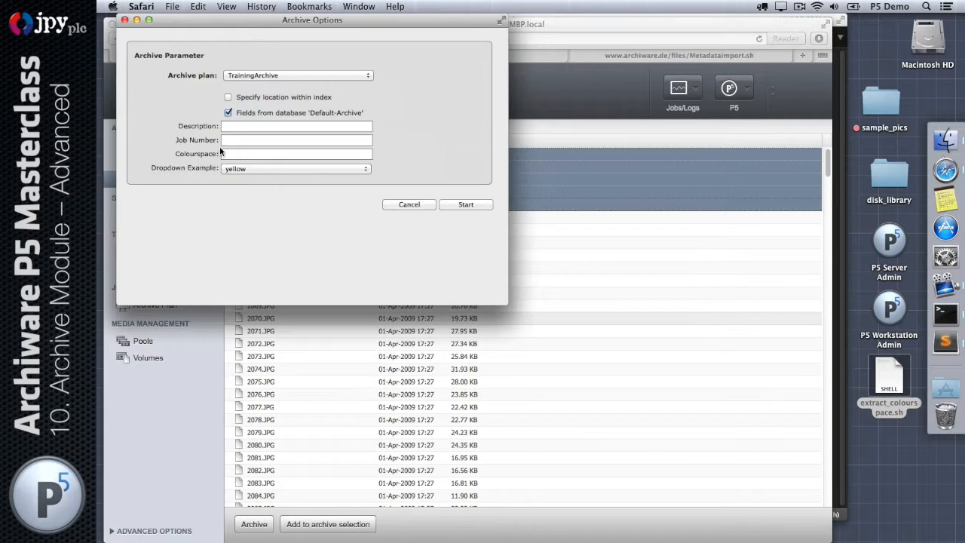
click(225, 153)
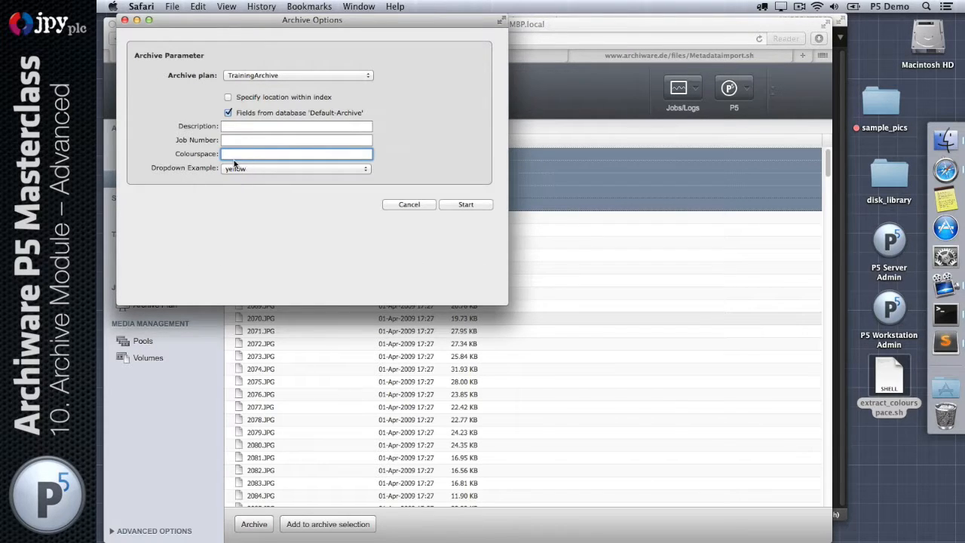
click(228, 113)
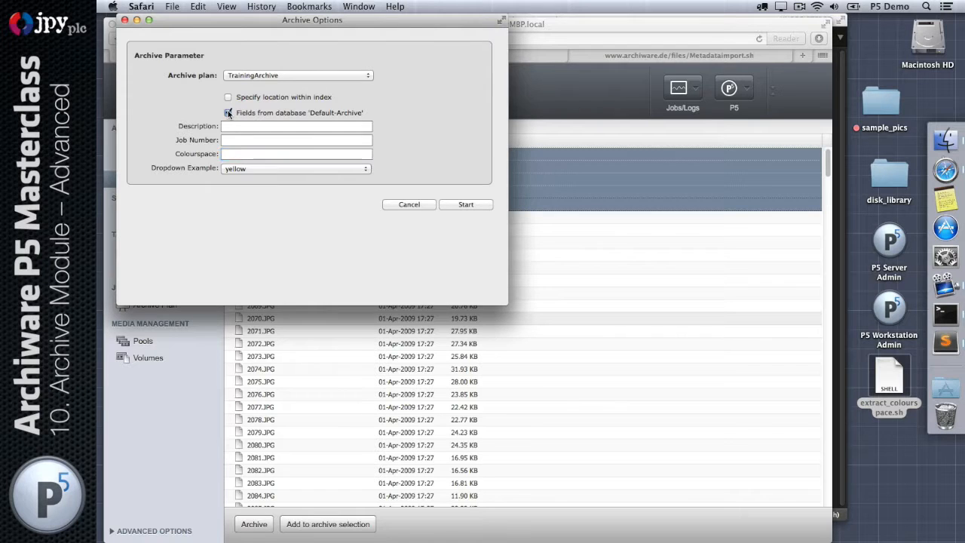
Start the archive job with the TrainingArchive plan and check the metadata line of its protocol in the job monitor.
click(466, 147)
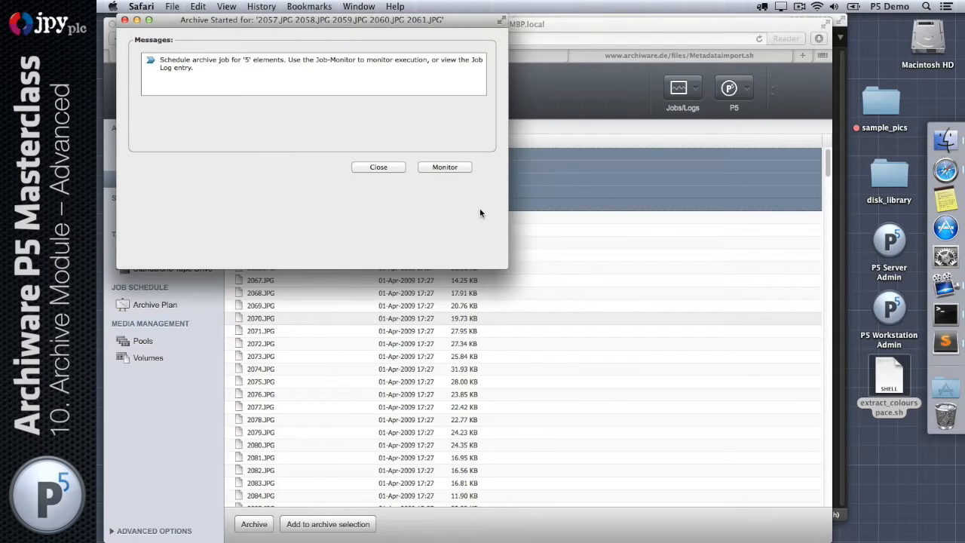
click(446, 167)
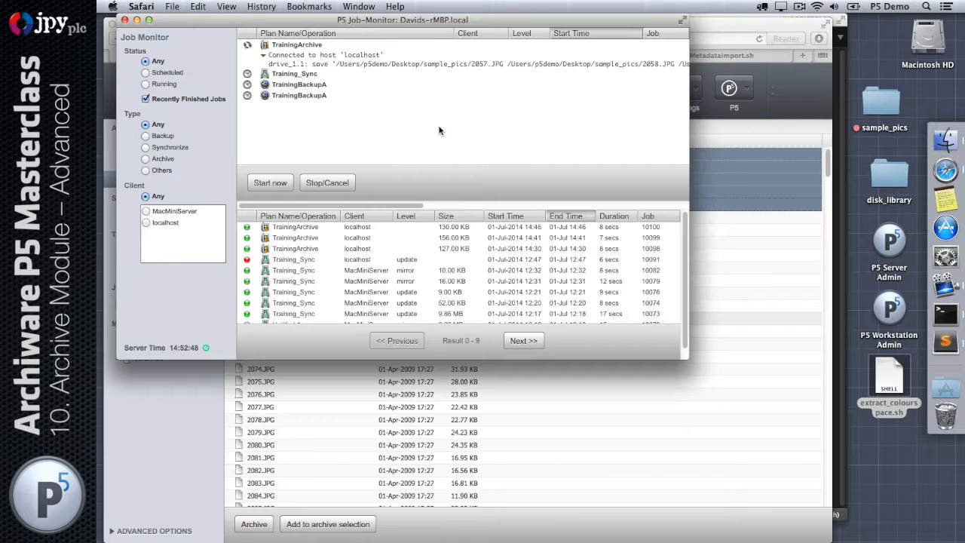
click(302, 228)
double_click(302, 230)
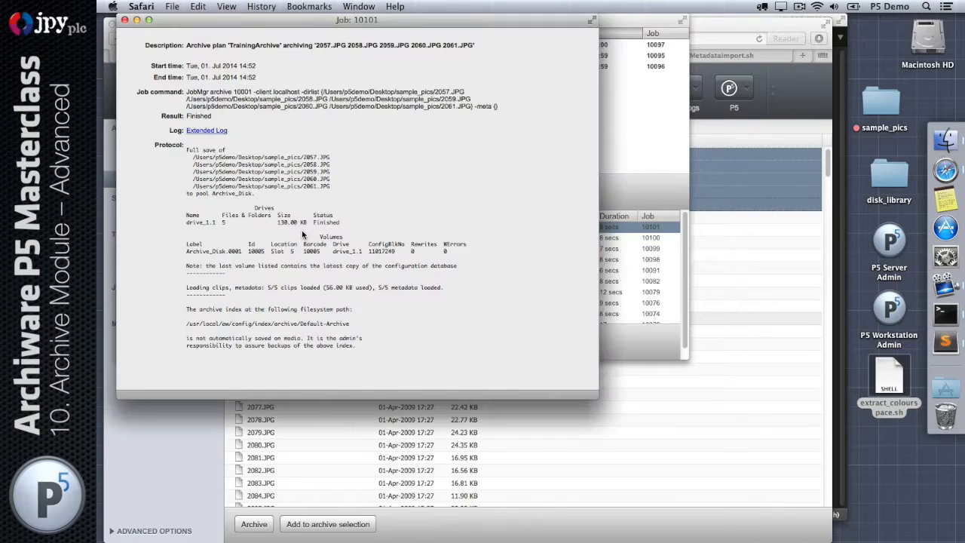
drag(377, 288, 443, 288)
click(125, 21)
click(125, 20)
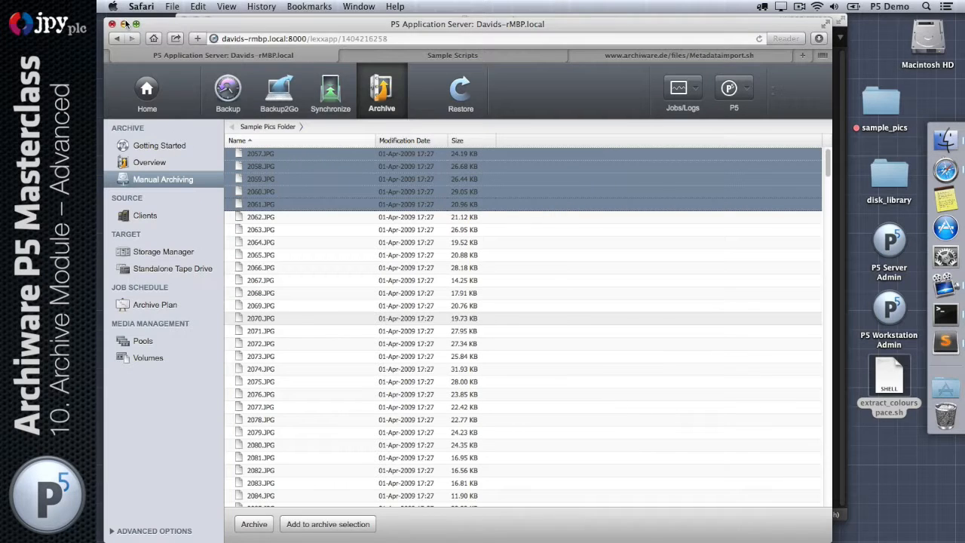
Browse the Default Archive index for restore, show its Colourspace column and open the Users folder.
click(462, 88)
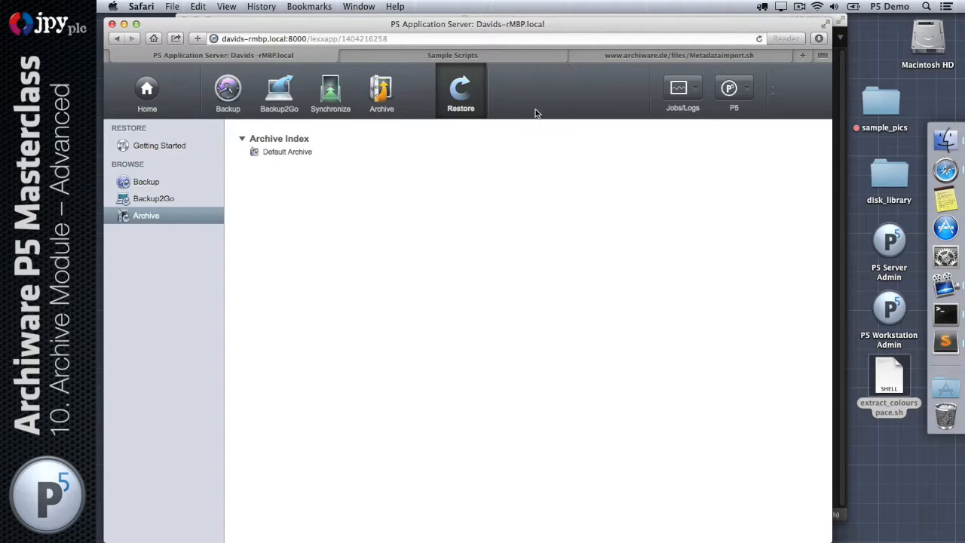
click(293, 152)
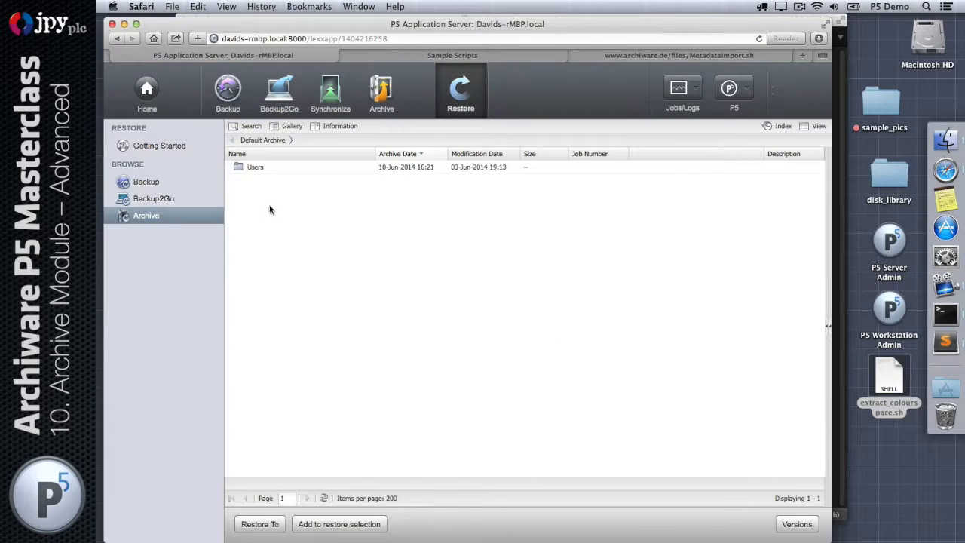
click(816, 128)
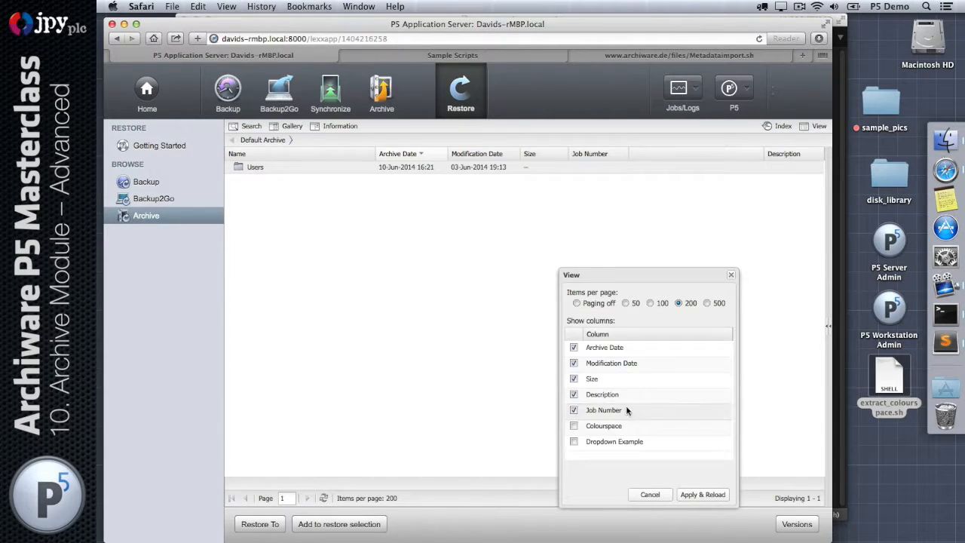
click(574, 426)
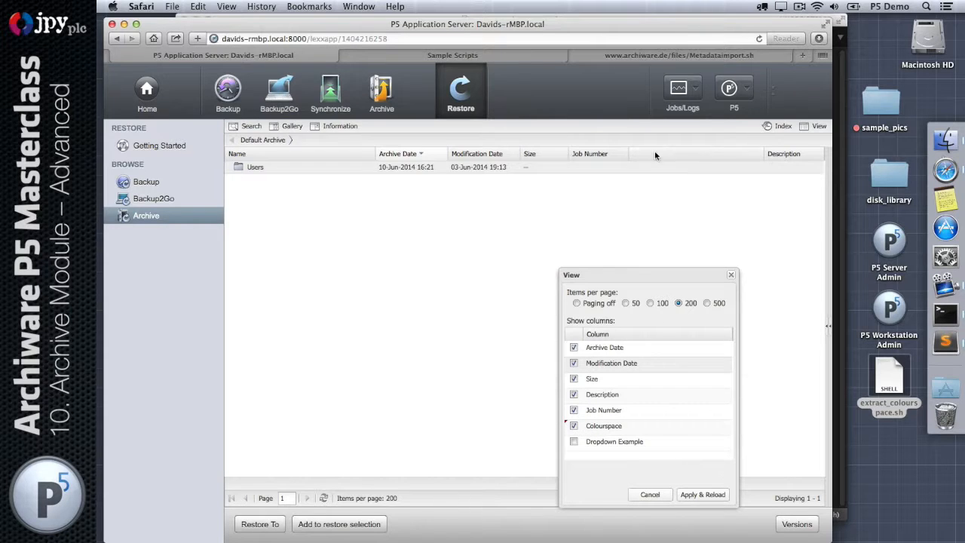
click(708, 497)
double_click(290, 167)
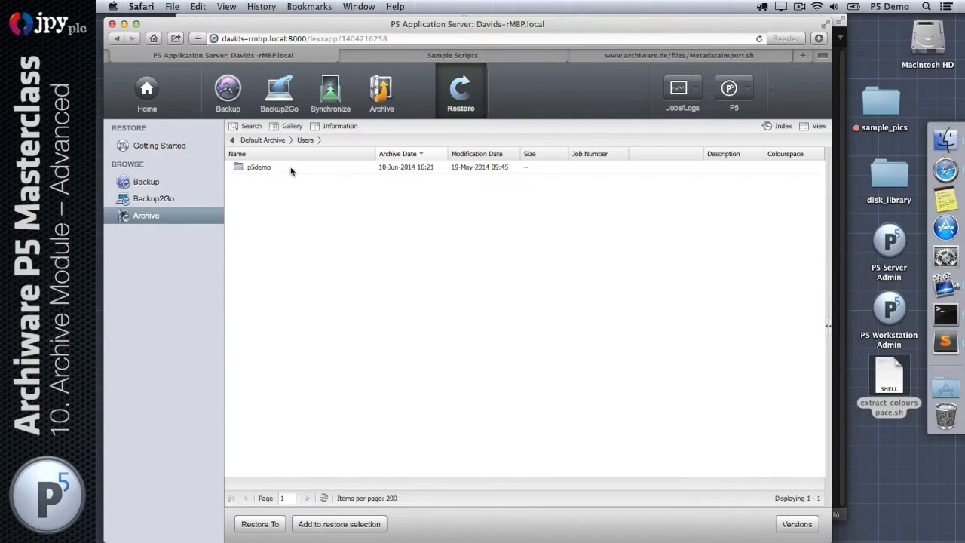
Open p5demo, Desktop and sample_pics in the archive index to check the Colourspace column of the archived JPGs.
double_click(290, 166)
double_click(290, 167)
double_click(290, 167)
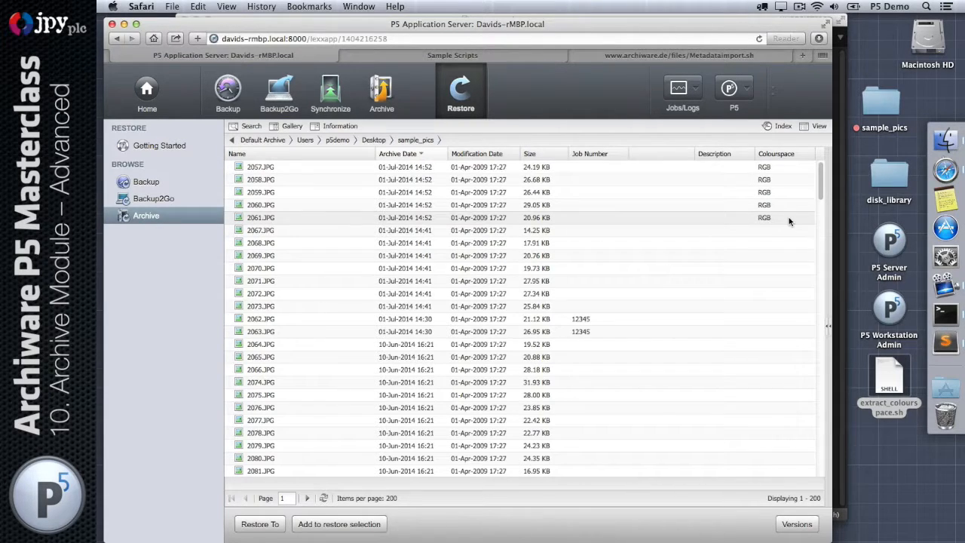
Switch to Sublime Text to review the mdls line and the user_colourspace field name in extract_colourspace.sh, and return to Safari.
click(945, 341)
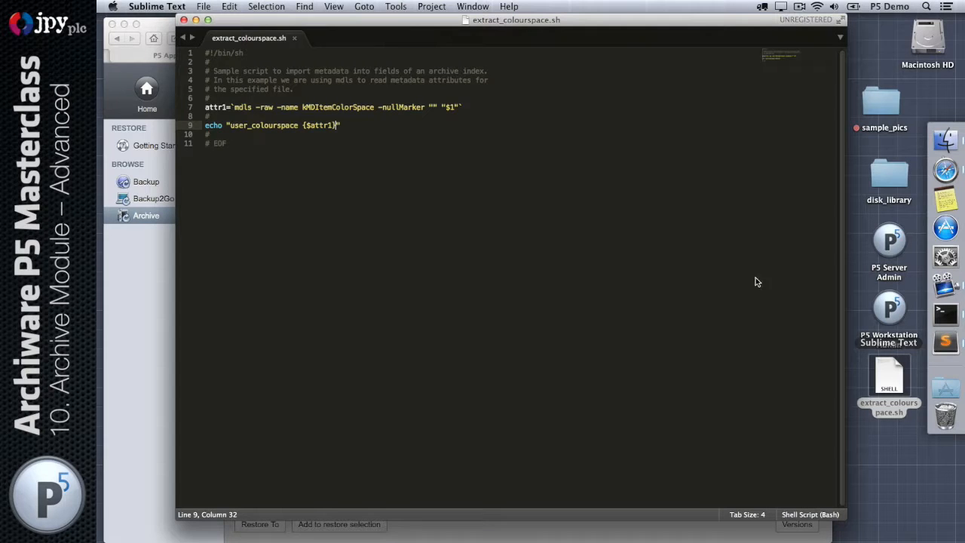
drag(206, 107, 463, 107)
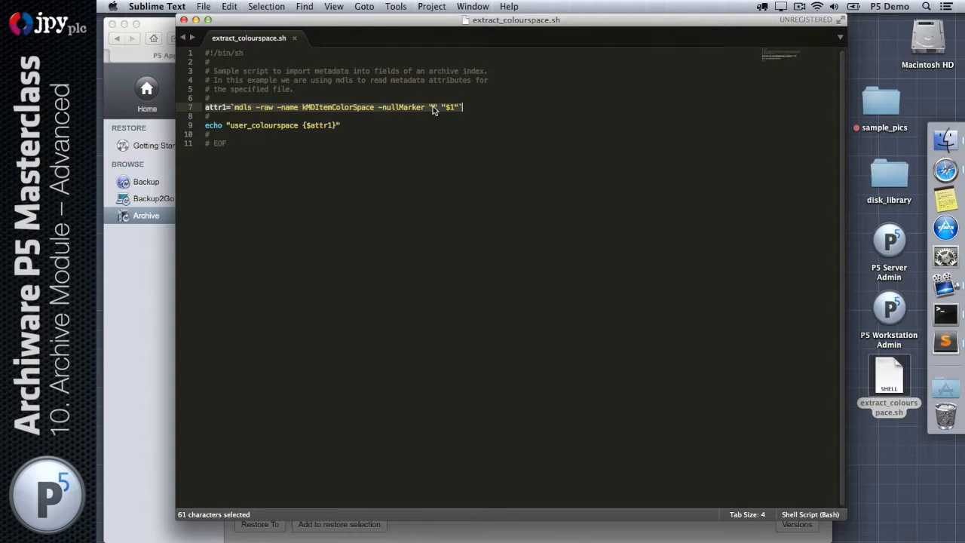
drag(234, 107, 374, 107)
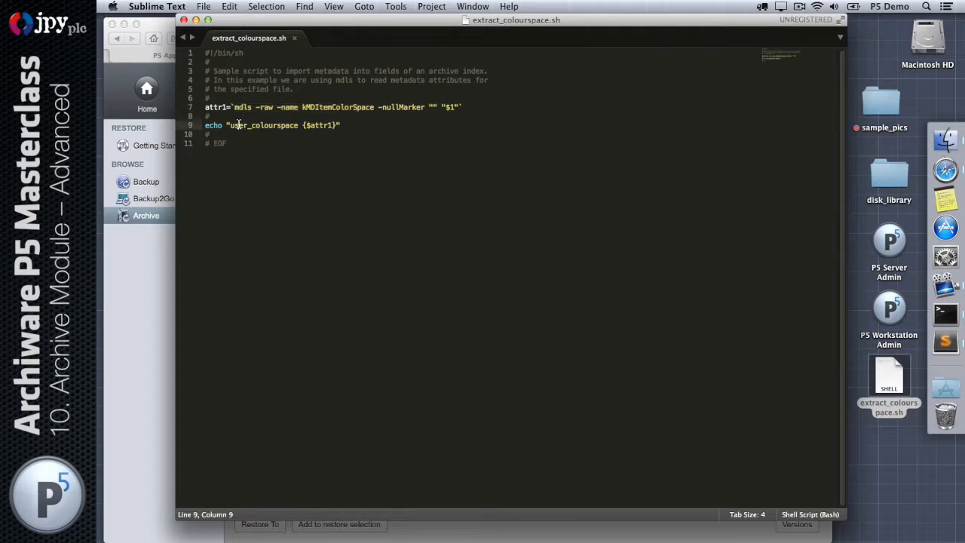
double_click(272, 125)
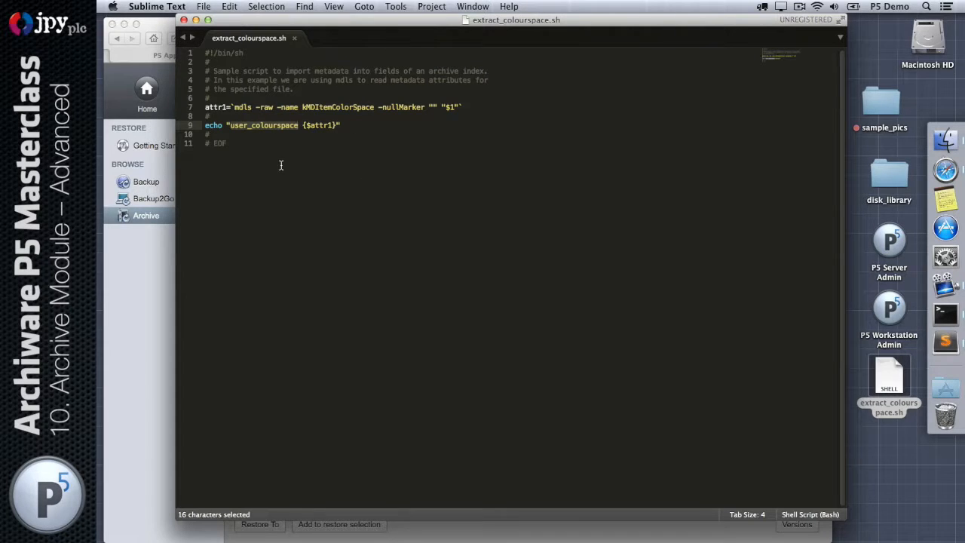
click(162, 26)
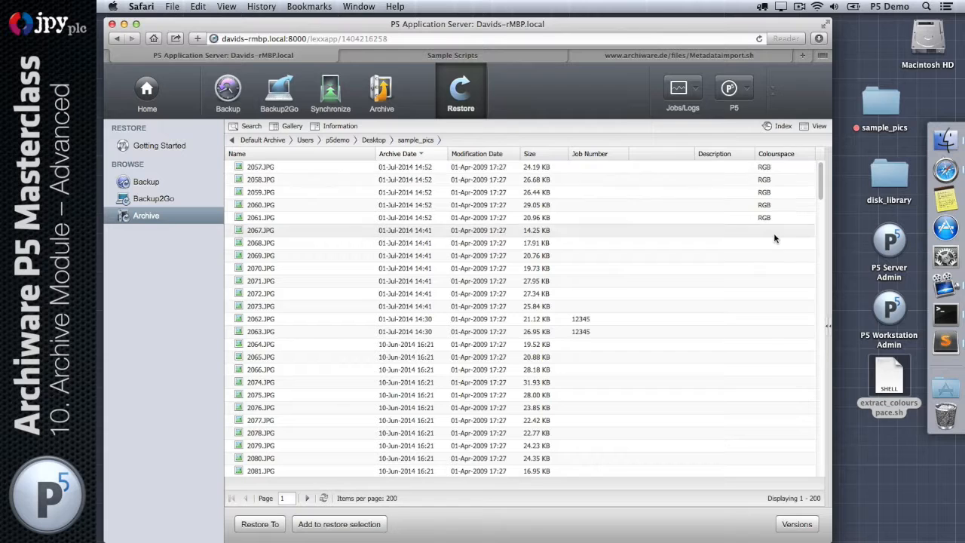
Search the Default Archive index for files whose Colourspace contains RGB.
click(247, 126)
click(258, 156)
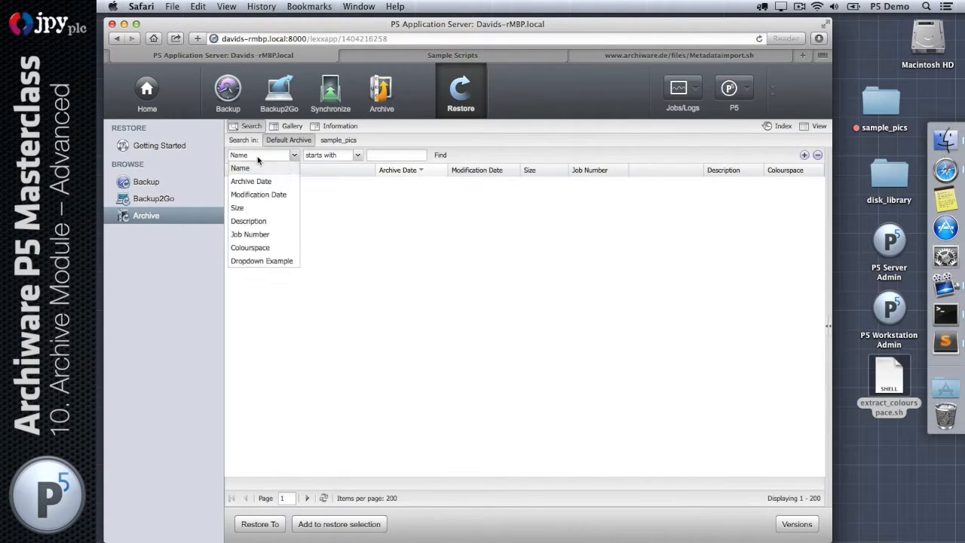
click(256, 247)
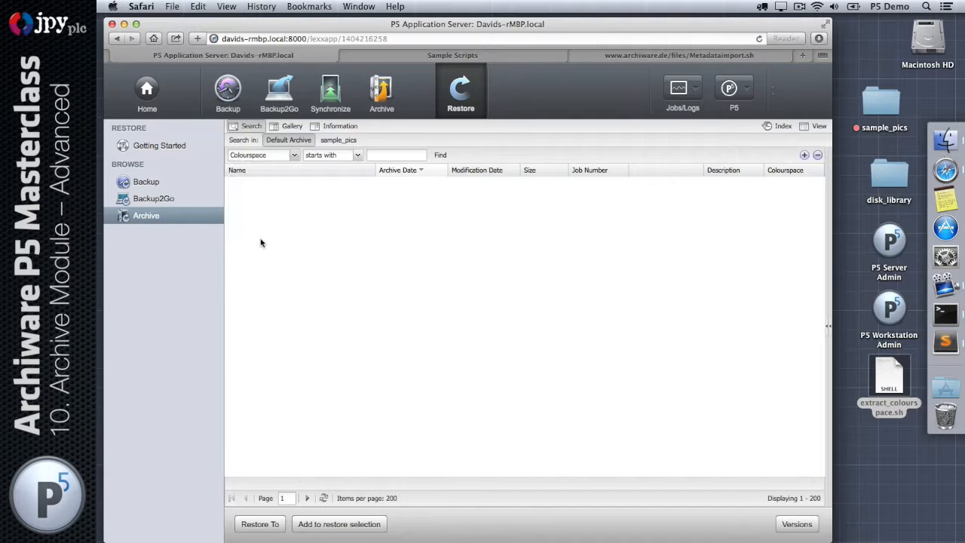
click(357, 156)
click(319, 181)
click(394, 154)
text(RGB)
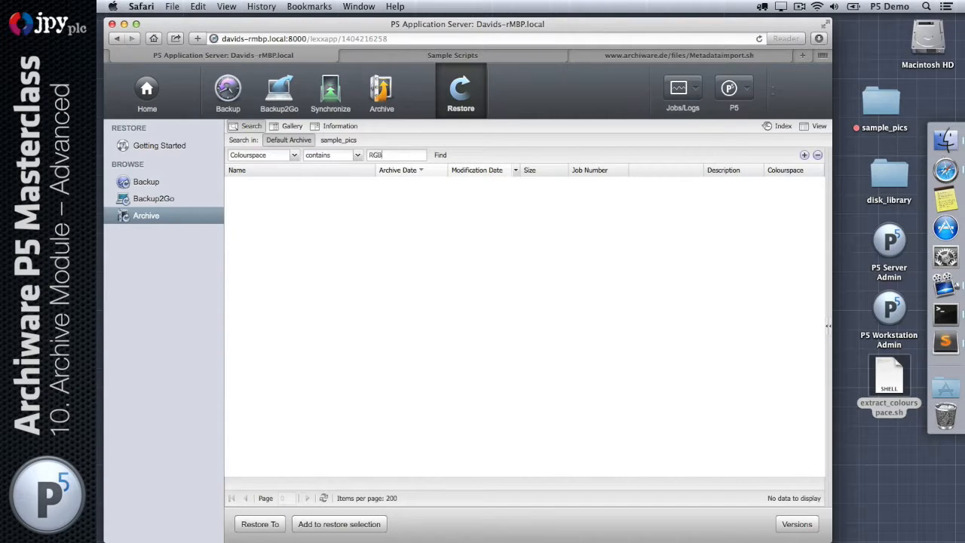
key(Return)
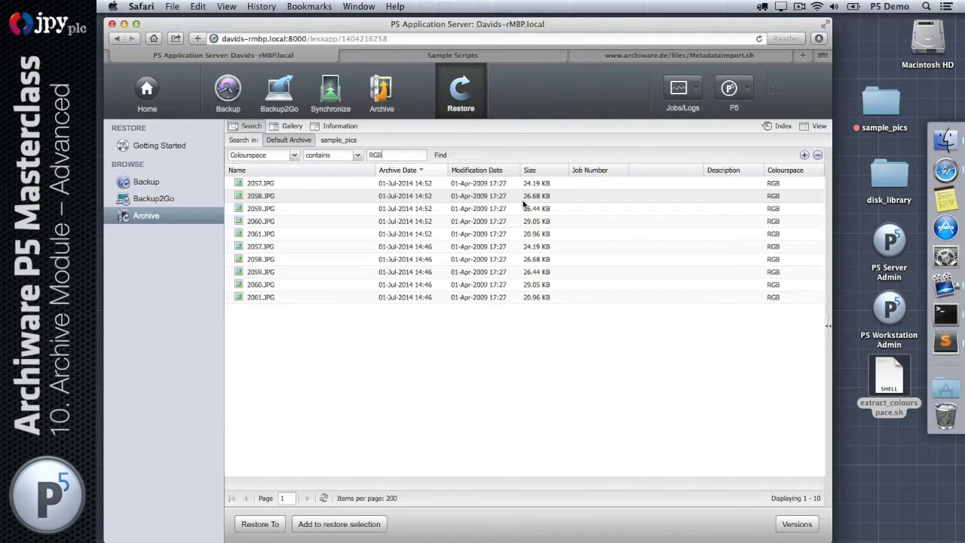
Show the information for the first 2057.JPG result, set its Dropdown Example field to blue and apply the change.
click(325, 129)
click(273, 184)
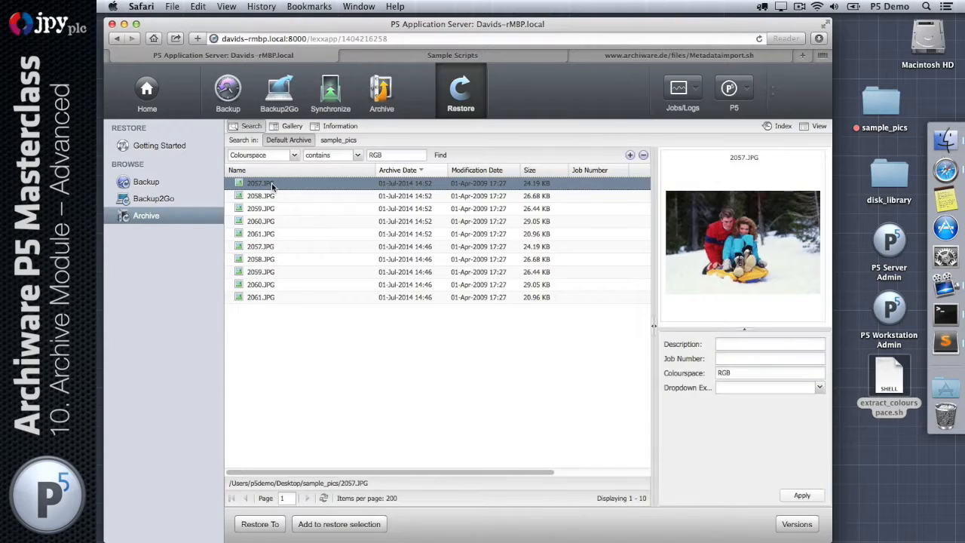
double_click(731, 372)
click(747, 389)
click(820, 387)
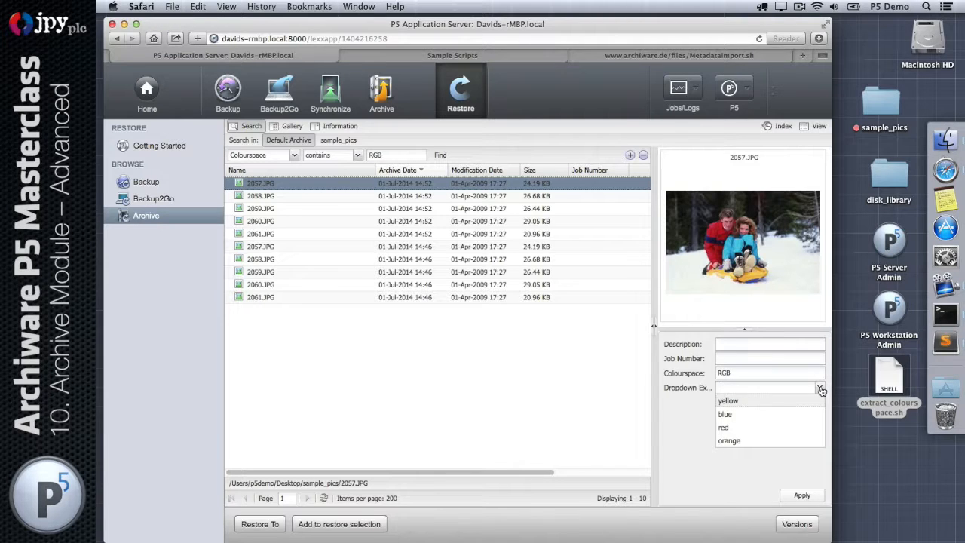
click(728, 414)
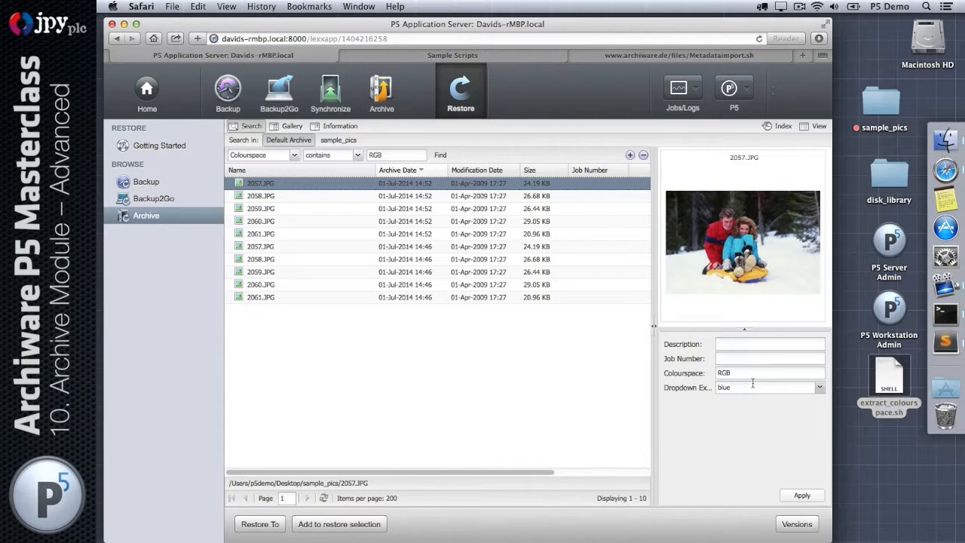
click(803, 498)
click(406, 196)
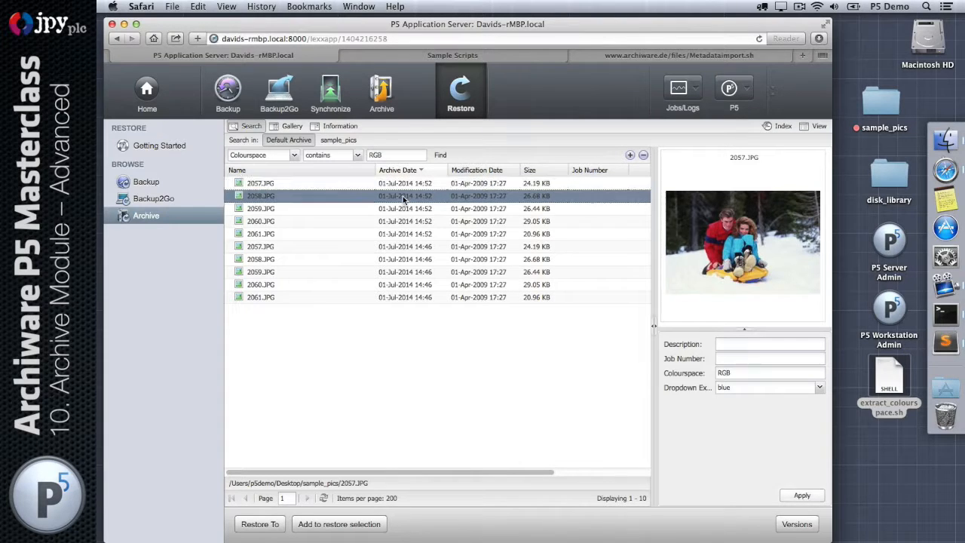
click(406, 182)
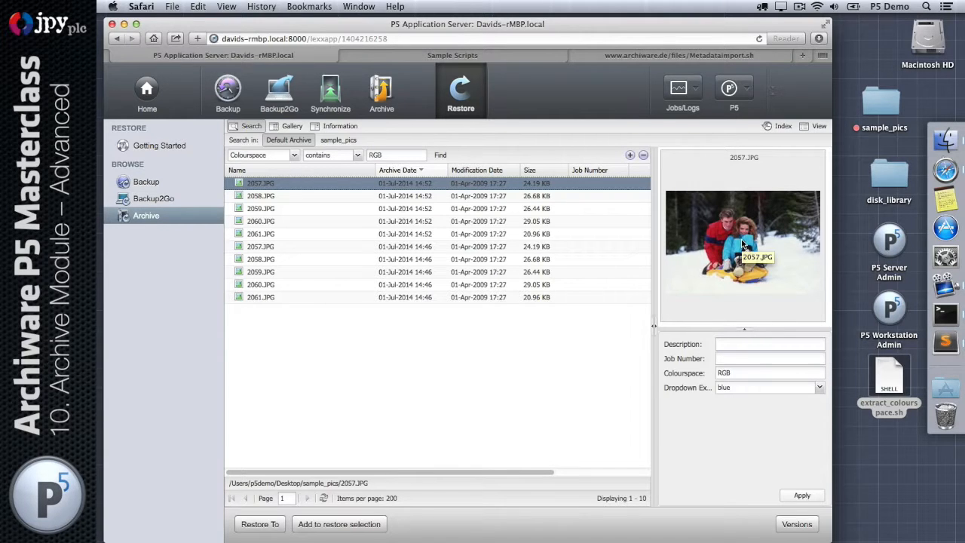
Open the TrainingArchive plan, review the *.JPG entry in its Metadata Import settings and close the plan.
click(381, 90)
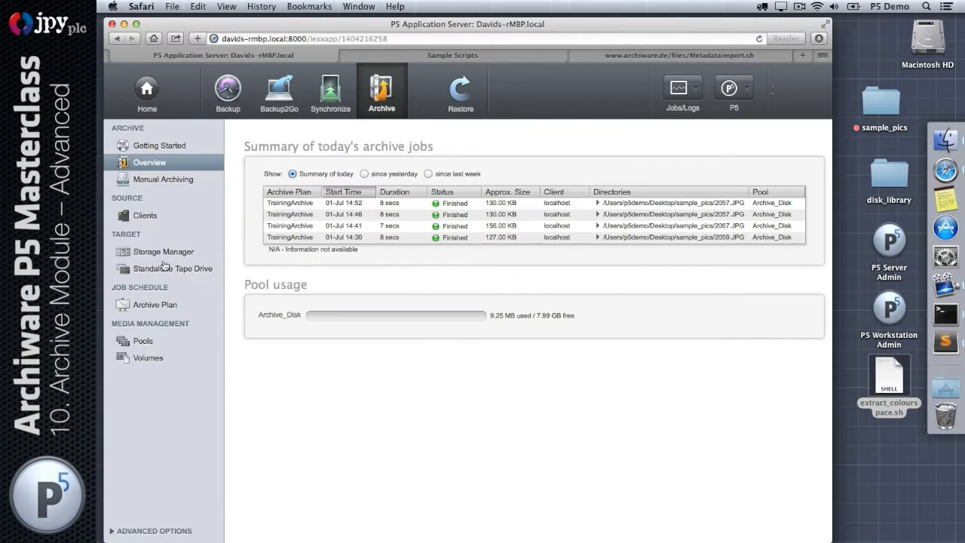
click(148, 303)
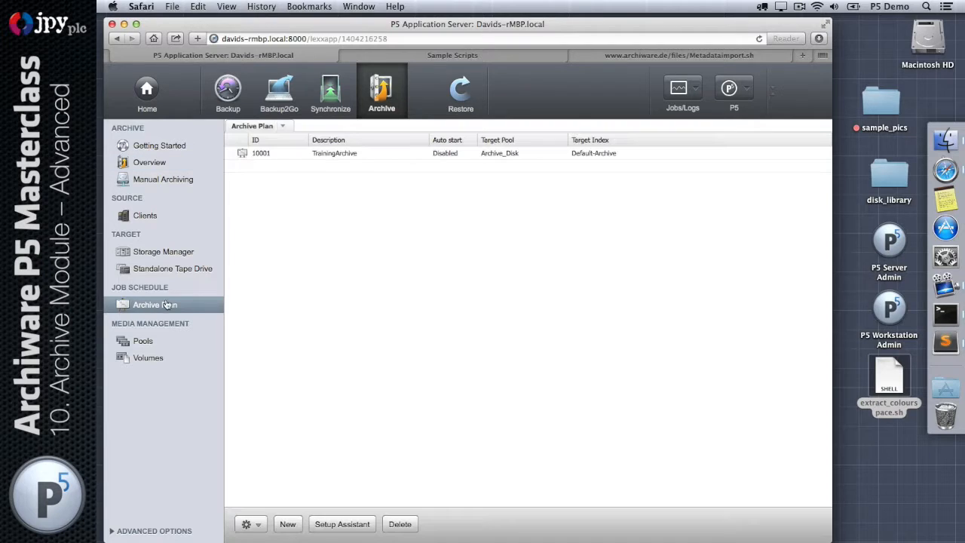
double_click(351, 154)
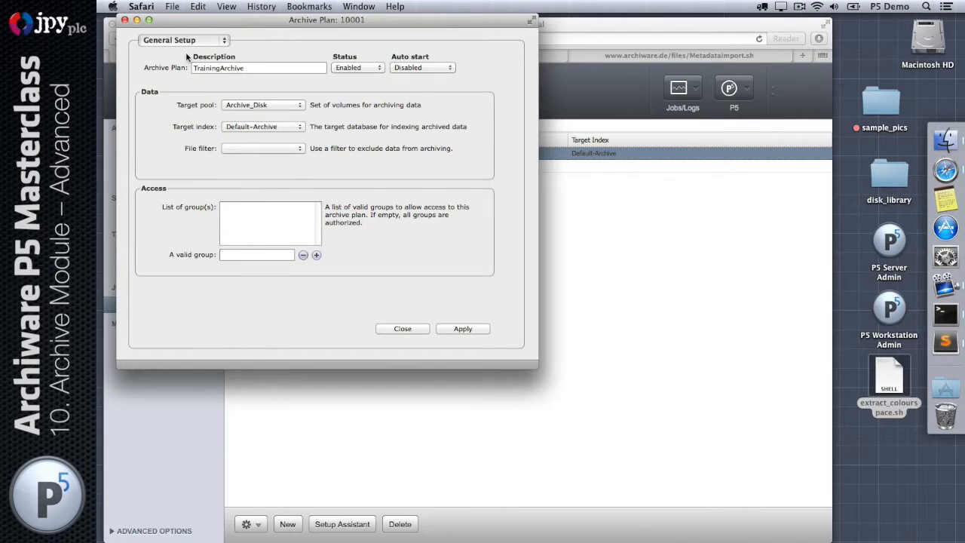
click(184, 40)
click(168, 93)
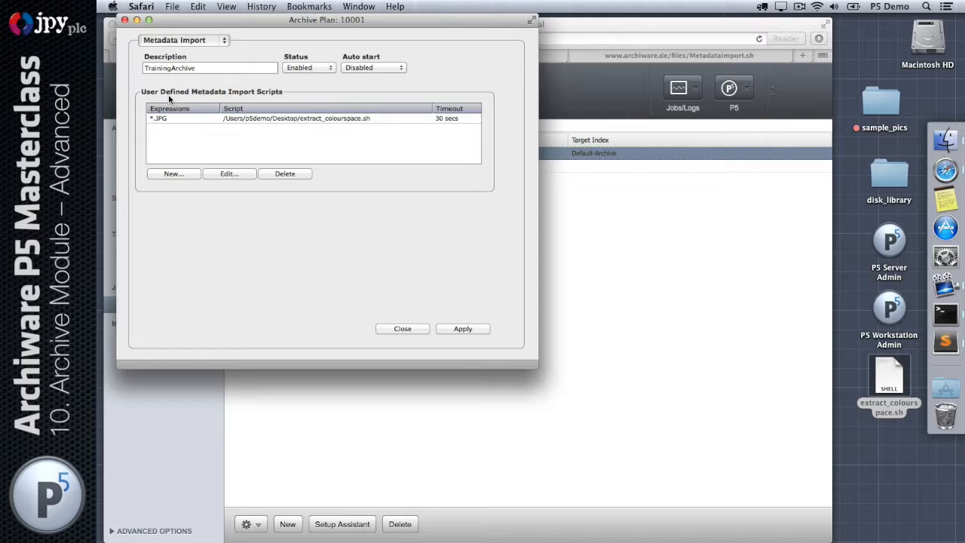
click(167, 117)
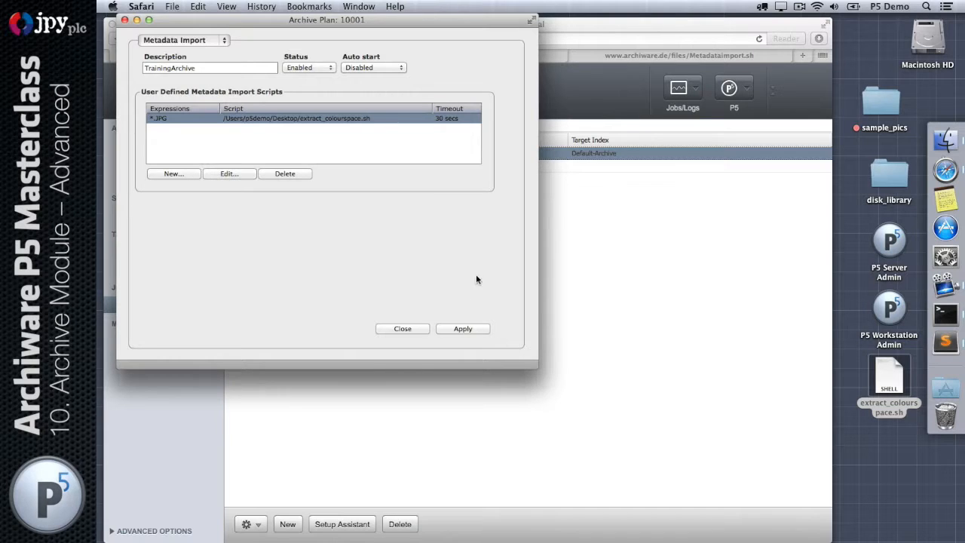
click(409, 330)
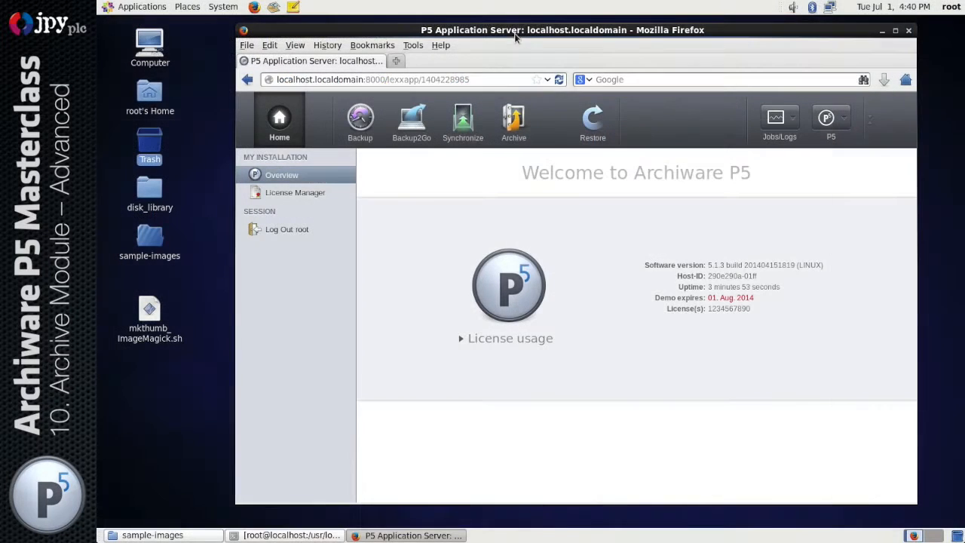
Open the TrainingArchive plan on the Linux P5 server and show its Preview Generation settings.
drag(514, 31, 513, 31)
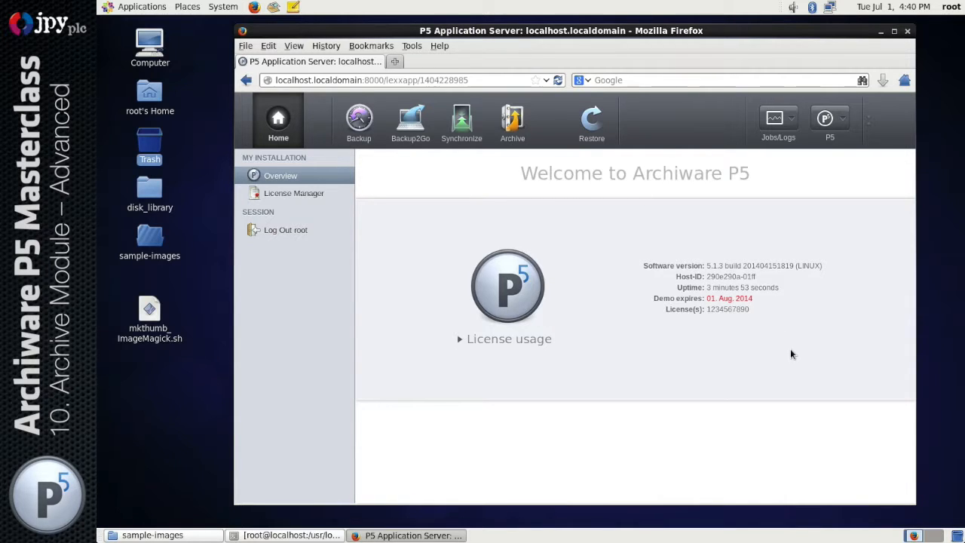
click(512, 120)
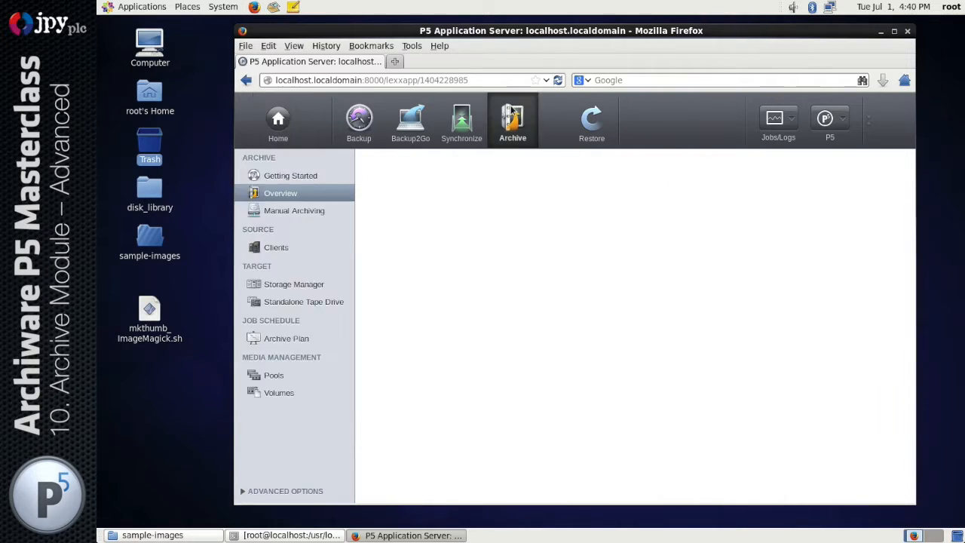
click(286, 339)
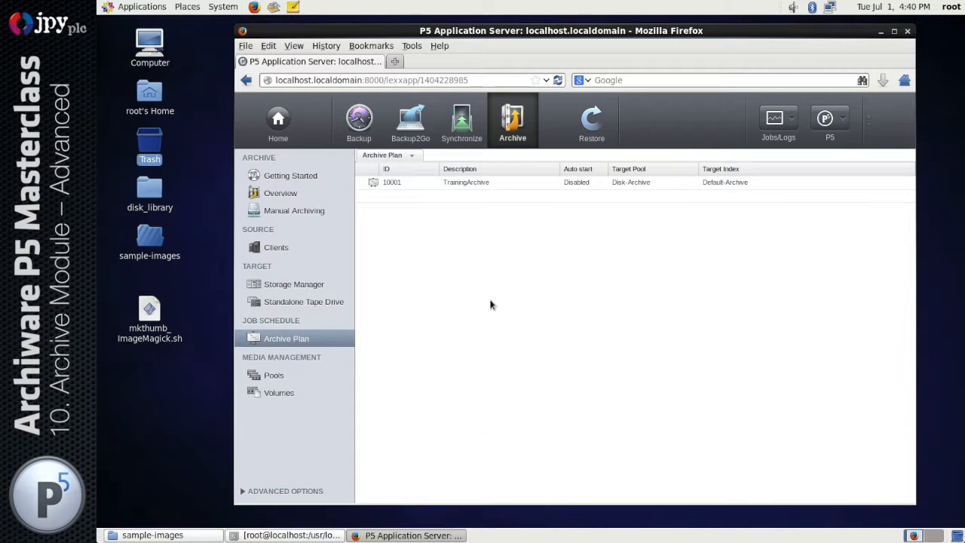
double_click(467, 182)
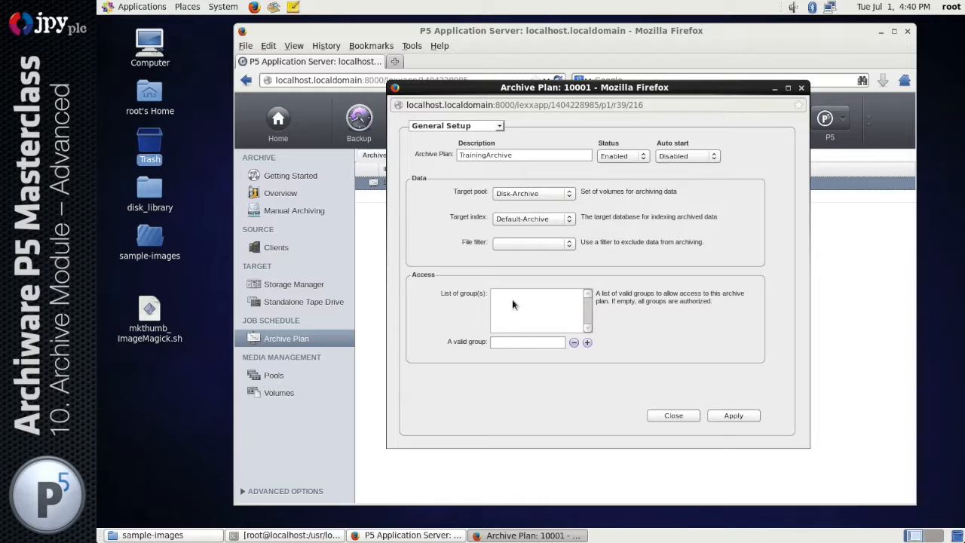
click(500, 126)
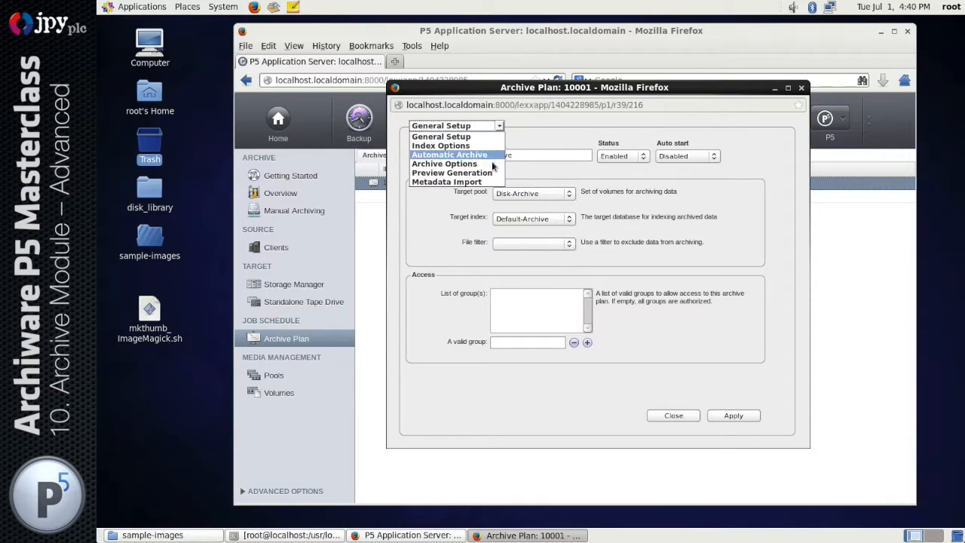
click(452, 172)
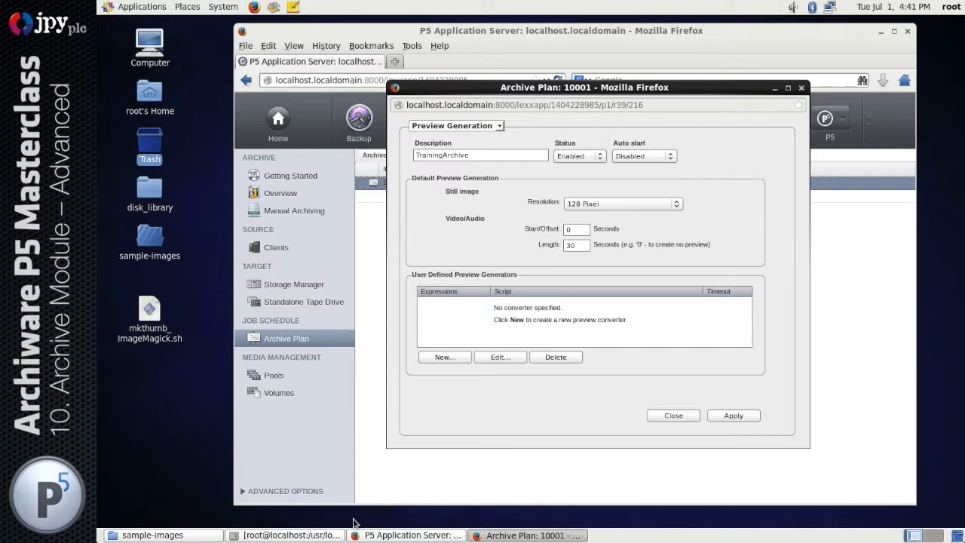
Switch to the terminal, try to install imagemagick with yum, and run convert to check that the ImageMagick tool is available.
click(318, 536)
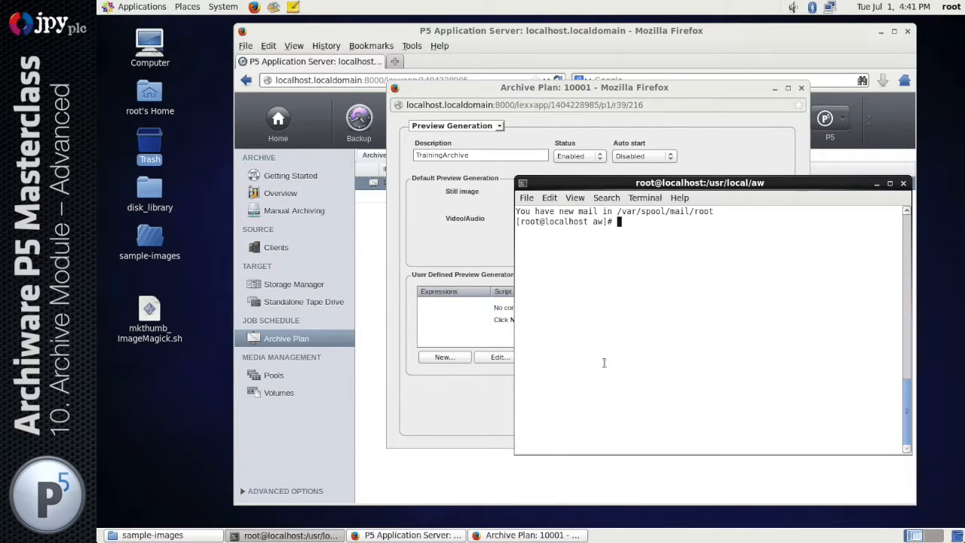
text(yum install imagemag)
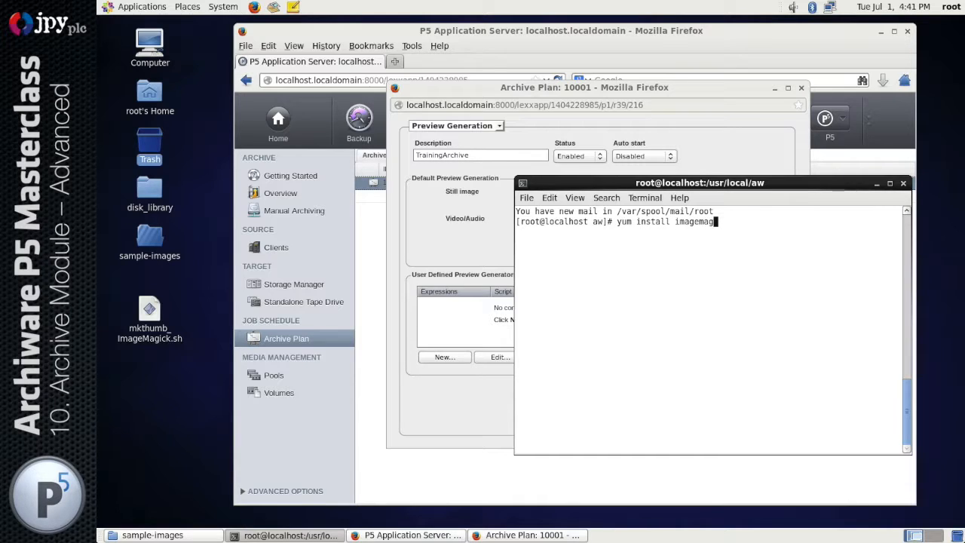
text(ick)
key(Return)
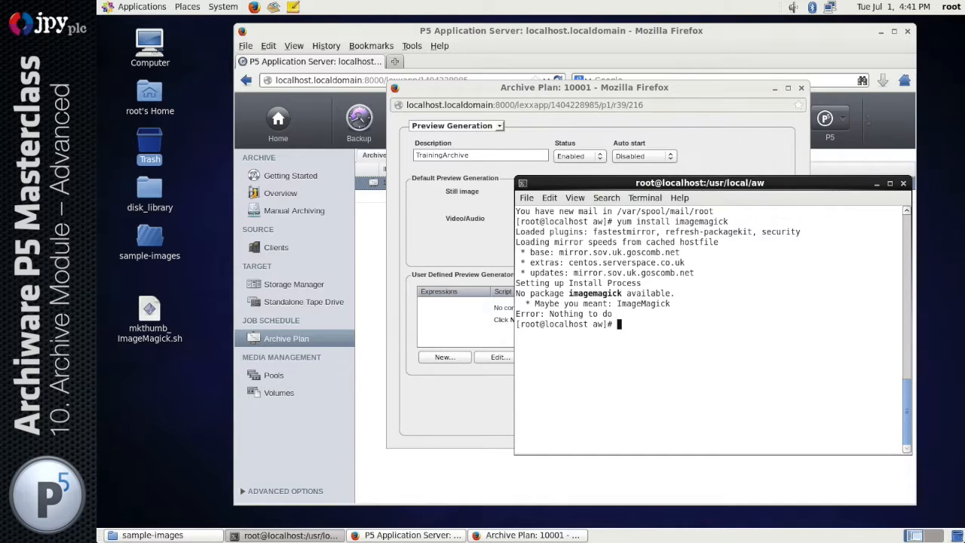
text(convert)
key(Return)
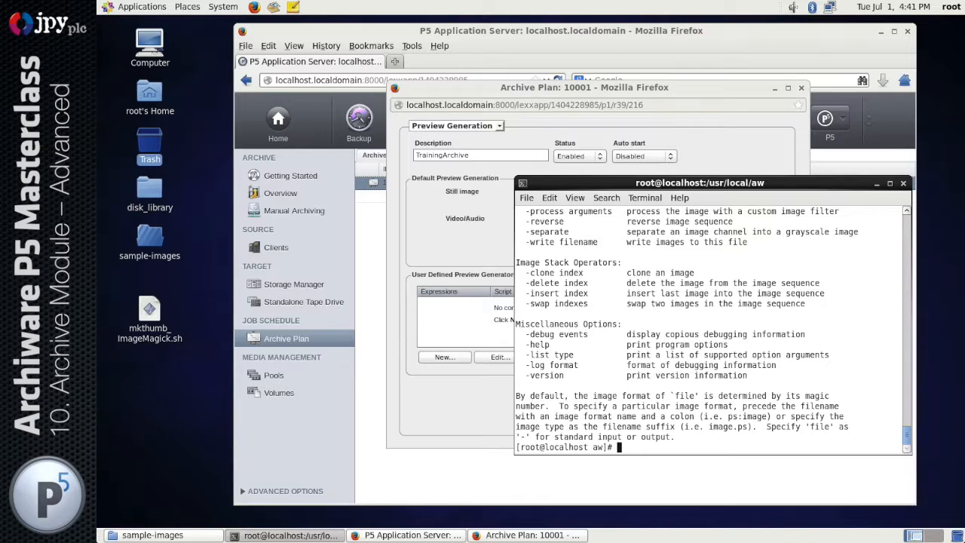
Switch back to Firefox, load archiware.com in a new tab and open its Sample Scripts page.
click(771, 157)
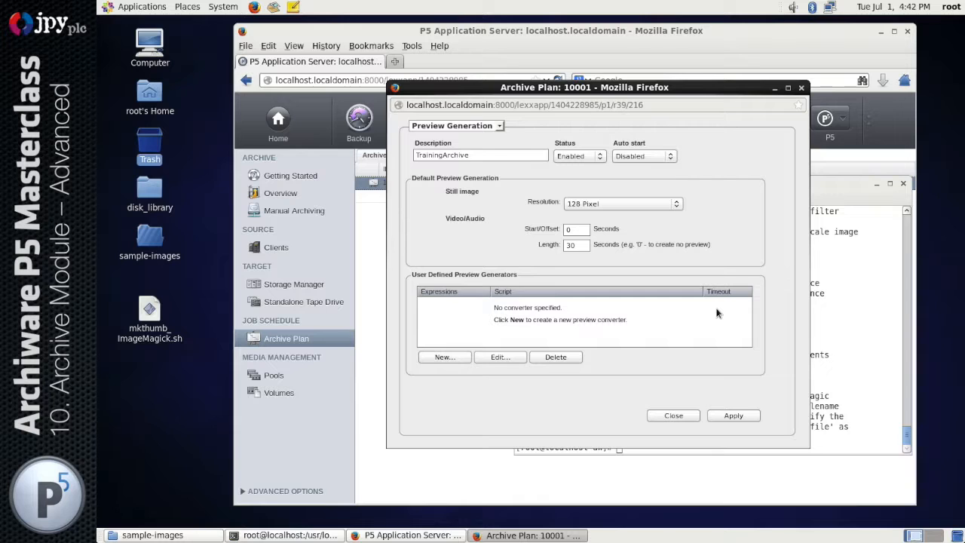
click(395, 61)
text(archiware.c)
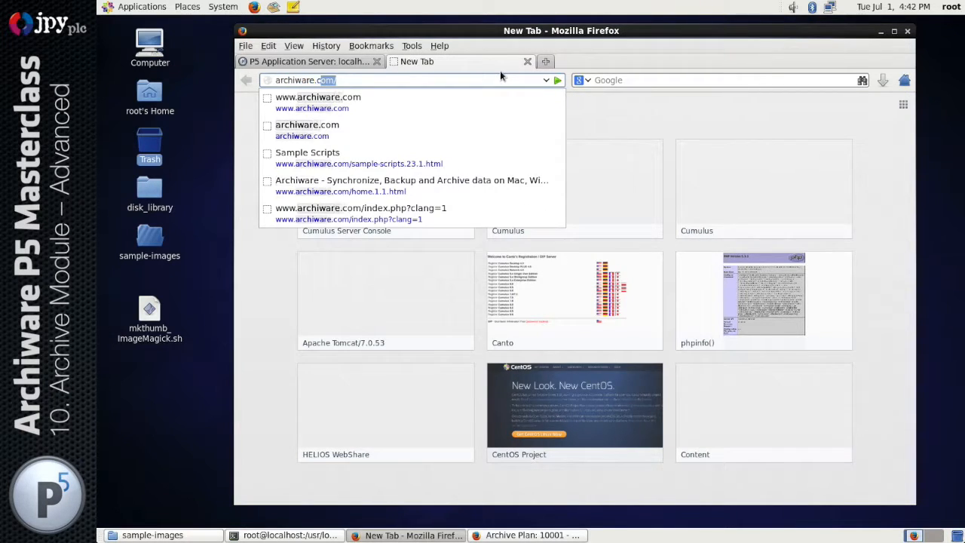
key(Return)
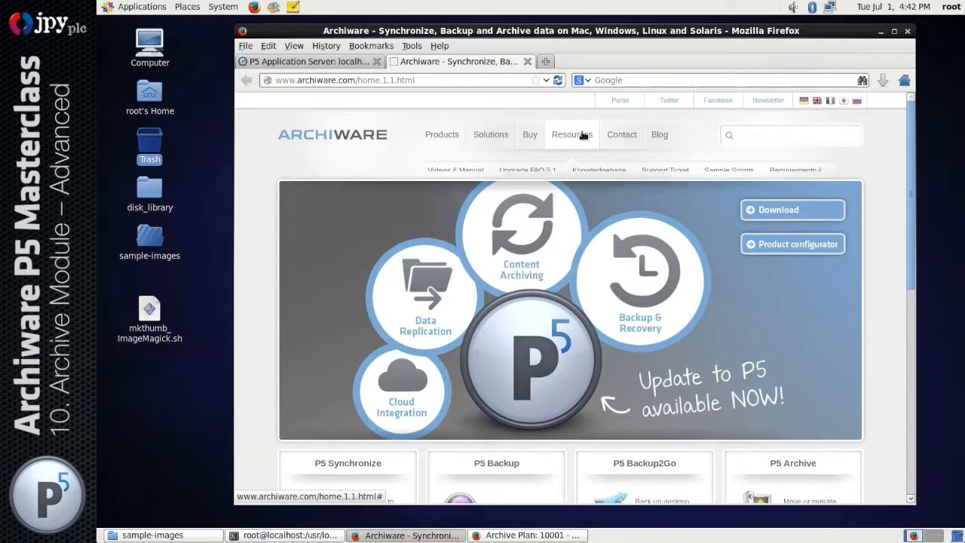
mouse_move(580, 135)
click(724, 171)
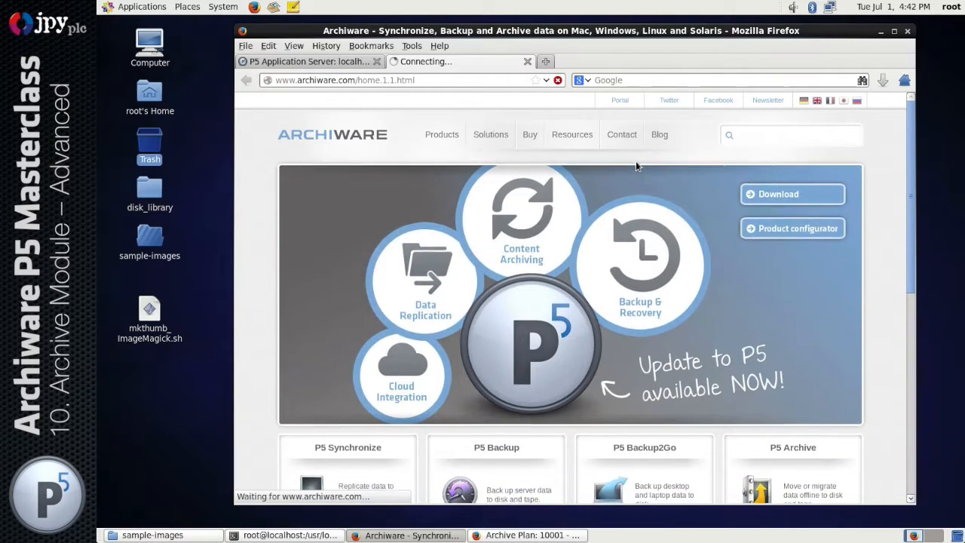
Find "linux" on the Sample Scripts page and open the mkthumb_ImageMagick.sh download for image previews with gedit.
key(ctrl+f)
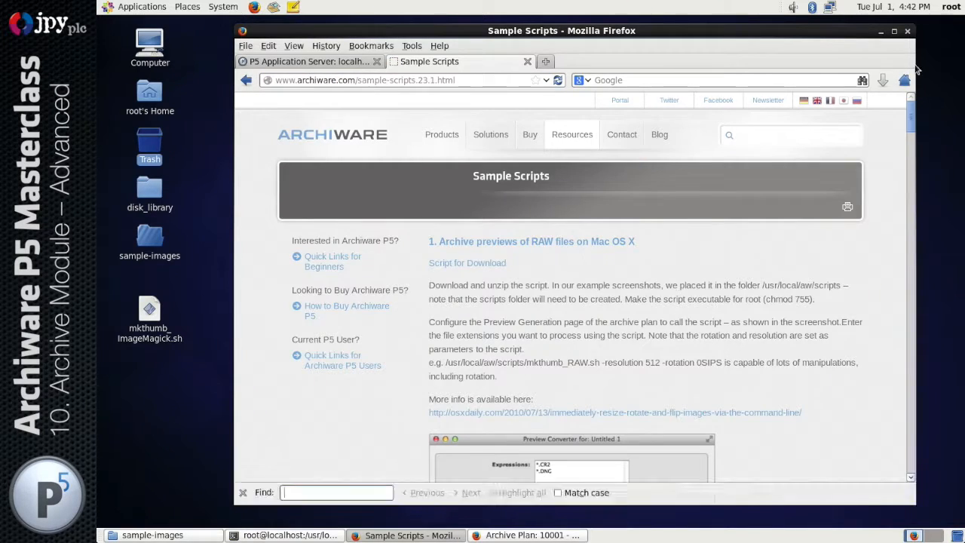
text(linux)
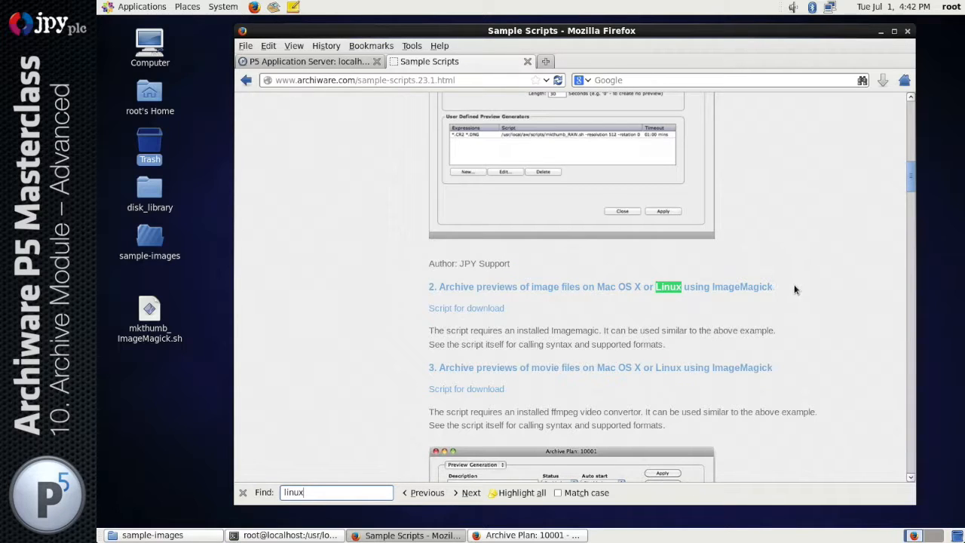
click(521, 301)
click(480, 311)
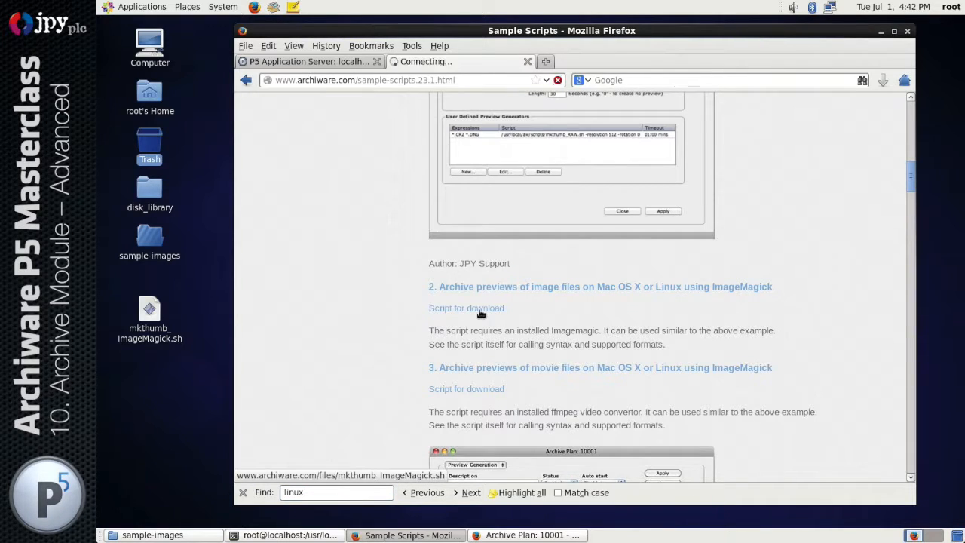
click(490, 277)
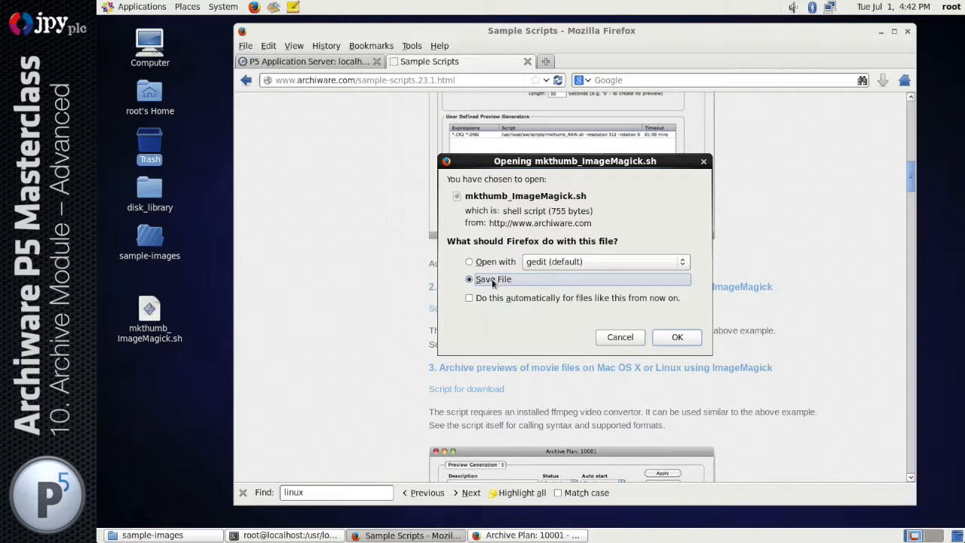
click(491, 263)
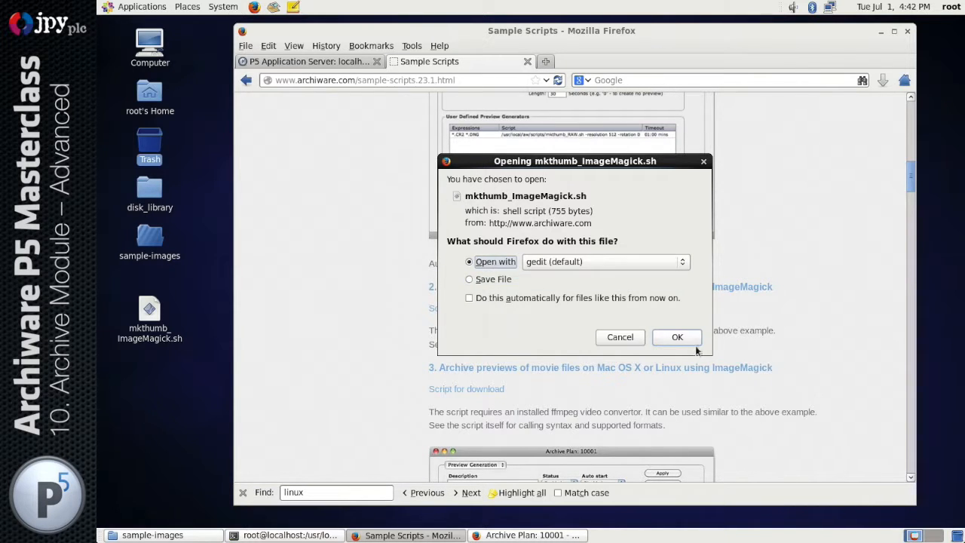
click(686, 338)
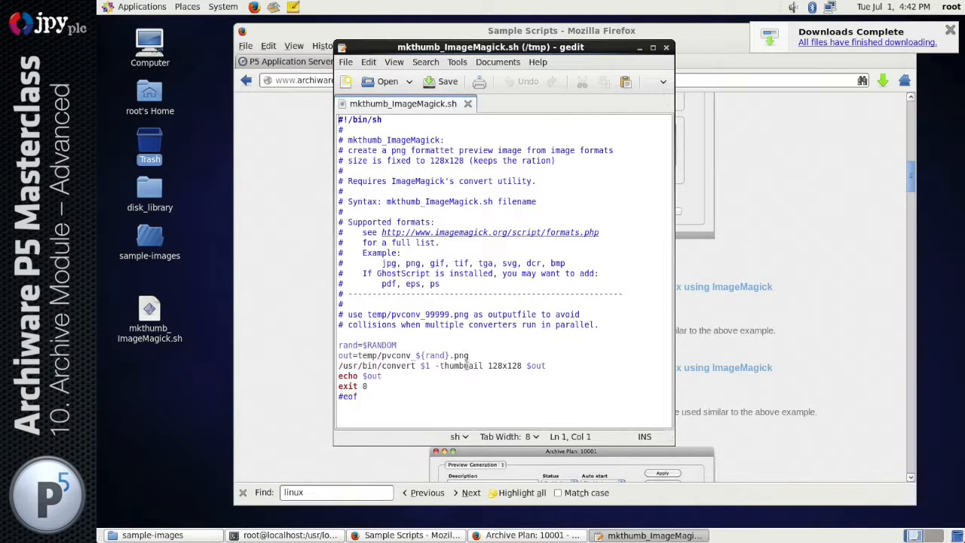
Review the downloaded script's comments, convert command arguments and output path definition, and close the file.
drag(600, 325, 312, 121)
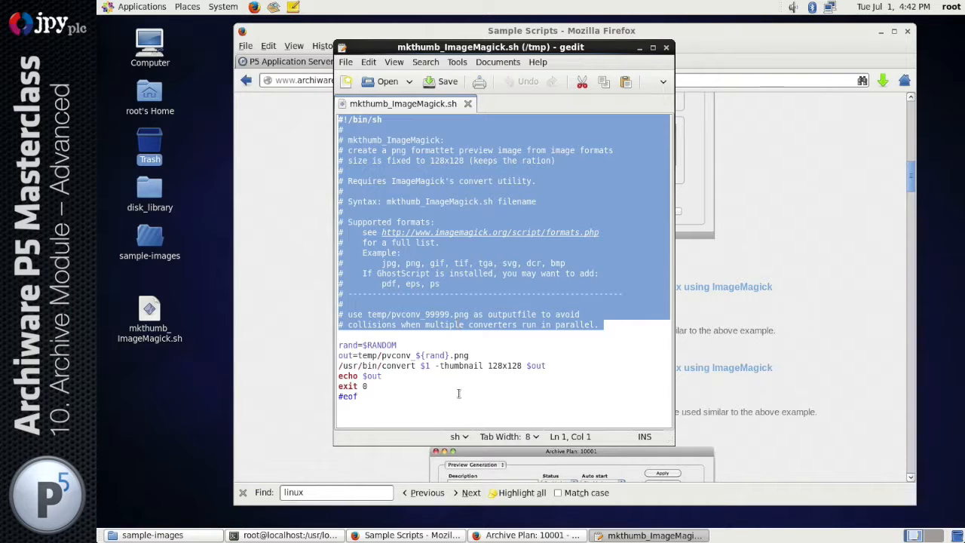
click(354, 413)
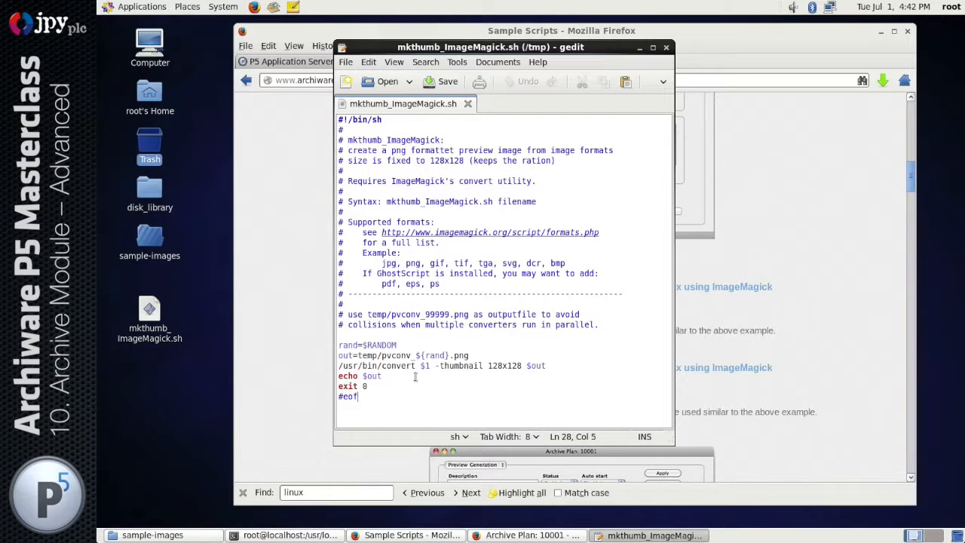
drag(414, 365, 337, 365)
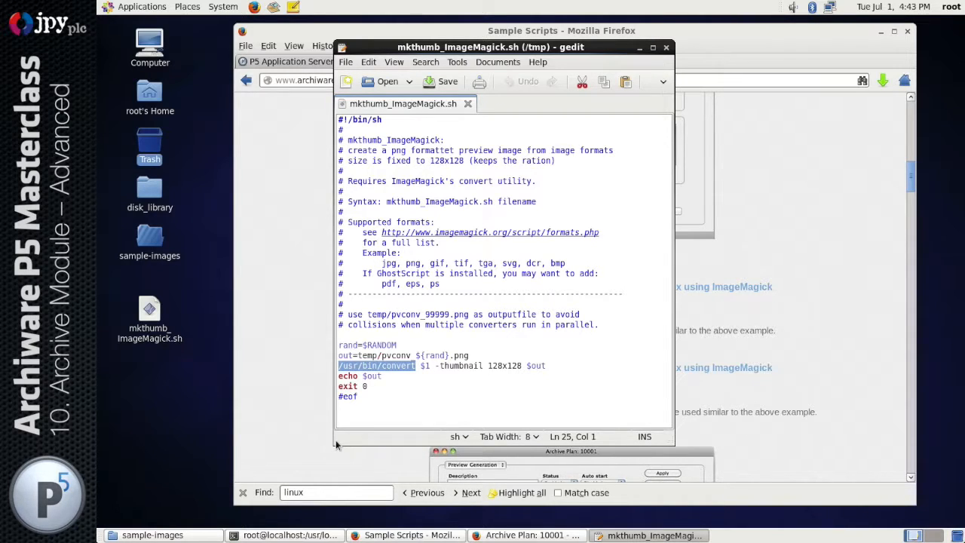
double_click(425, 365)
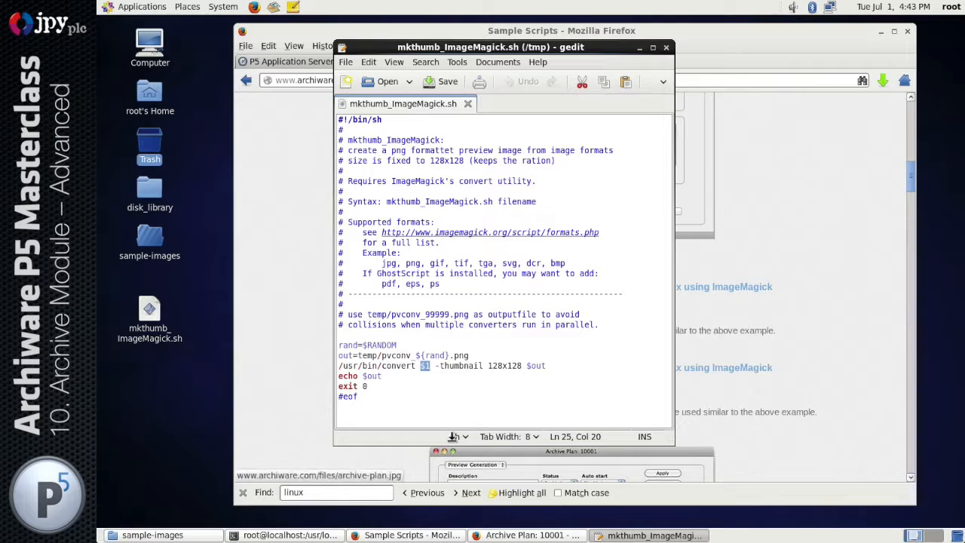
drag(436, 366, 480, 370)
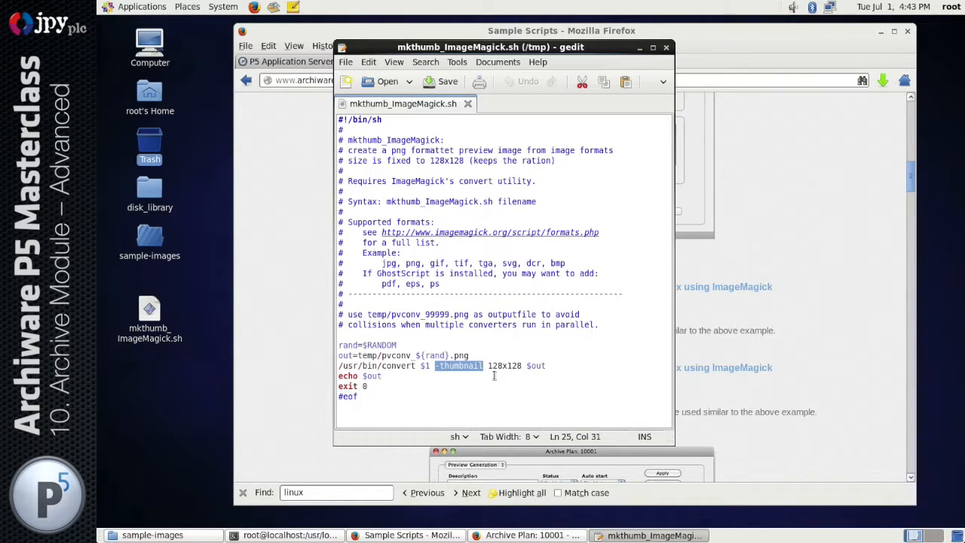
click(491, 366)
double_click(491, 365)
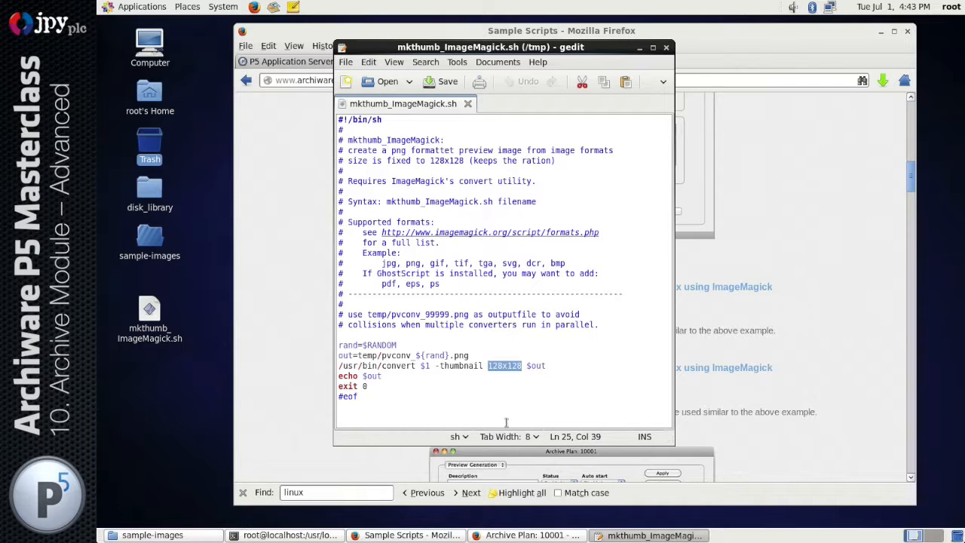
double_click(537, 365)
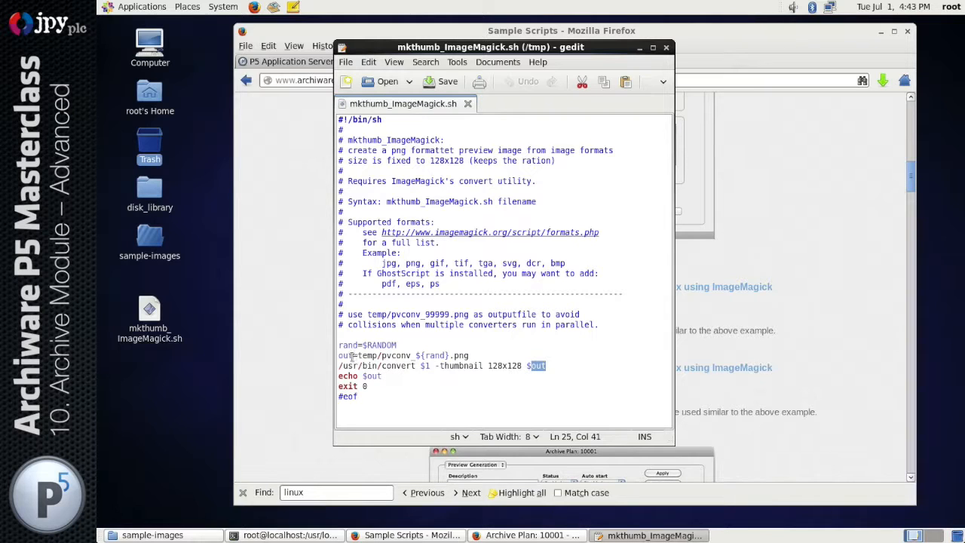
drag(354, 356, 334, 356)
double_click(367, 355)
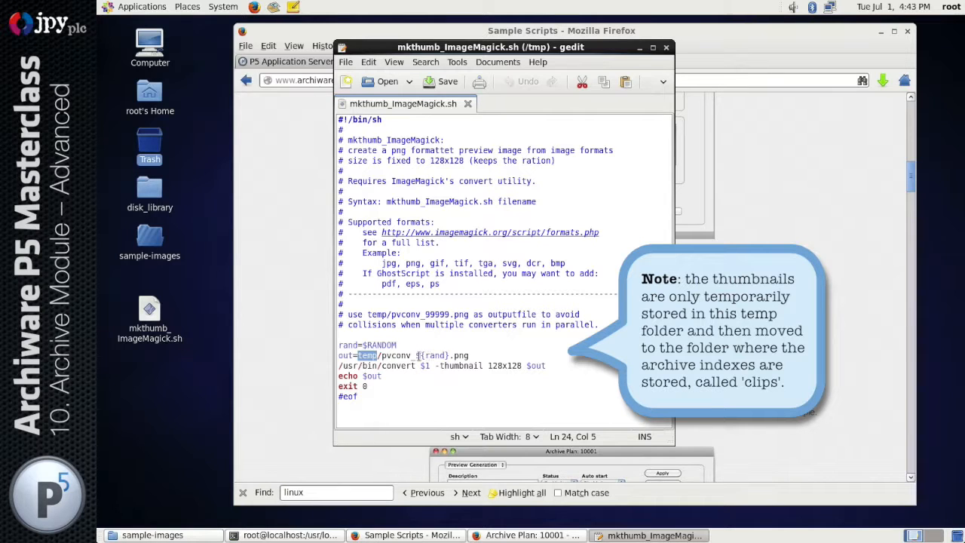
drag(415, 355, 449, 355)
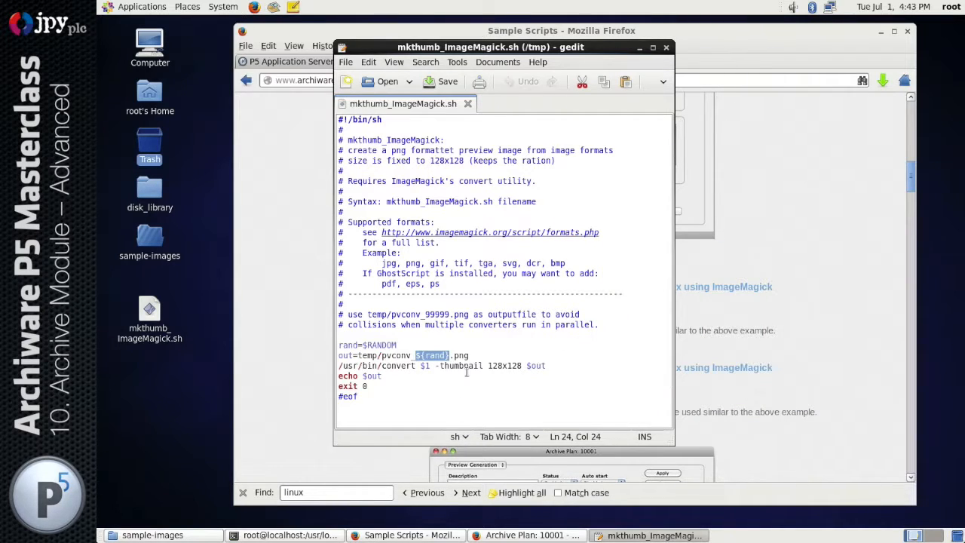
click(665, 48)
Display the desktop copy of mkthumb_ImageMagick.sh, review its 512x512 thumbnail size and -flatten option, and close it.
double_click(150, 310)
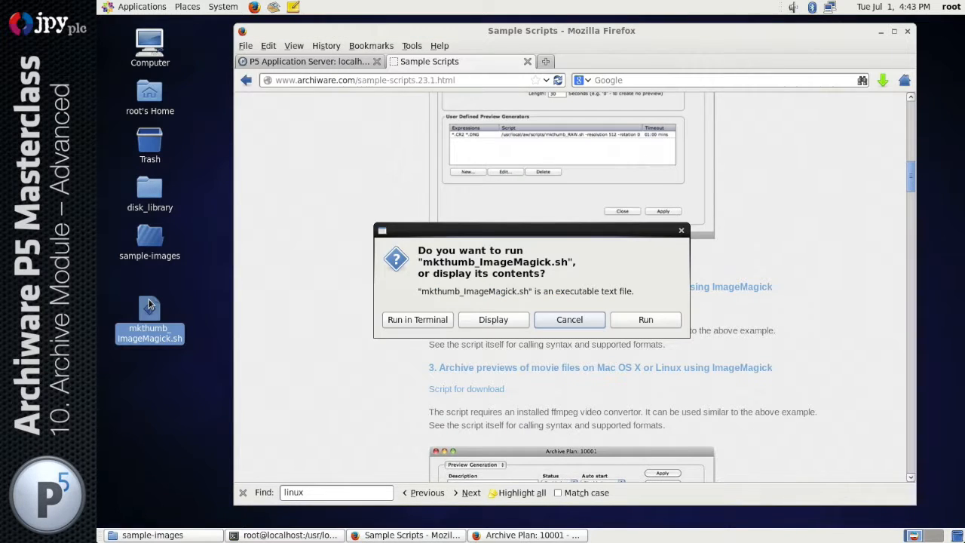
click(487, 321)
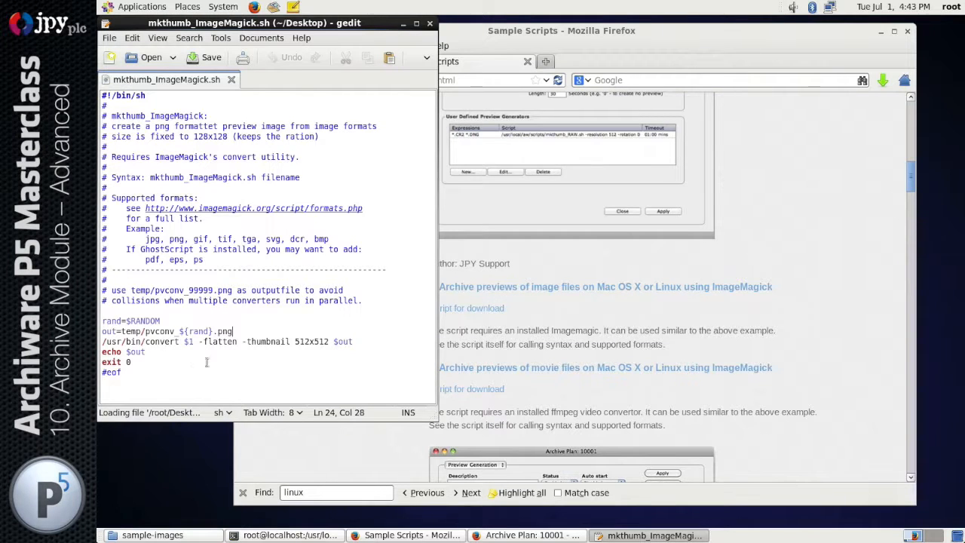
drag(294, 341, 329, 343)
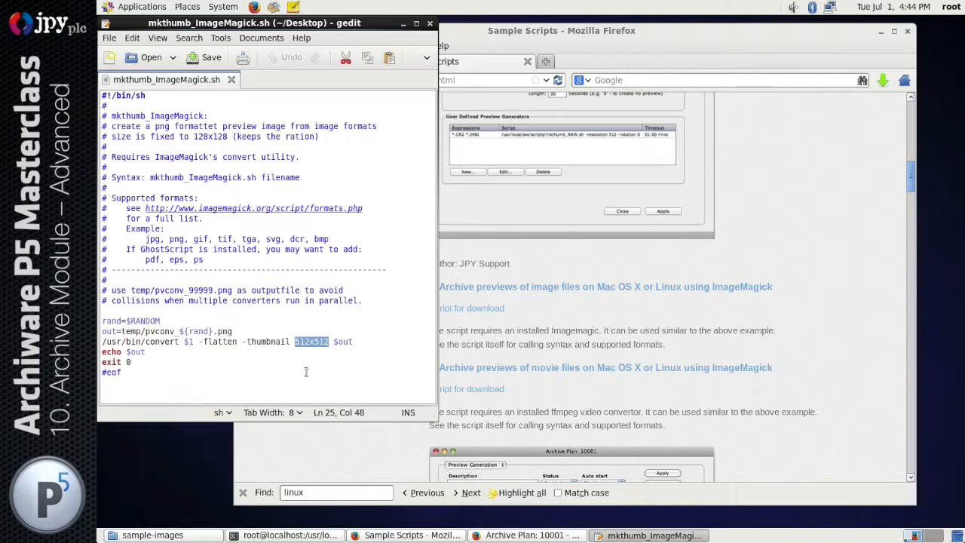
click(199, 341)
drag(199, 341, 237, 342)
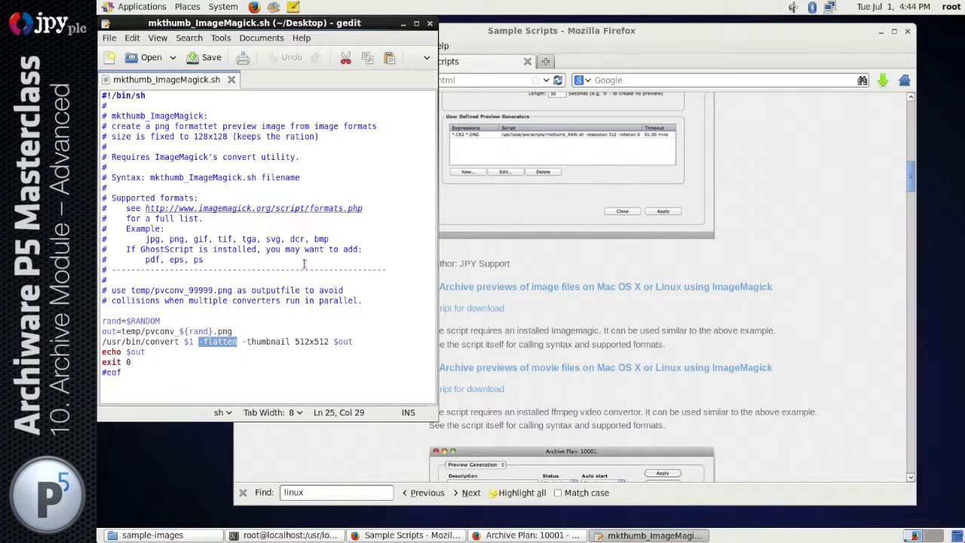
click(430, 24)
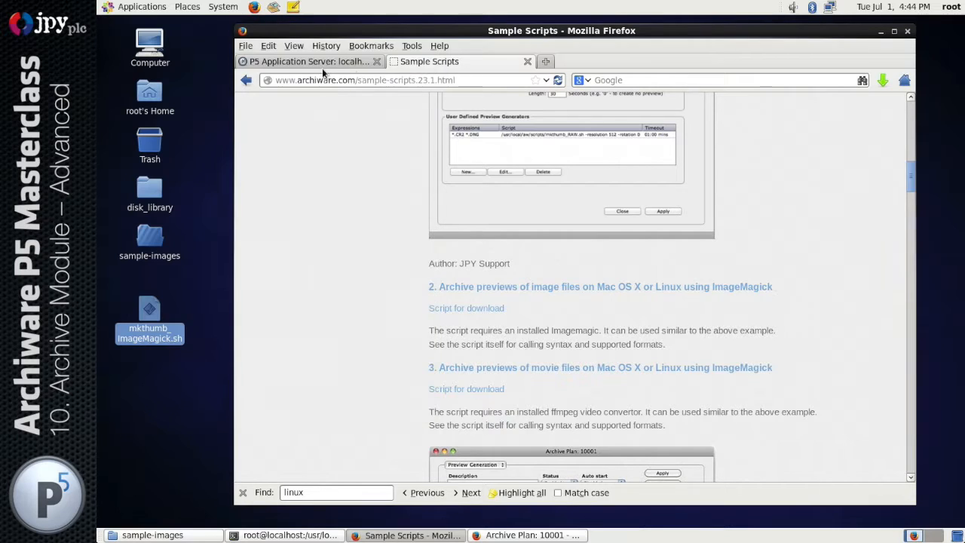
Return to the P5 page, open the TrainingArchive plan's Preview Generation settings and start a new user-defined preview converter.
click(322, 67)
double_click(396, 182)
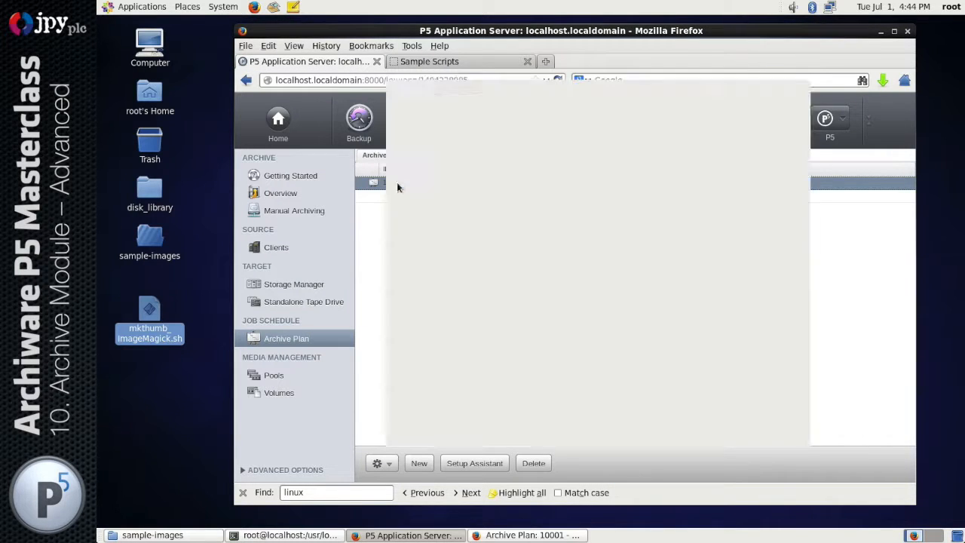
click(483, 126)
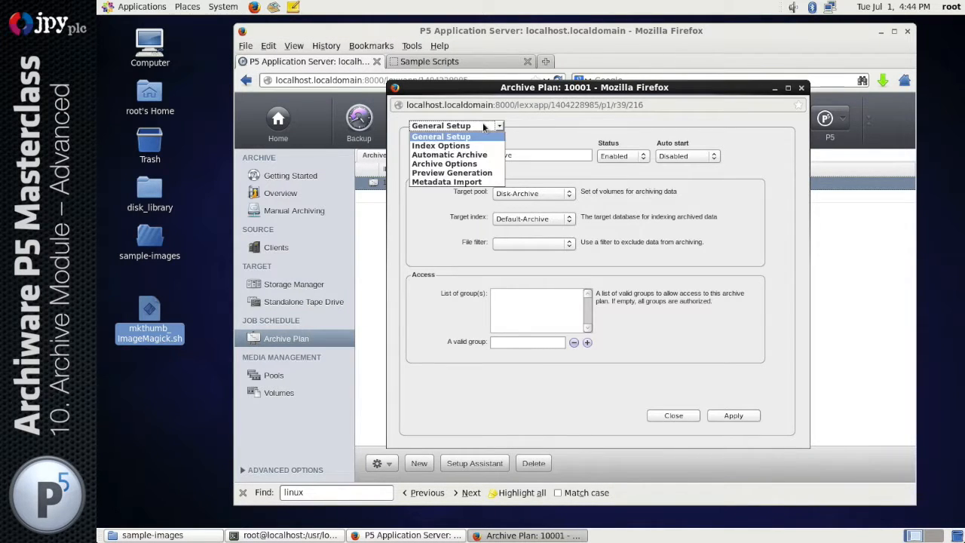
click(475, 172)
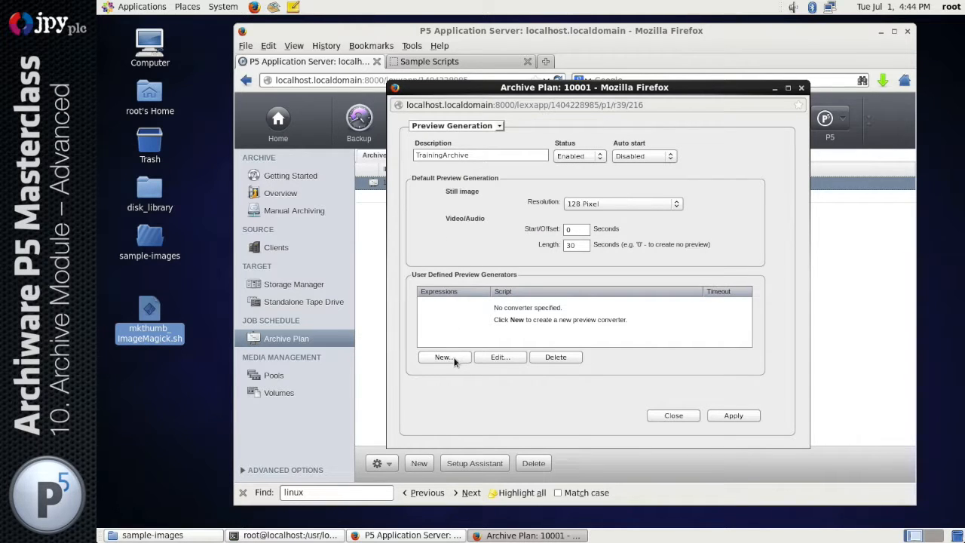
click(445, 357)
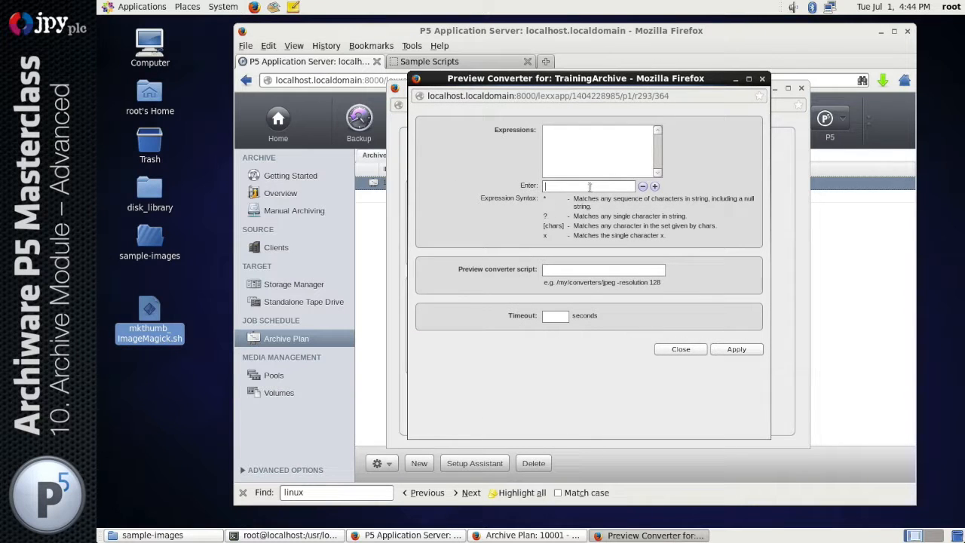
Add the expression *.jpg to the preview converter and enter *.psd as the next expression.
text(*.jpg)
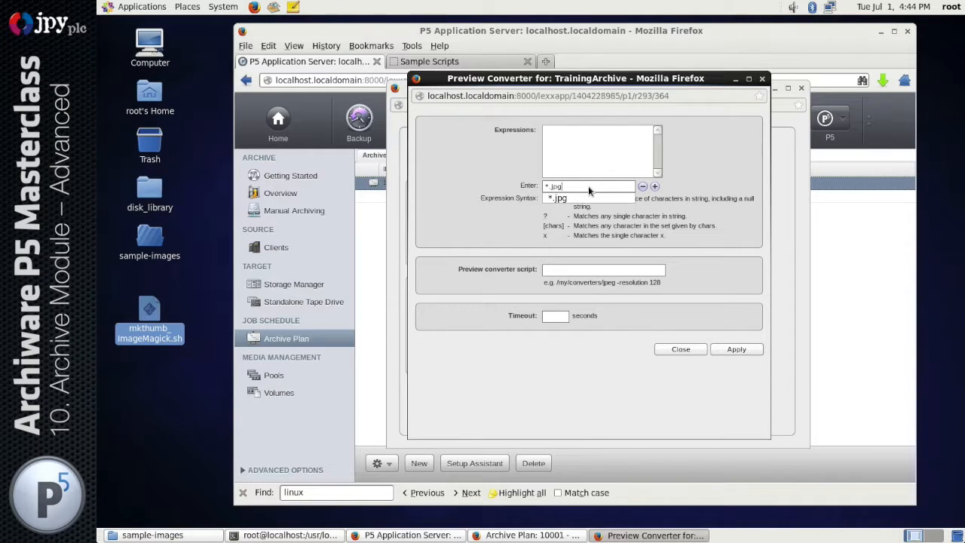
click(655, 186)
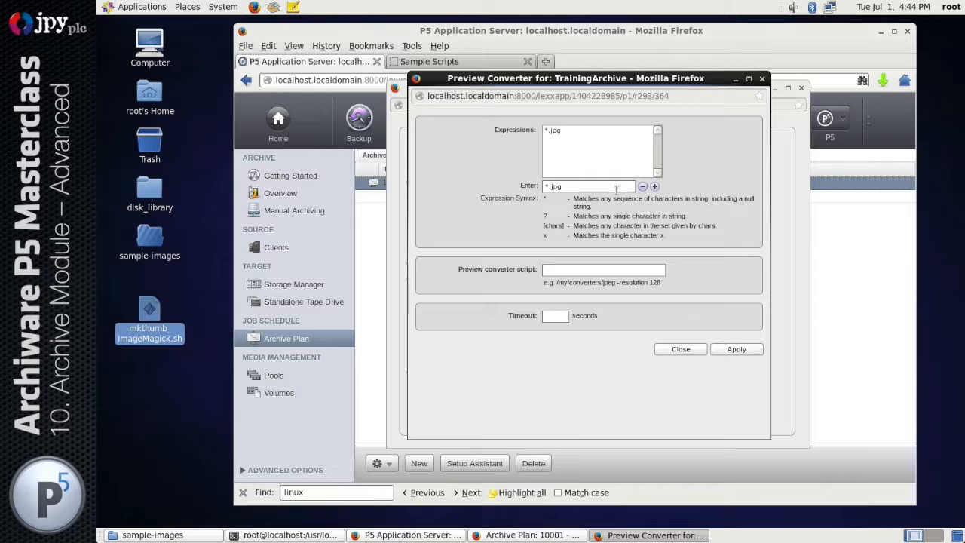
drag(616, 189, 515, 186)
text(*.p)
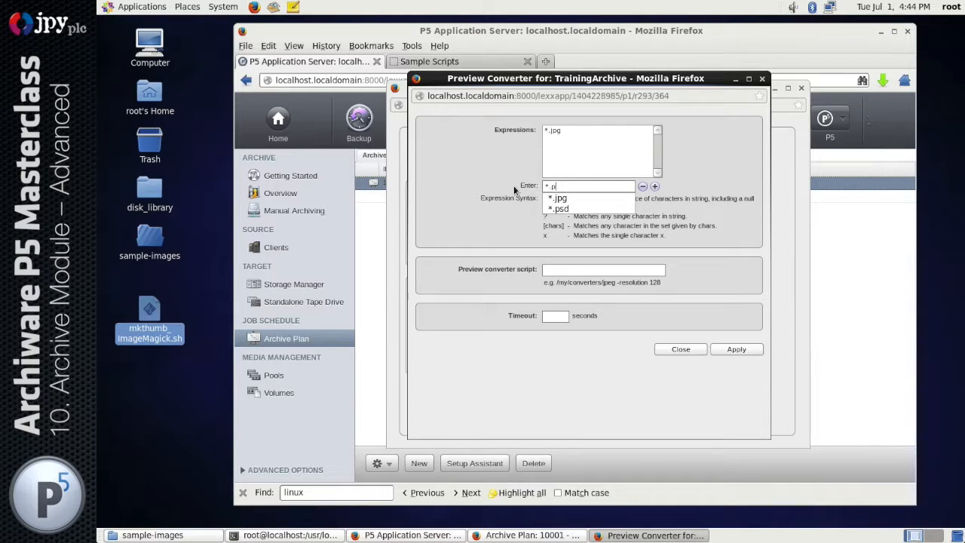
click(588, 200)
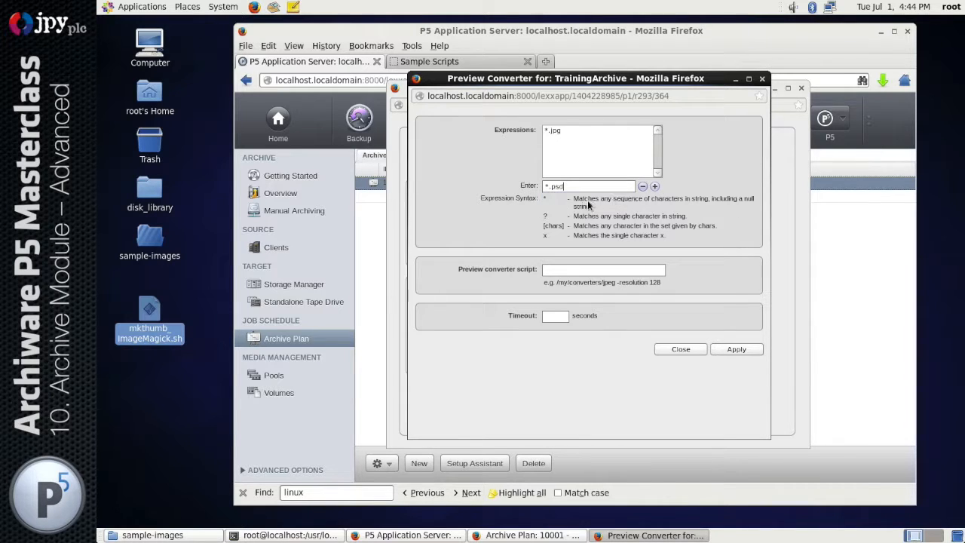
Set the preview converter script to the desktop script's path, /root/Desktop/mkthumb_ImageMagick.sh, without the file:// prefix.
drag(149, 310, 485, 273)
shift+click(570, 269)
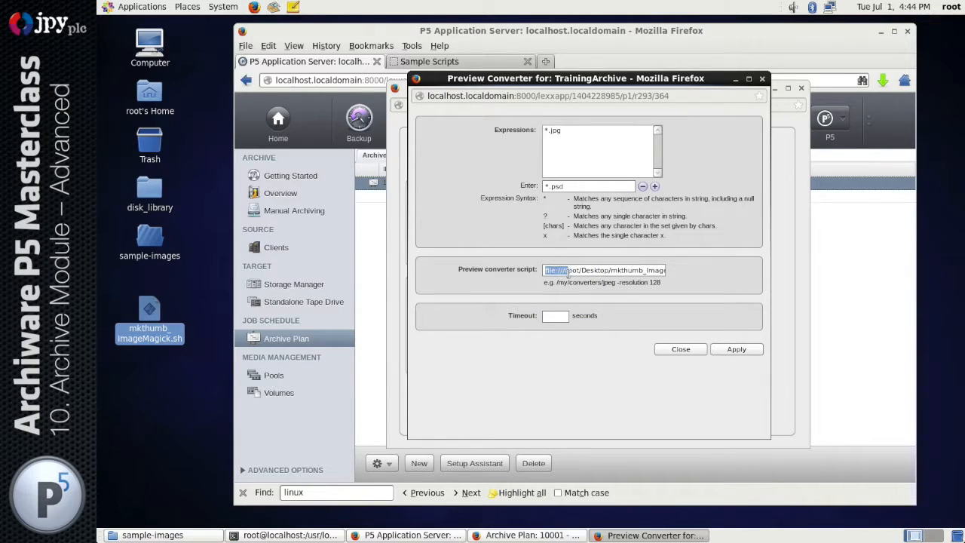
click(564, 275)
key(BackSpace)
key(BackSpace)
key(BackSpace)
key(BackSpace)
key(BackSpace)
key(BackSpace)
key(BackSpace)
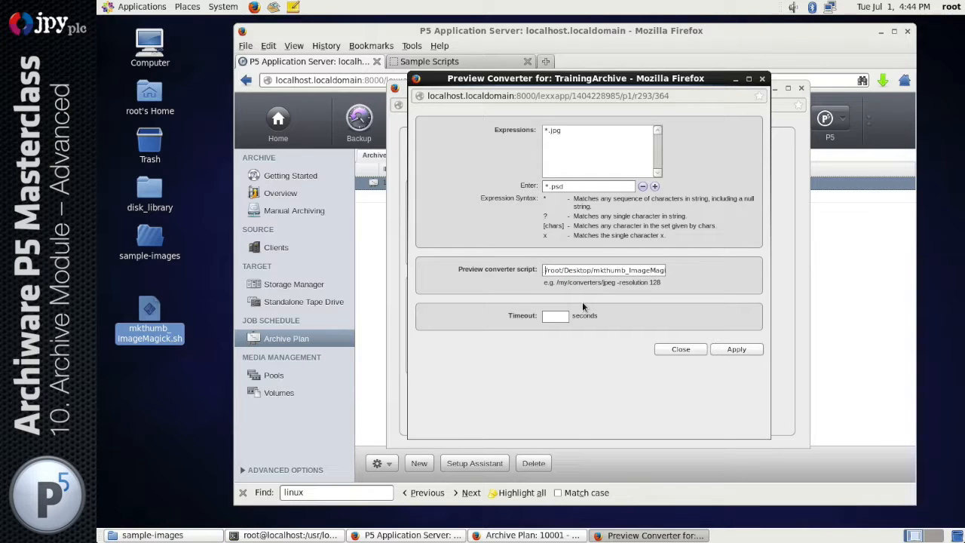
key(Right)
key(Right)
key(Right)
key(Right)
key(Right)
key(Right)
key(Right)
key(Right)
key(Right)
key(Right)
key(Right)
key(Right)
key(Right)
key(Right)
key(Right)
key(Right)
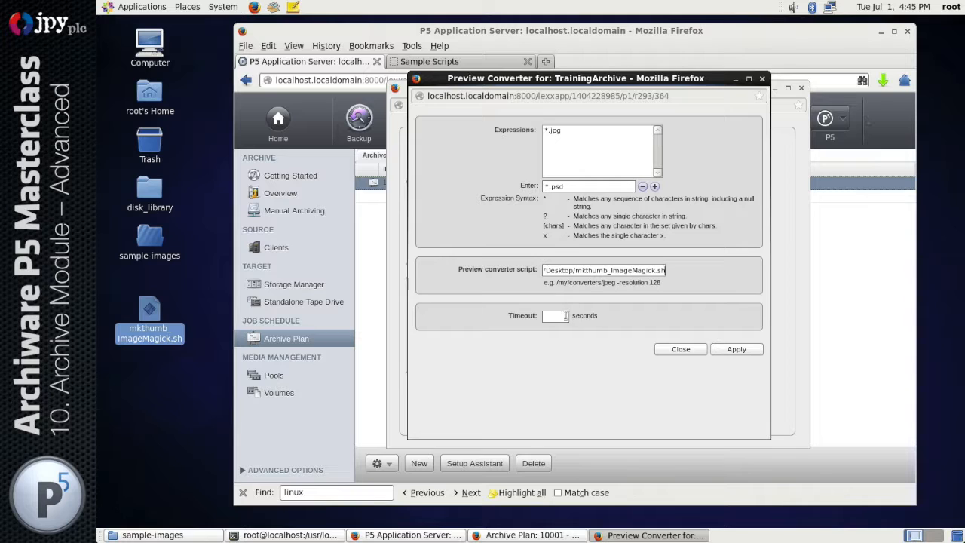
Set the converter timeout to 30 seconds, add *.psd to the expressions list and apply the converter.
click(564, 316)
text(30)
key(Tab)
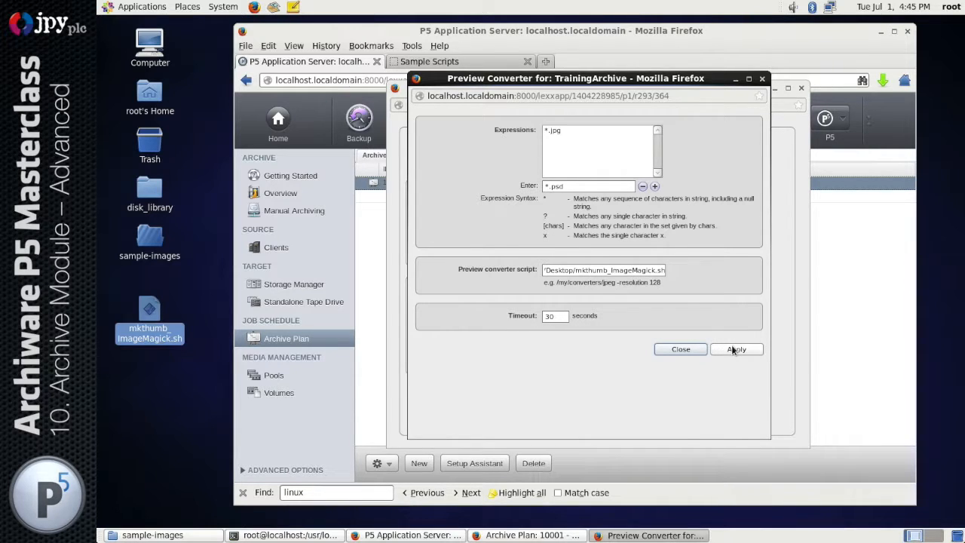
click(655, 187)
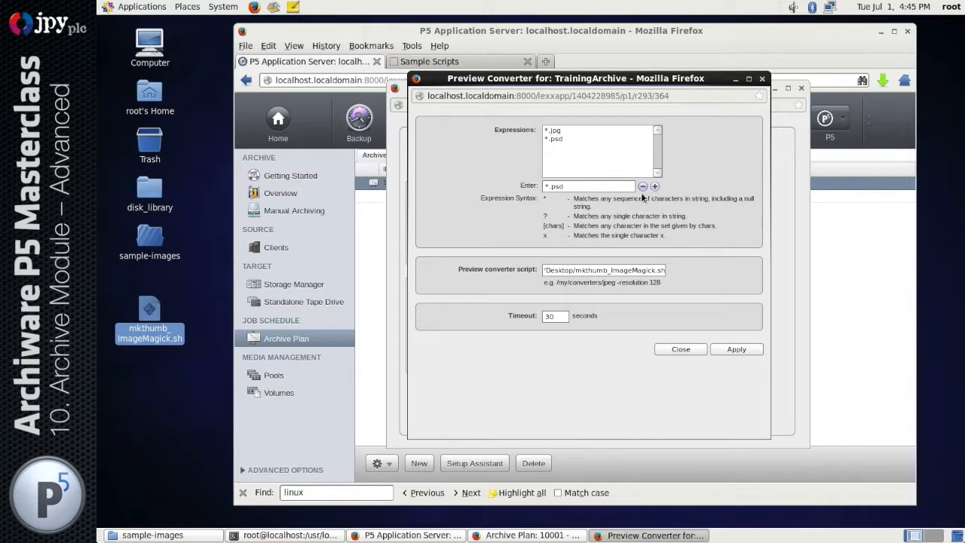
click(550, 139)
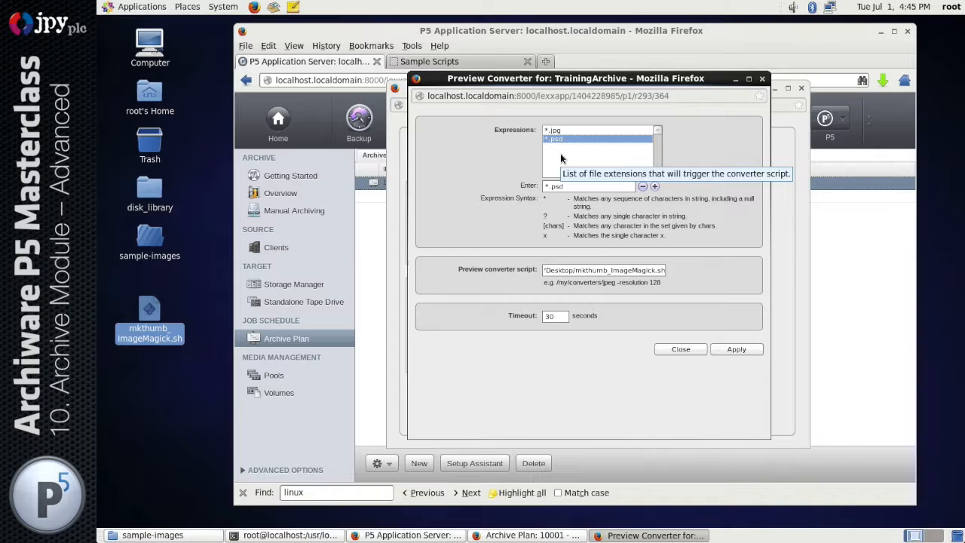
click(737, 348)
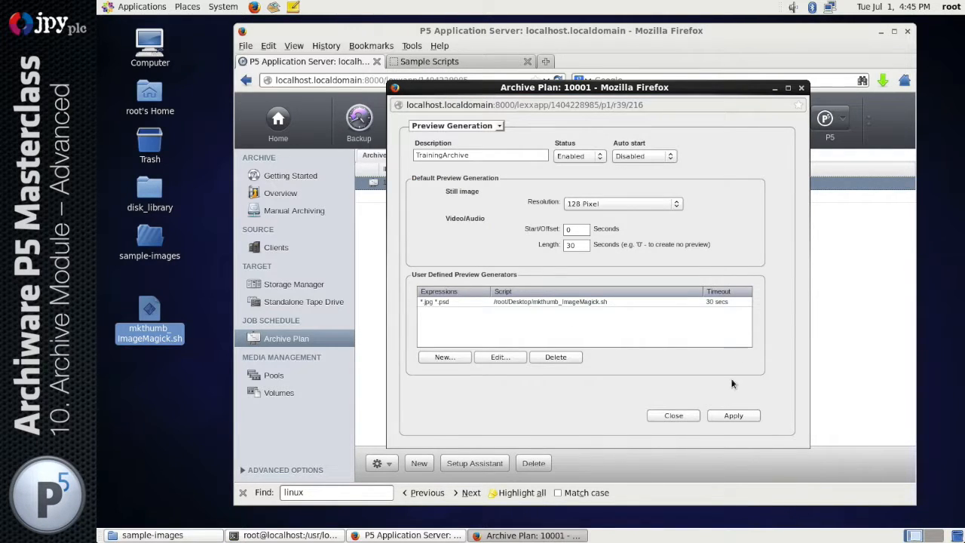
Close the archive plan settings and open the sample-images desktop folder to review the JPG and PSD files in it.
click(671, 416)
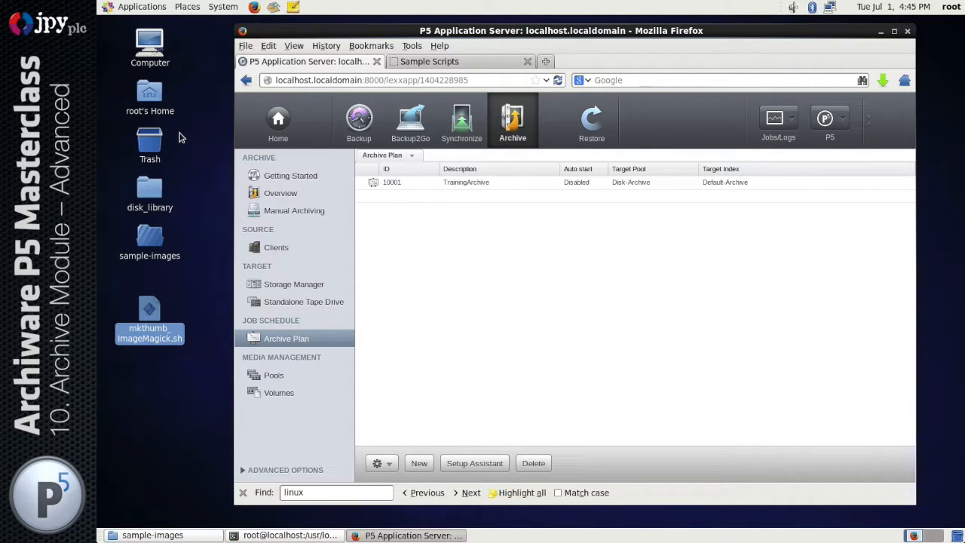
double_click(151, 236)
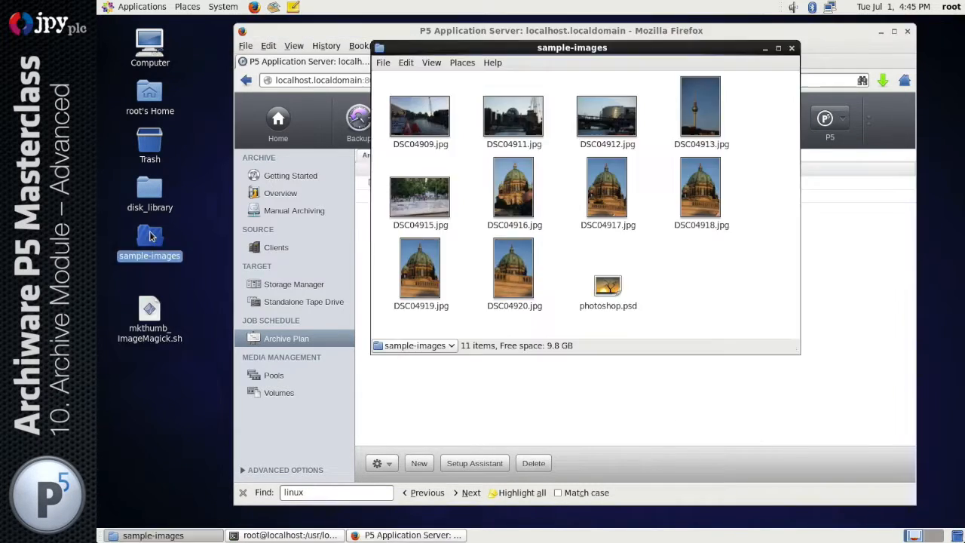
drag(473, 45, 242, 47)
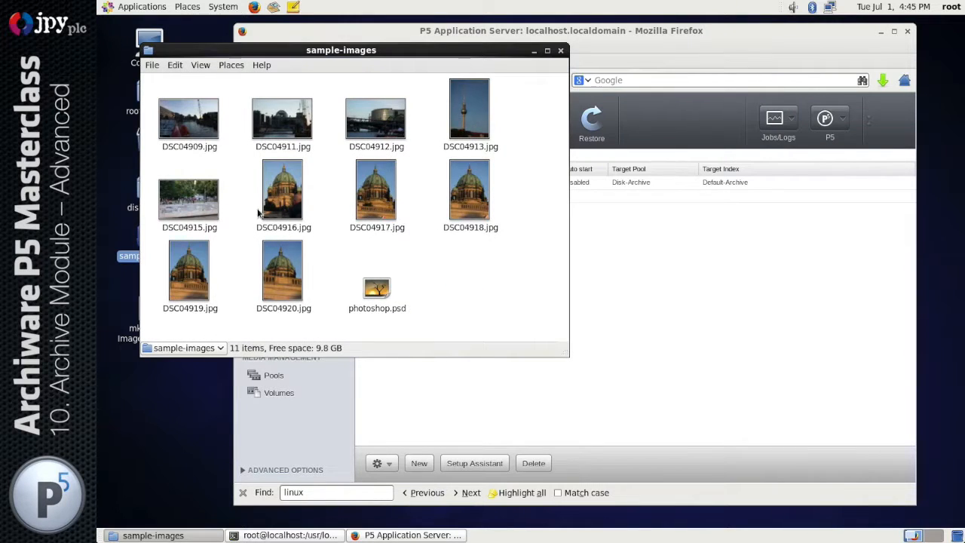
click(192, 121)
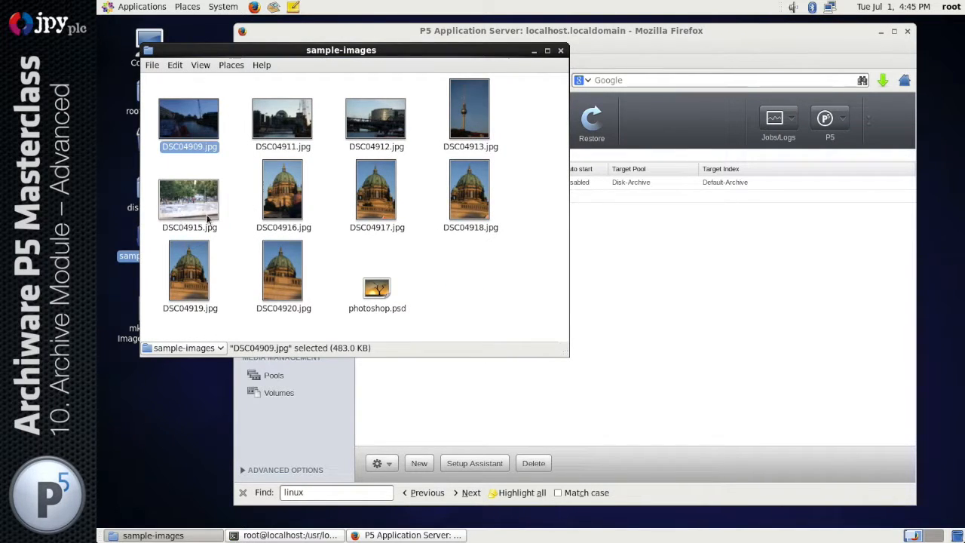
click(402, 268)
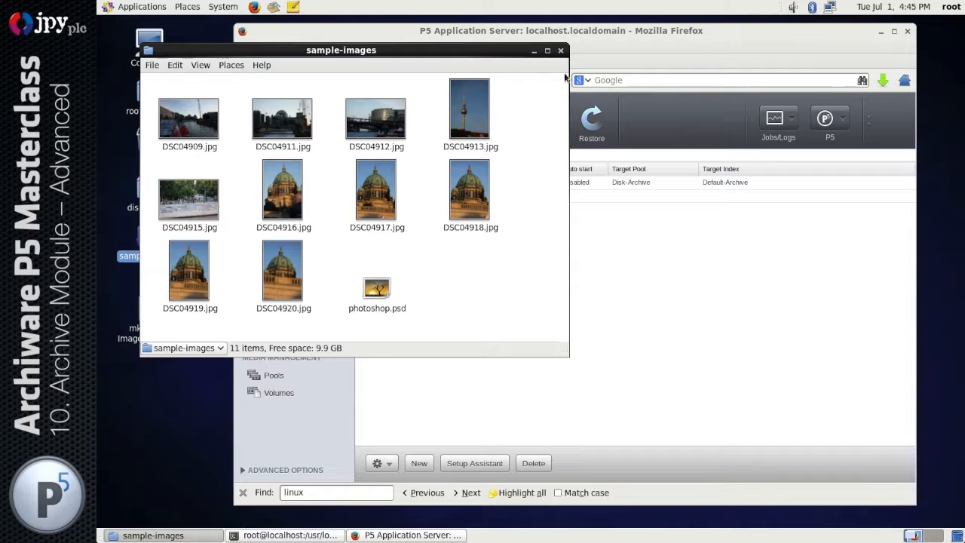
Return to the P5 page and manually archive the /root/Desktop/sample-images folder from the localhost client.
click(562, 30)
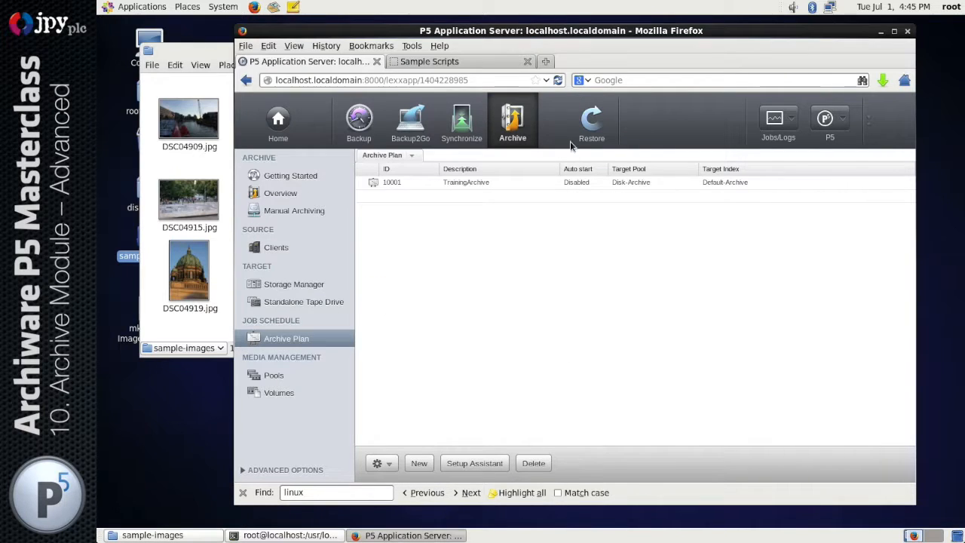
click(325, 211)
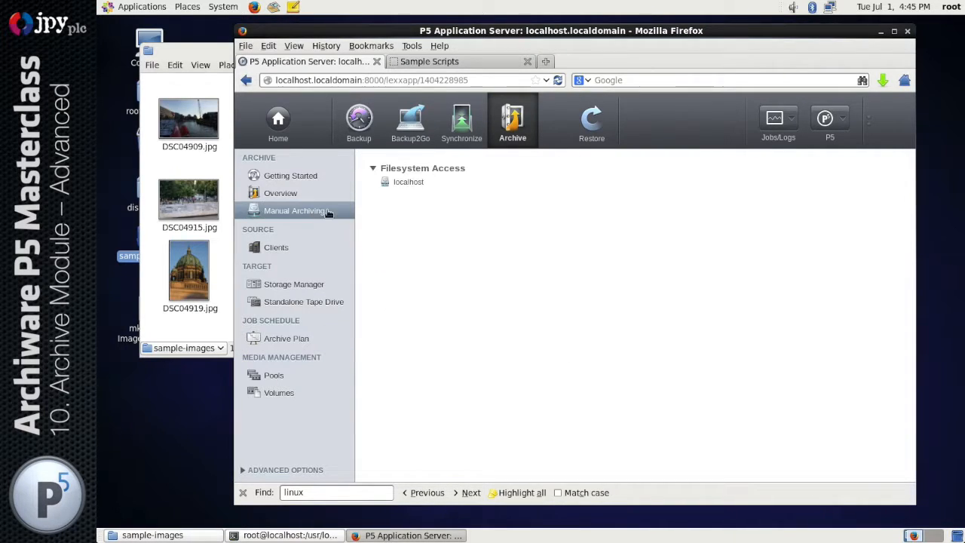
click(413, 182)
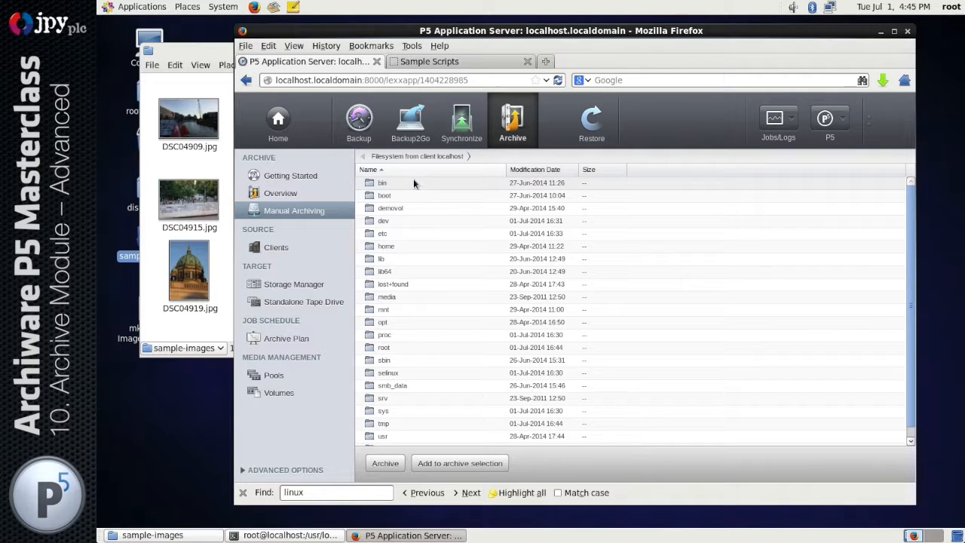
double_click(407, 346)
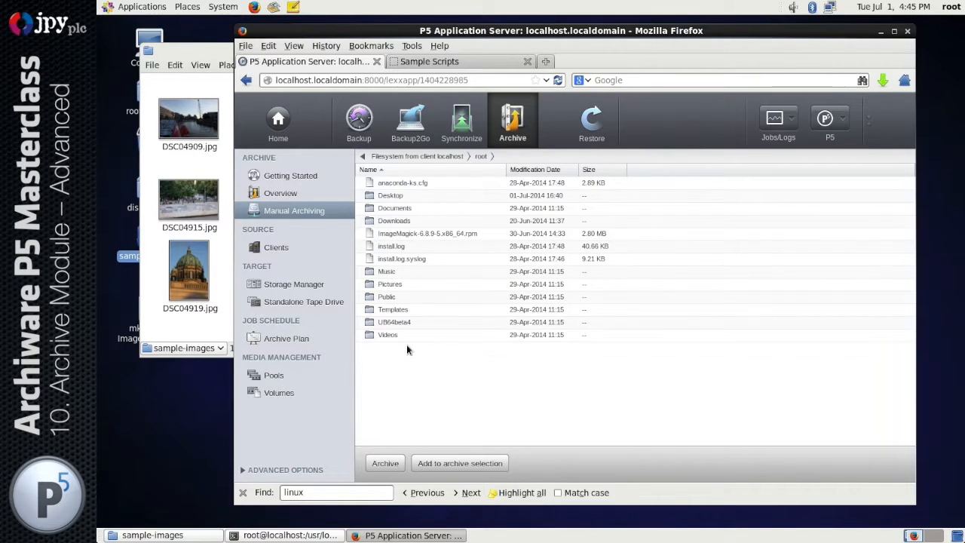
double_click(404, 195)
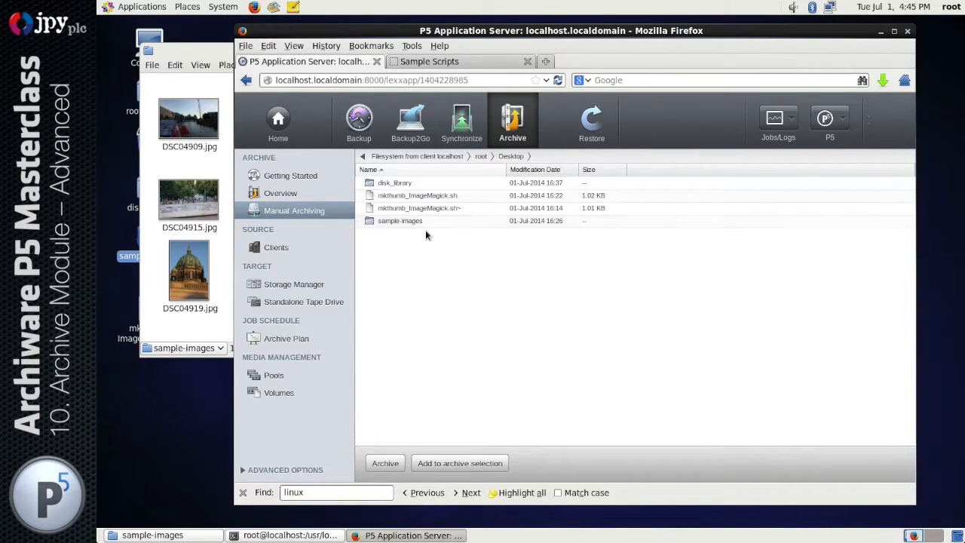
right_click(414, 221)
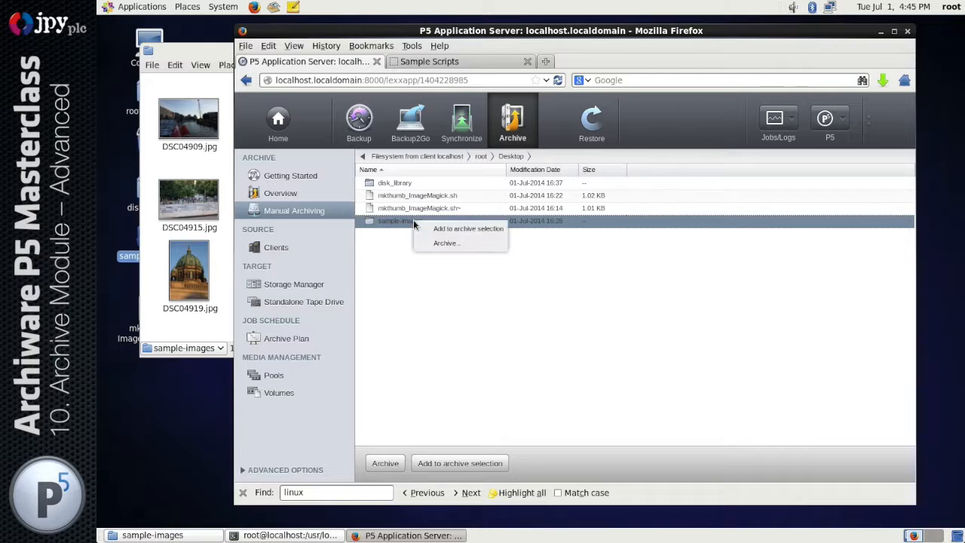
click(456, 246)
click(434, 177)
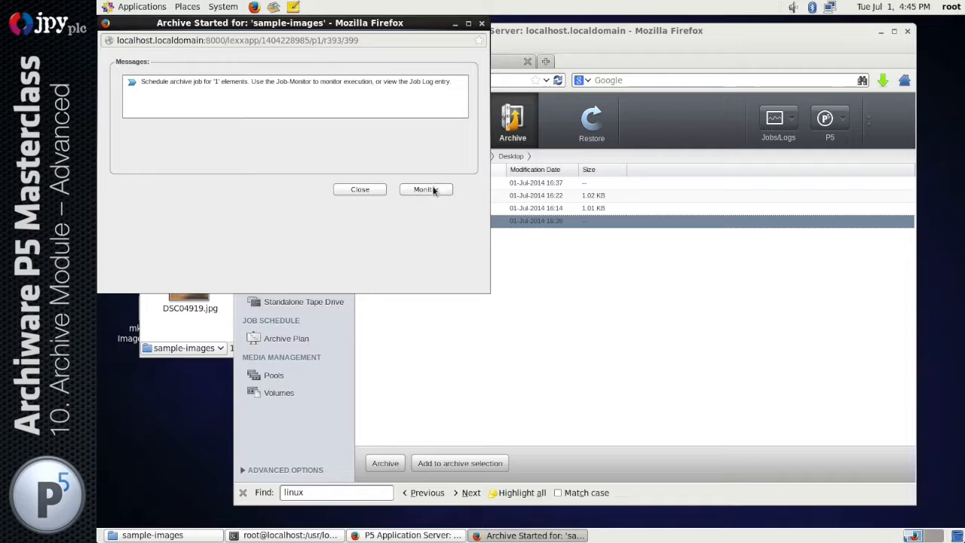
Monitor the archive job, check the loaded clips entry in its protocol, and close the job windows.
click(433, 189)
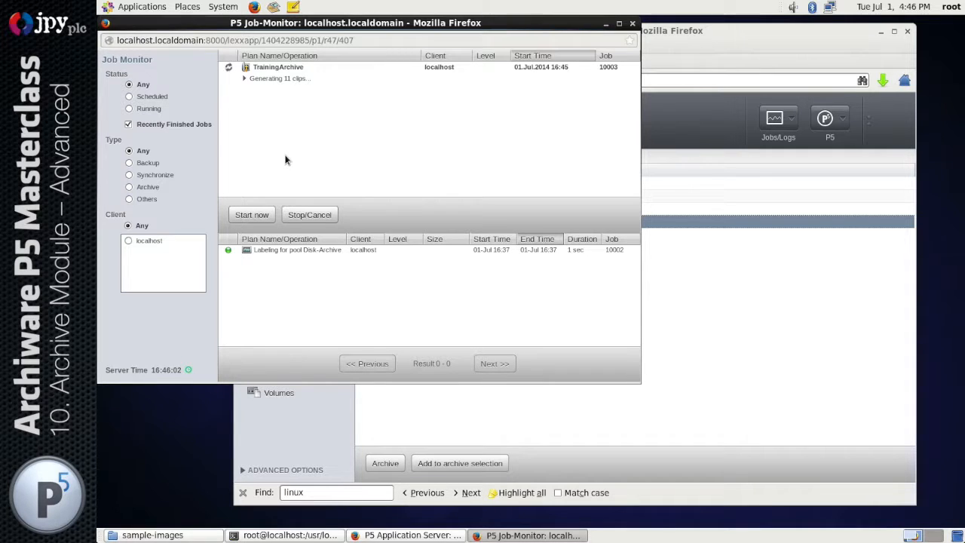
double_click(275, 249)
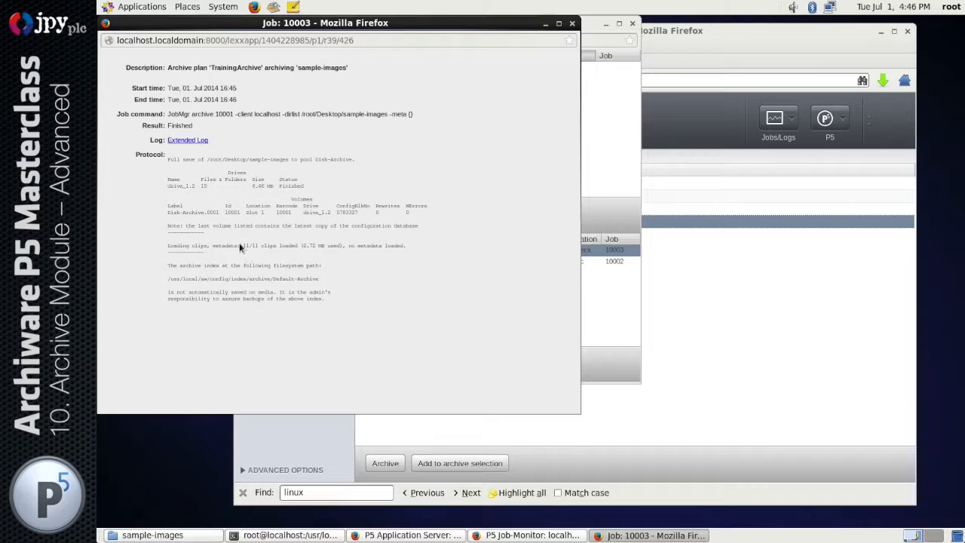
drag(238, 245, 309, 247)
click(310, 249)
click(572, 24)
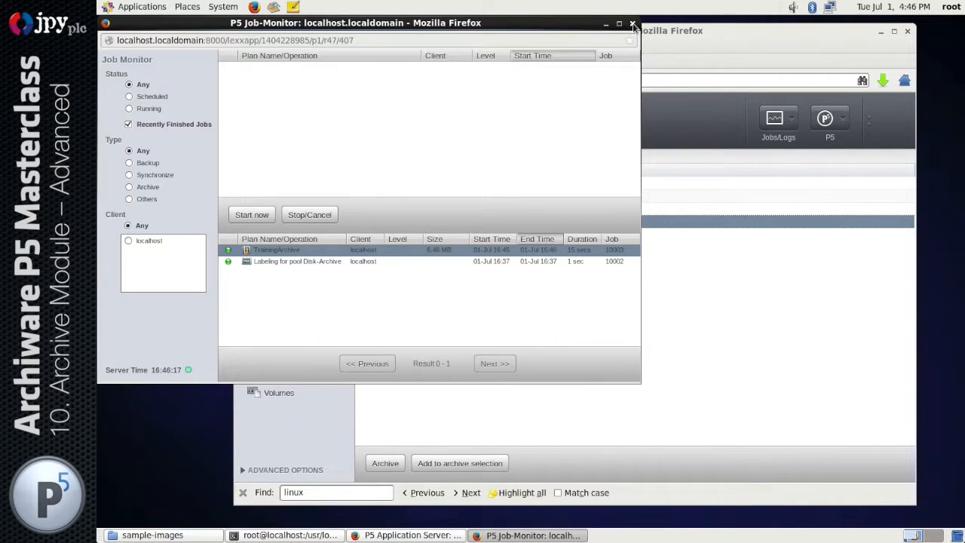
click(632, 25)
Browse the Default Archive index for restore down to the root/Desktop/sample-images folder.
click(594, 119)
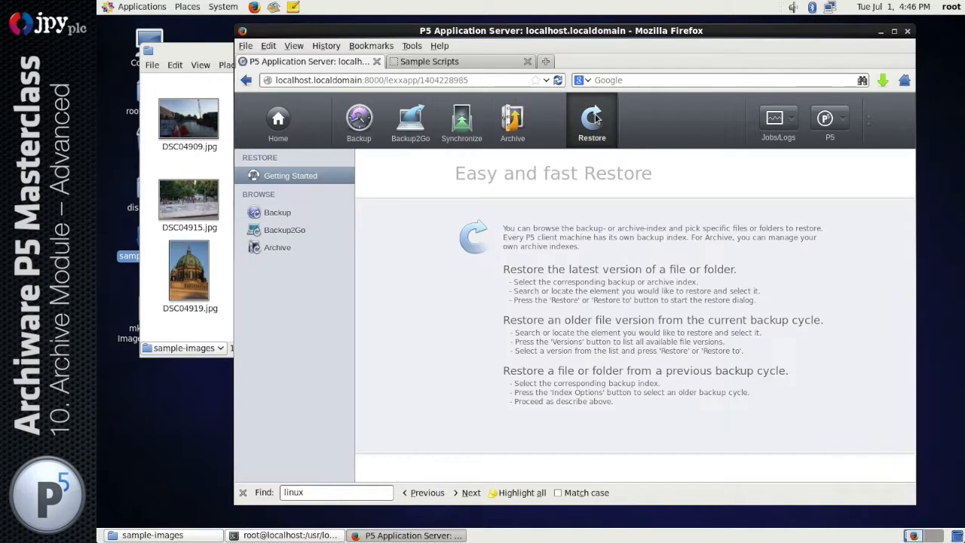
click(277, 249)
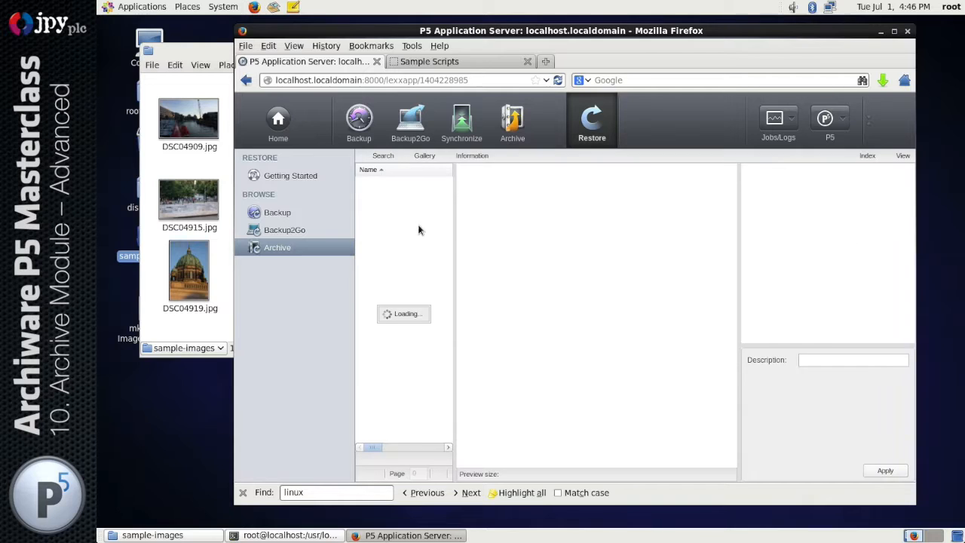
click(469, 156)
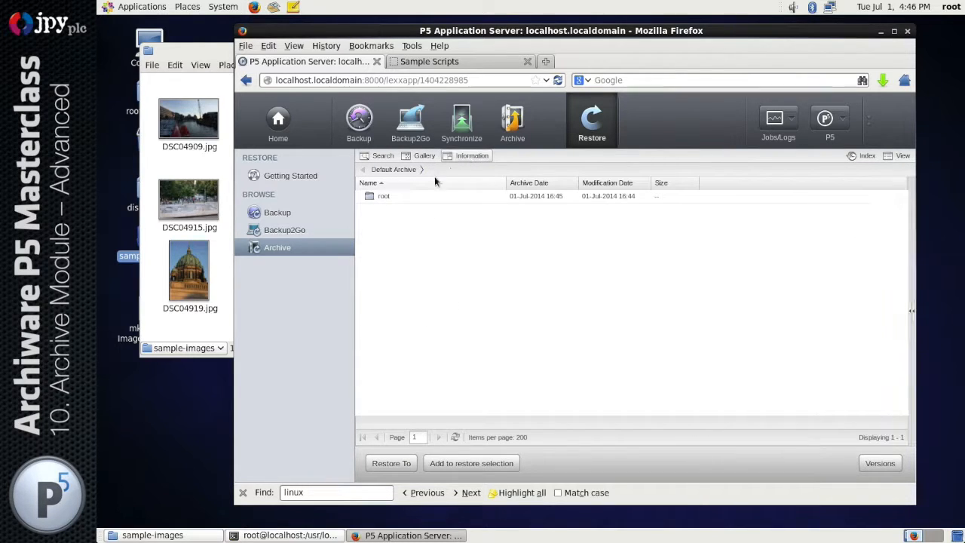
double_click(374, 196)
double_click(387, 196)
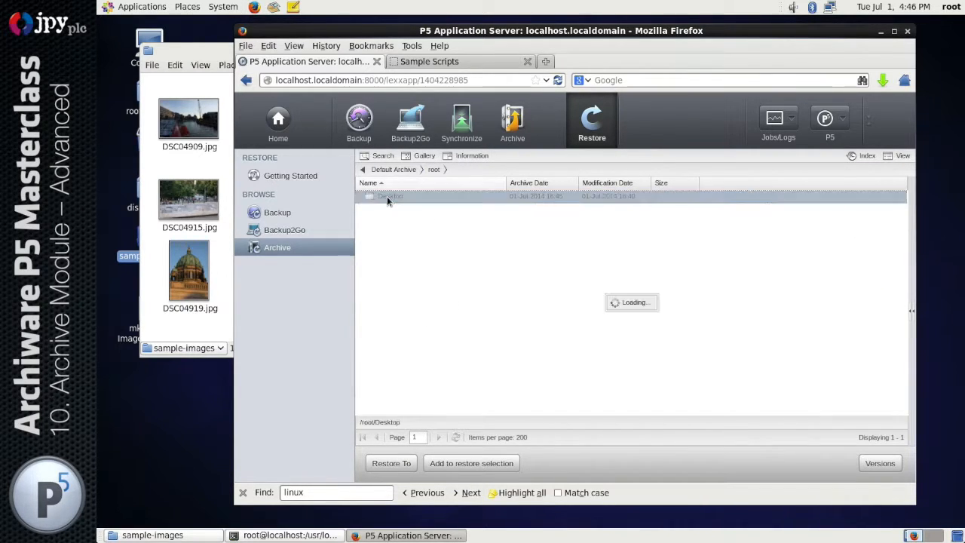
double_click(387, 197)
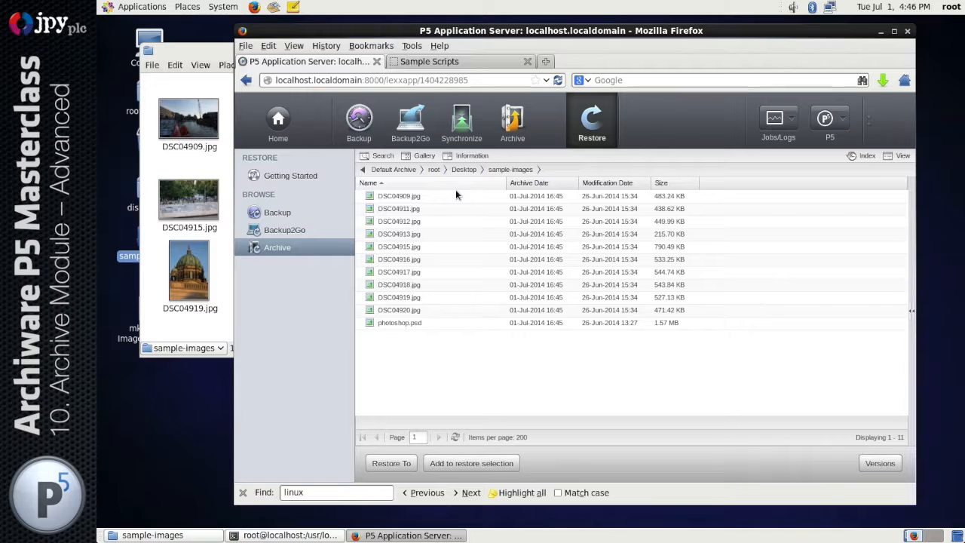
Show the archived files as a gallery, enlarge the previews to maximum size, and examine those of DSC04909.jpg and photoshop.psd.
click(423, 156)
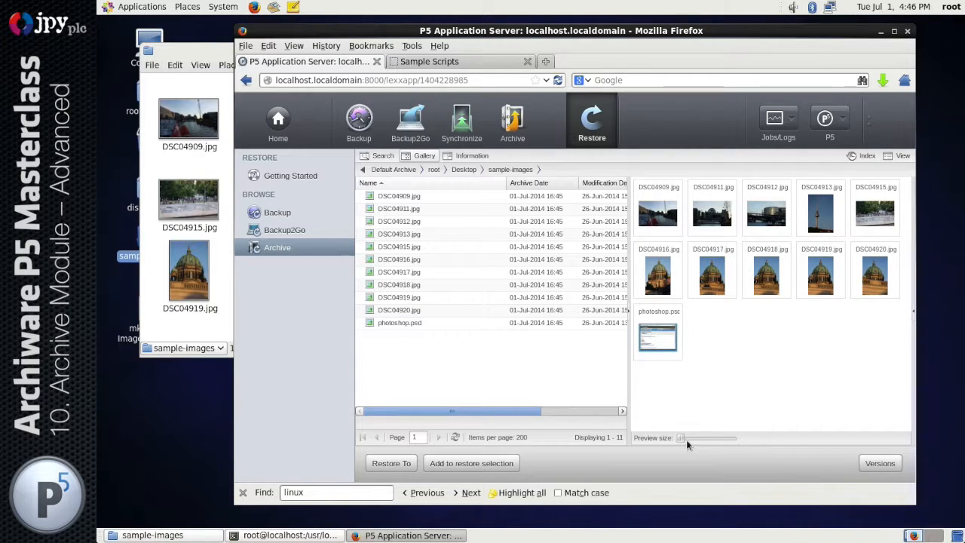
drag(682, 442, 729, 438)
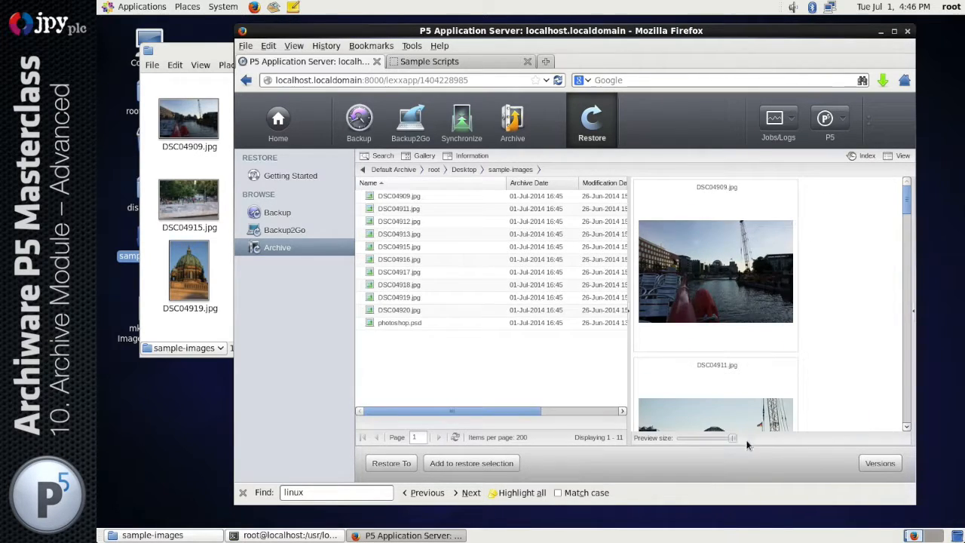
click(721, 274)
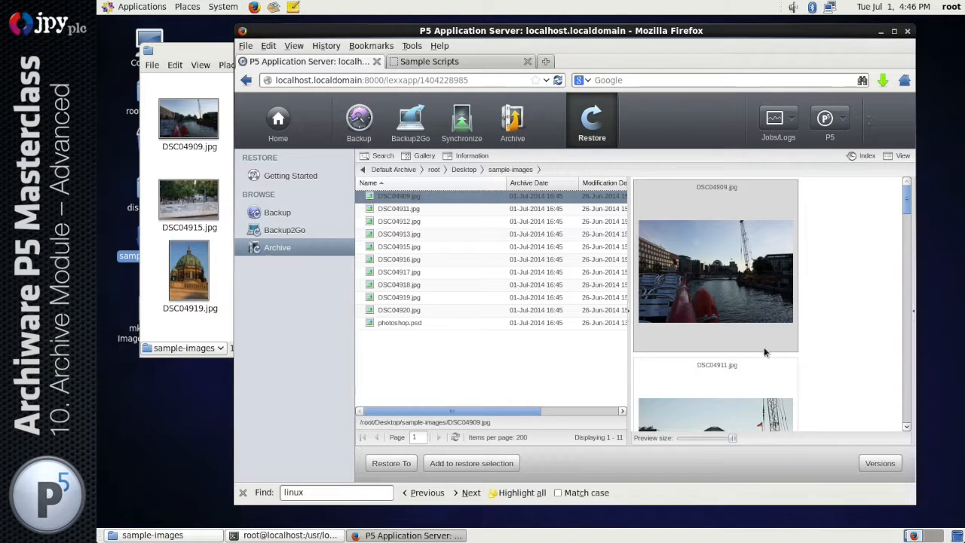
drag(910, 193, 906, 410)
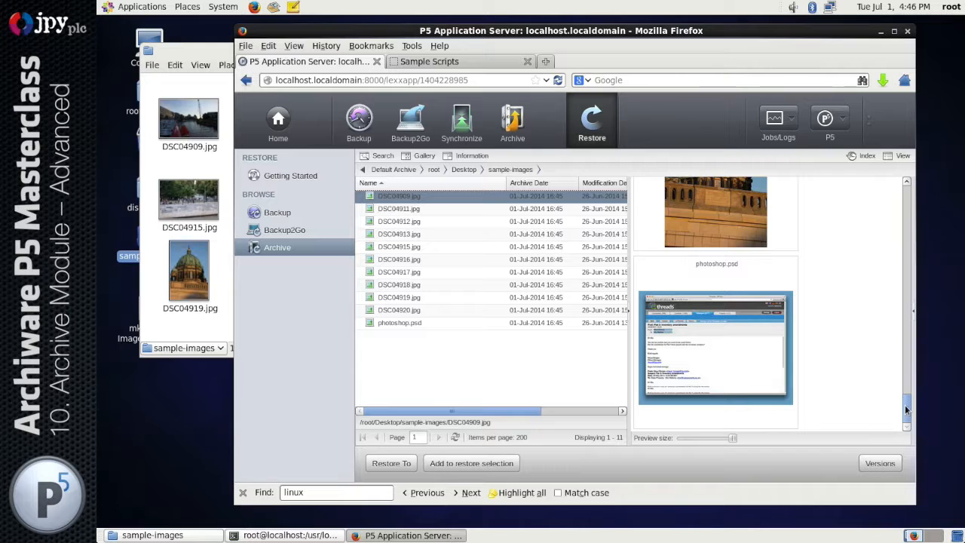
click(742, 358)
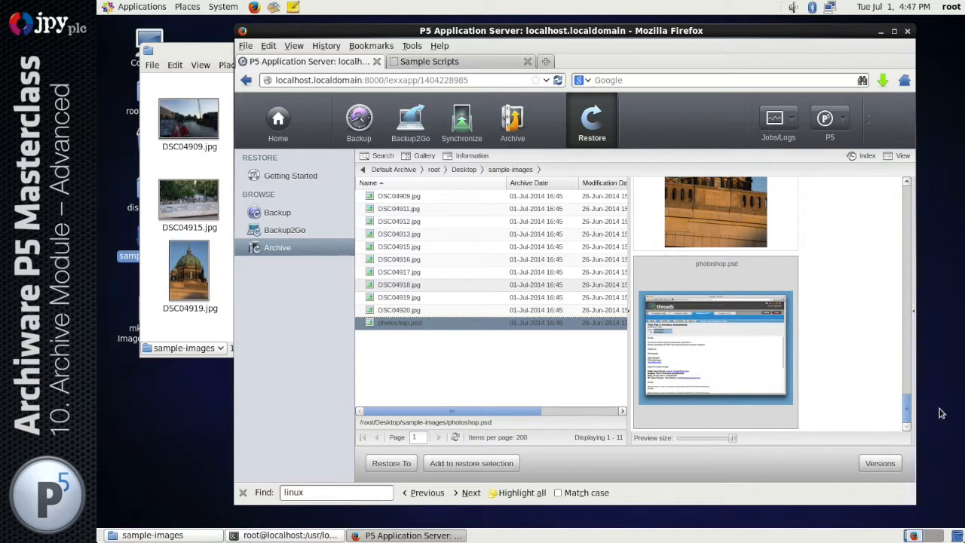
drag(909, 407, 907, 193)
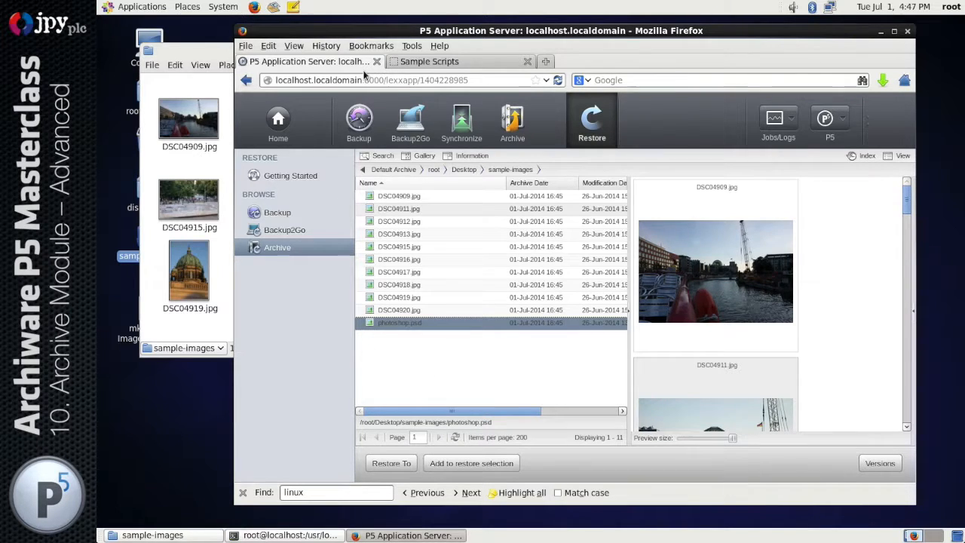
Close the sample-images folder window, display the contents of mkthumb_ImageMagick.sh, and review its conversion lines, highlighting the convert command.
click(195, 59)
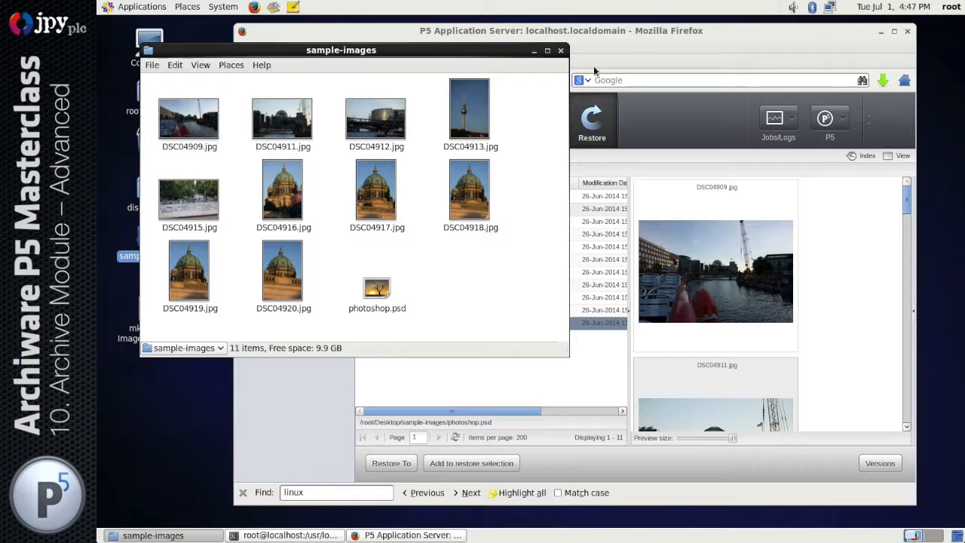
click(559, 48)
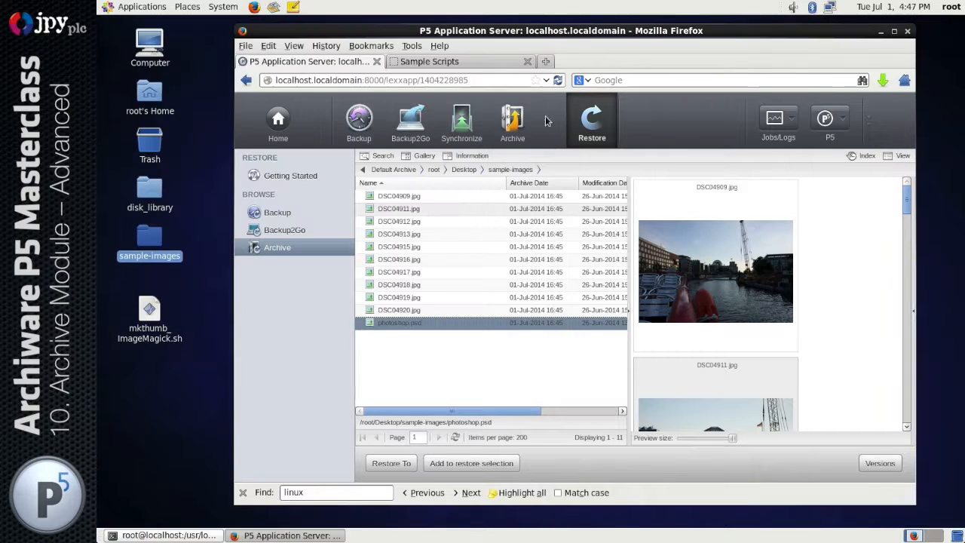
double_click(160, 310)
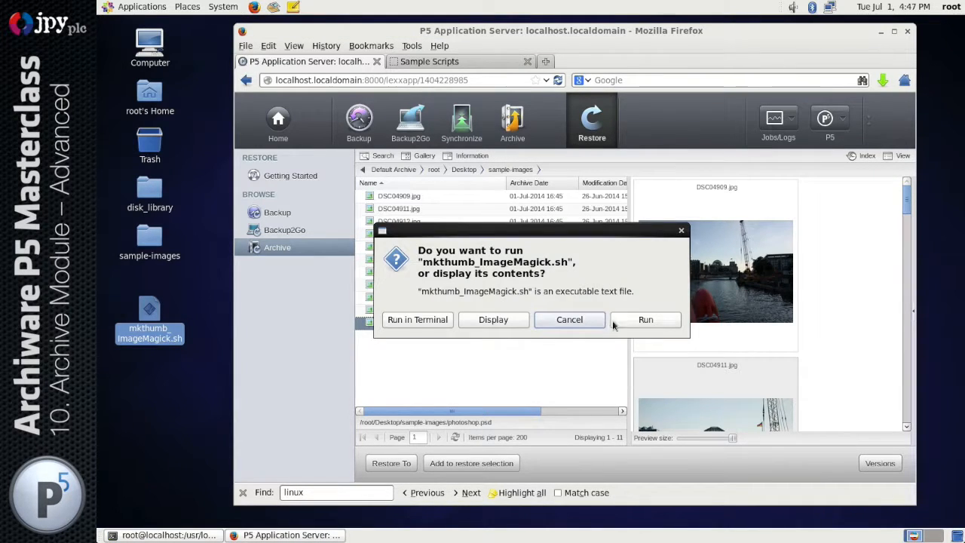
click(493, 320)
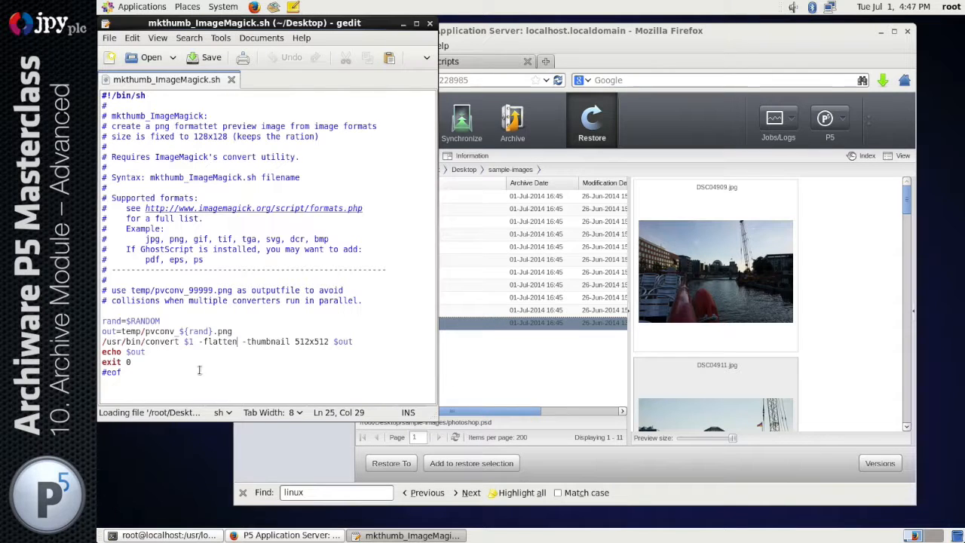
drag(199, 370, 99, 320)
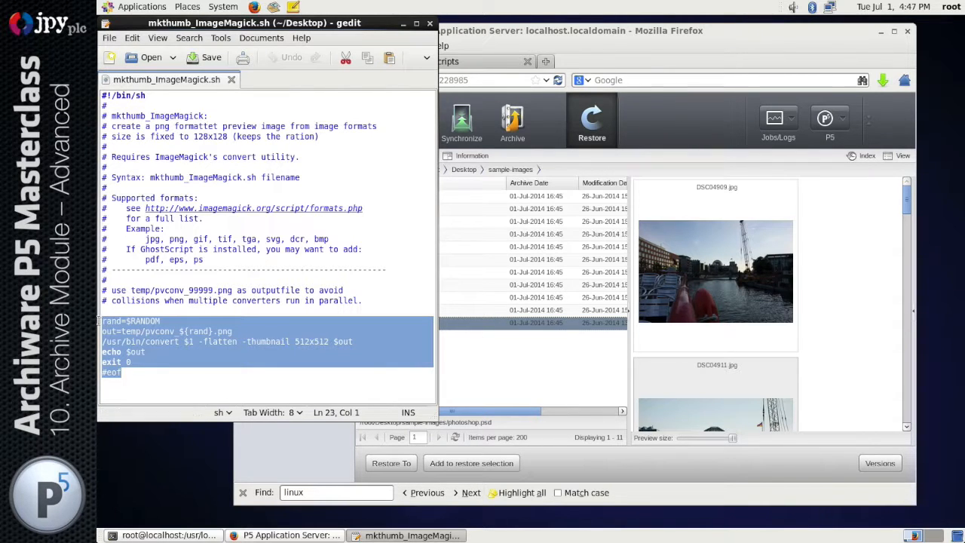
double_click(160, 341)
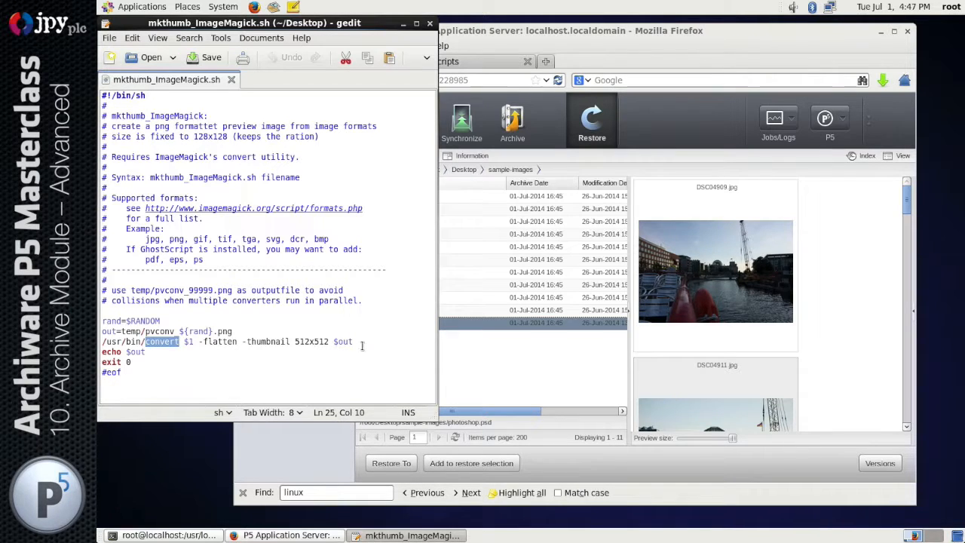
Switch to P5 in Firefox and display the Preview Generation settings of the TrainingArchive plan.
click(570, 33)
click(513, 120)
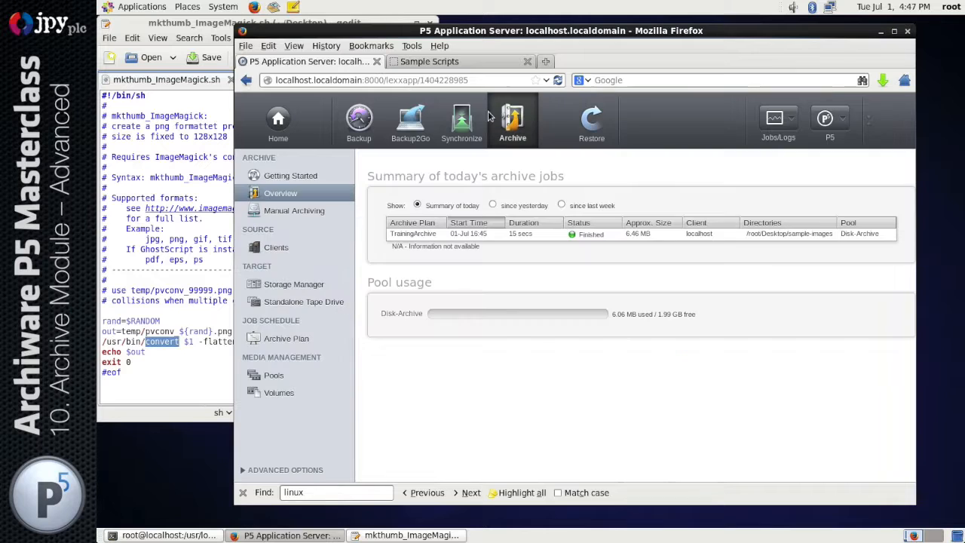
click(286, 338)
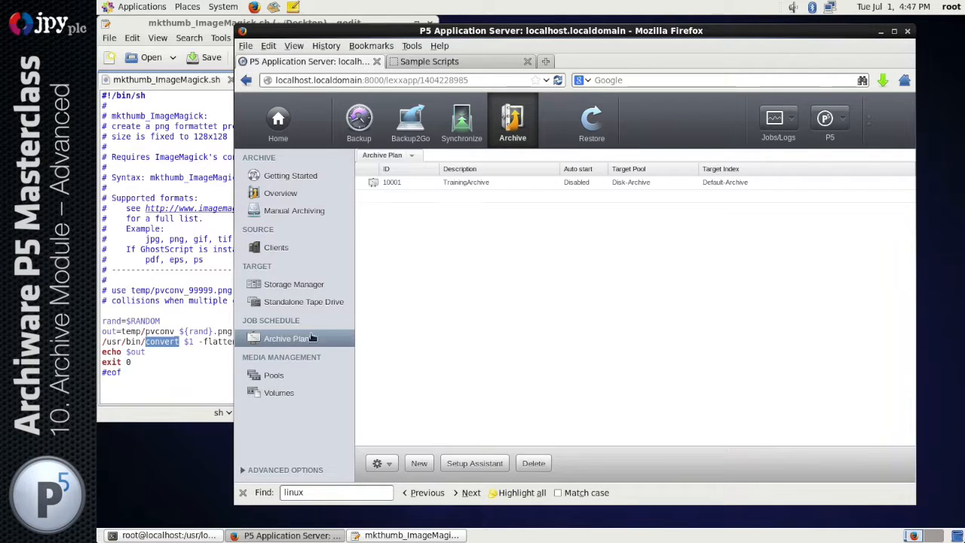
double_click(391, 181)
click(210, 62)
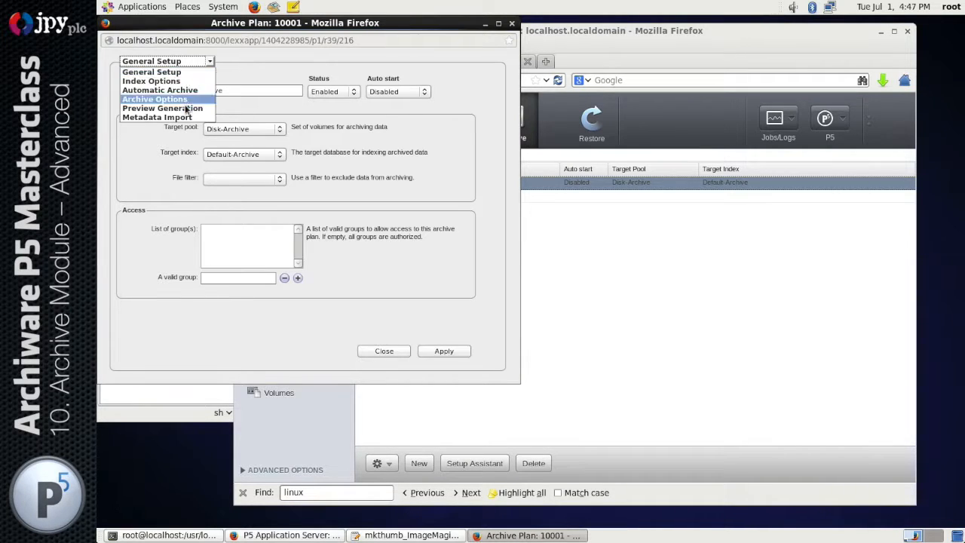
click(184, 107)
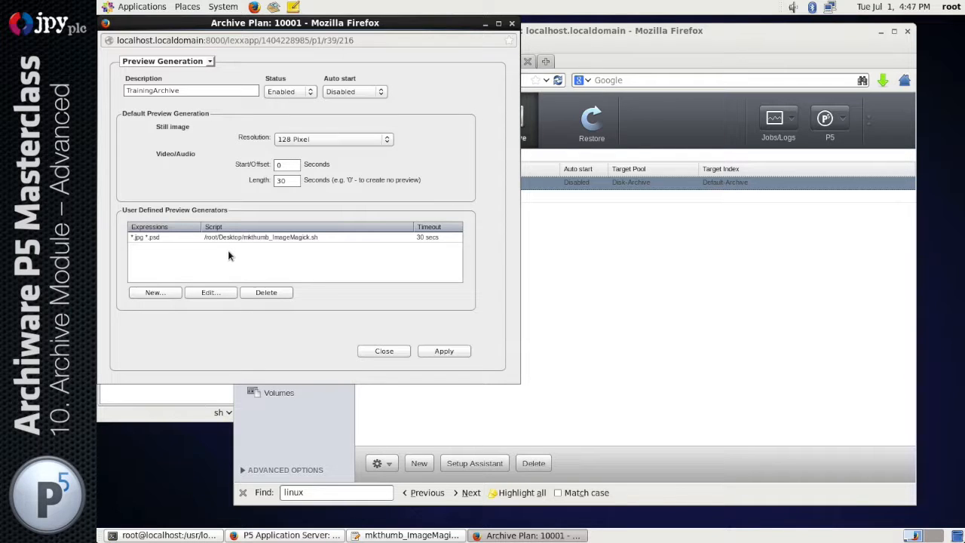
Review the *.jpg and *.psd expressions of the mkthumb_ImageMagick.sh preview converter, and close the converter and archive plan windows.
click(240, 241)
double_click(241, 238)
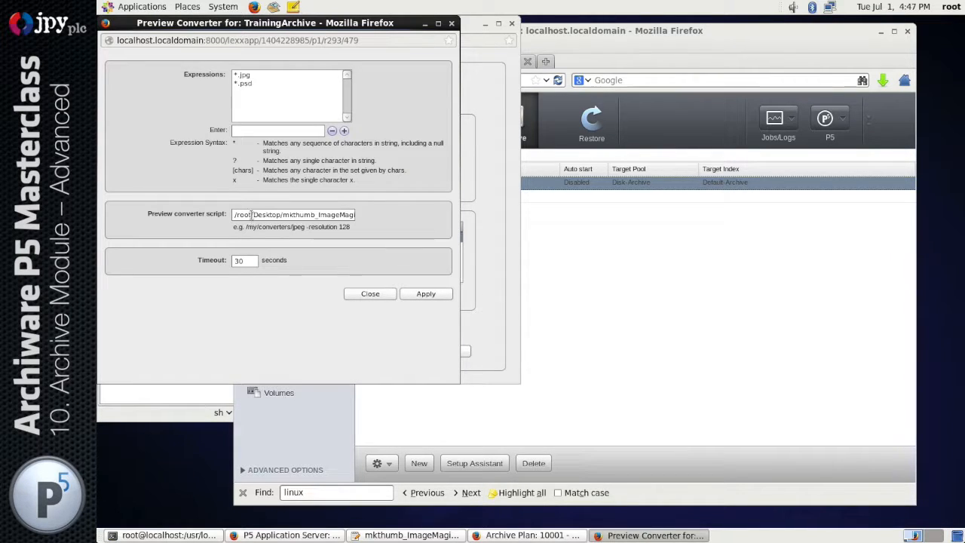
click(243, 75)
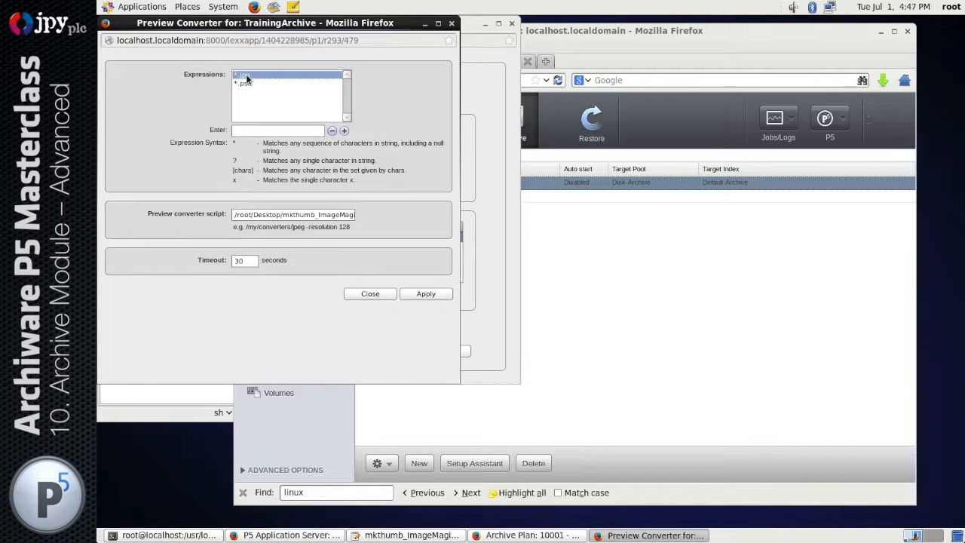
click(245, 84)
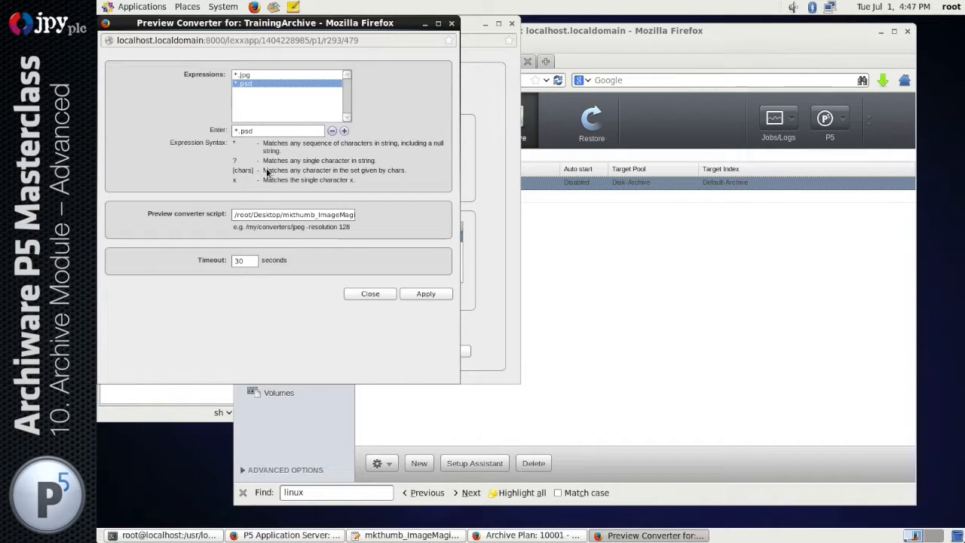
click(370, 293)
click(386, 351)
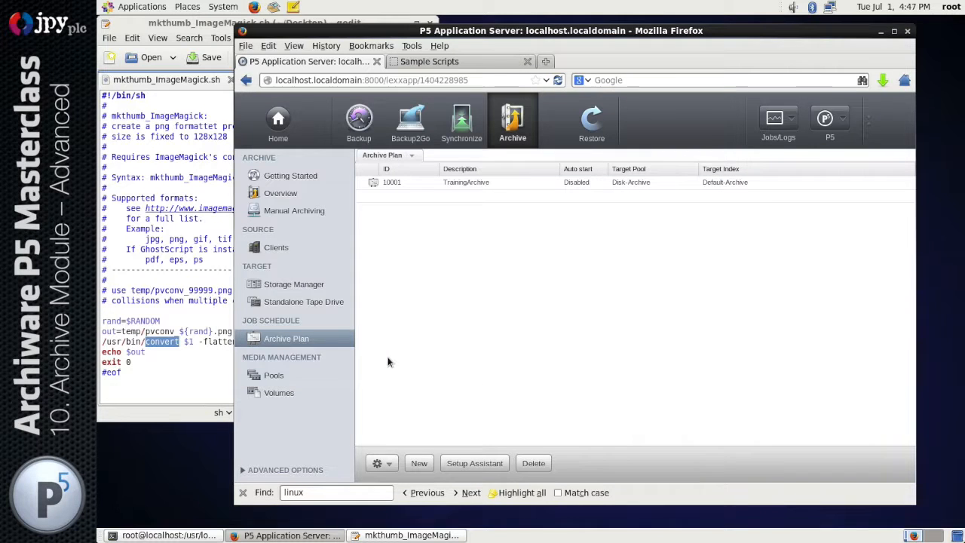
Move the gedit window off the desktop icons and browse the computer's filesystem to the /usr/local/aw folder.
drag(182, 23, 256, 178)
double_click(150, 44)
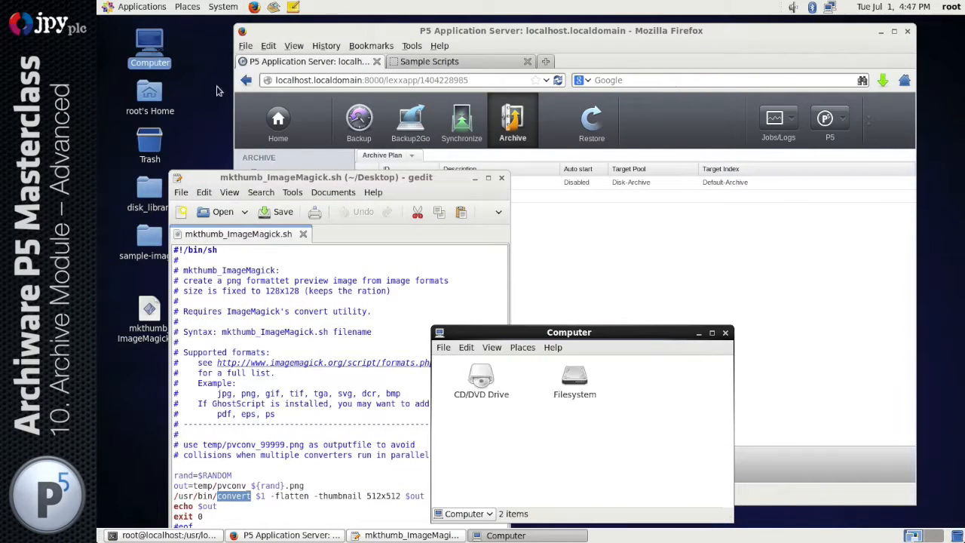
double_click(574, 381)
scroll(549, 347, down, 4)
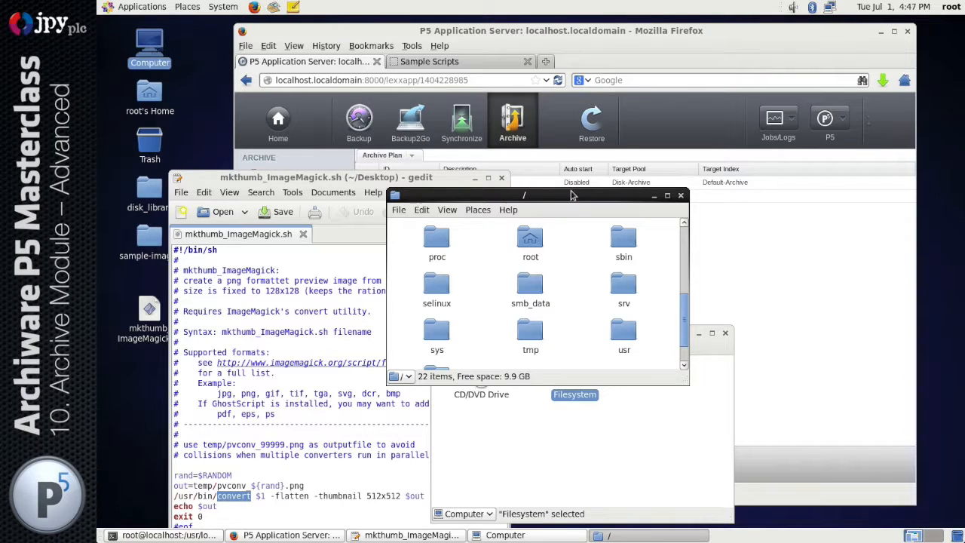
double_click(624, 329)
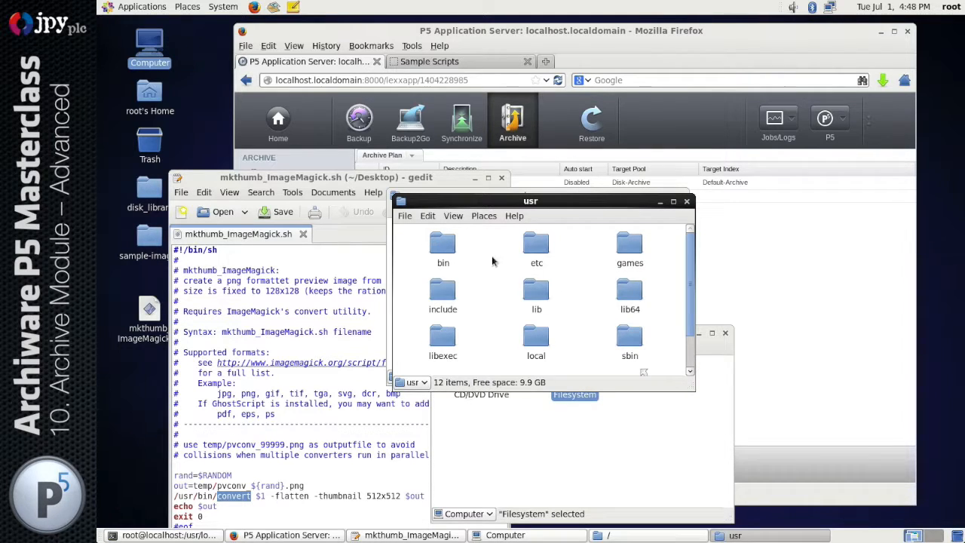
click(532, 334)
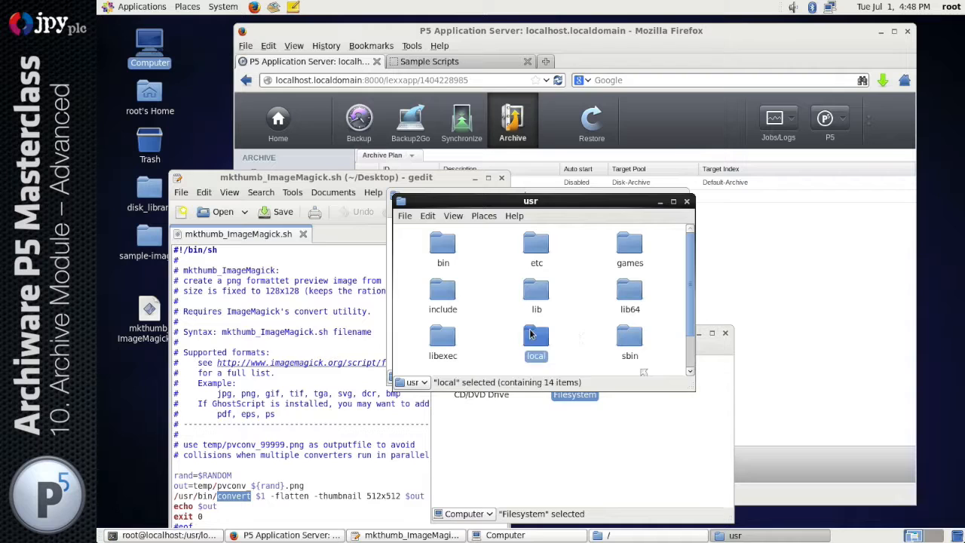
double_click(531, 334)
double_click(445, 255)
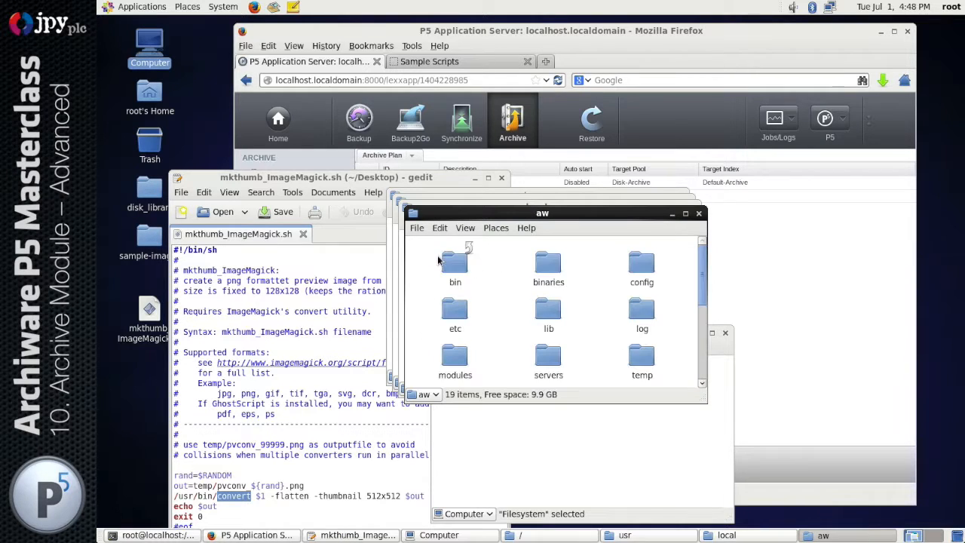
Browse from the aw folder through config, index and archive to the Default-Archive folder.
double_click(641, 266)
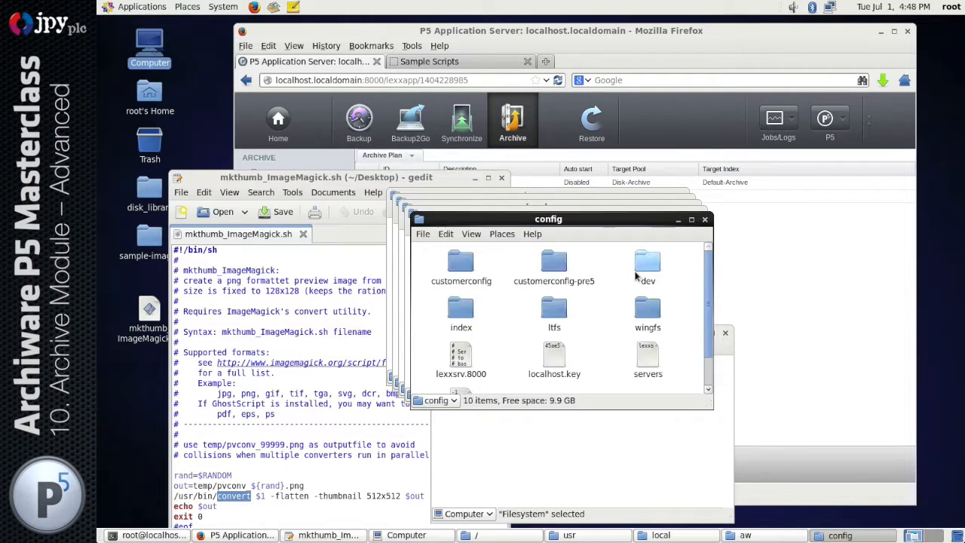
double_click(461, 306)
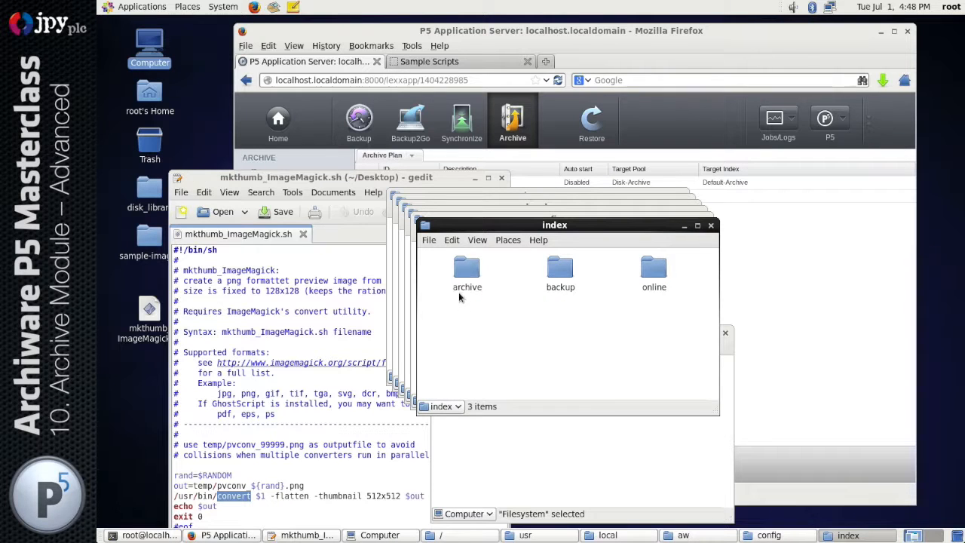
double_click(461, 269)
double_click(468, 281)
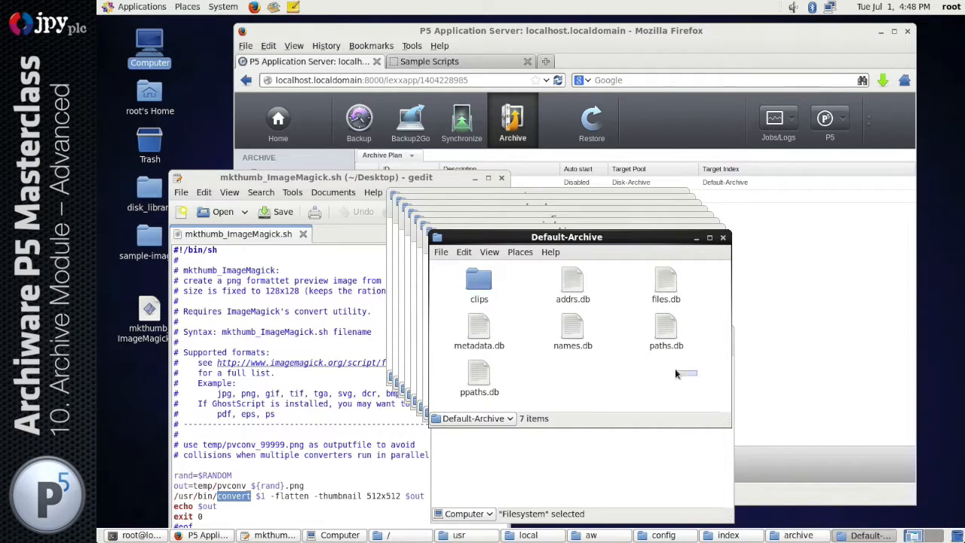
Highlight the database files in the Default-Archive folder, including metadata.db and ppaths.db, and clear the selection.
drag(675, 370, 579, 276)
drag(452, 327, 497, 391)
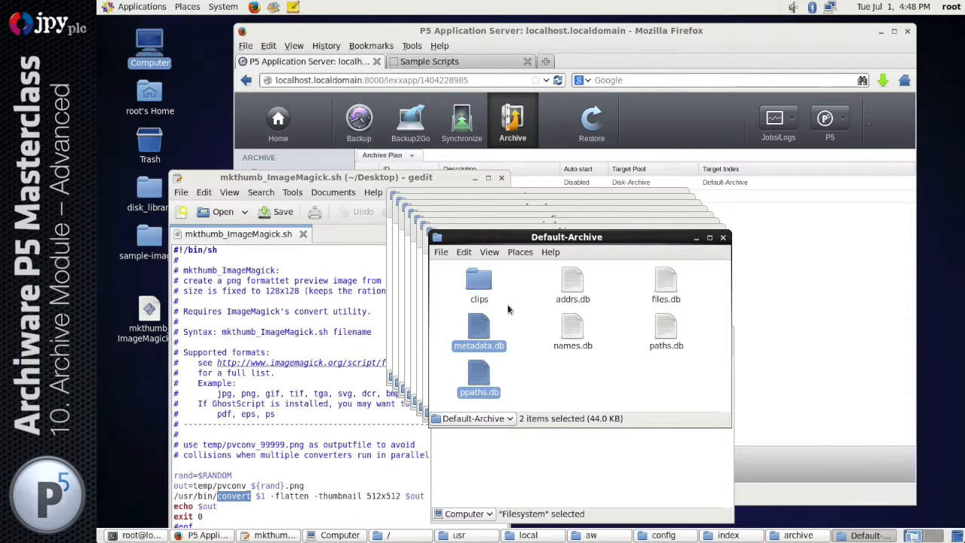
click(508, 309)
Open folder 5 inside clips, and move and enlarge its window to show all the generated PNG previews.
double_click(479, 280)
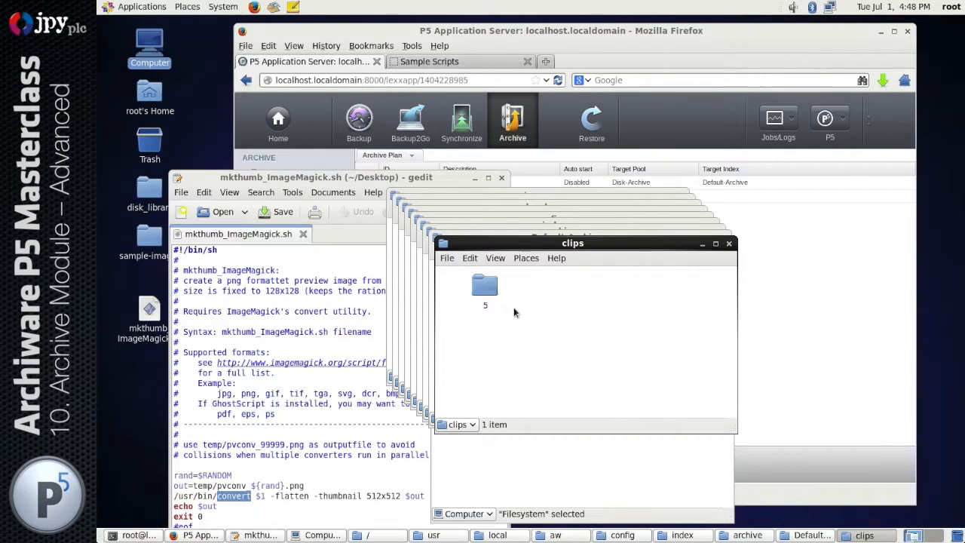
double_click(485, 286)
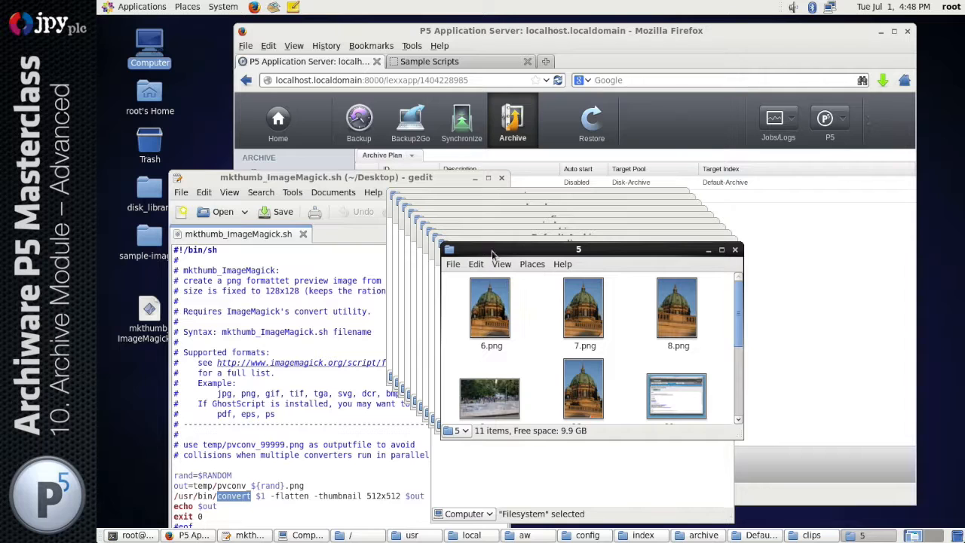
drag(493, 254, 592, 57)
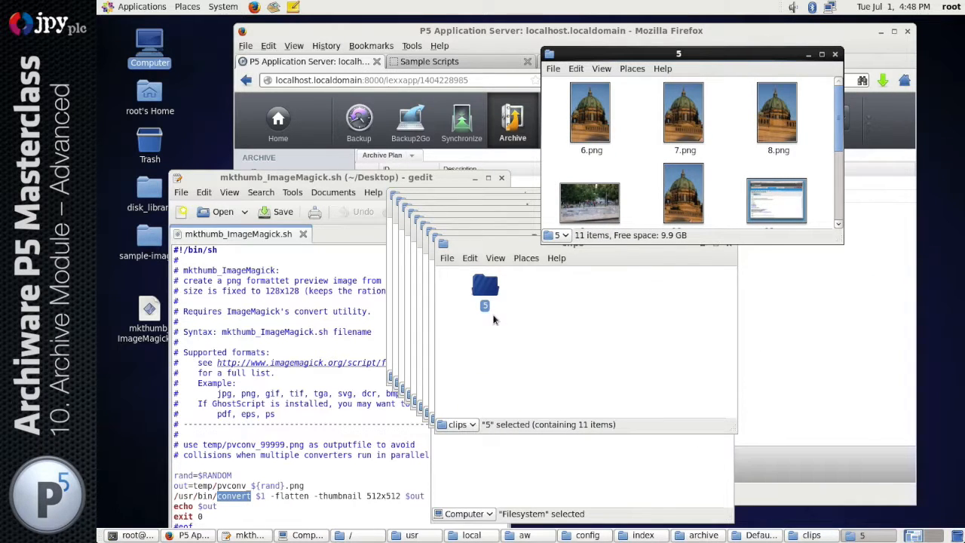
click(487, 296)
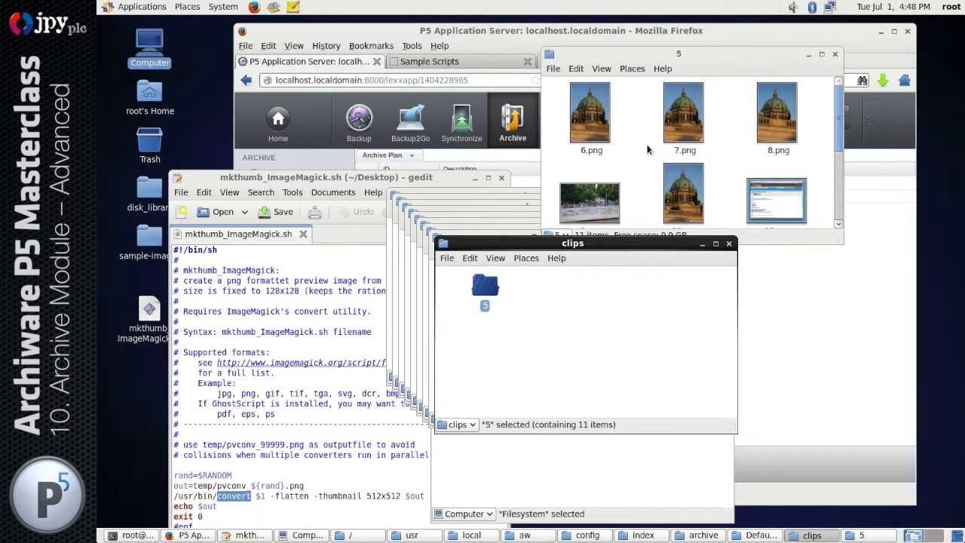
click(842, 240)
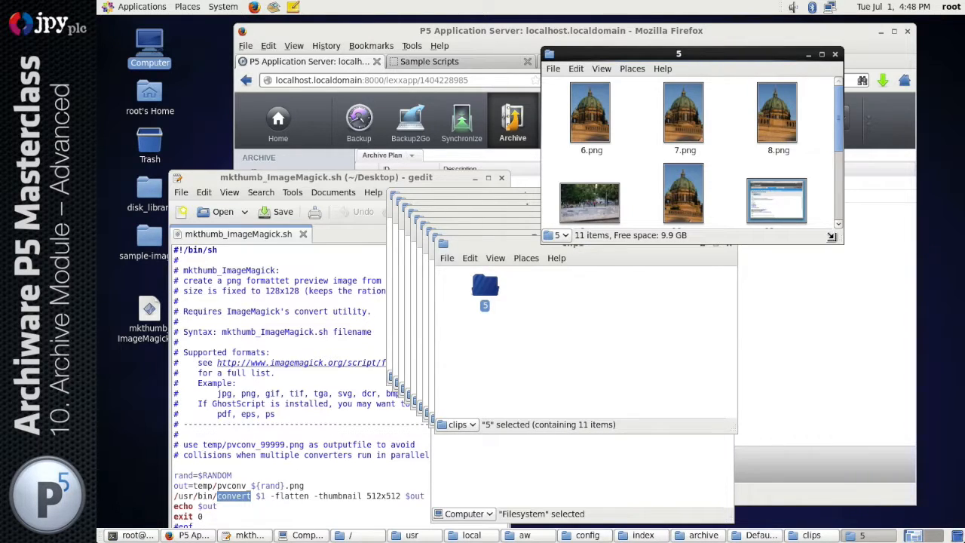
drag(828, 236, 868, 414)
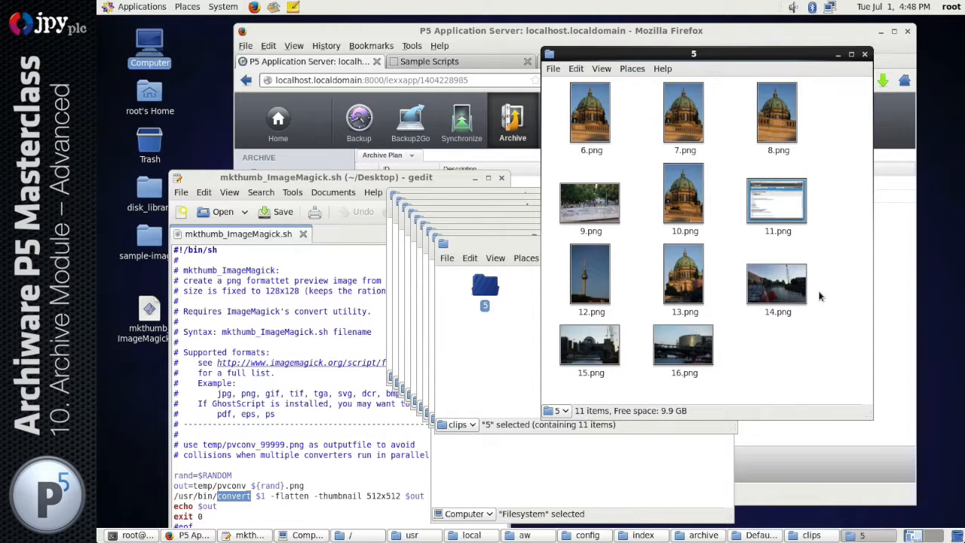